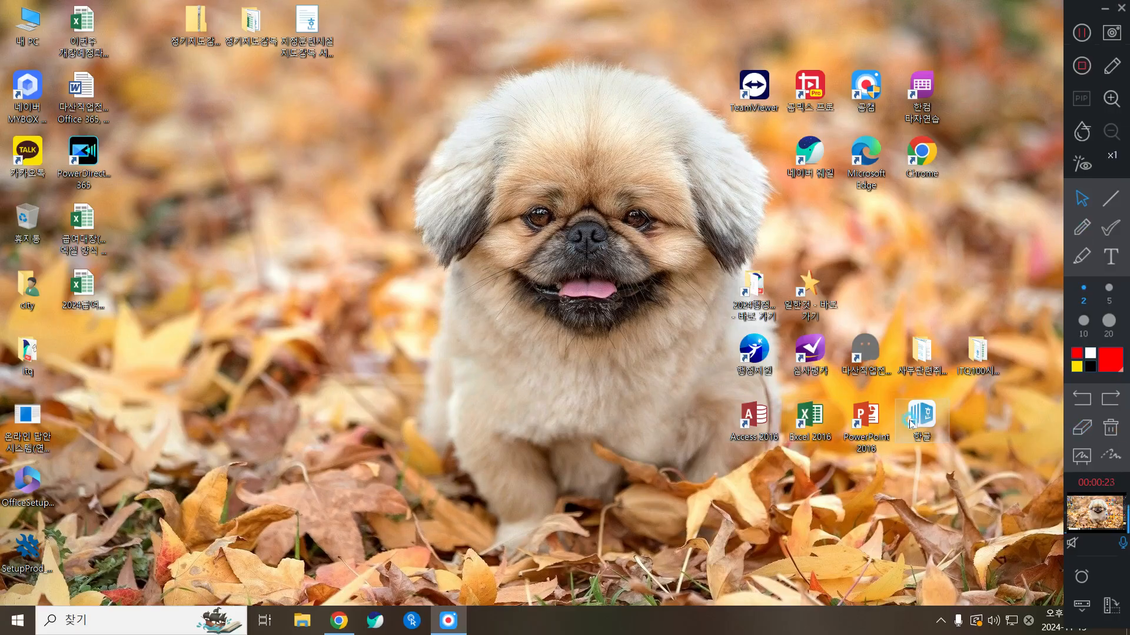
Launch Hangul from its desktop shortcut icon
left_click(915, 419)
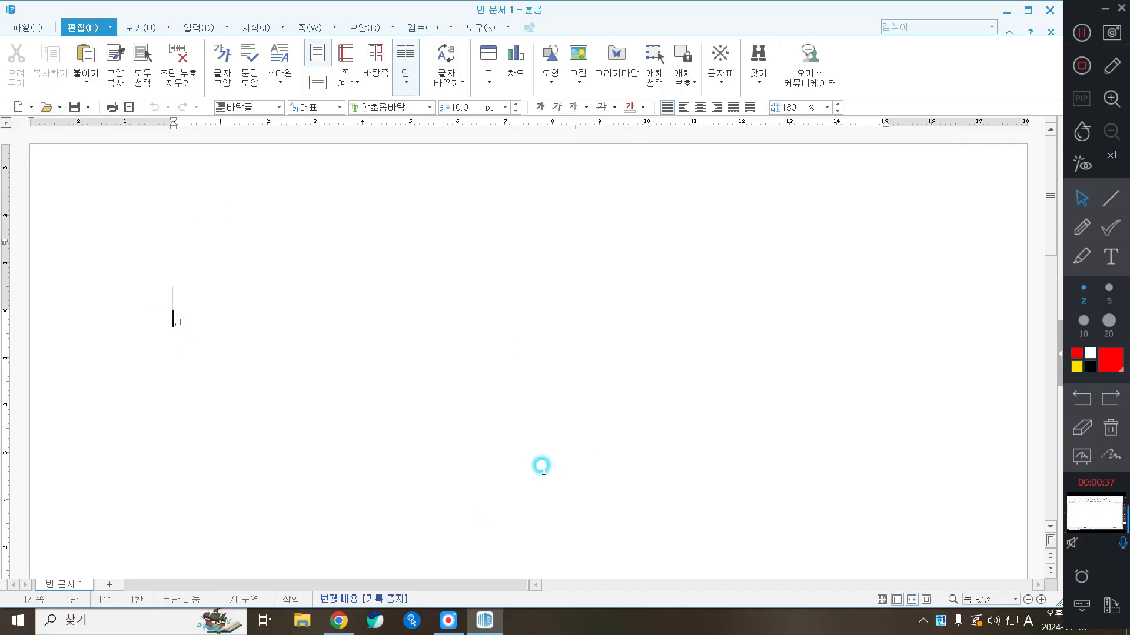
Set page margins to top, bottom, header and footer 10 mm, left and right 11 mm
key("F7")
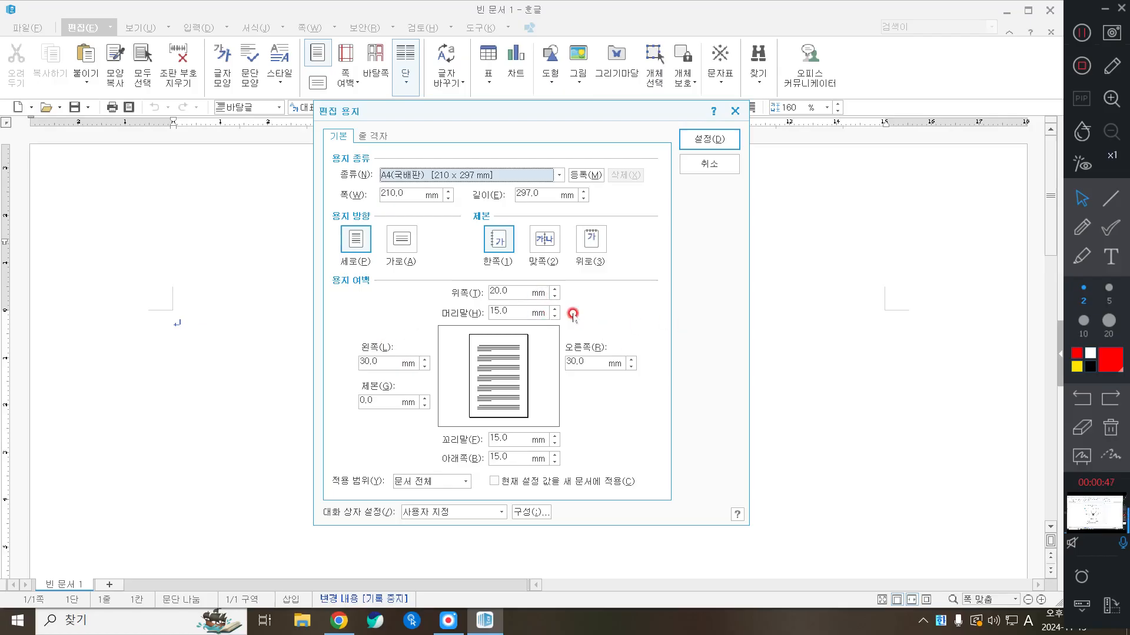
left_click(554, 289)
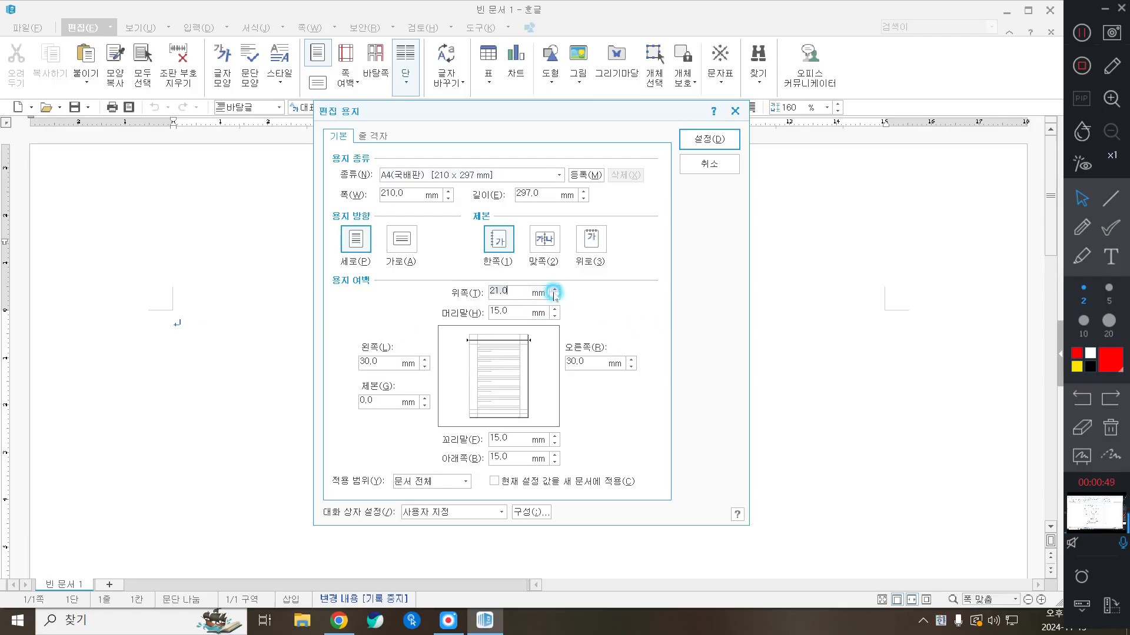
type("10")
key("Tab")
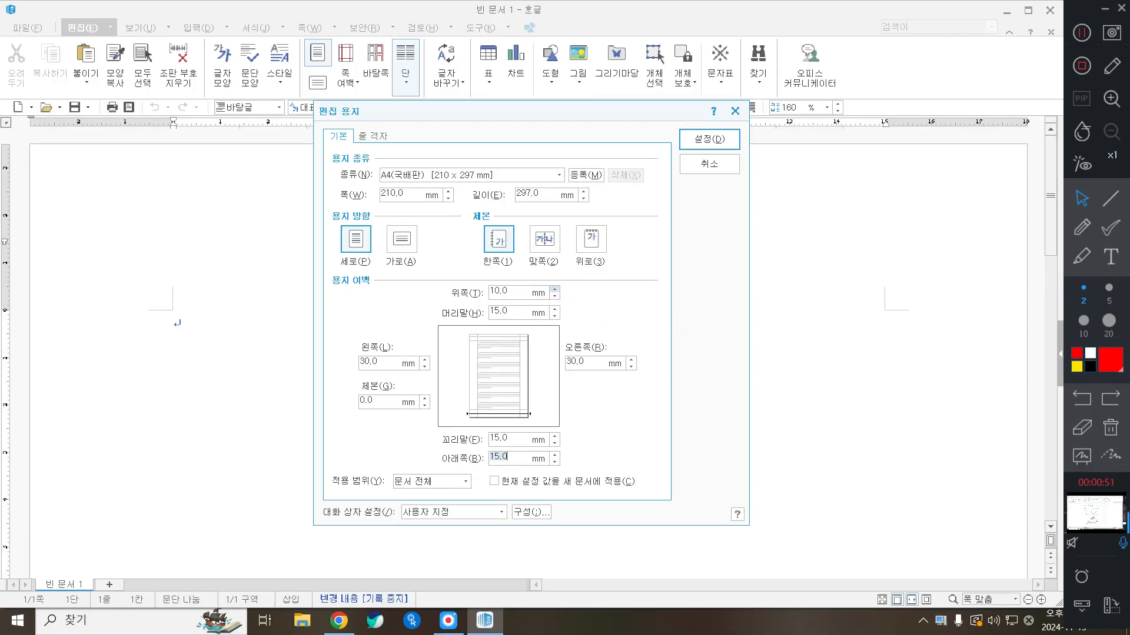
type("10")
key("Tab")
type("11")
key("Tab")
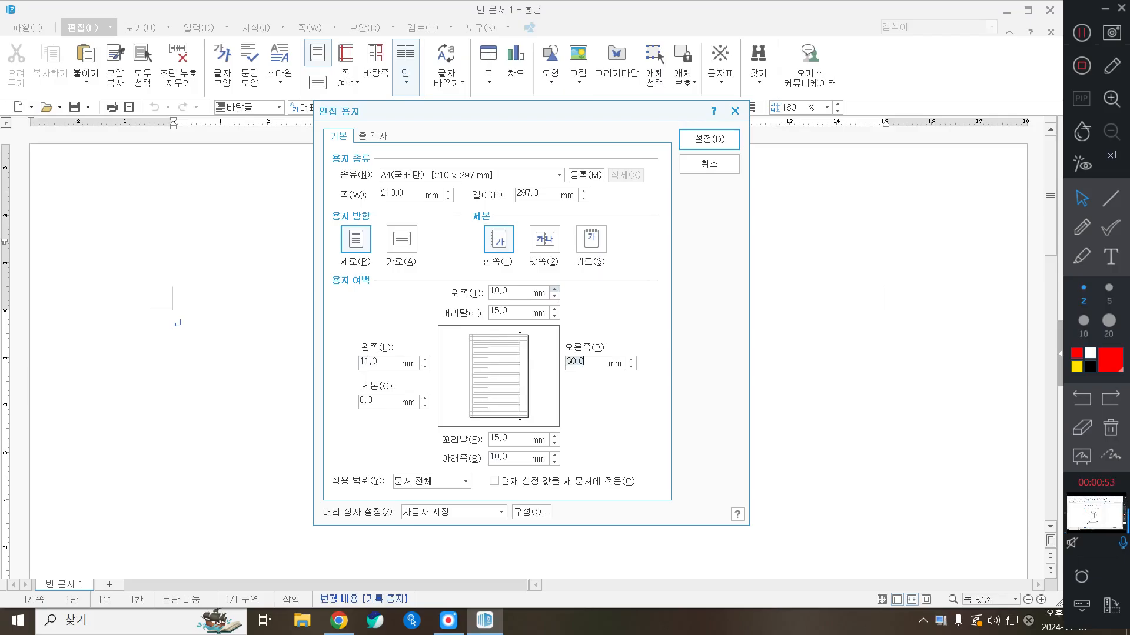
type("11")
key("Tab")
type("10")
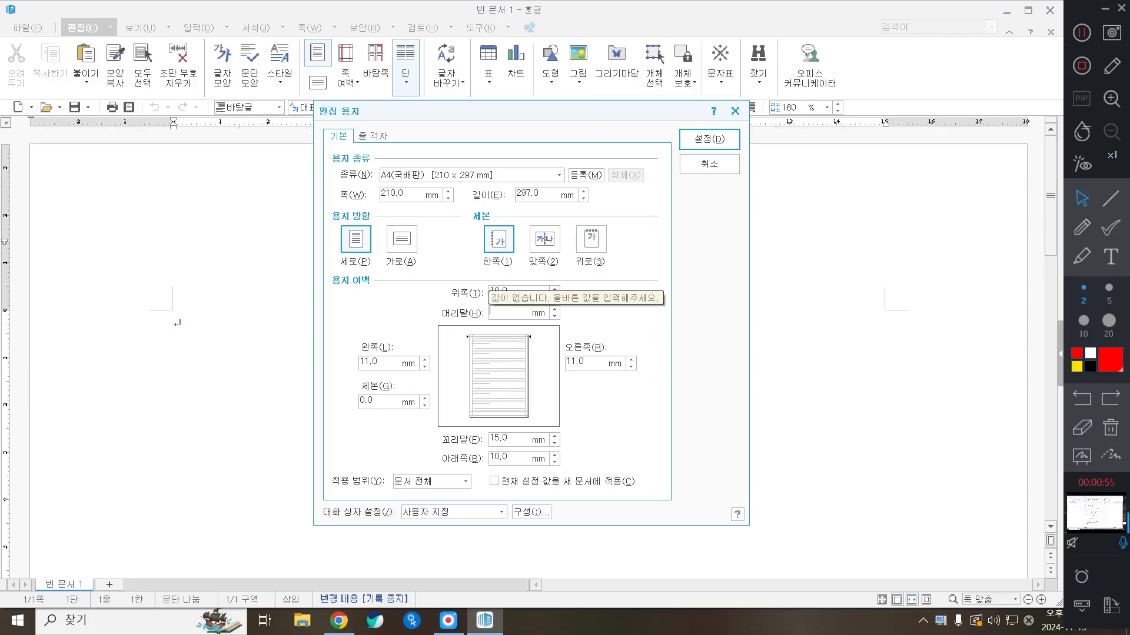
key("Tab")
type("10")
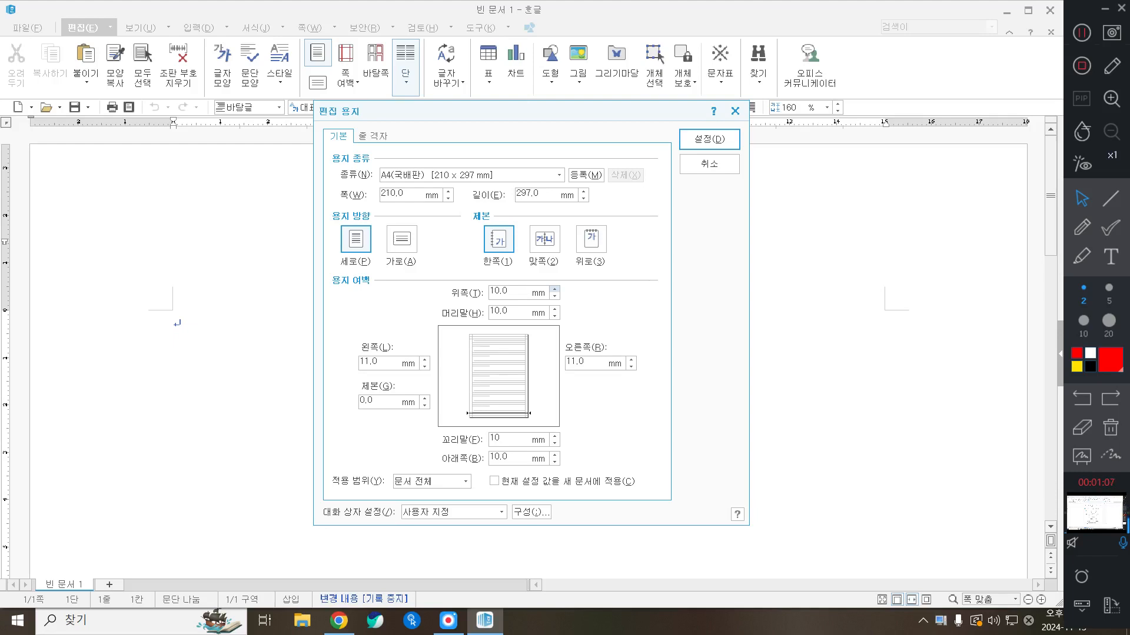
key("Return")
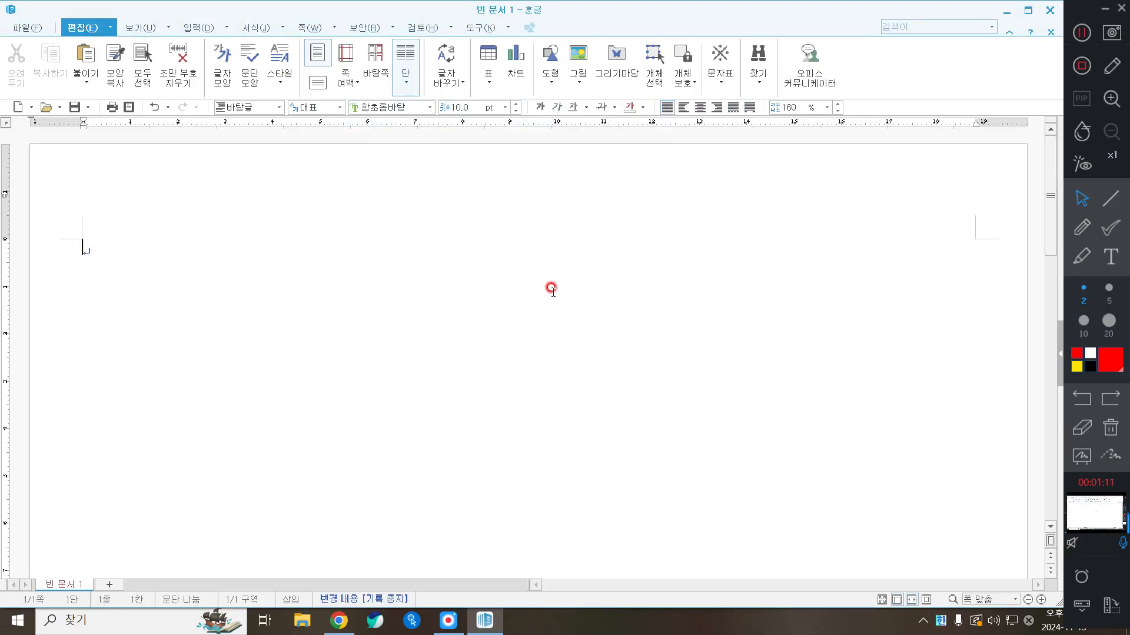
Type headings 1. and 2. on page 1, then break to a new section
type("1.")
key("Return")
key("Return")
key("Return")
key("Return")
key("Return")
type("2.")
key("Return")
key("Return")
key("alt+shift+Return")
Type headings 3. and 4. on page 2 and start a blank third page
type("3.")
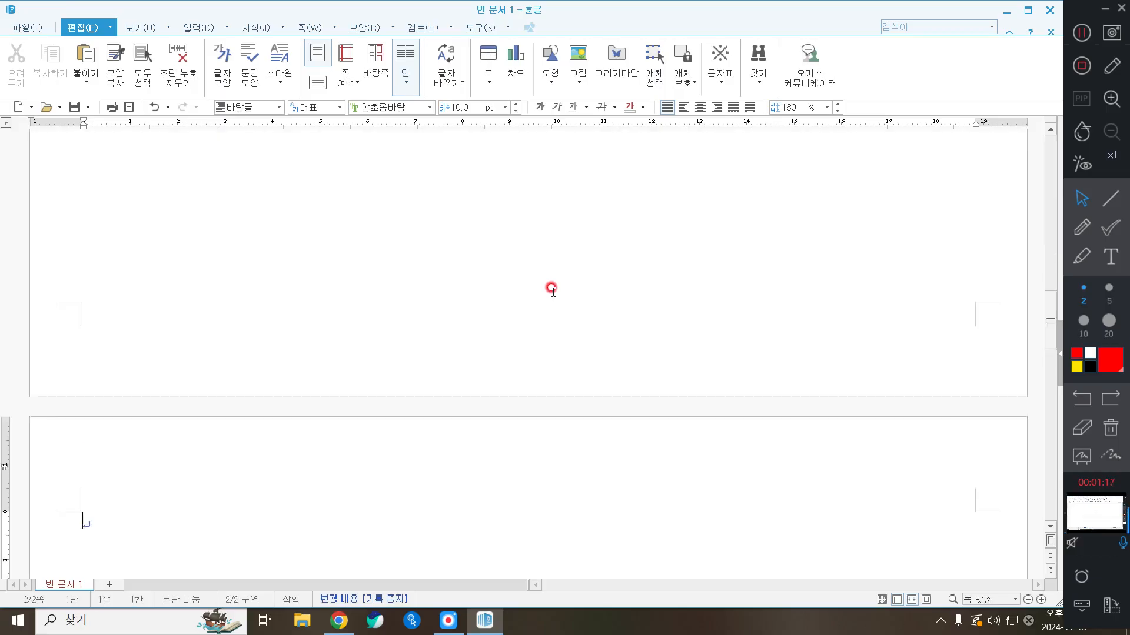
key("Return")
key("Return")
key("Return")
key("Return")
key("Return")
key("Return")
type("4.")
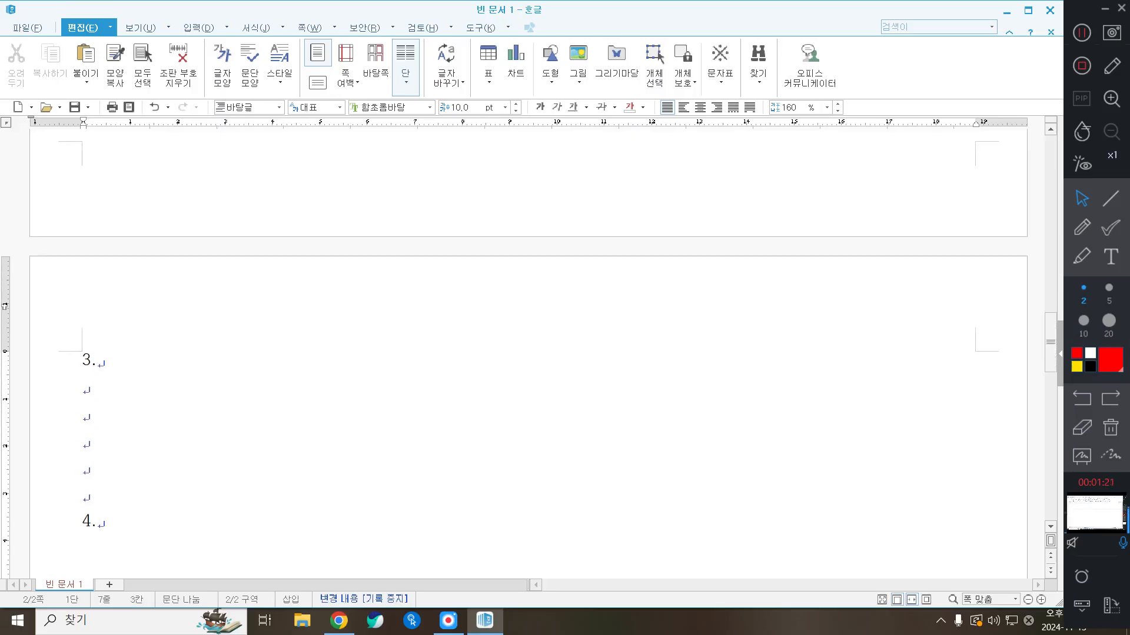
key("alt+shift+Return")
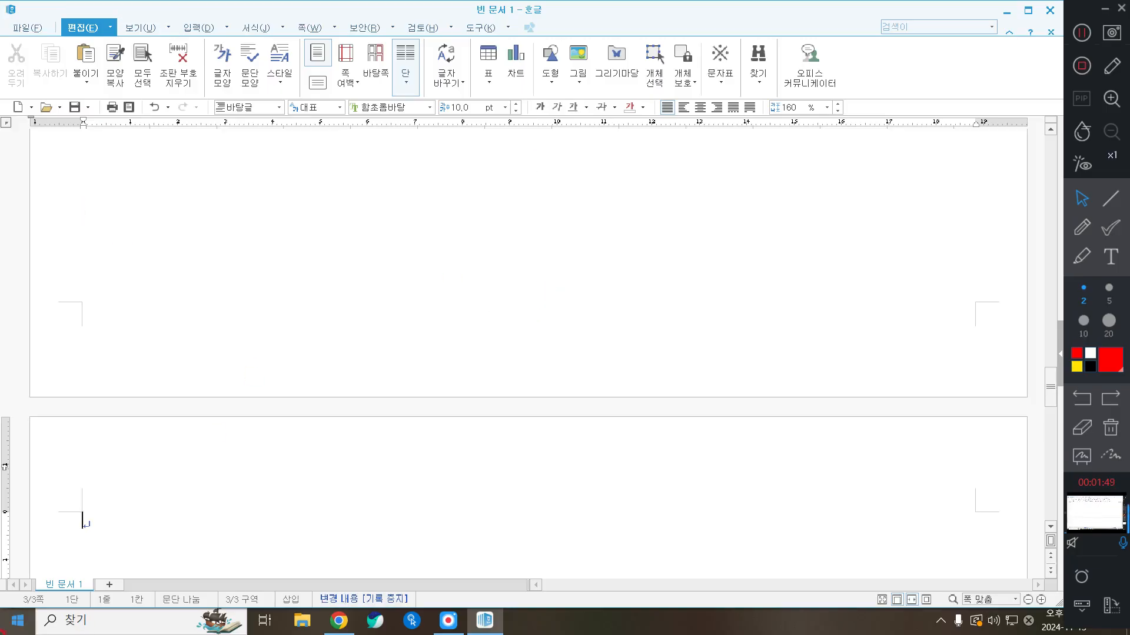
Start Save As and navigate into the ITQ > 오후반 folder
left_click(26, 28)
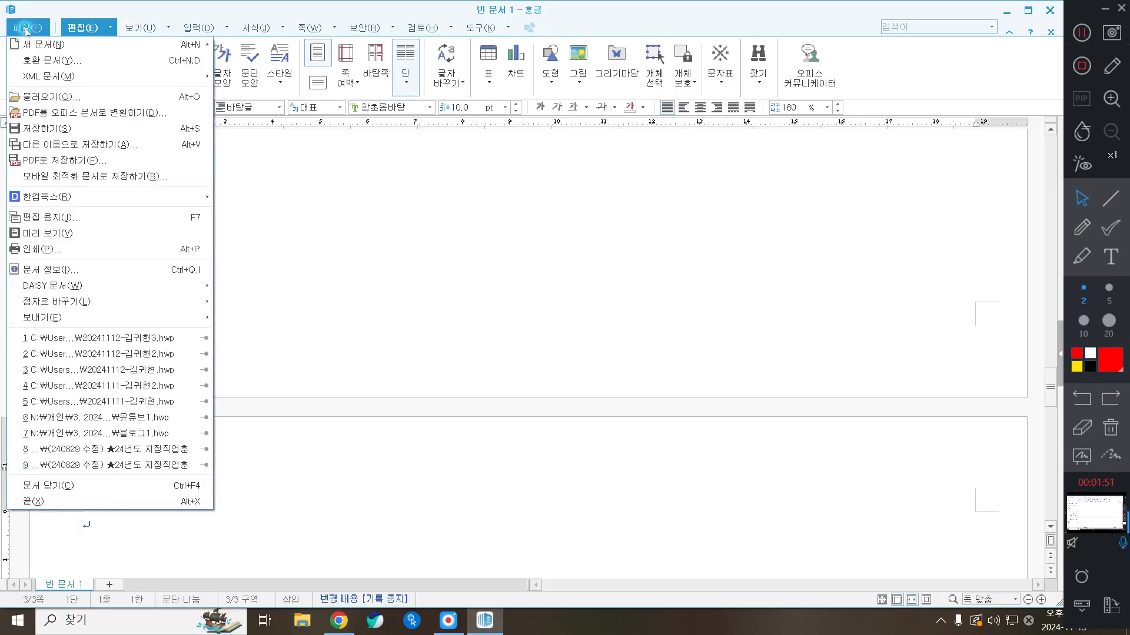
left_click(82, 128)
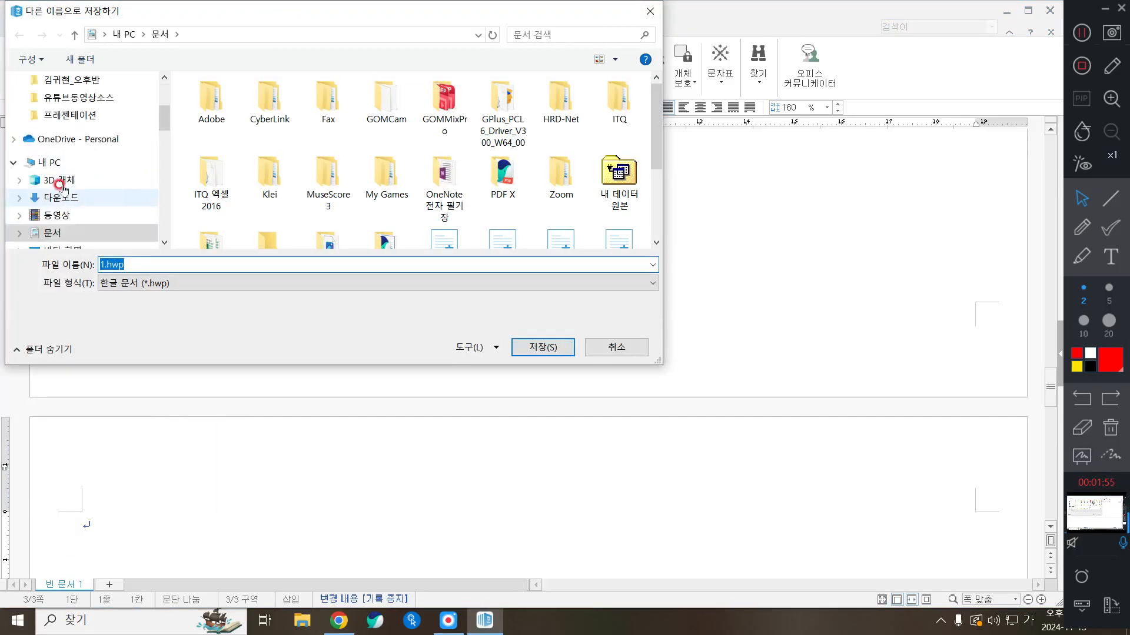
scroll(62, 187, "down", 1)
left_click(618, 106)
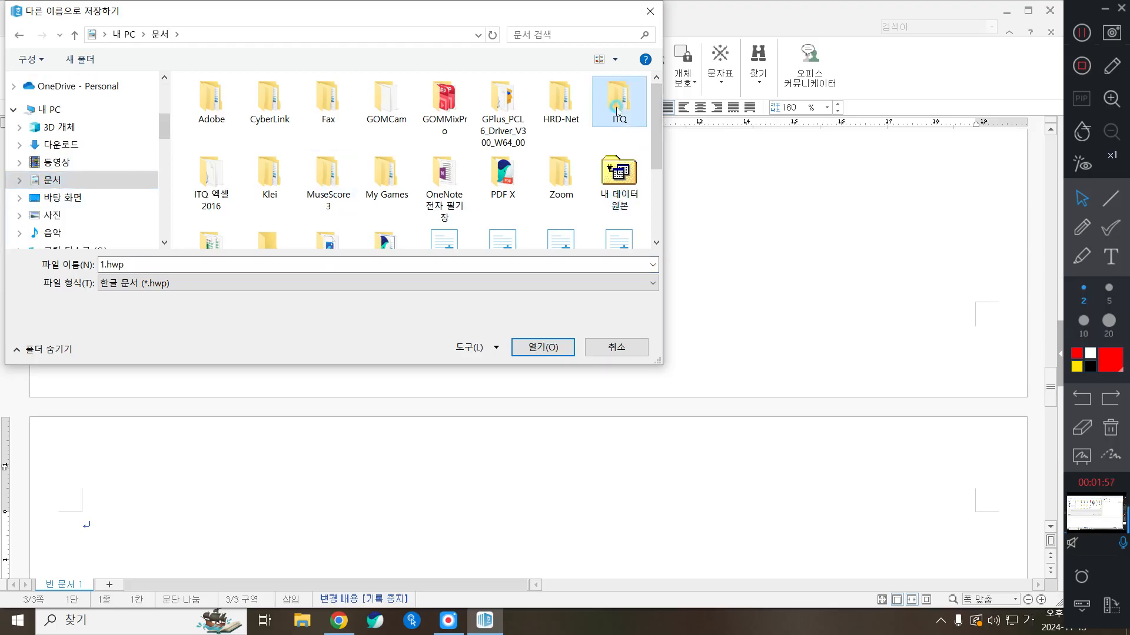
double_click(617, 108)
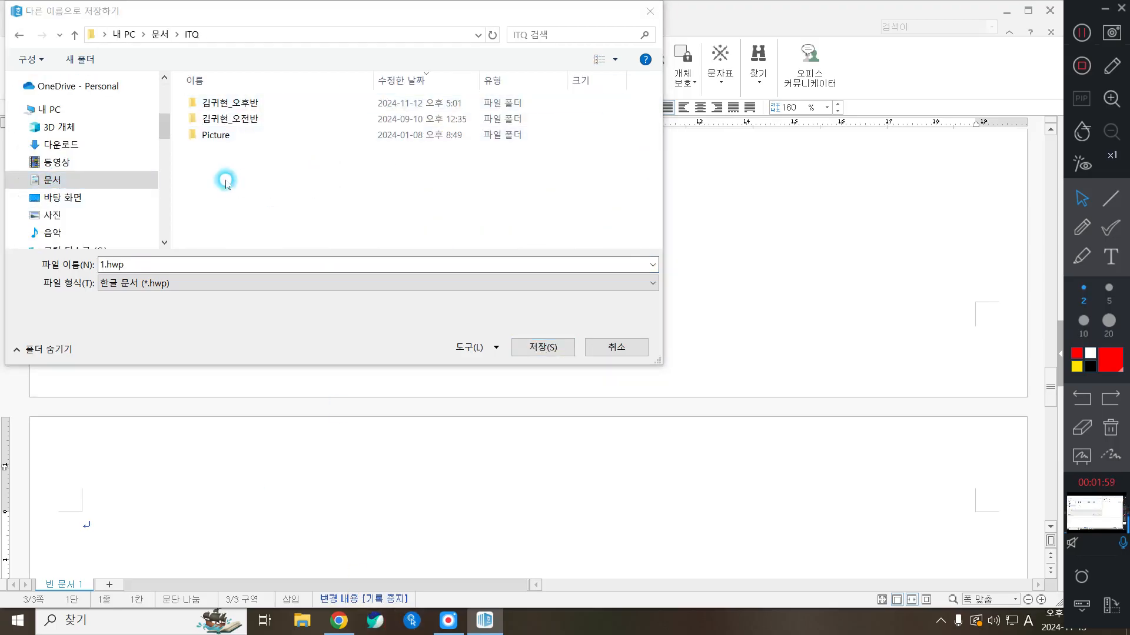
left_click(261, 104)
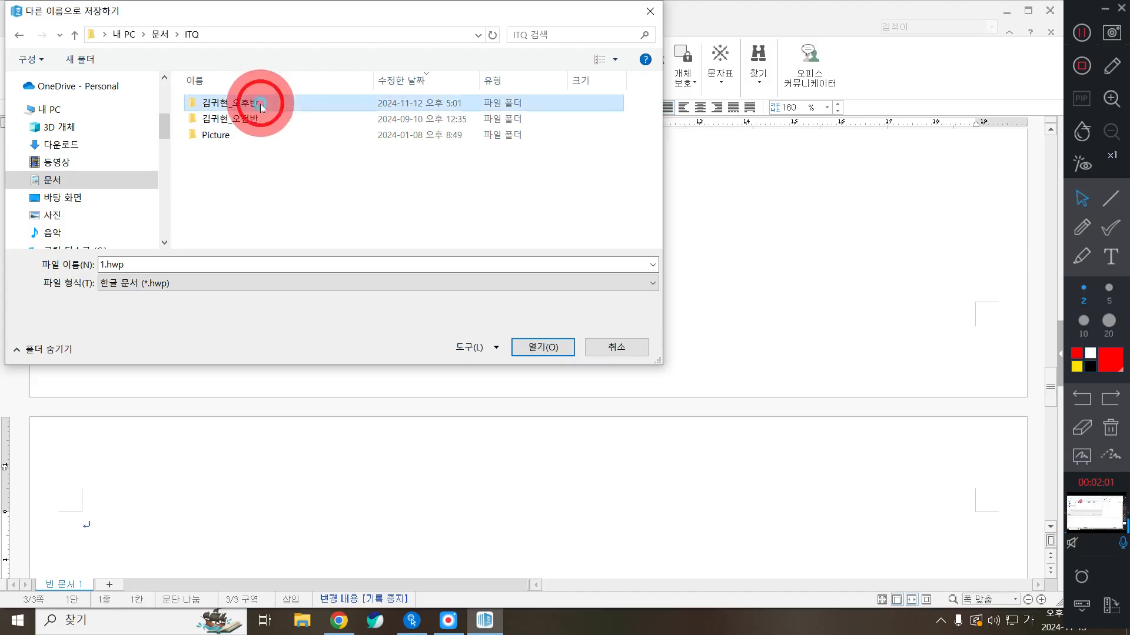
double_click(253, 104)
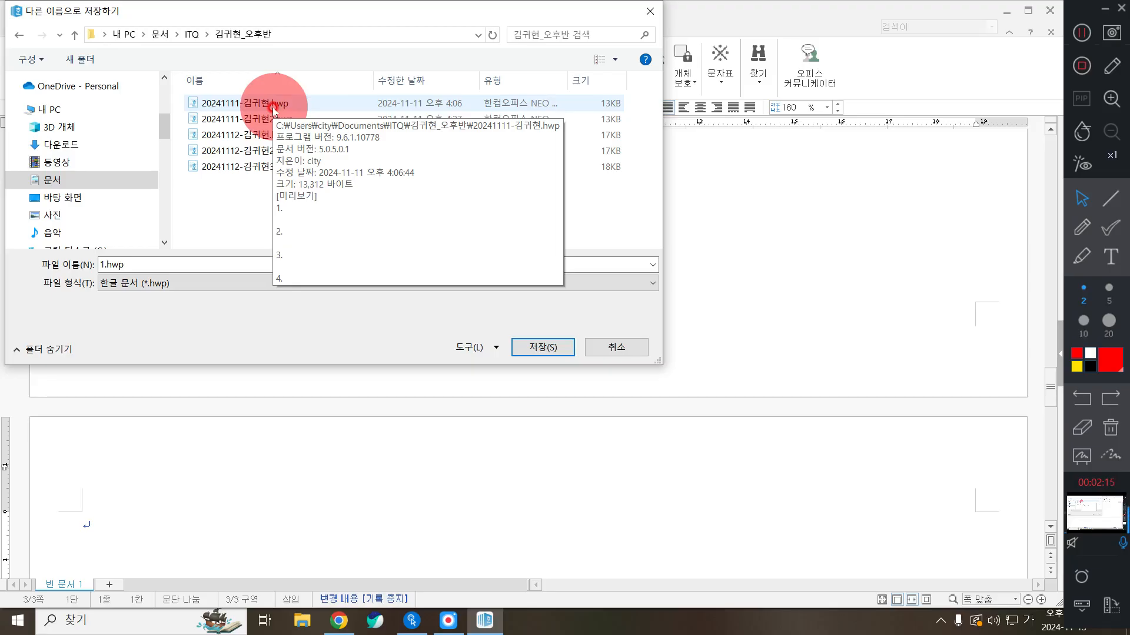
Save the file as 20241113- plus the student's name, then close Magnifier
double_click(142, 262)
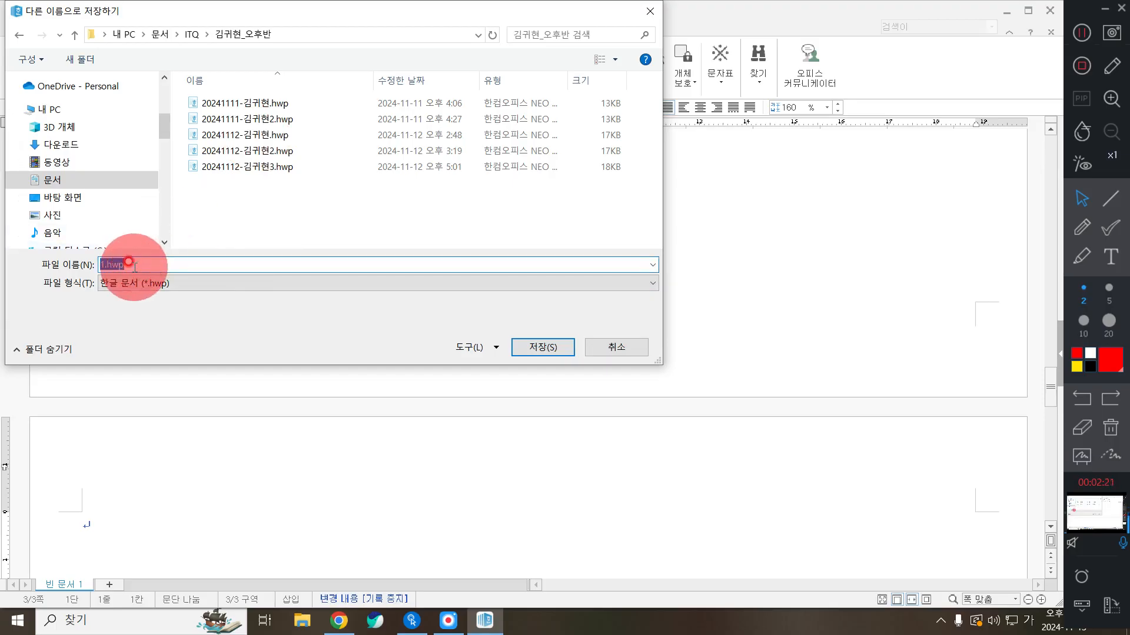
type("2024")
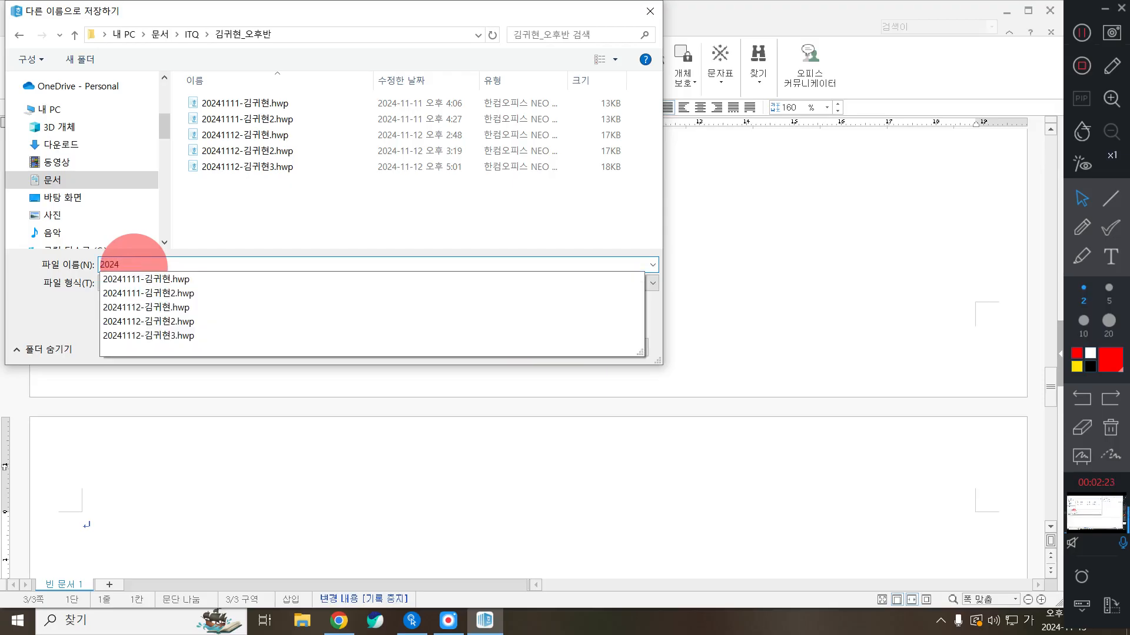
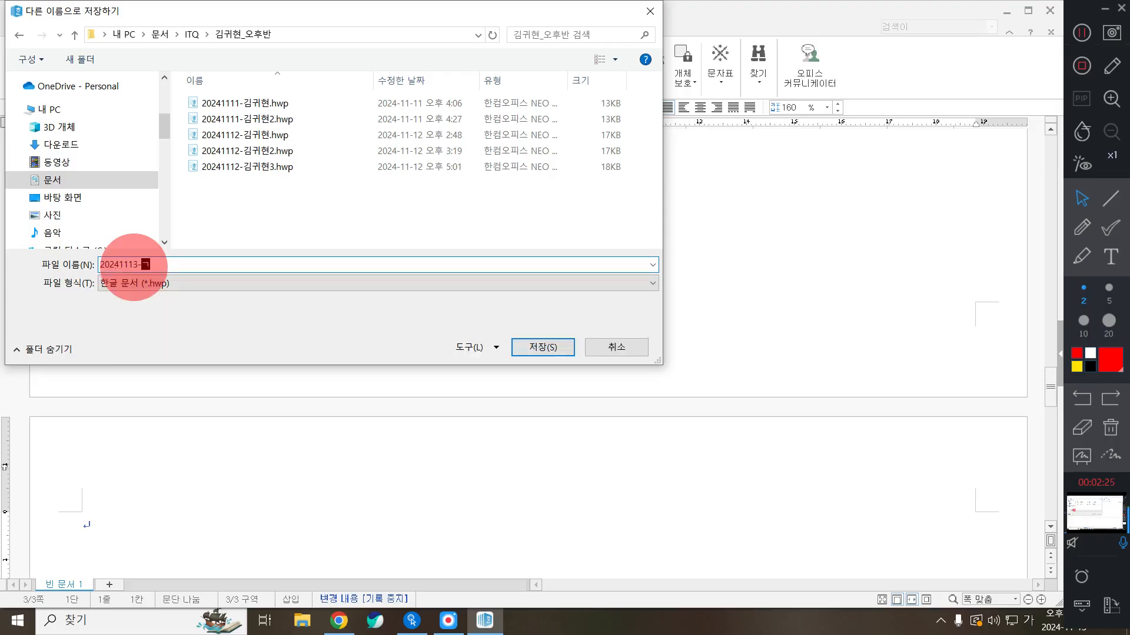
left_click(132, 265)
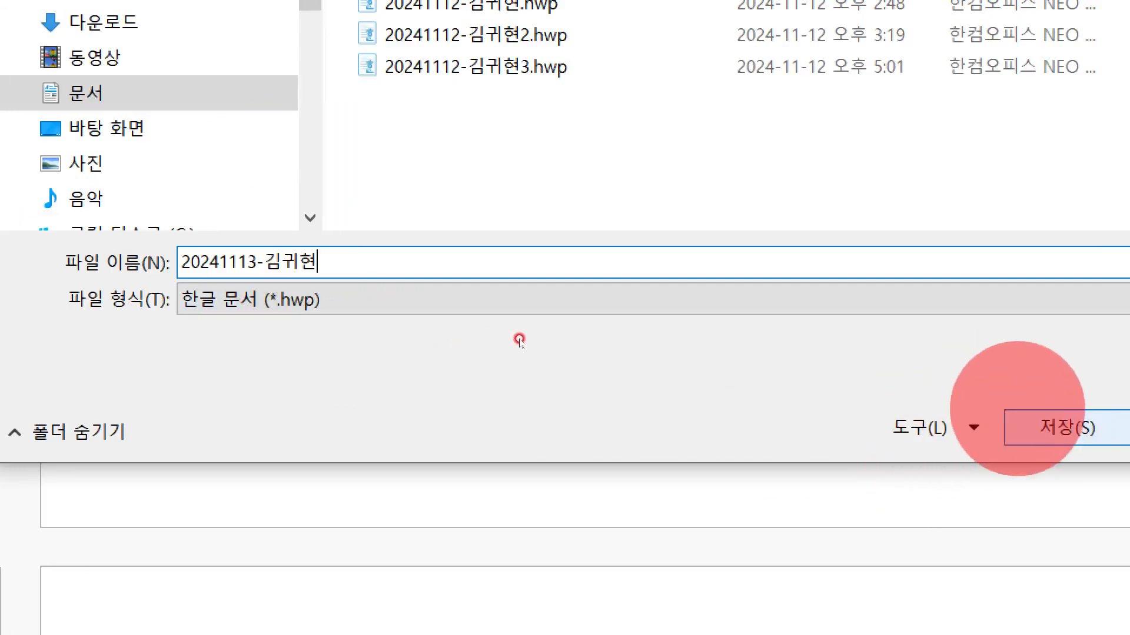
left_click(1023, 419)
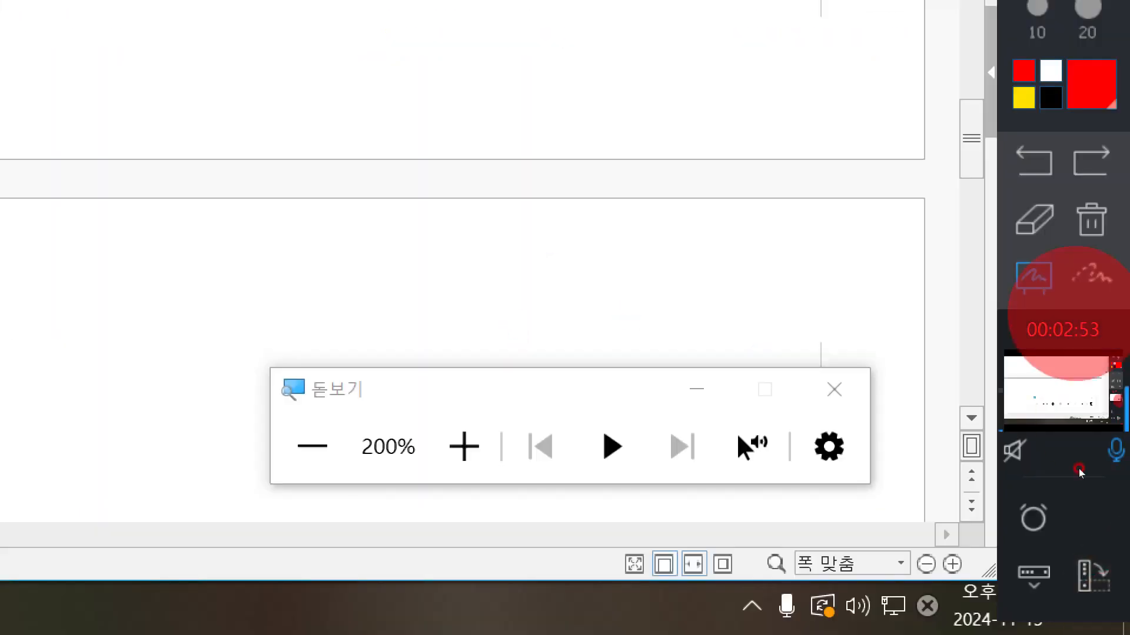
left_click(833, 389)
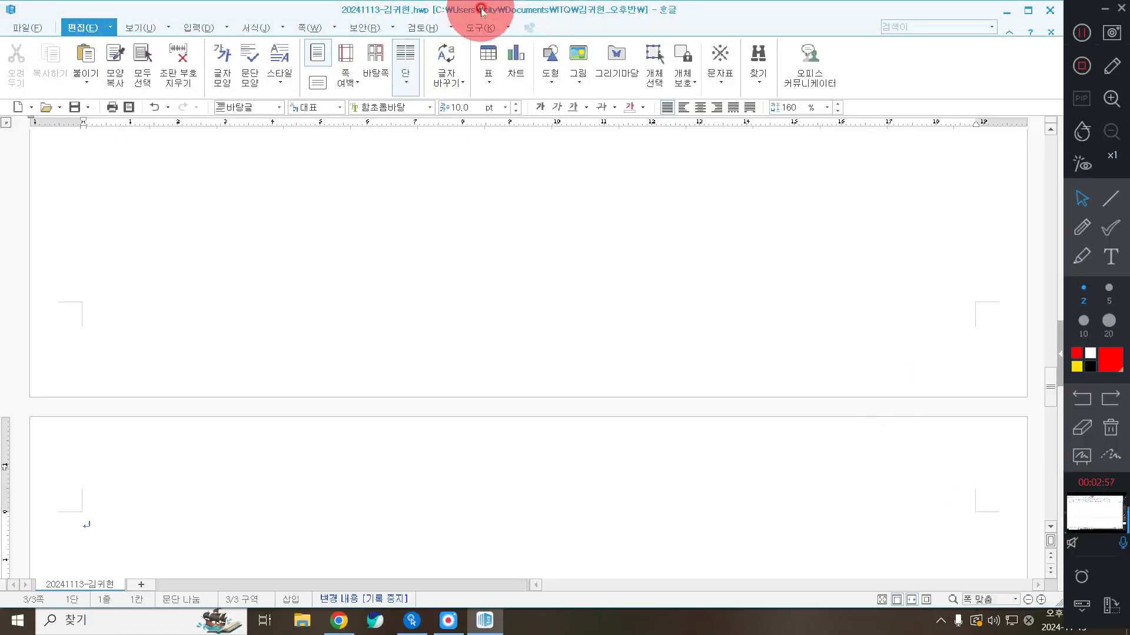
scroll(474, 330, "up", 20)
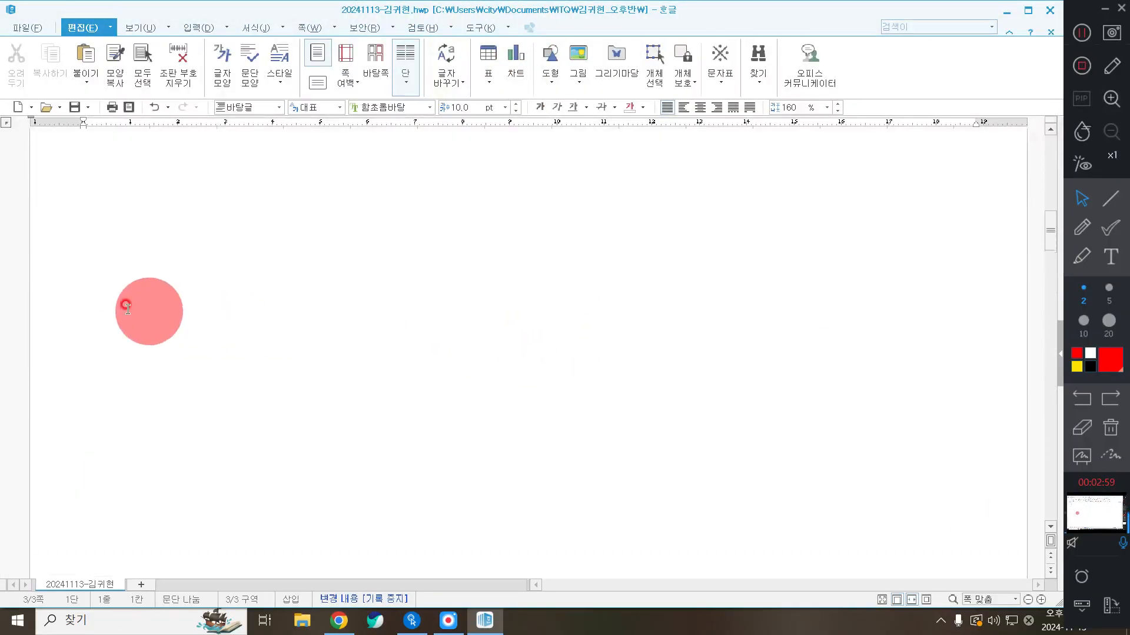
left_click(106, 422)
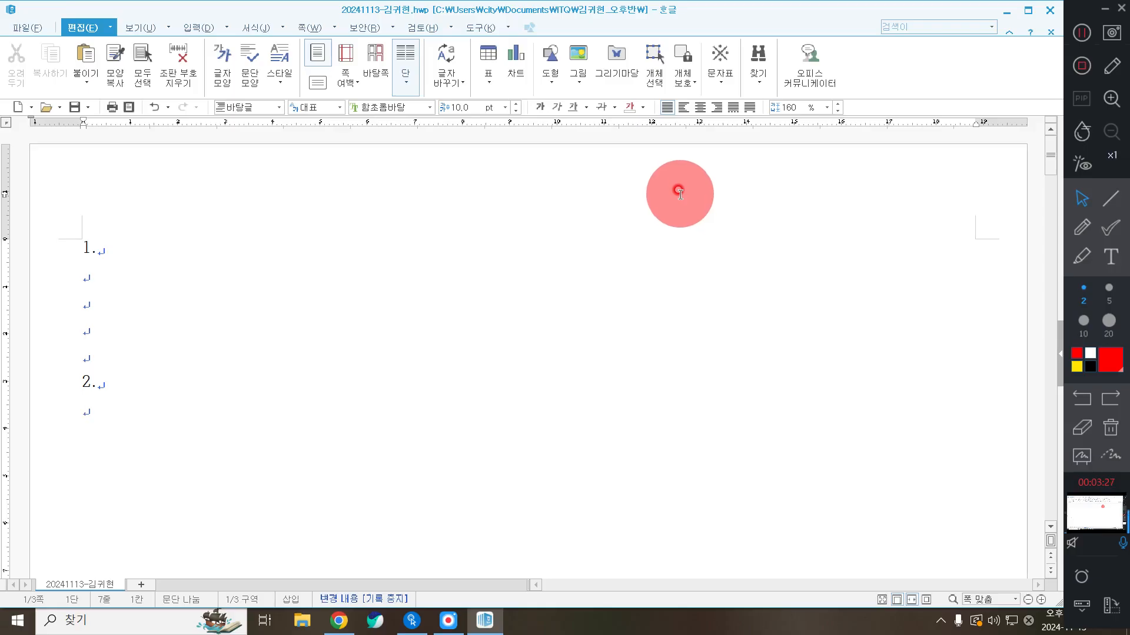
Insert a 5-row, 6-column table under heading 2
left_click(192, 27)
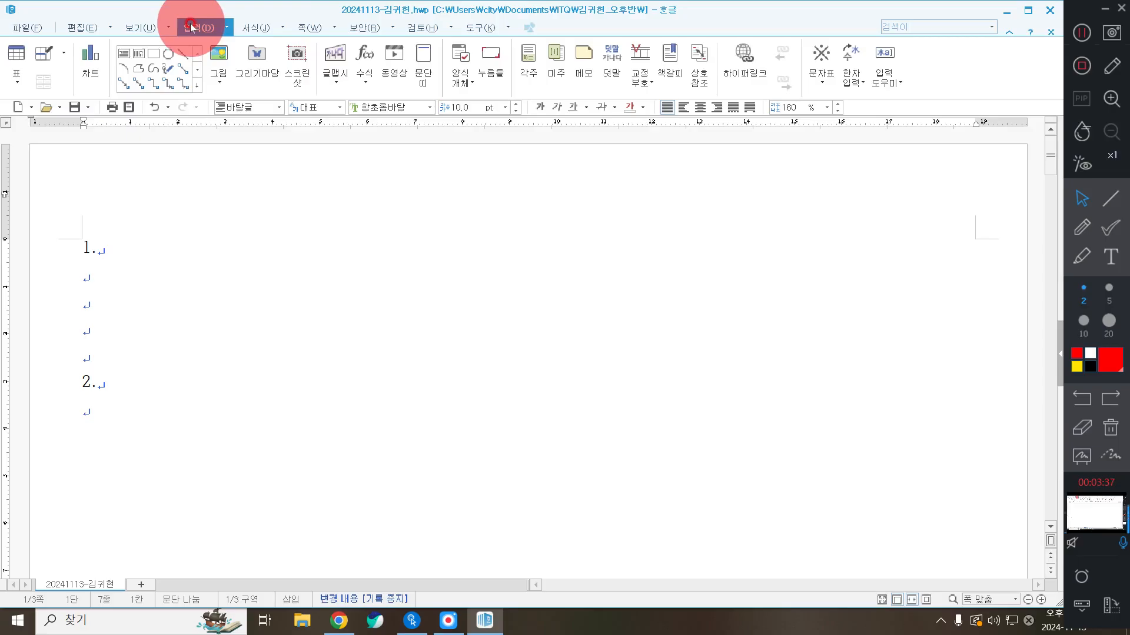
left_click(17, 55)
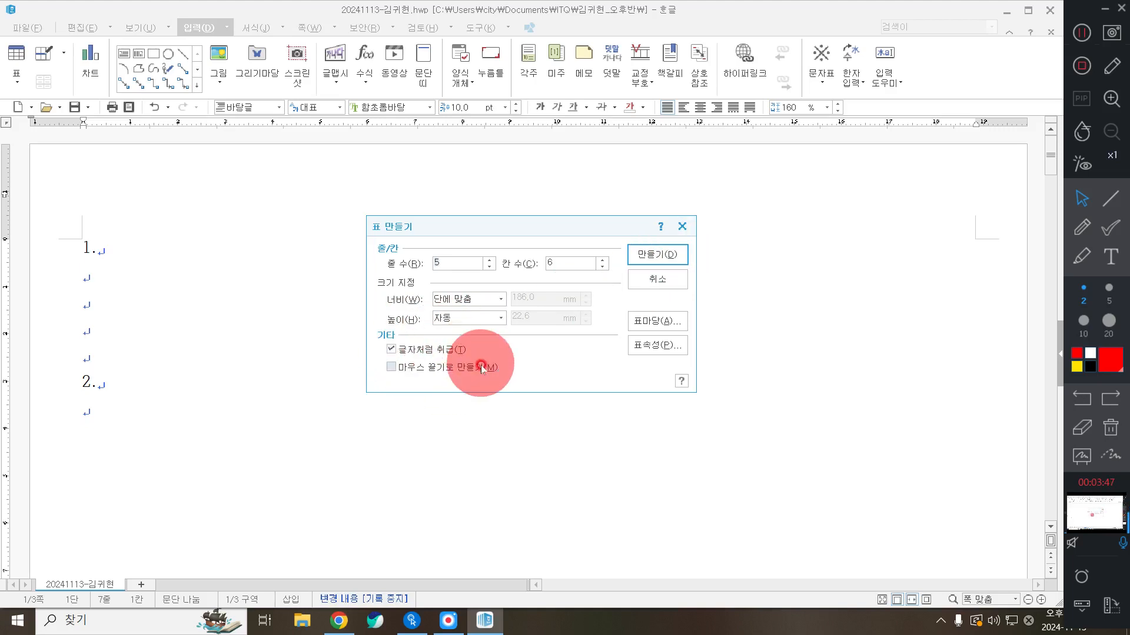
left_click(674, 257)
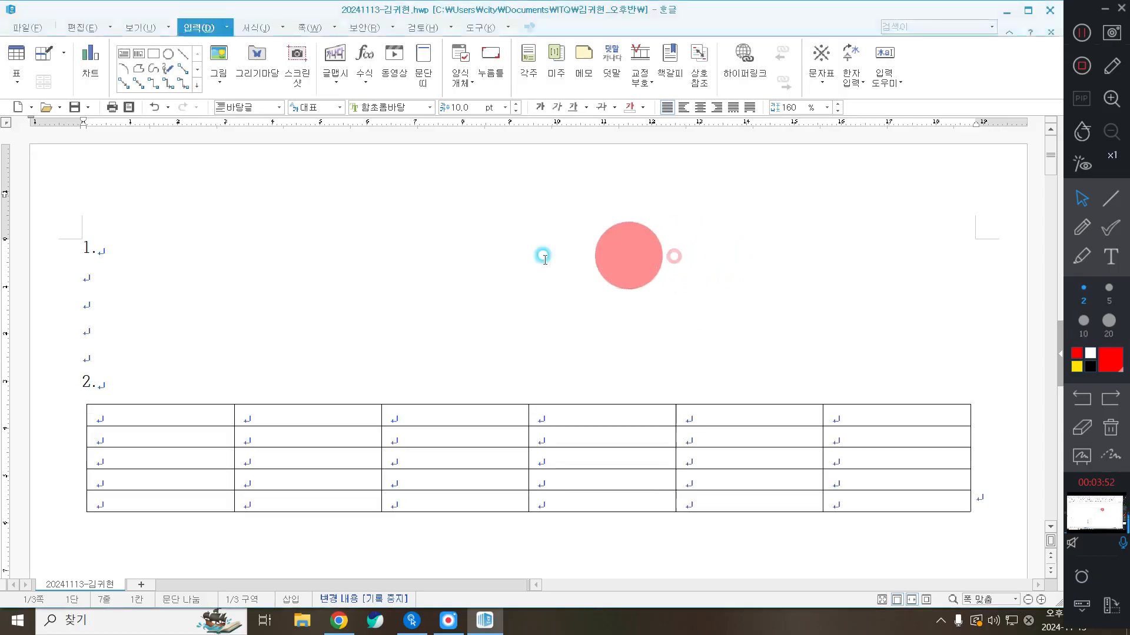
left_click(148, 409)
Enter header row: 구분, 파이썬, 자바, C, 자바스크립트, 비주얼 베이직
type("구분")
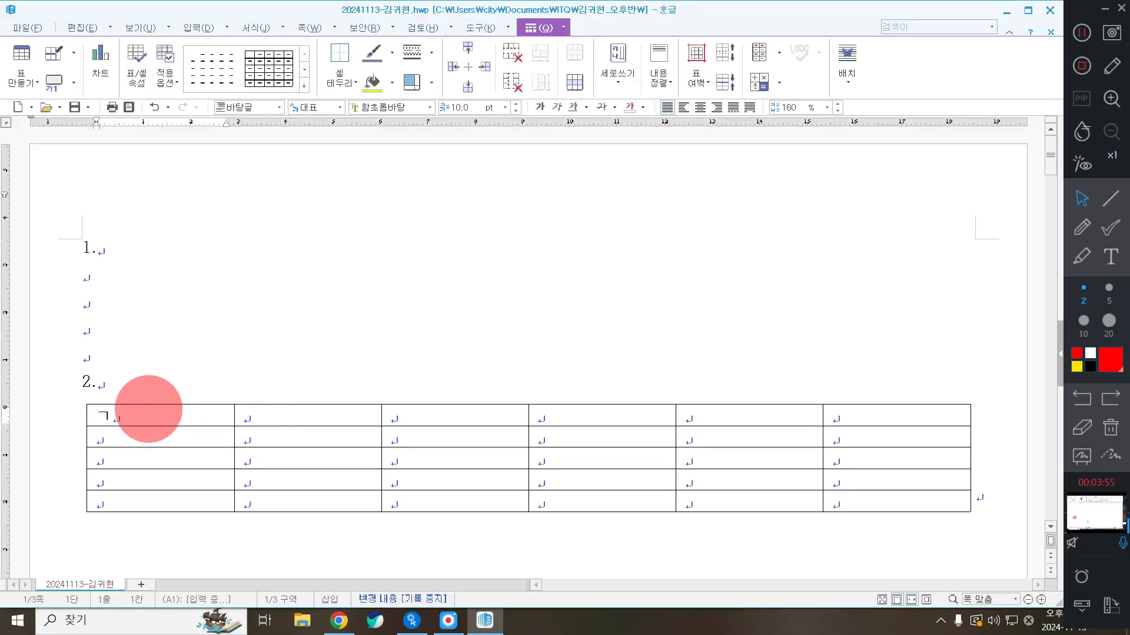
key("Tab")
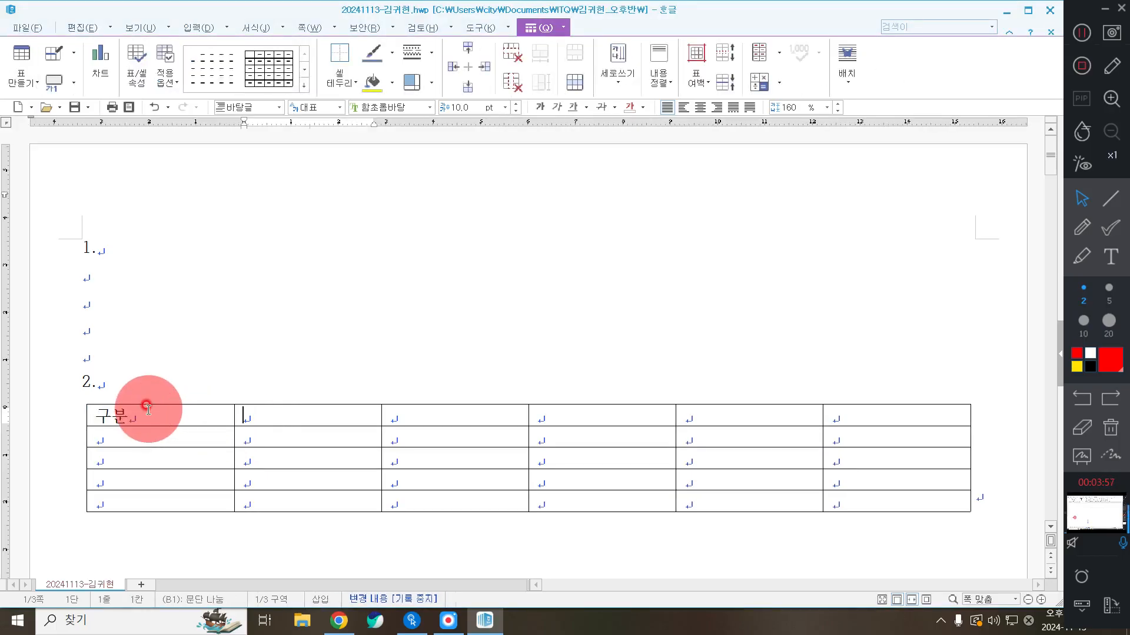
type("파이썬")
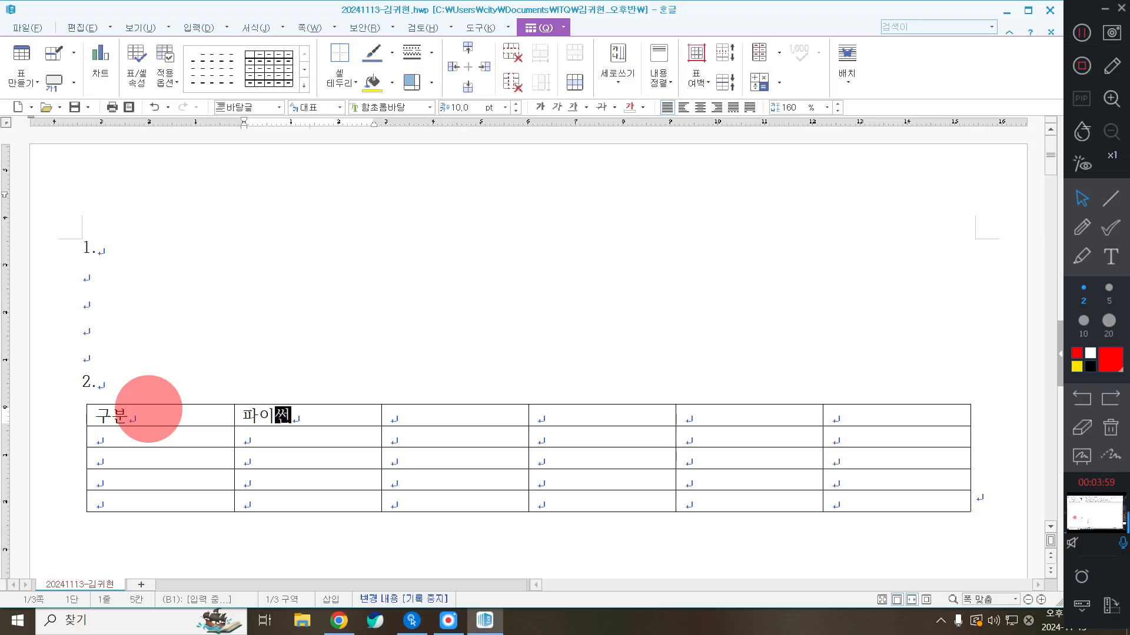
key("Tab")
type("자바")
key("Tab")
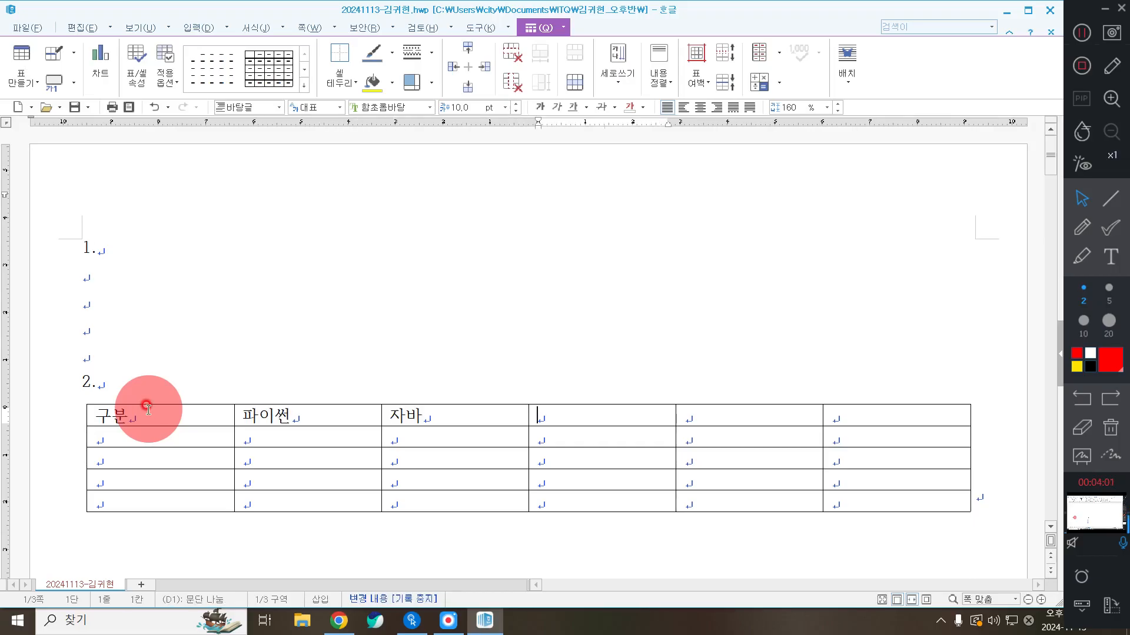
type("C")
key("Tab")
type("자바스크립트")
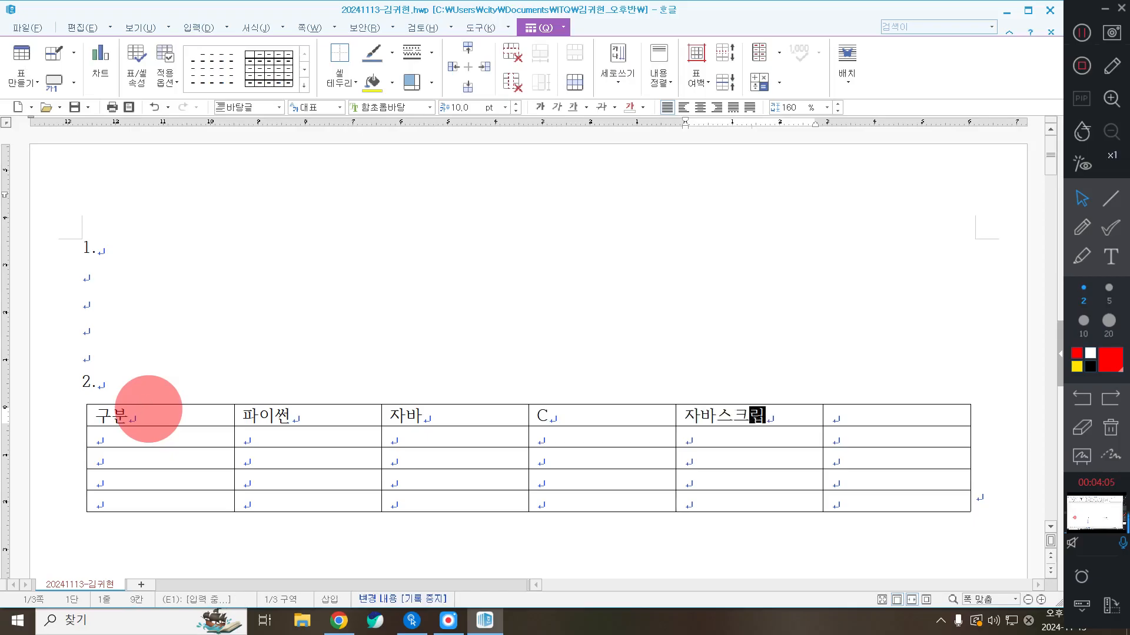
key("Tab")
type("비중")
type("얼 ㅂ")
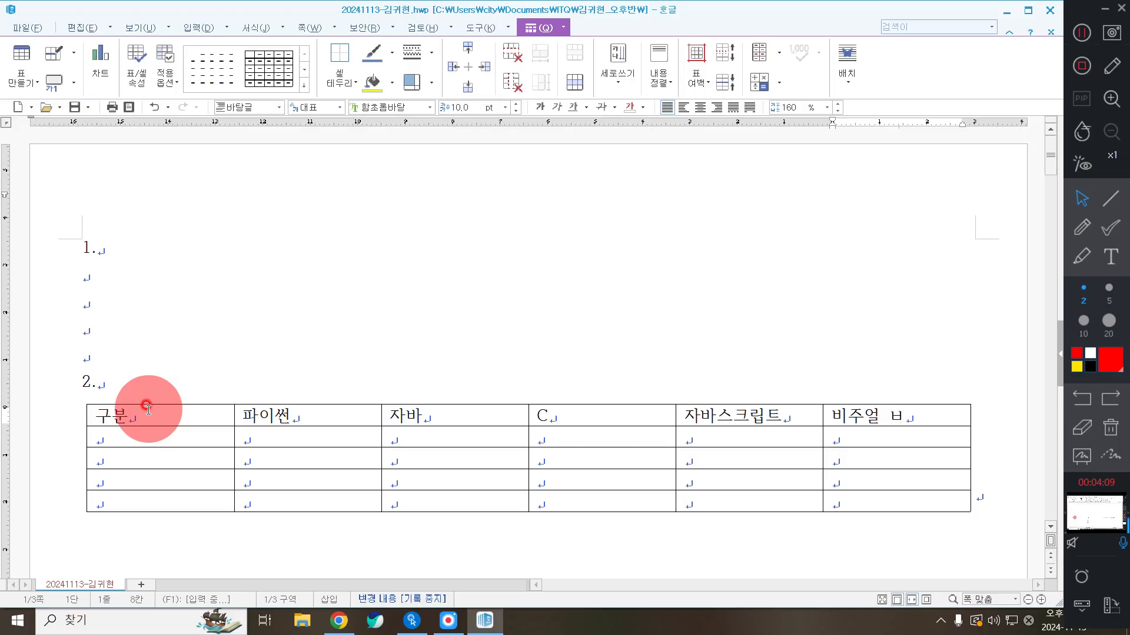
key("BackSpace")
key("BackSpace")
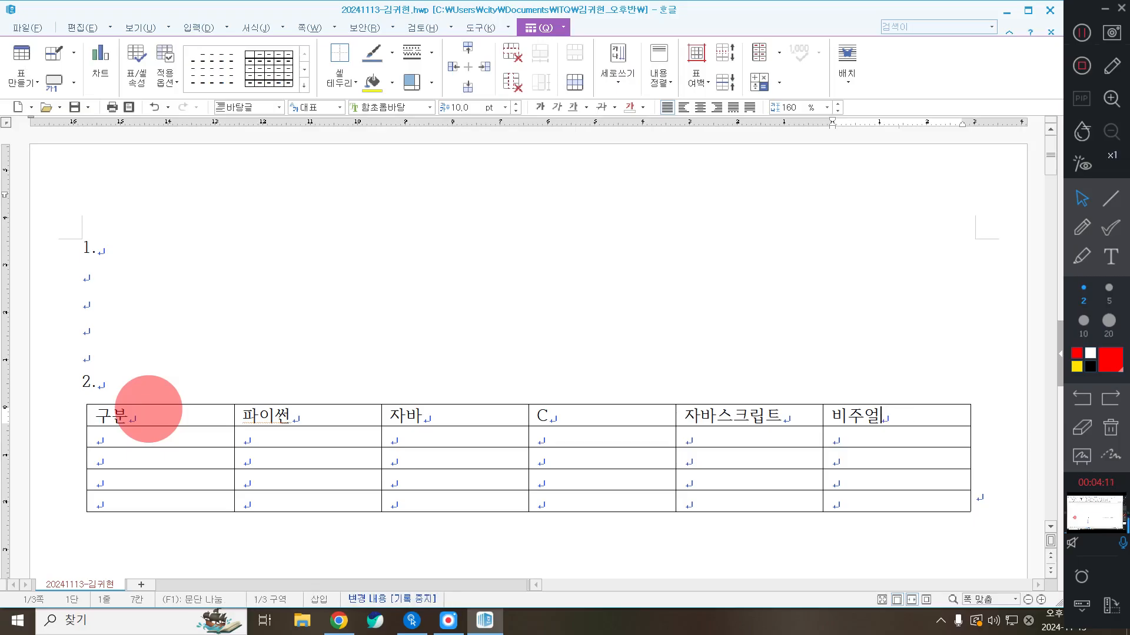
type("베")
key("BackSpace")
key("BackSpace")
key("BackSpace")
type("얼 베이직")
key("Tab")
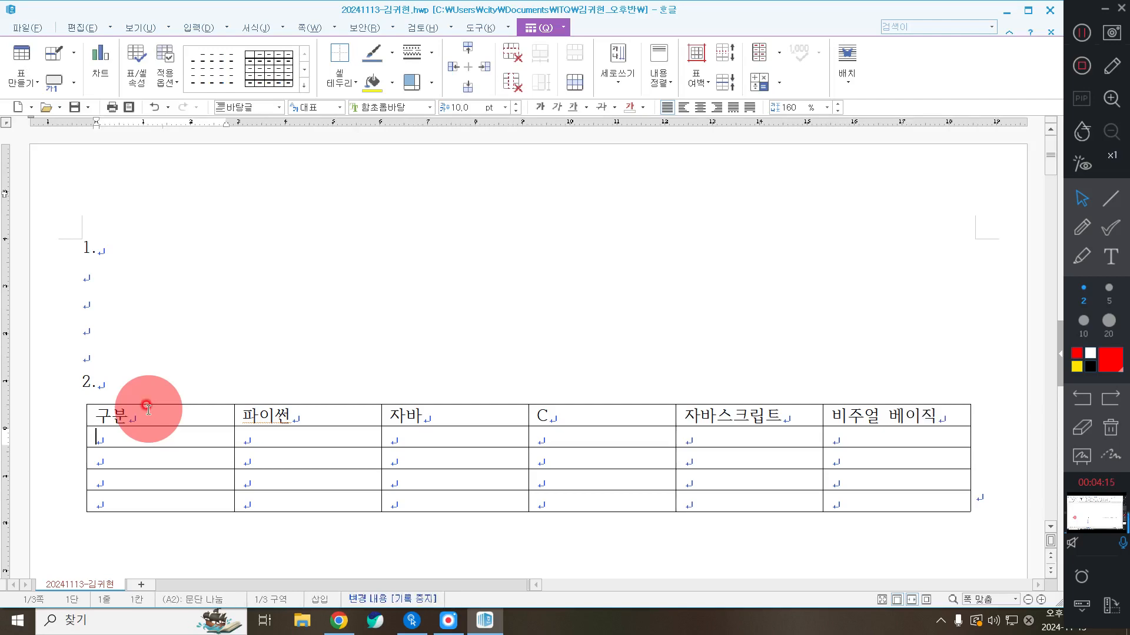
Enter row labels 2020, 2021, 2022 and 평균 in the first column
type("2020")
key("Tab")
key("Tab")
key("Tab")
key("Tab")
key("Tab")
key("Down")
key("Left")
key("Left")
key("Left")
key("Left")
key("Left")
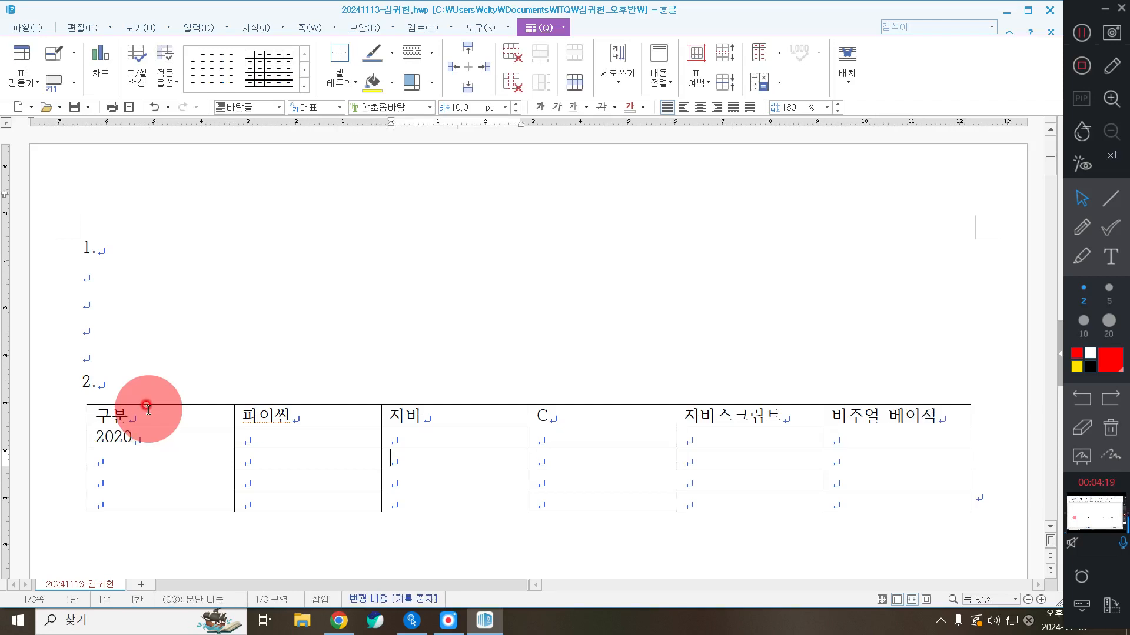
type("2021")
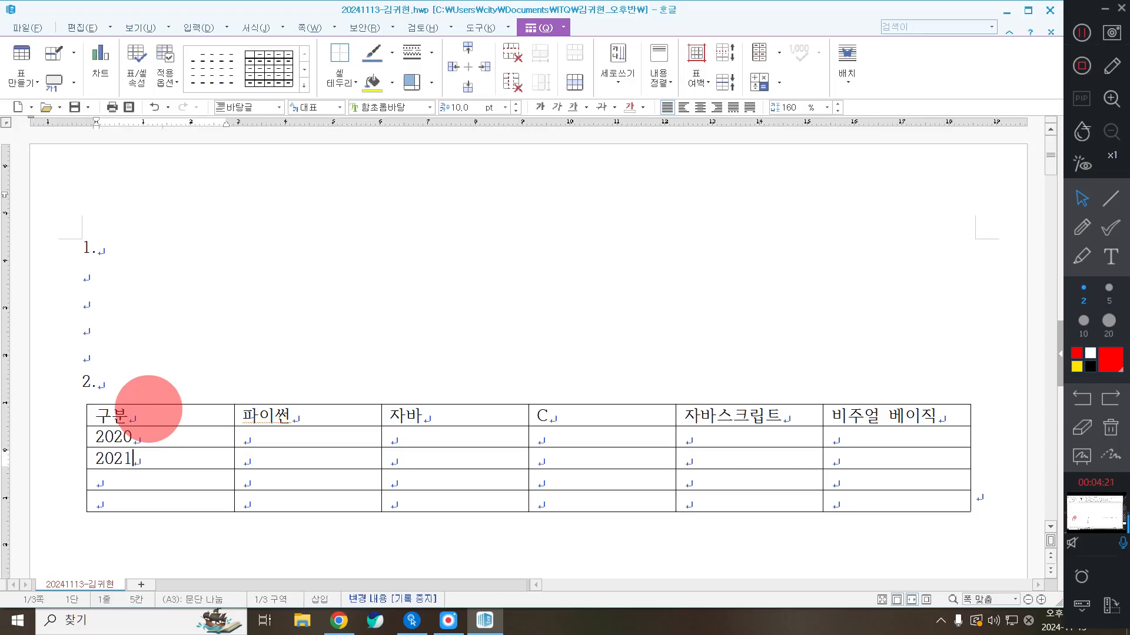
key("Down")
type("2022")
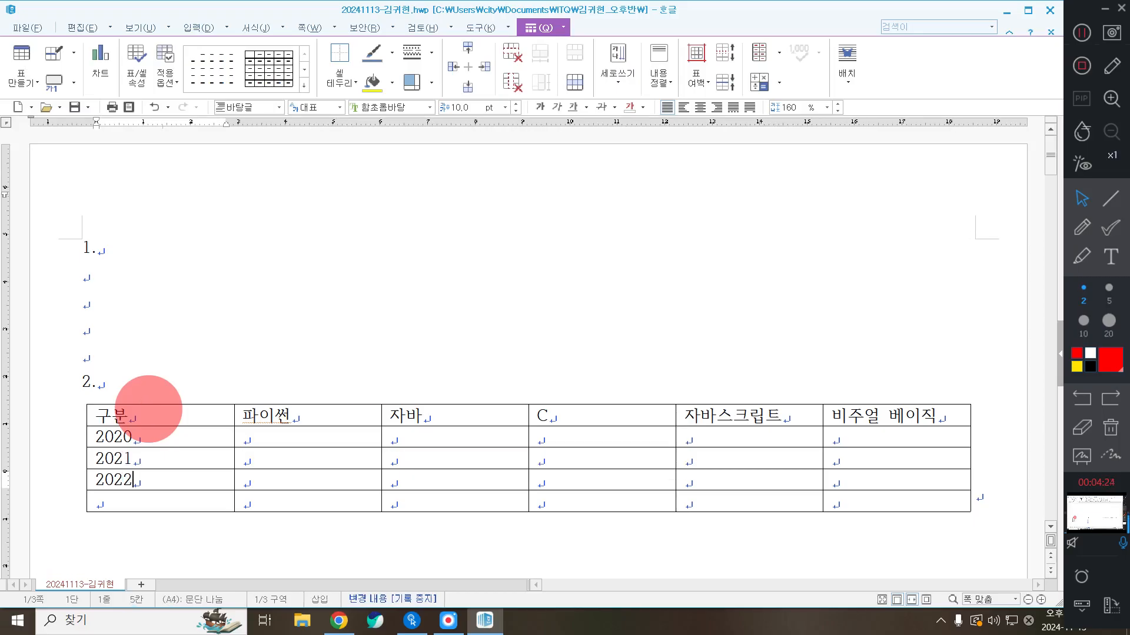
key("Down")
type("평균")
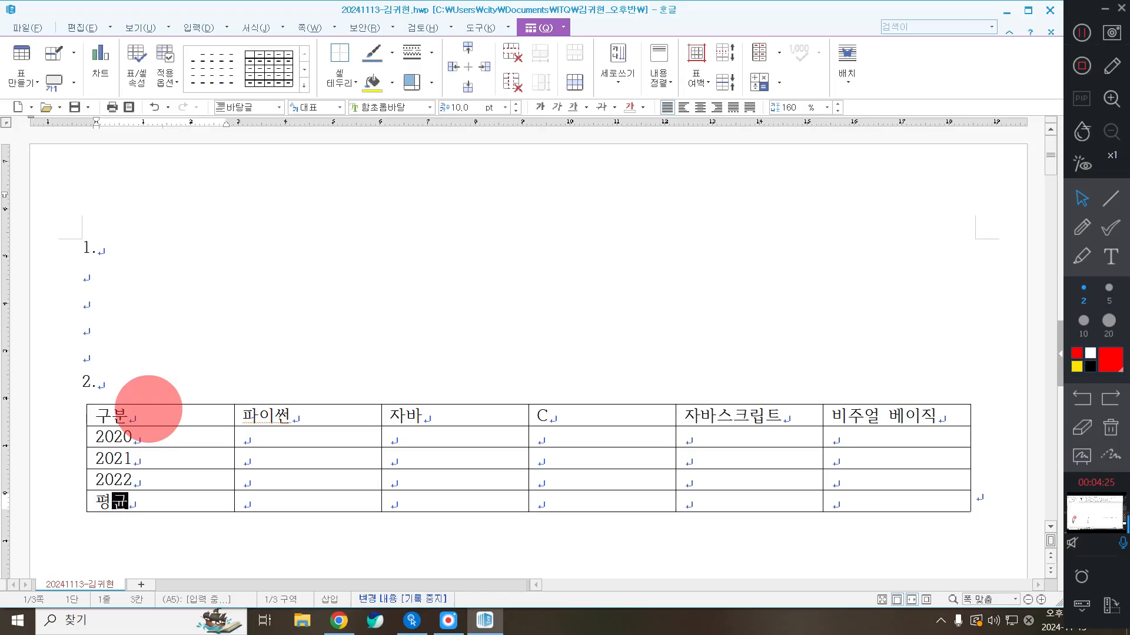
key("Tab")
Fill the 2020 row with 12.05, 11.90, 10.26, 5.34 and 2.19
key("Up")
key("Up")
key("Up")
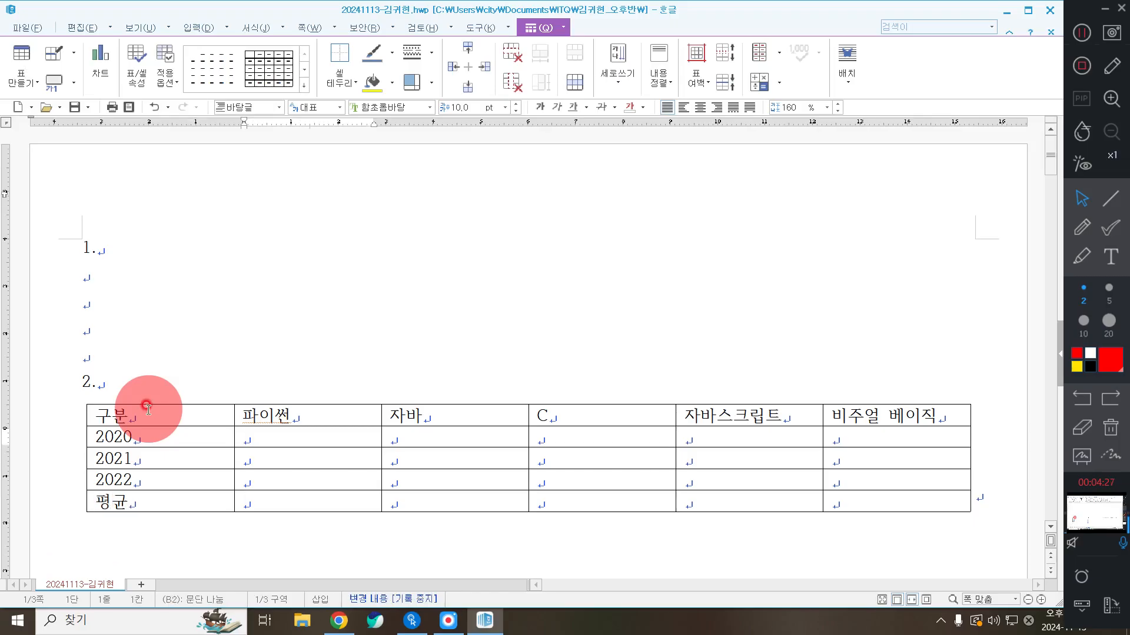
type("12.05")
key("Tab")
type("11")
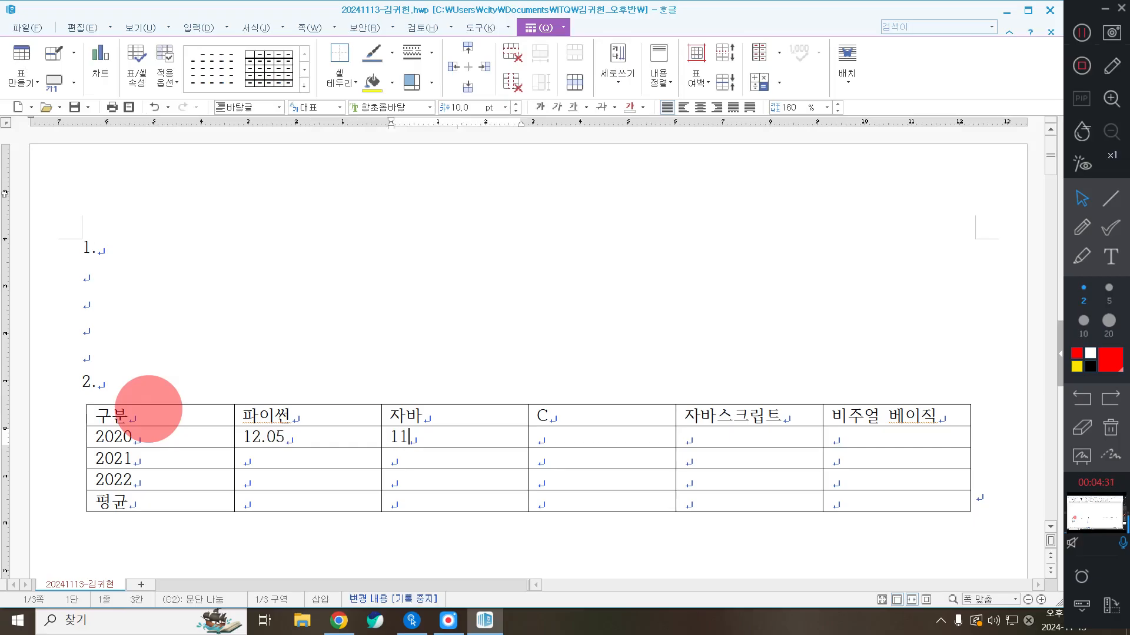
type(".90")
key("Tab")
type("10.26")
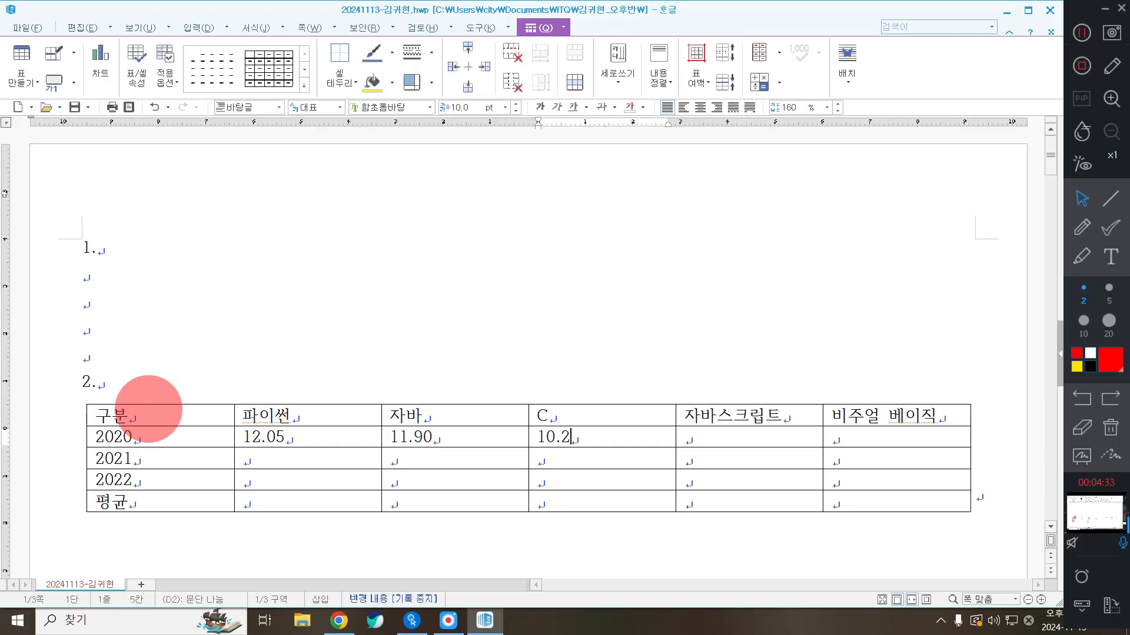
key("Tab")
type("5.34")
key("Tab")
type("2")
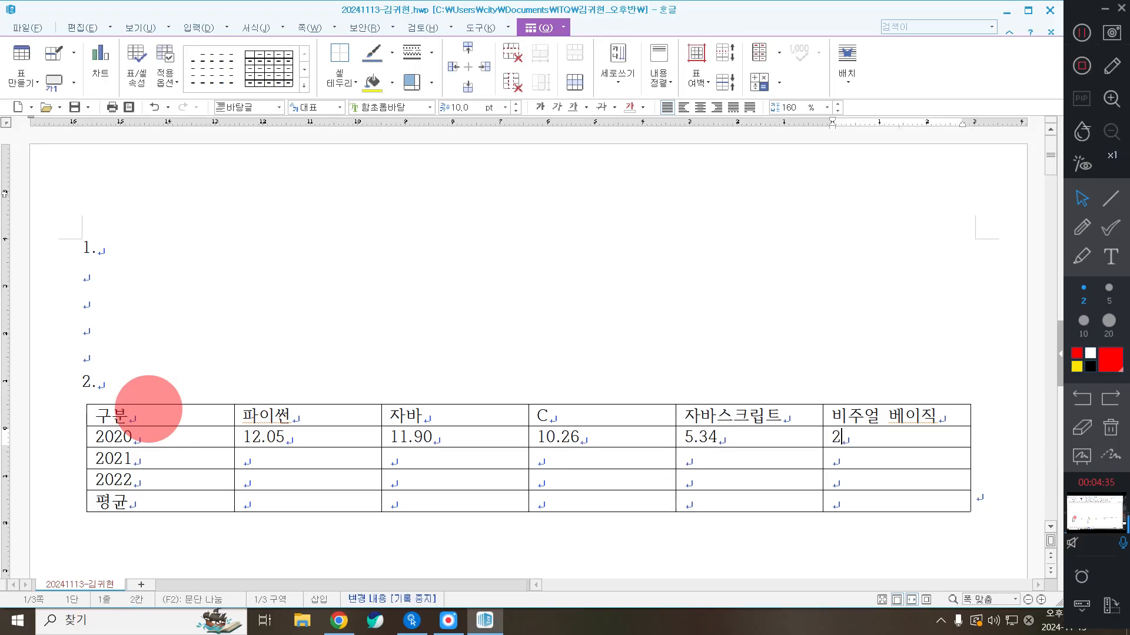
type(".19")
Fill the 2021 row with 12.01, 11.50, 10.88, 6.32 and 2.12
key("Tab")
key("Tab")
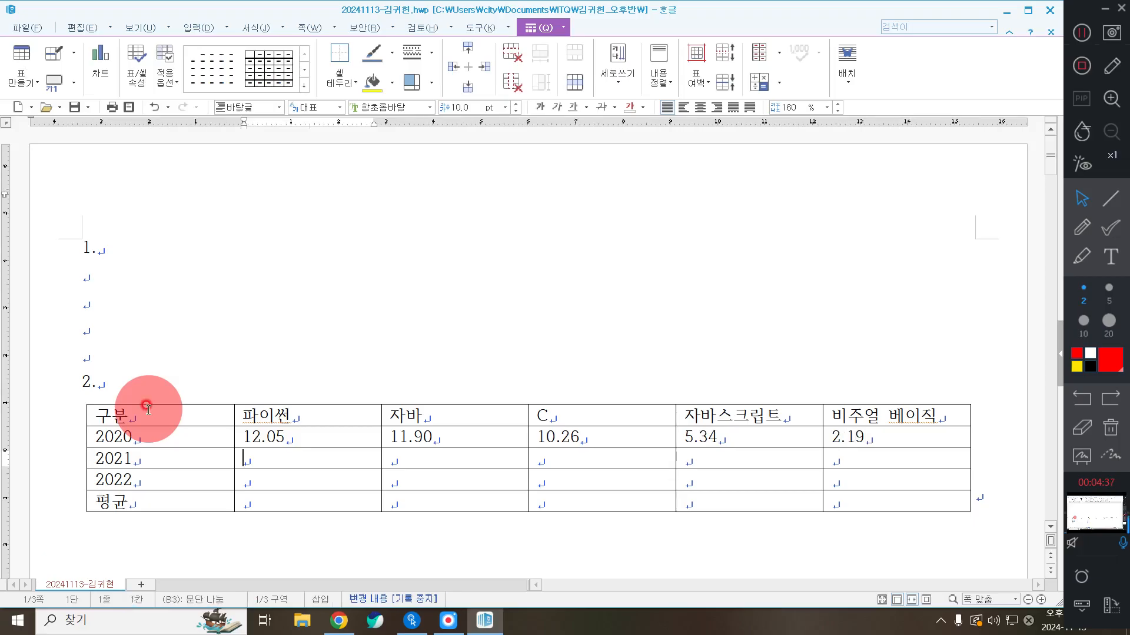
type("12.01")
key("Tab")
type("11.50")
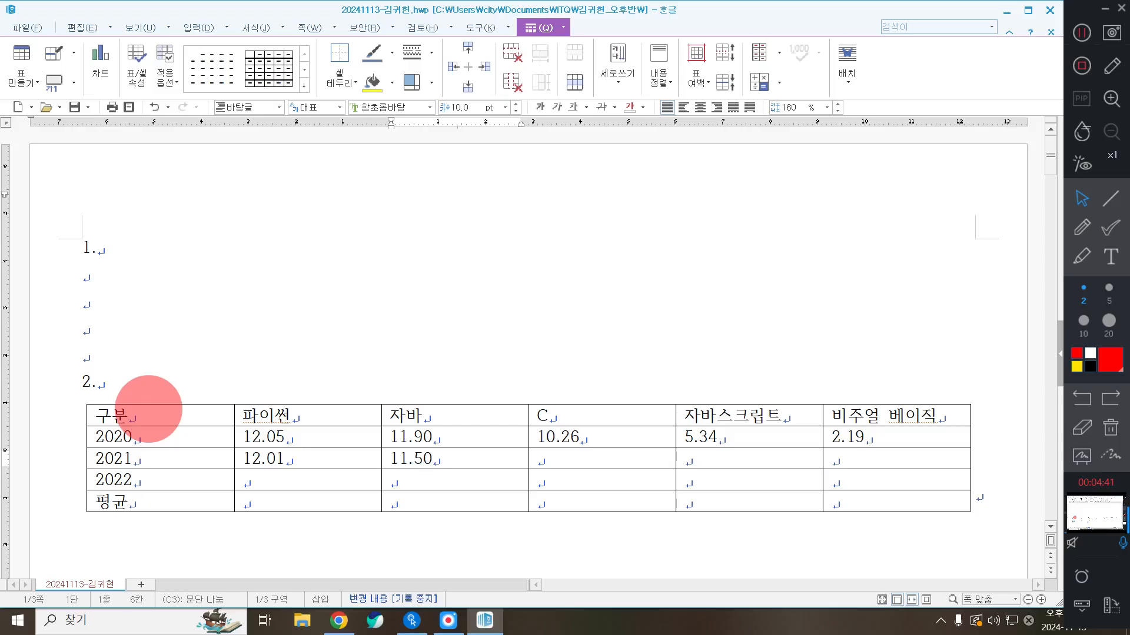
key("Tab")
type("10.")
type("8")
key("BackSpace")
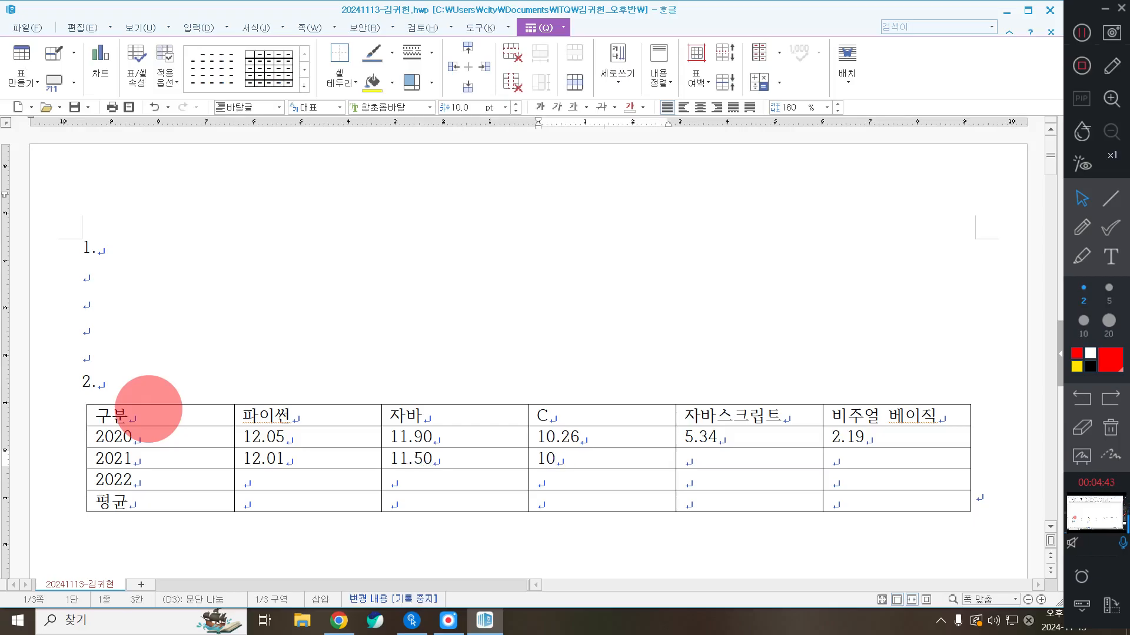
type(".88")
key("Tab")
type("6.32")
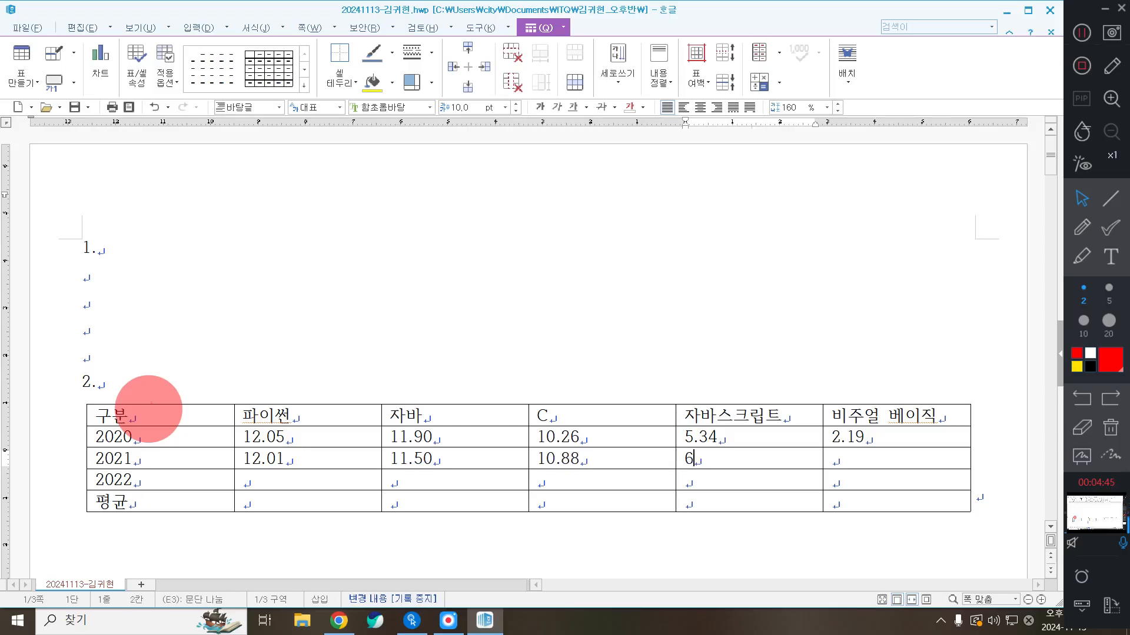
key("Tab")
type("2.12")
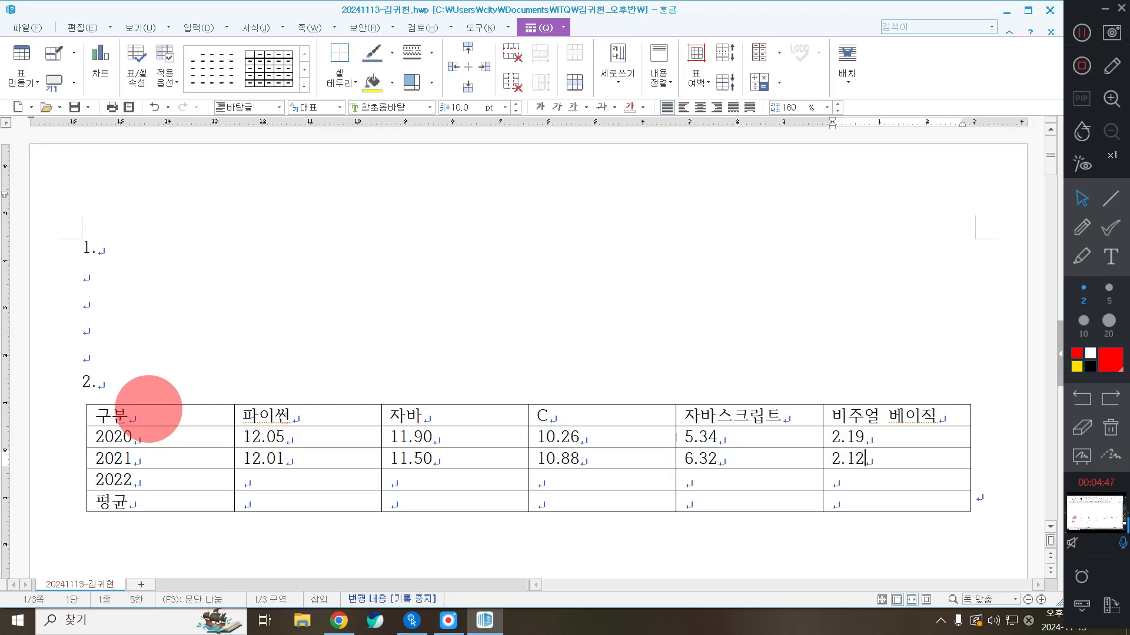
Fill the 2022 row with 12.20, 11.47, 10.91, 5.42 and 2.09
key("Tab")
type("12.20")
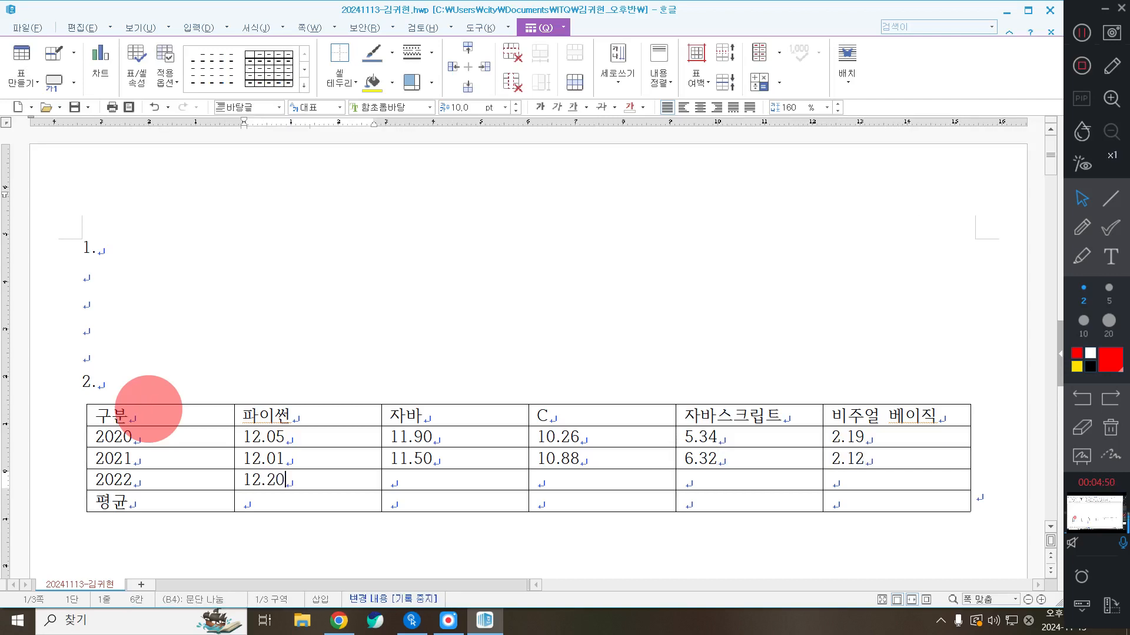
key("Tab")
type("11.1")
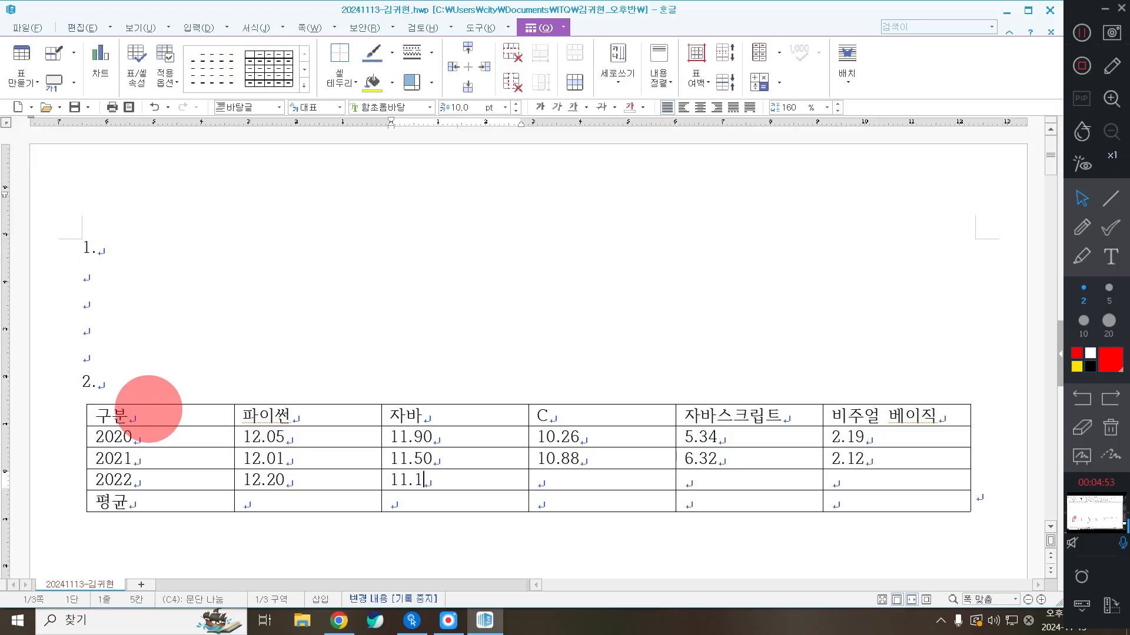
key("BackSpace")
type("47")
key("Tab")
type("10.91")
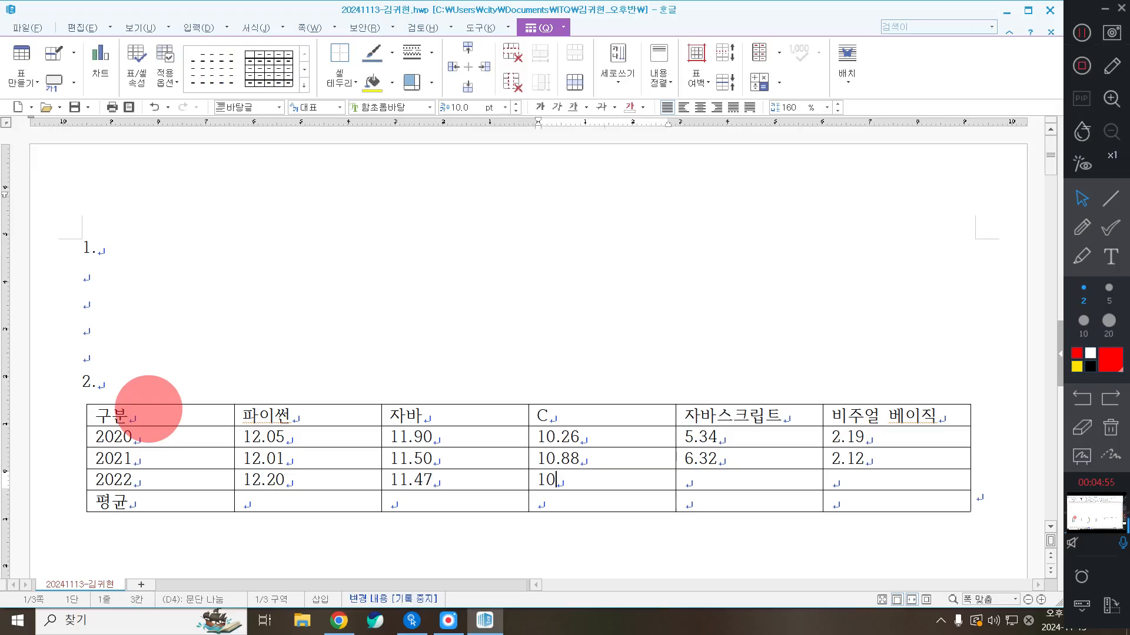
key("Tab")
type("5.42")
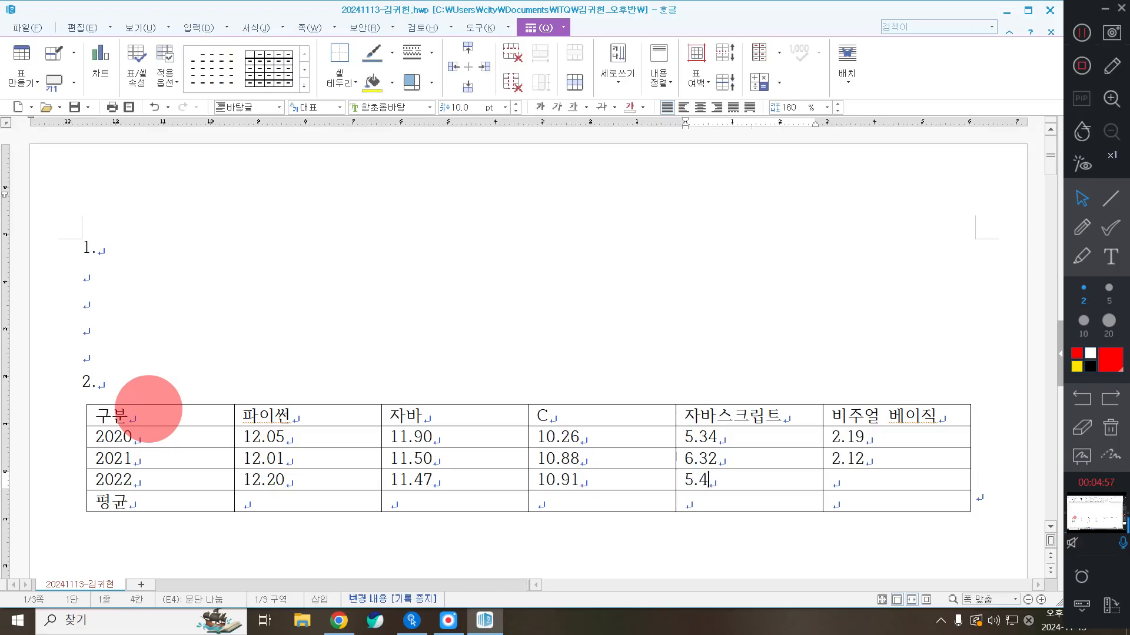
key("Tab")
type("230")
key("BackSpace")
key("BackSpace")
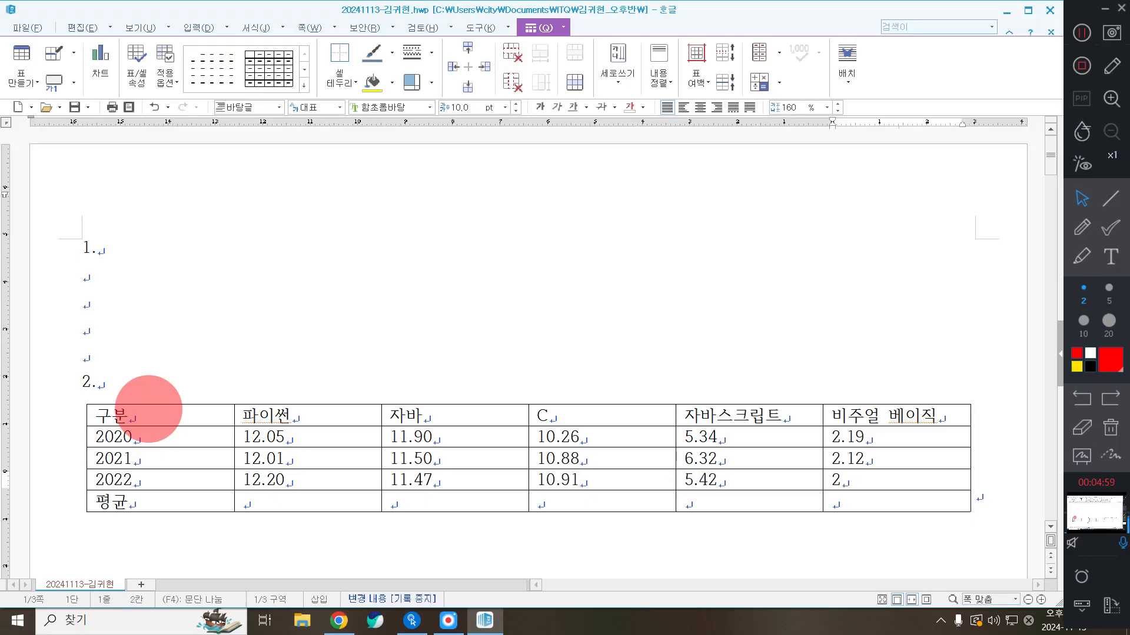
type(".09")
left_click(1081, 33)
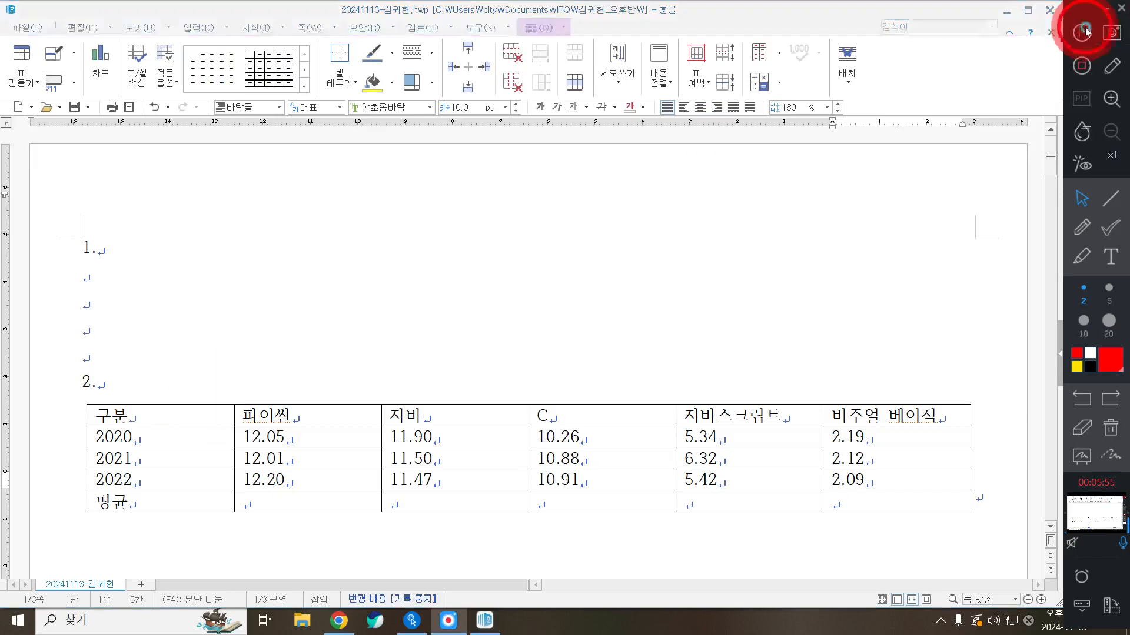
left_click(169, 414)
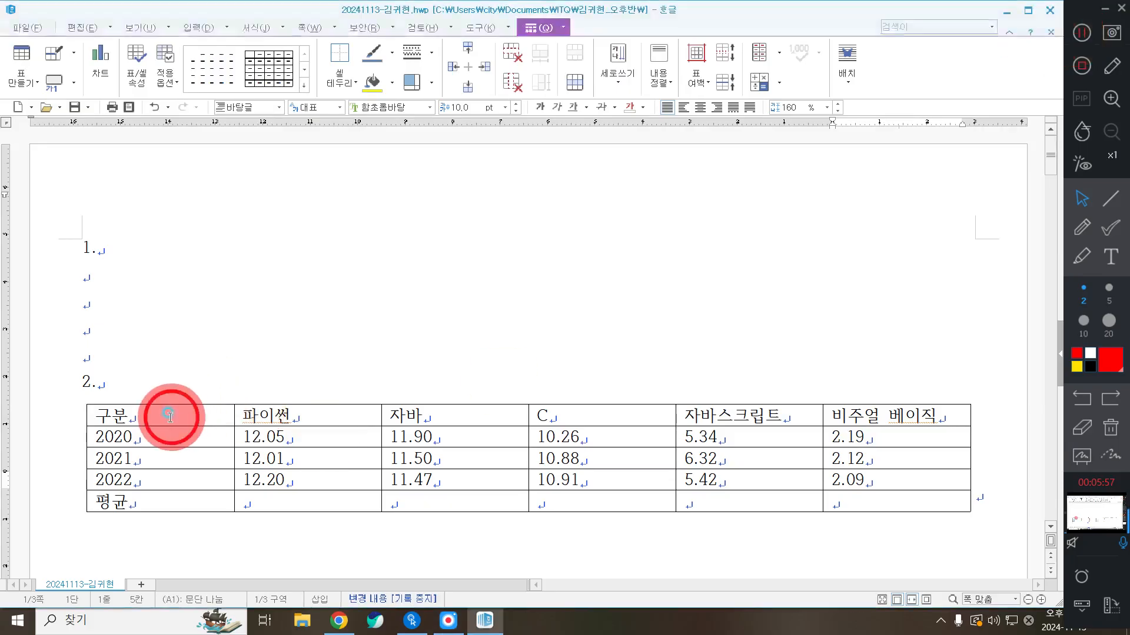
key("F5")
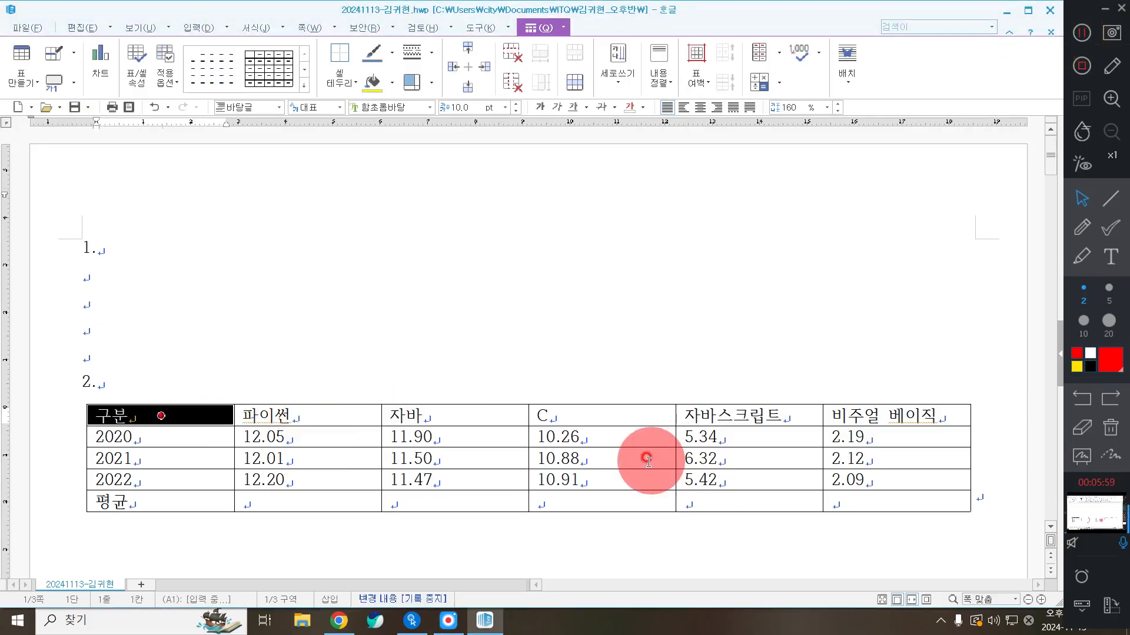
key("F5")
key("F5")
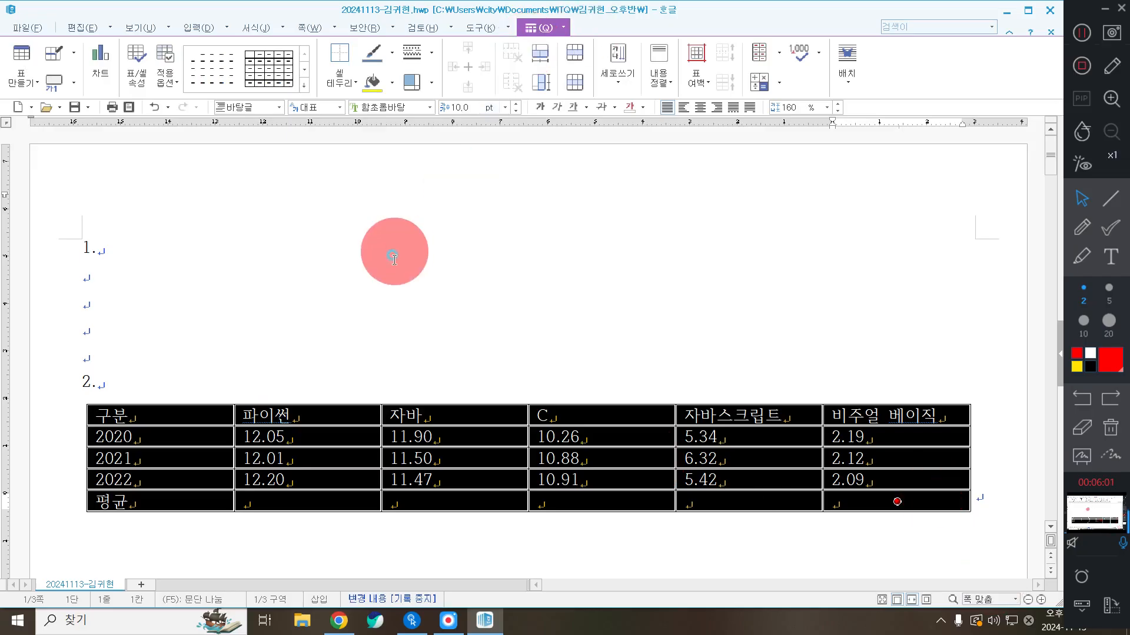
left_click(391, 247)
scroll(406, 306, "down", 3)
left_click_drag(166, 255, 900, 353)
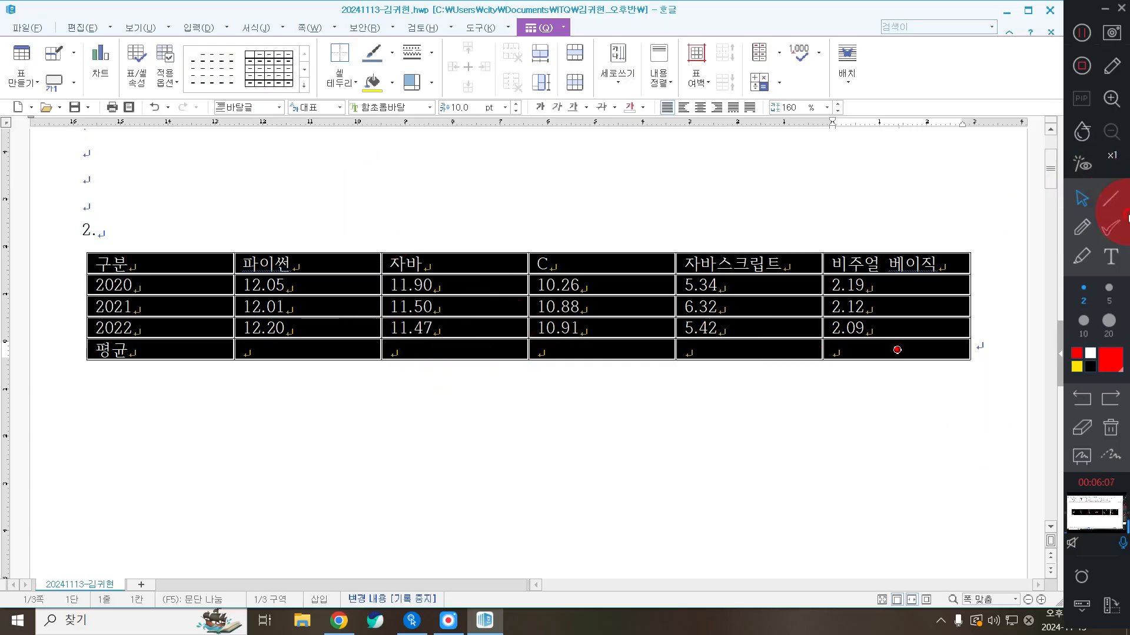
left_click(1110, 200)
left_click(1082, 296)
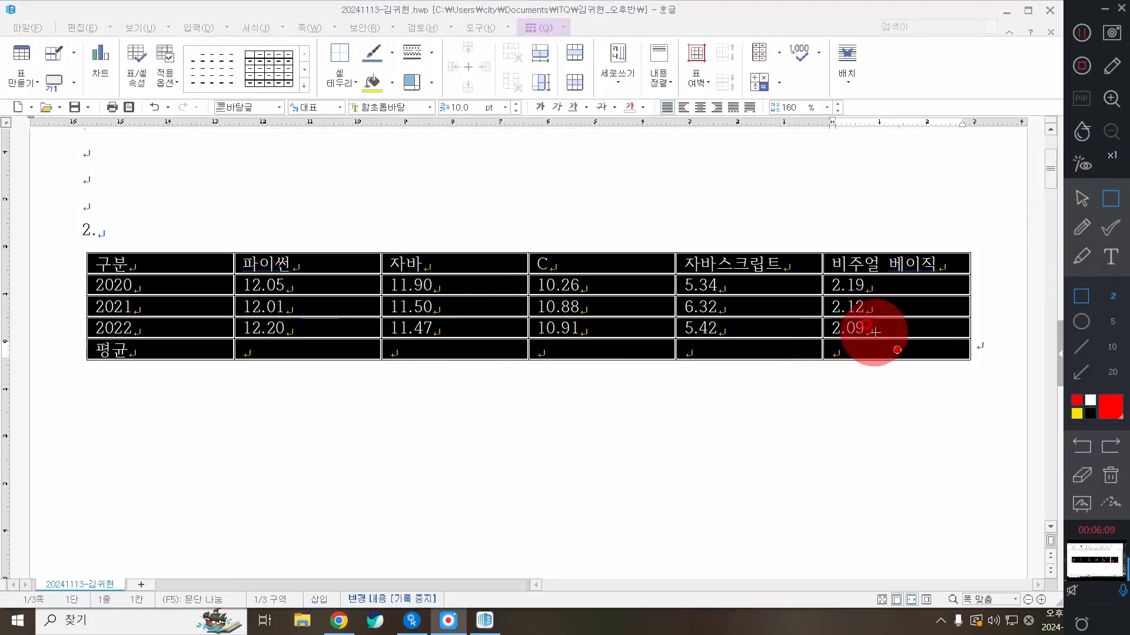
left_click_drag(875, 333, 941, 396)
left_click(1080, 199)
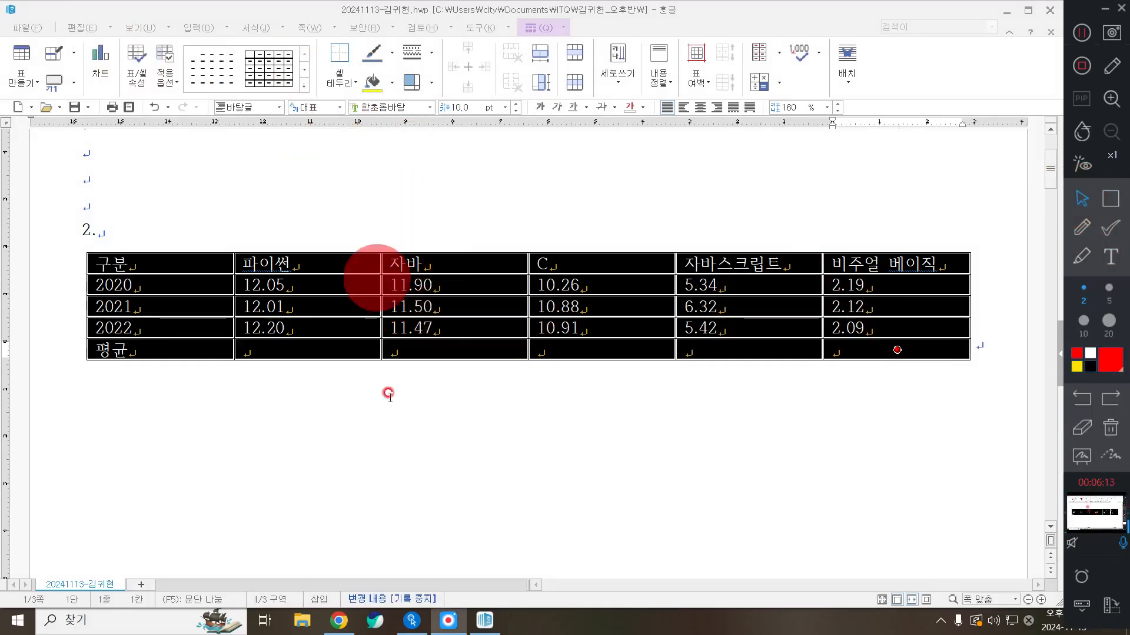
left_click_drag(175, 256, 1034, 500)
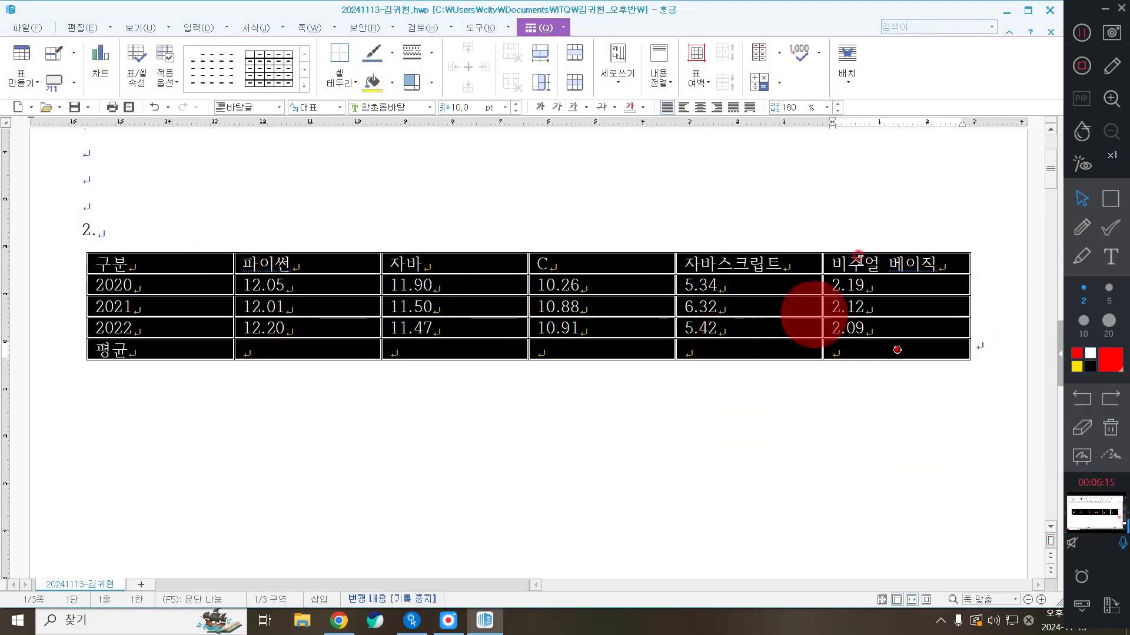
Set all table text to the 궁서 font and center-align every cell
left_click(404, 105)
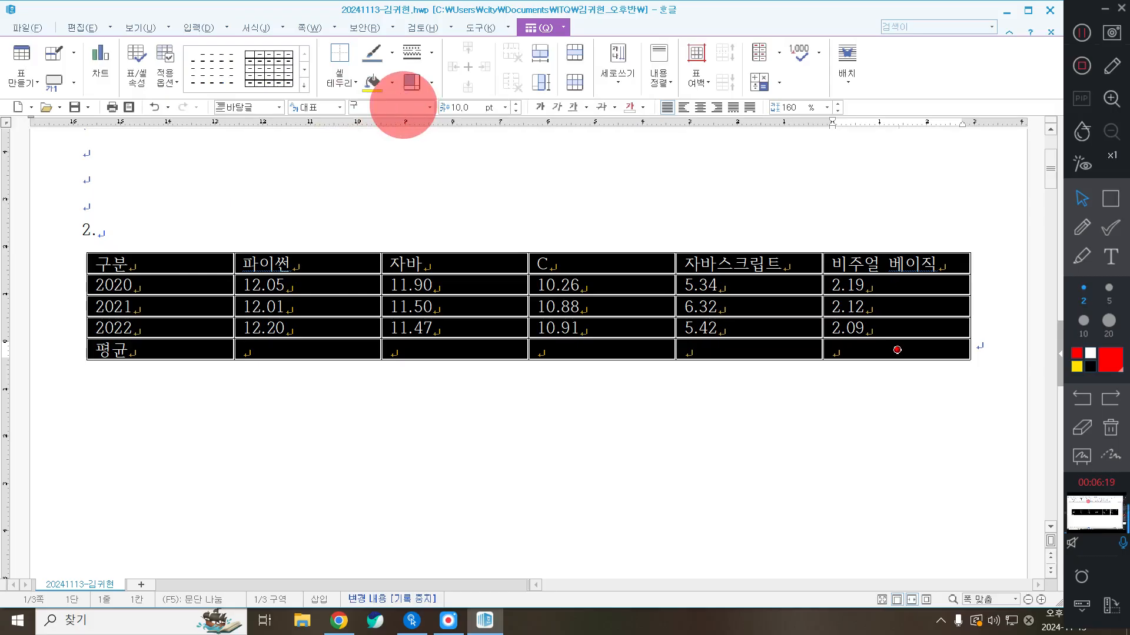
type("궁서")
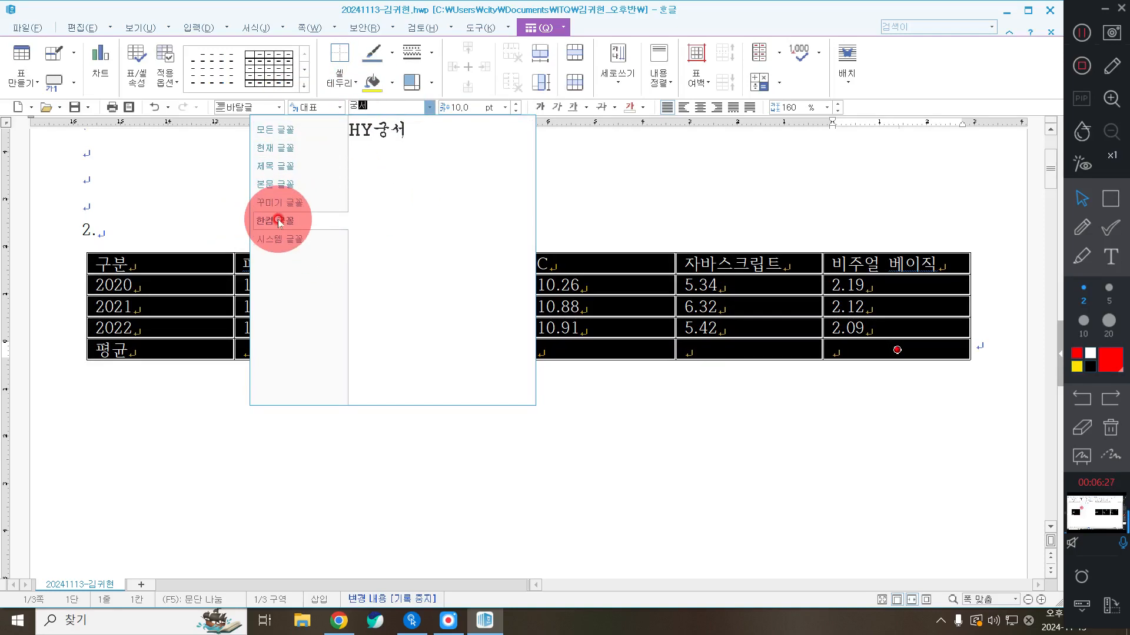
left_click(277, 129)
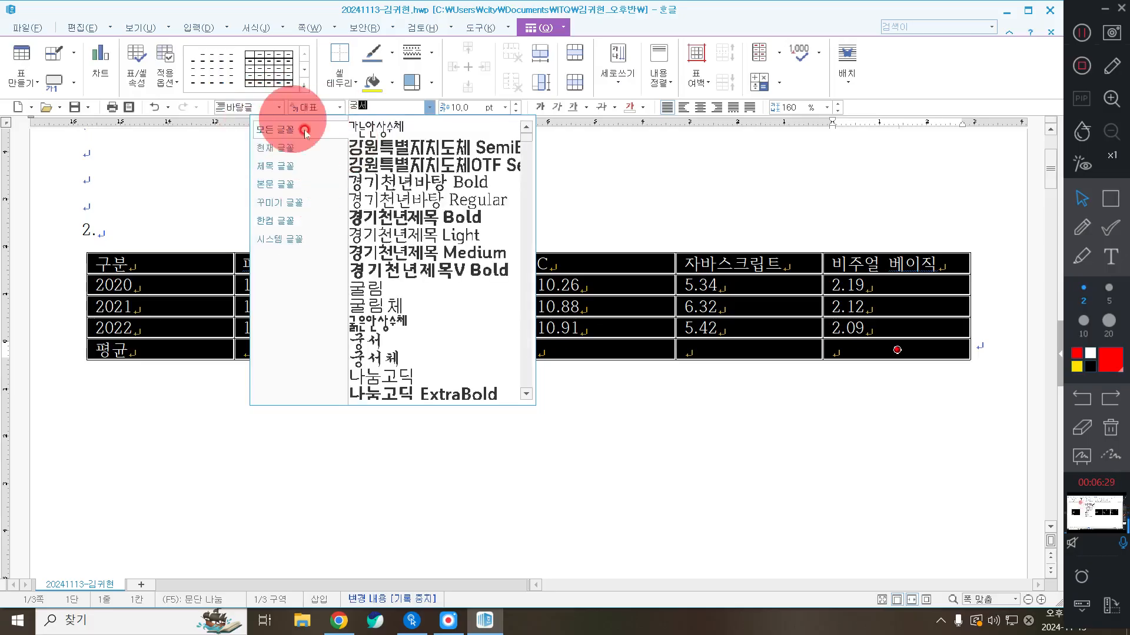
left_click(420, 340)
left_click(463, 109)
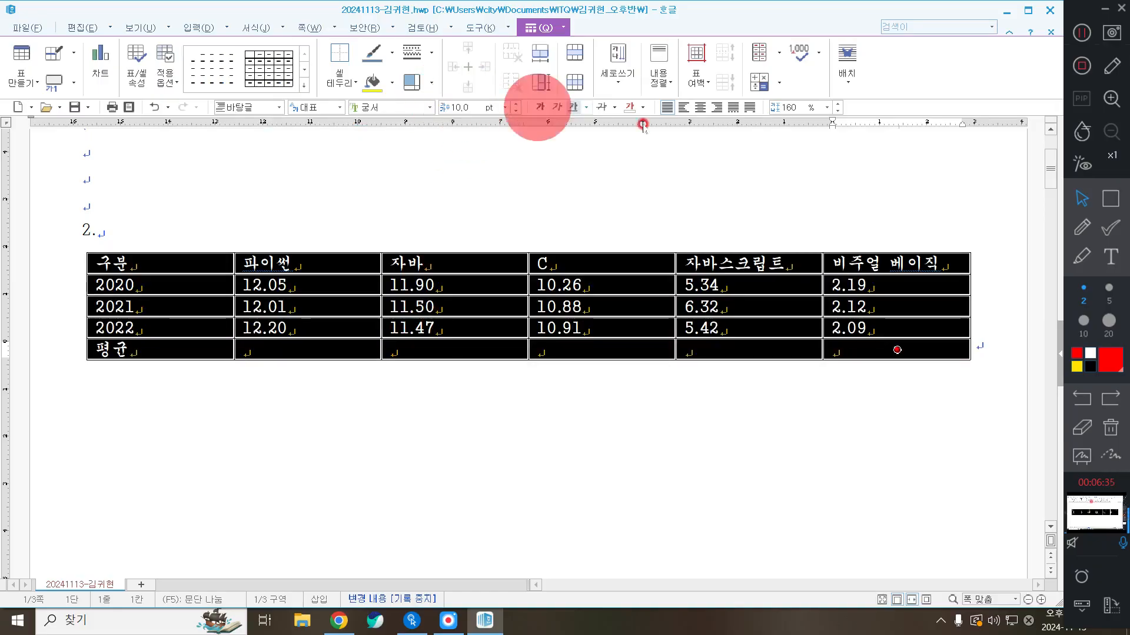
left_click(704, 108)
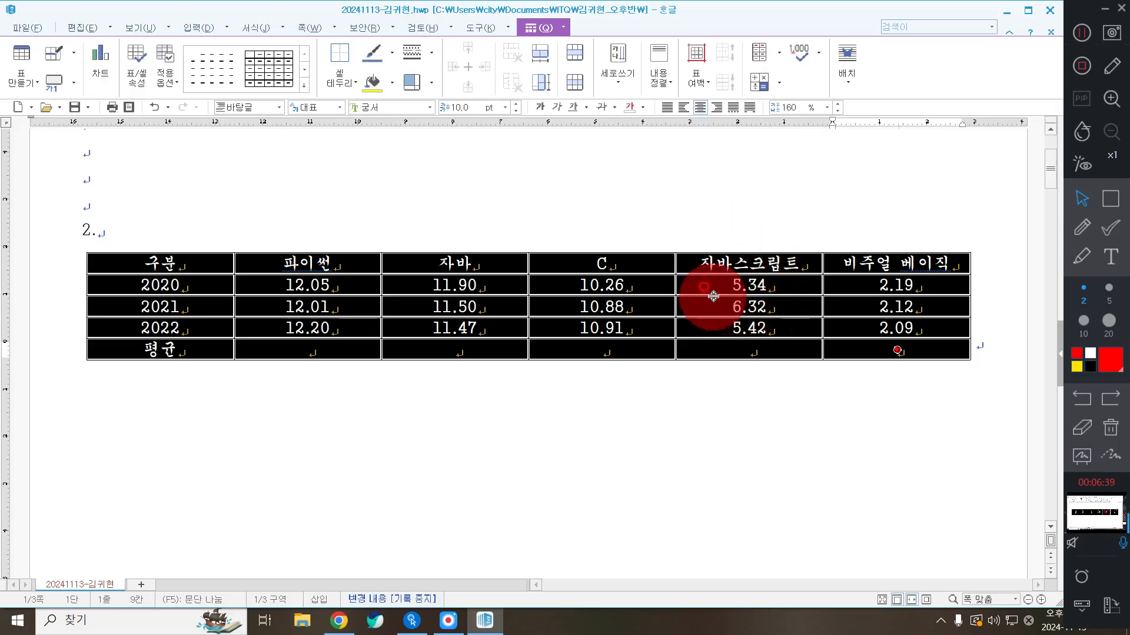
Make all table rows taller with Ctrl+Down, then select the number cells through the 평균 row
key("ctrl+Down")
key("ctrl+Down")
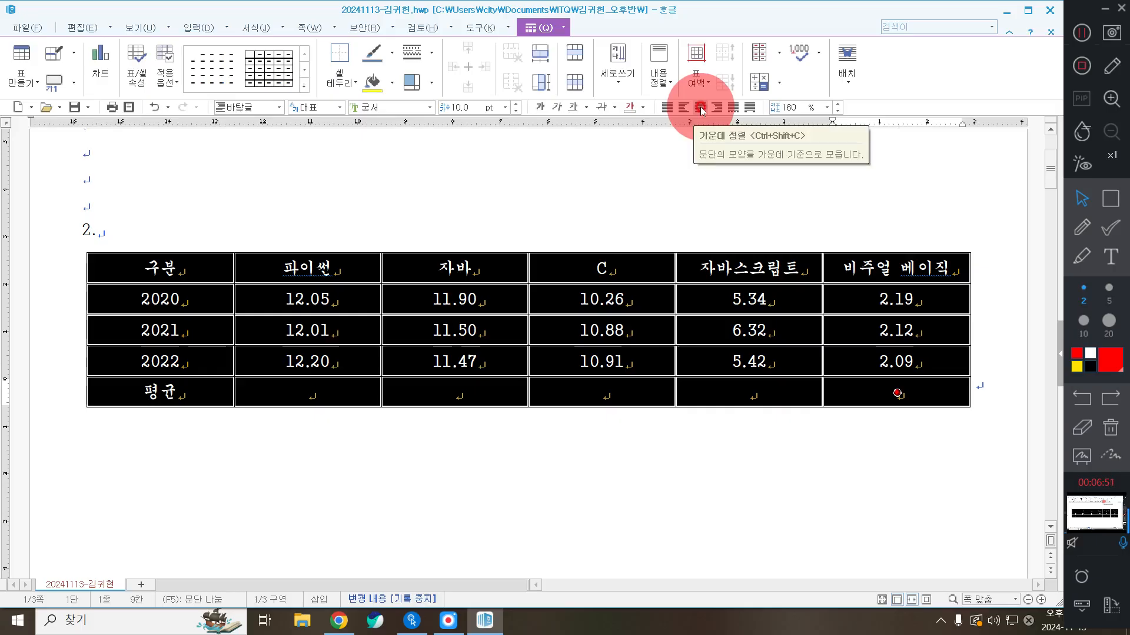
left_click_drag(332, 303, 842, 486)
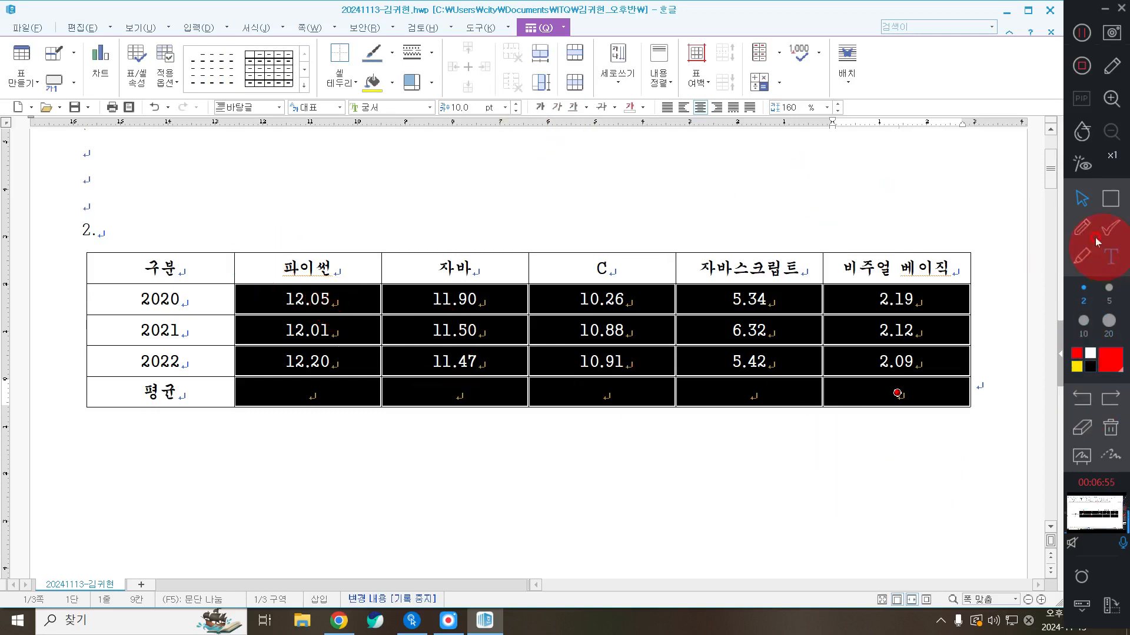
Right-align the numeric cells, then select 구분 through 자바스크립트 down to the 2022 row
left_click(1081, 208)
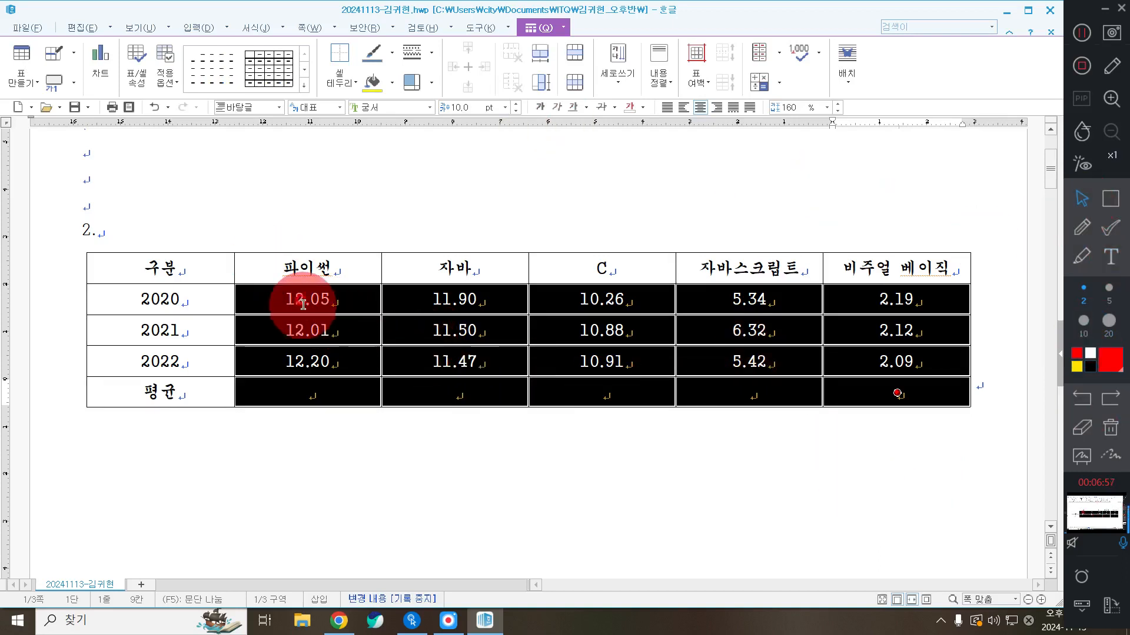
left_click(277, 297)
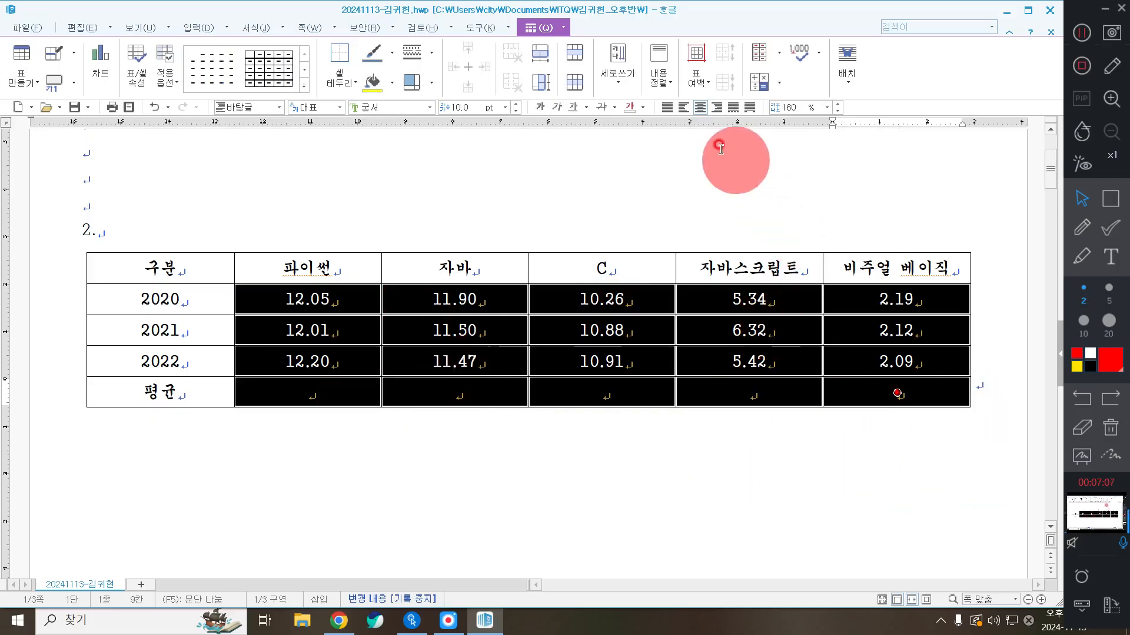
left_click(716, 107)
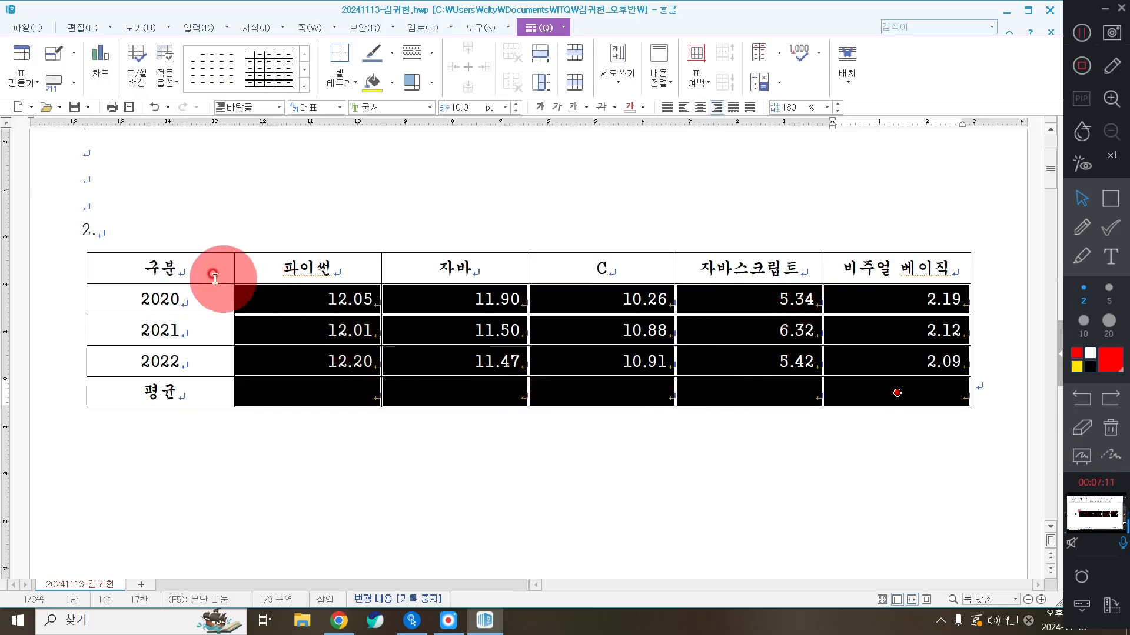
left_click_drag(214, 276, 750, 362)
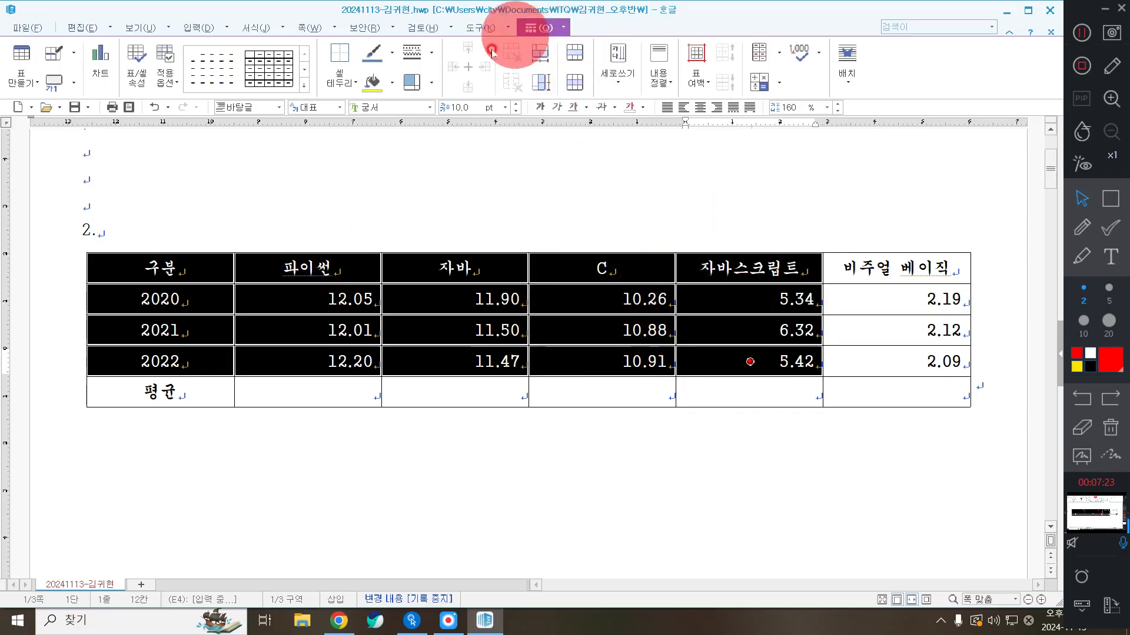
Give the selected cells a yellow background, then block-select all table cells with F5
left_click(394, 89)
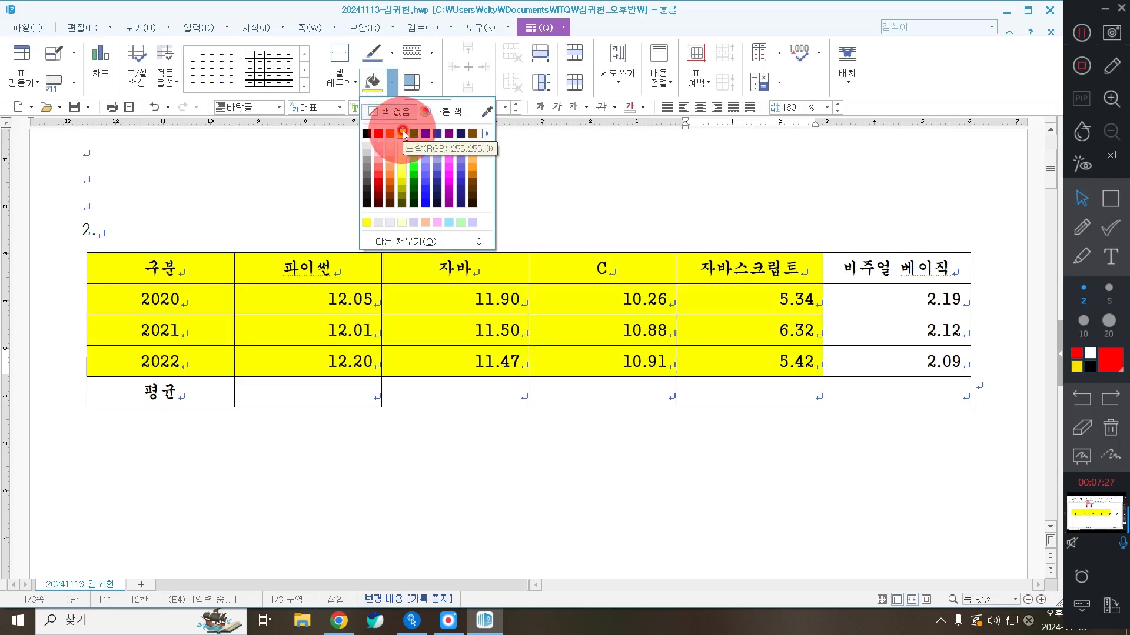
left_click(403, 133)
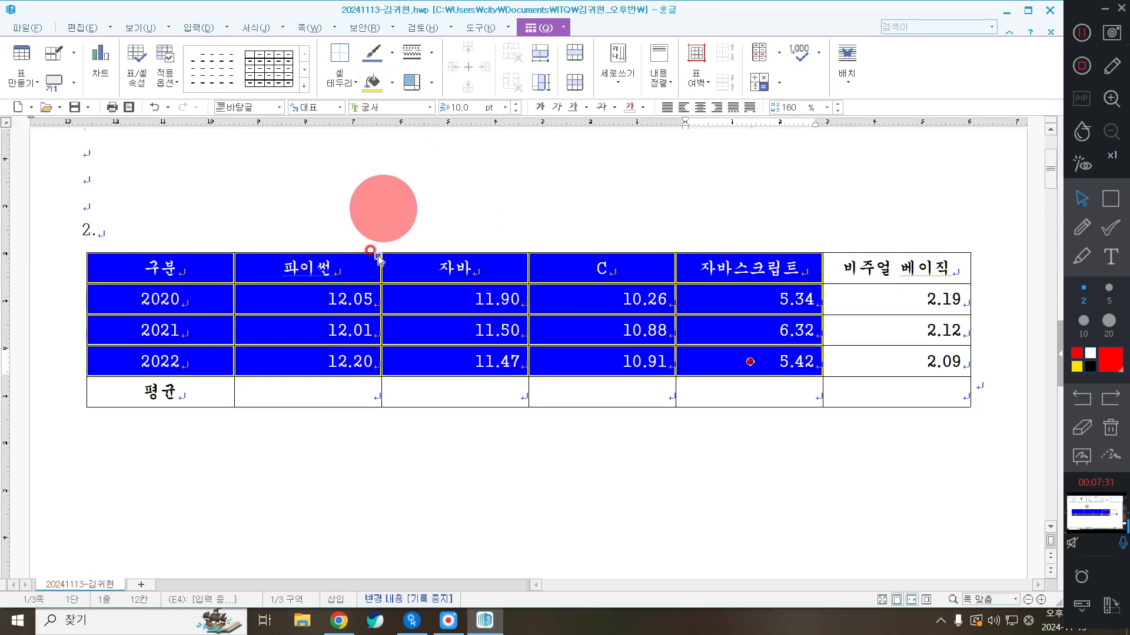
left_click(202, 274)
key("F5")
key("F5")
key("F5")
left_click(517, 253)
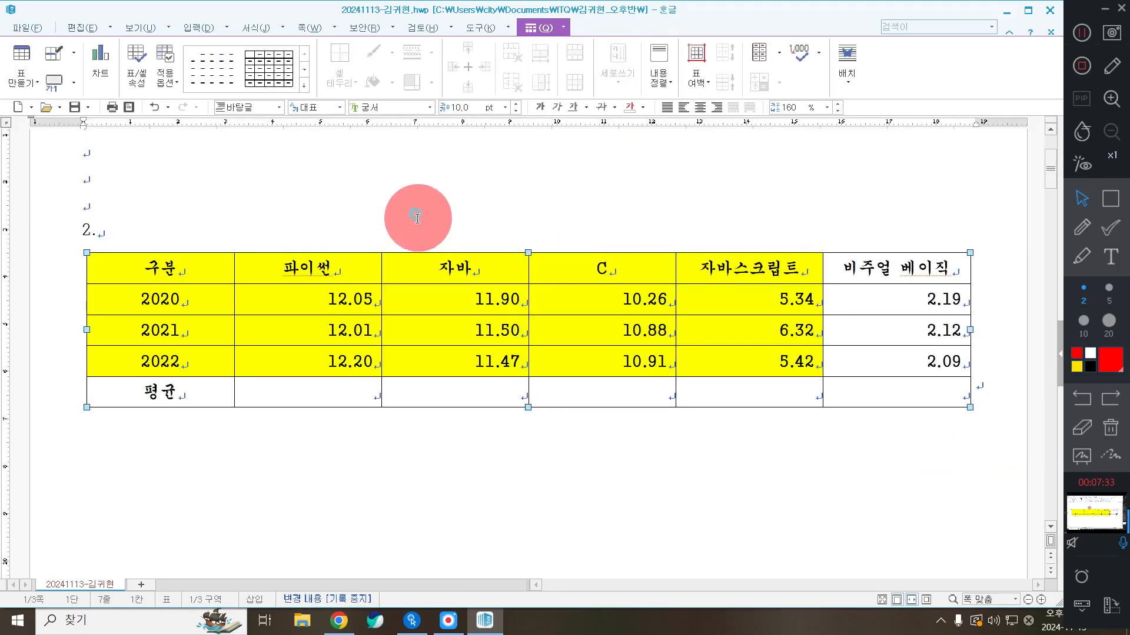
left_click(159, 259)
key("F5")
key("F5")
key("F5")
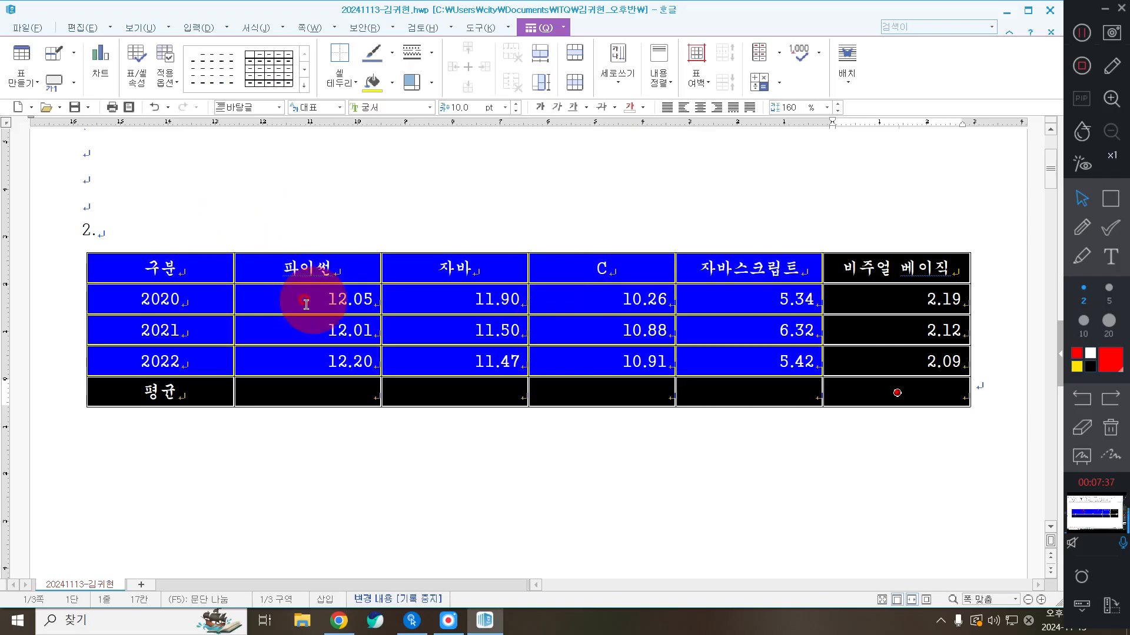
Use 블록 평균 to fill the 평균 row with 12.09, 11.62, 10.68 and 5.69
left_click_drag(287, 297, 750, 389)
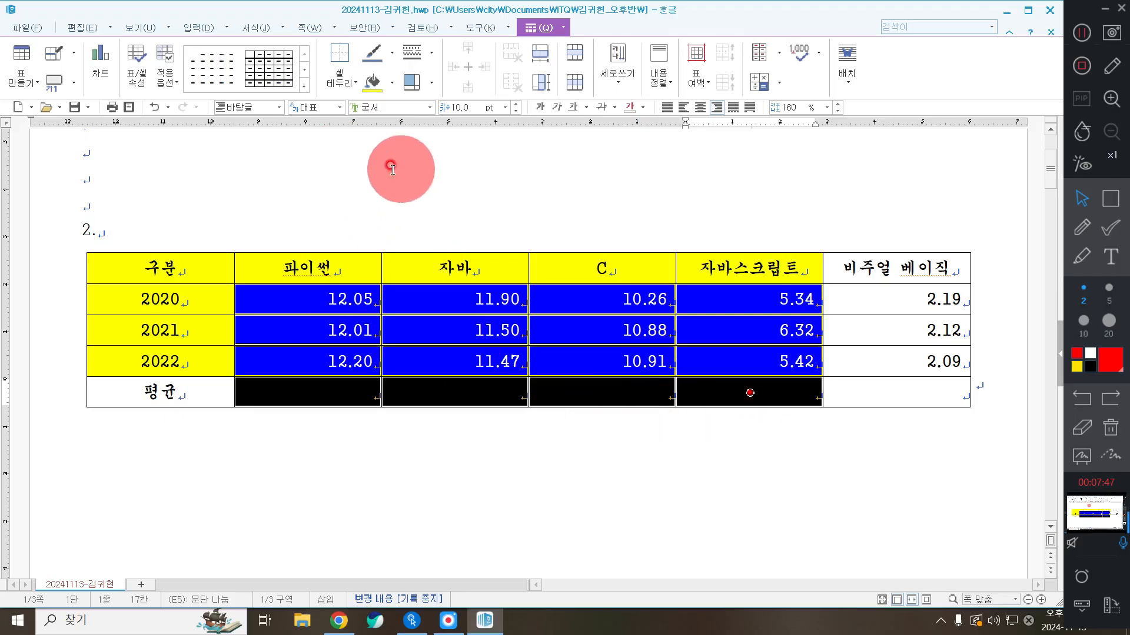
right_click(338, 160)
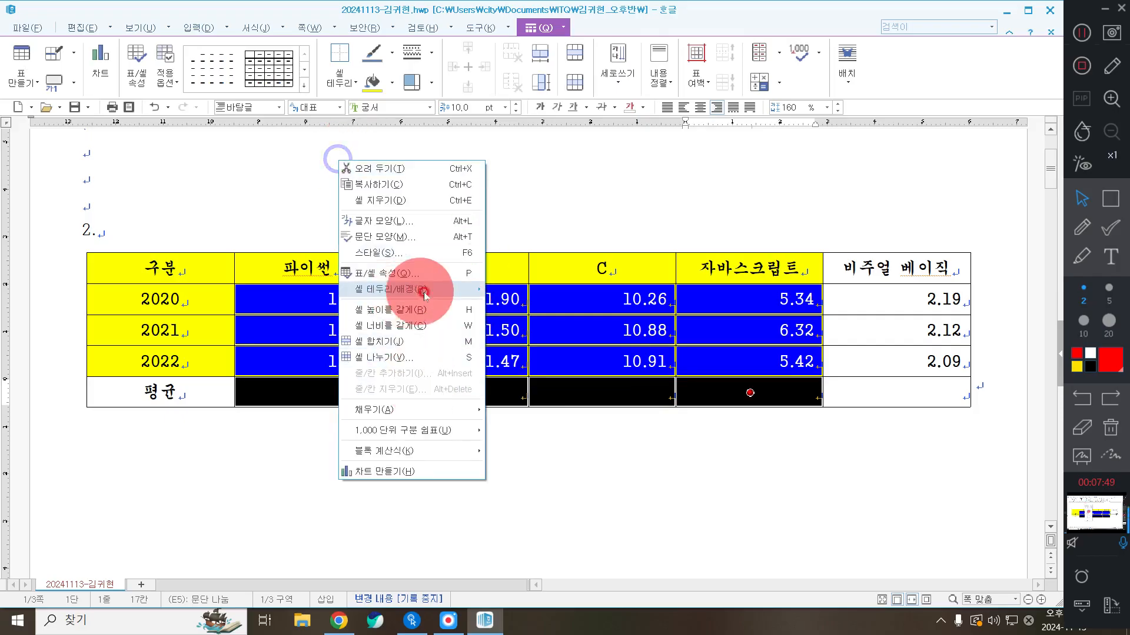
mouse_move(405, 452)
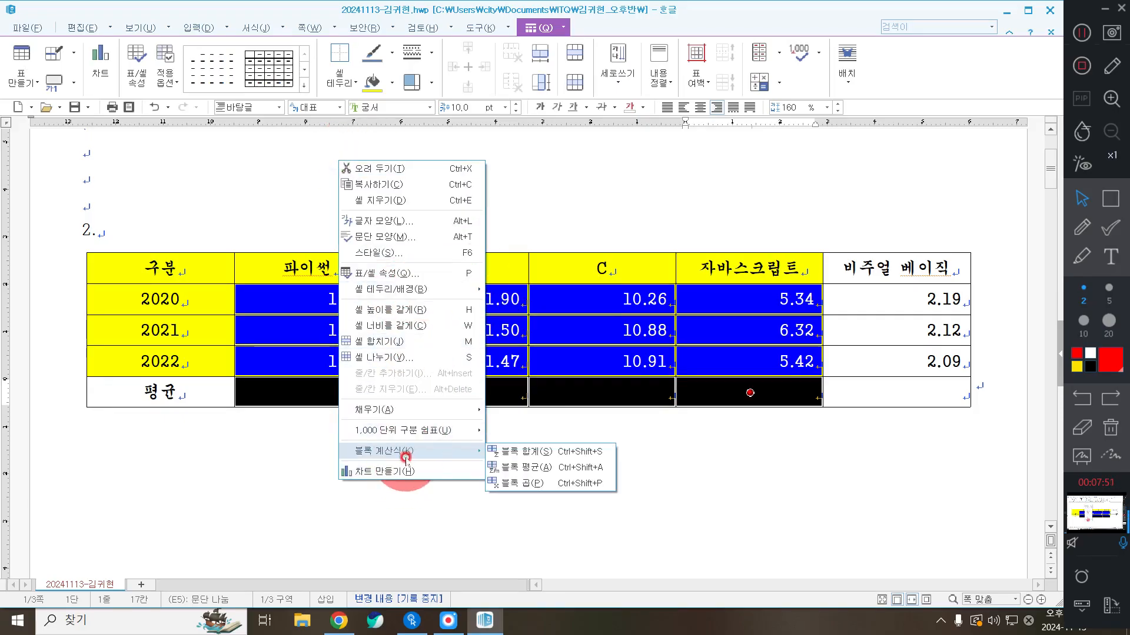
left_click(546, 469)
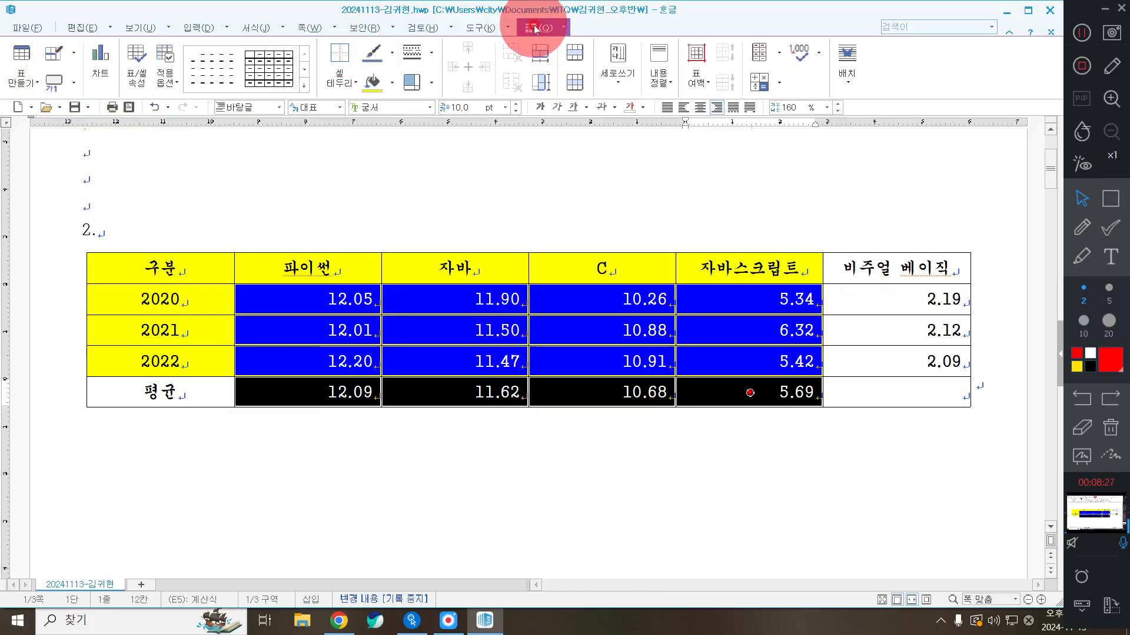
Add a caption above the table titled '연도별 인기 프로그래밍 순위(단위 : %)' and select that title line
left_click(73, 87)
left_click(80, 107)
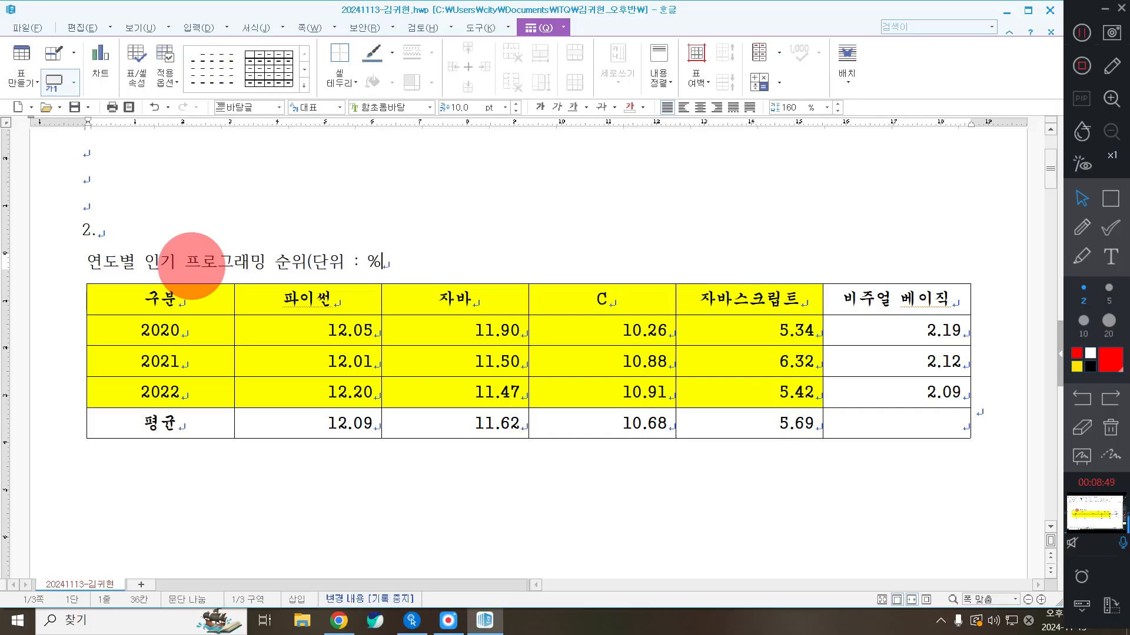
triple_click(189, 263)
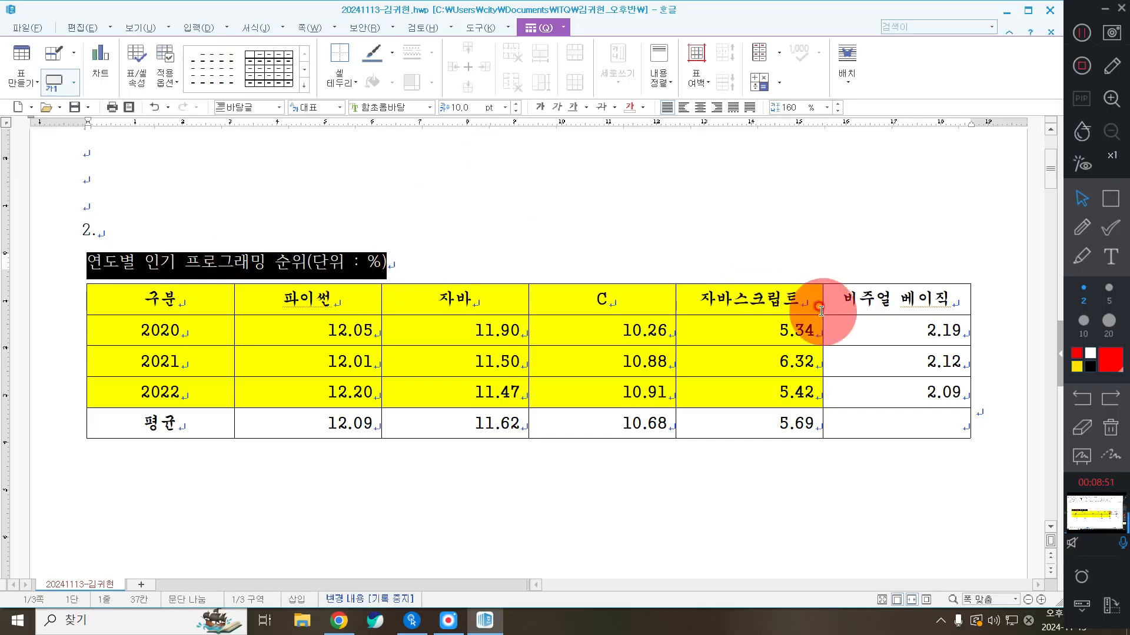
left_click(483, 272)
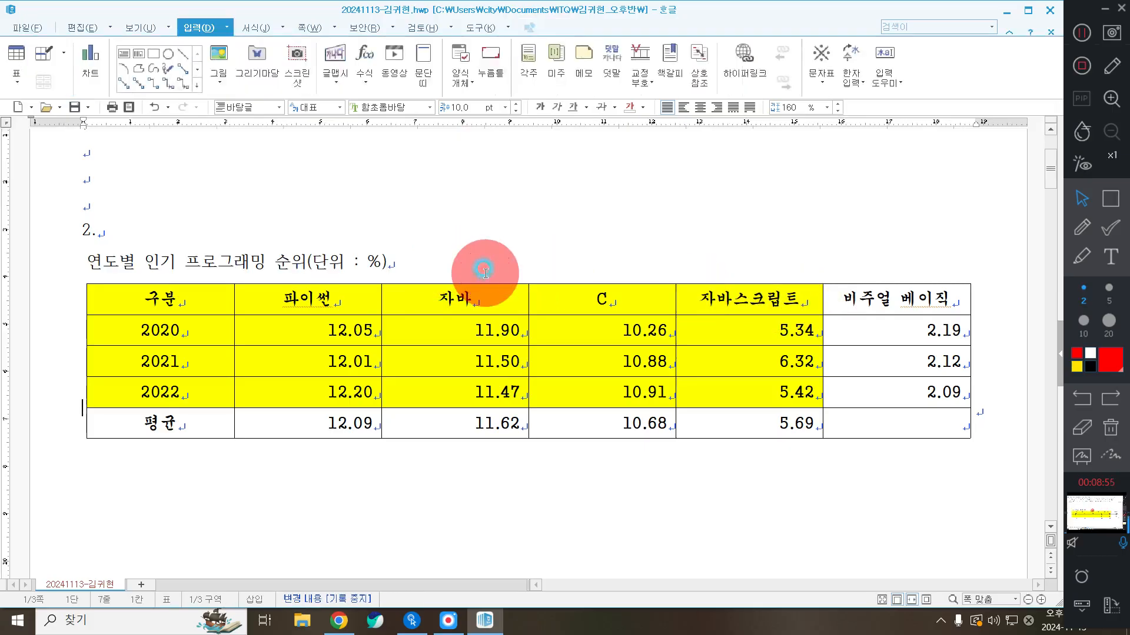
triple_click(419, 253)
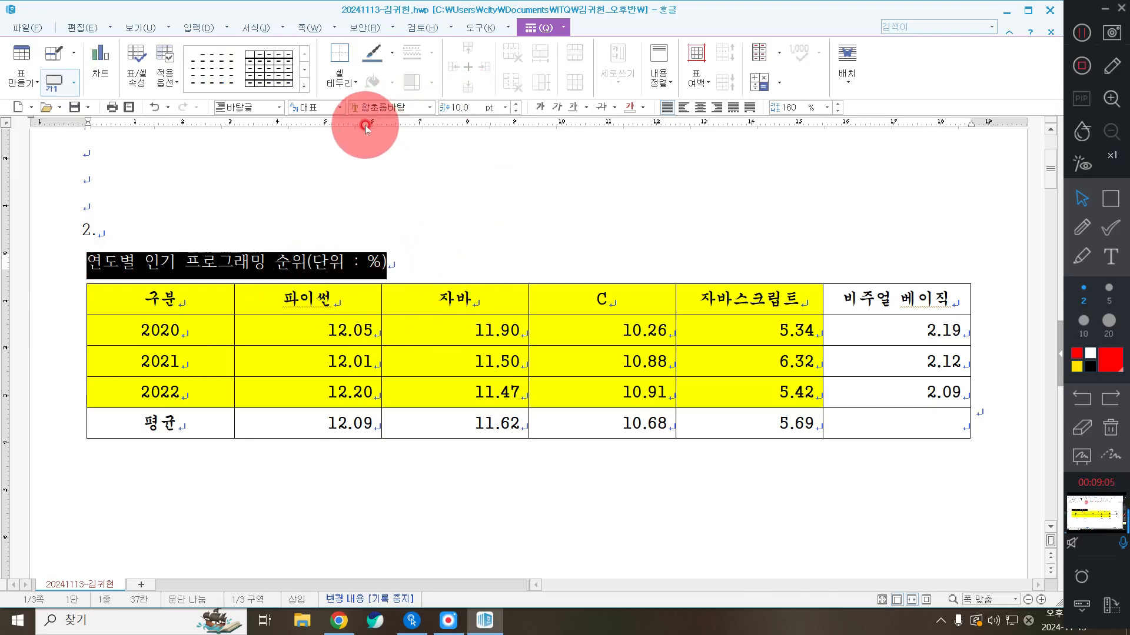
Set the title line in the 궁서 font and right-align it
left_click(376, 107)
type("ㄱ궁서")
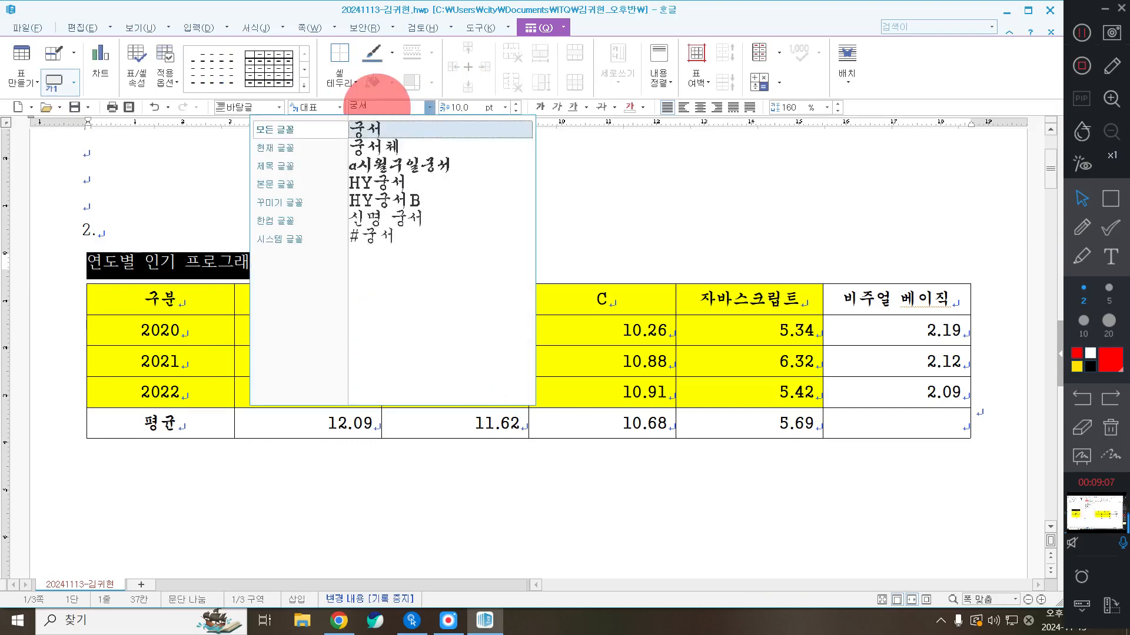
key("Return")
left_click(717, 112)
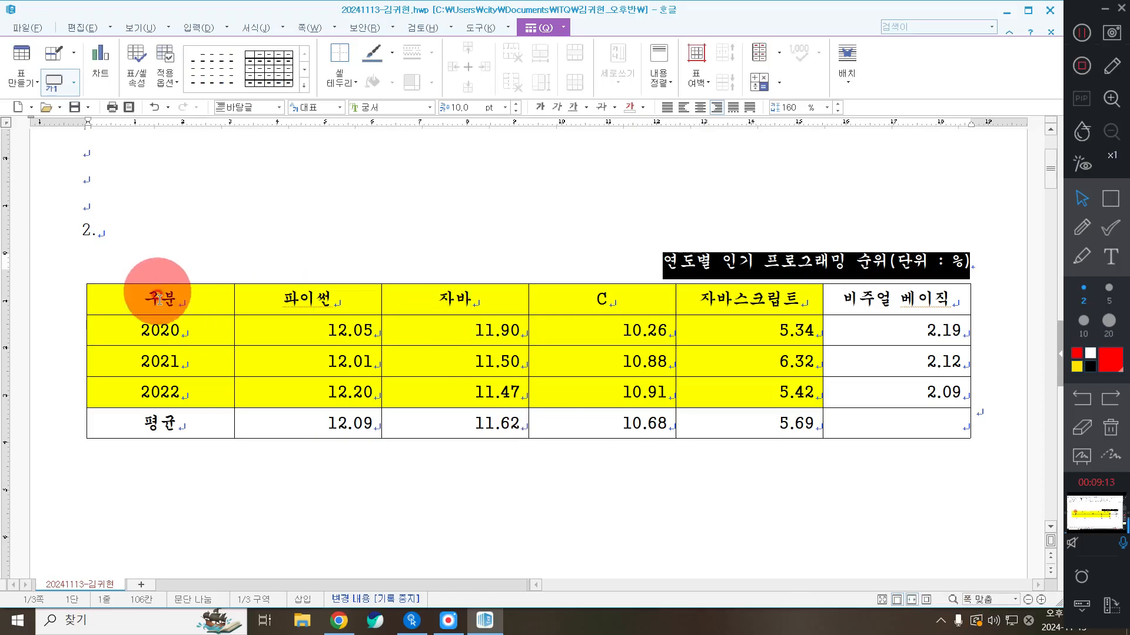
left_click(667, 486)
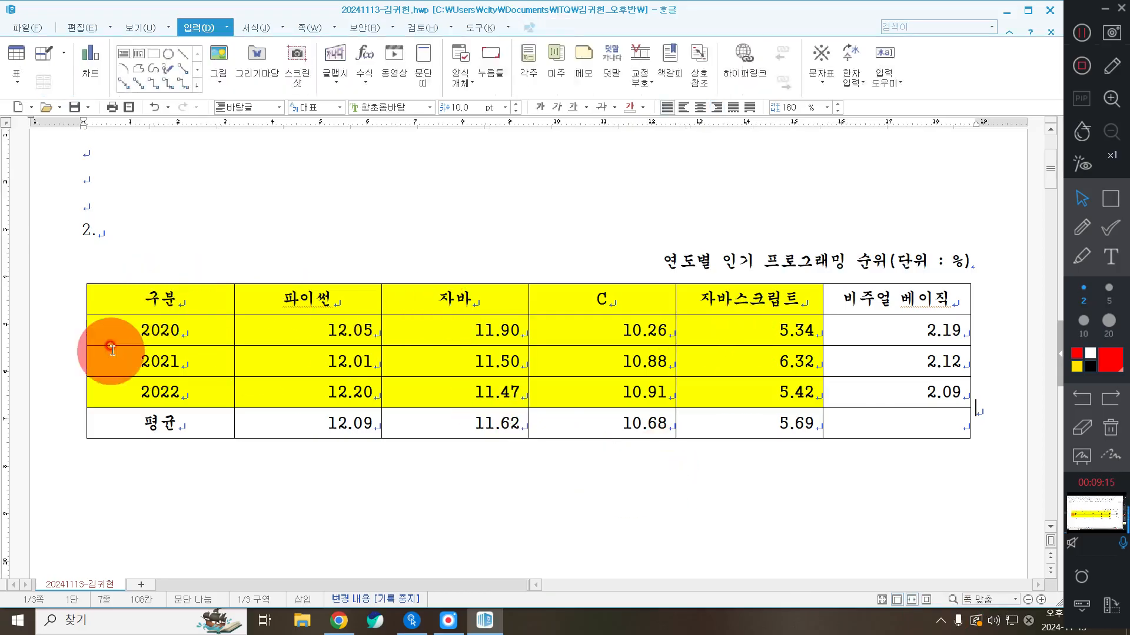
Select every cell of the table with F5
left_click(171, 301)
key("F5")
key("F5")
key("F5")
left_click(604, 417)
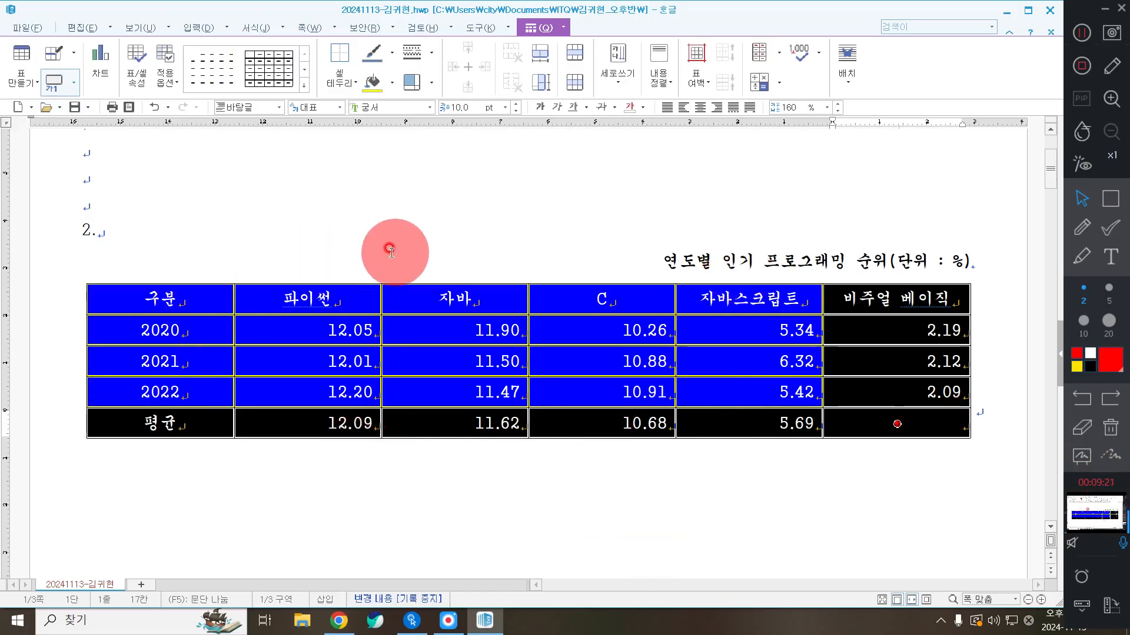
Give the whole table a double-line outside border through 셀 테두리/배경
right_click(350, 167)
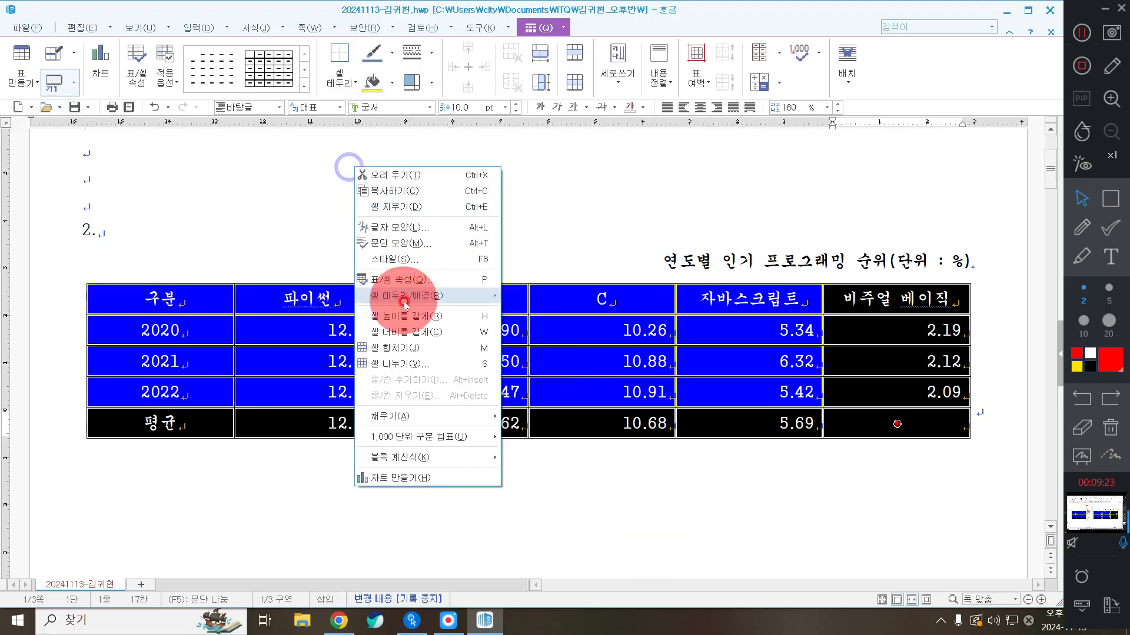
mouse_move(405, 304)
left_click(536, 294)
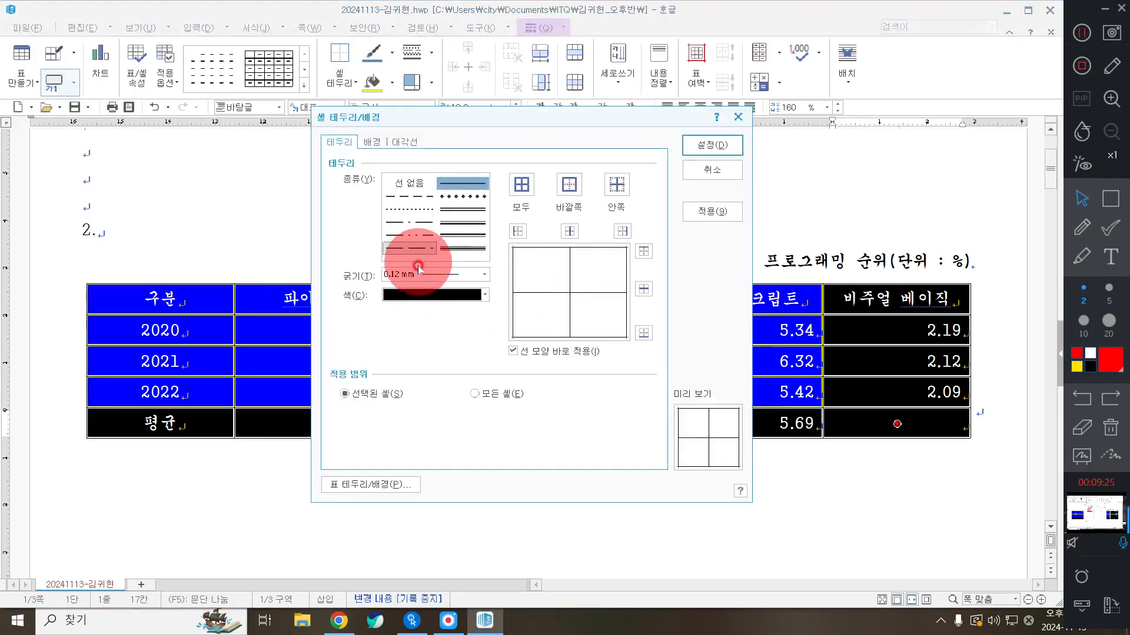
left_click(486, 213)
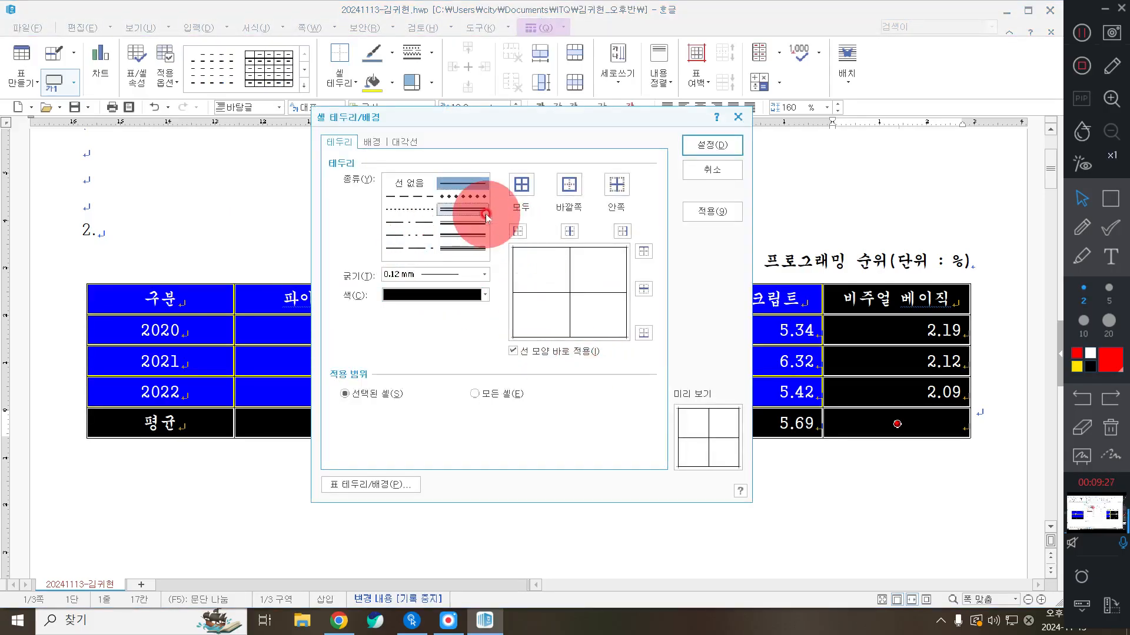
left_click(470, 221)
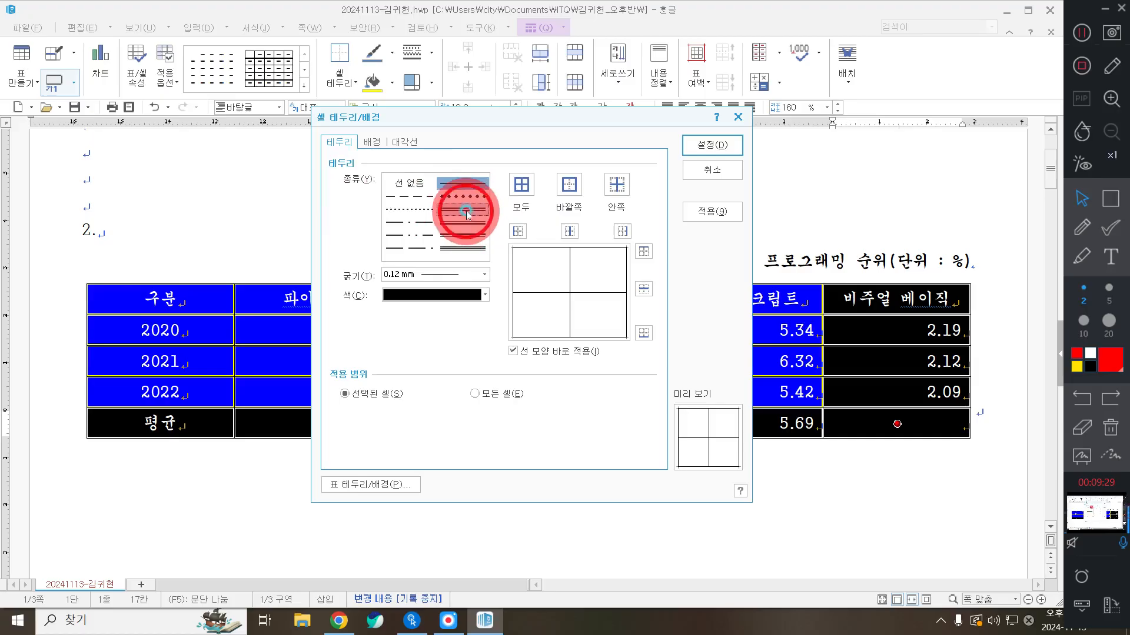
left_click(467, 213)
left_click(575, 185)
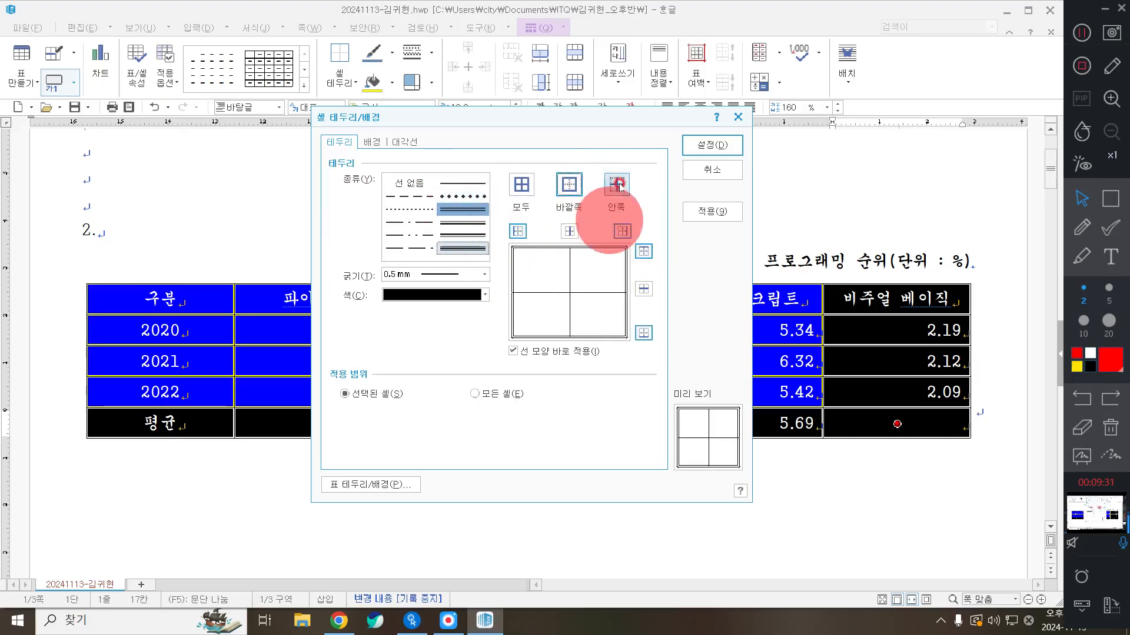
left_click(724, 146)
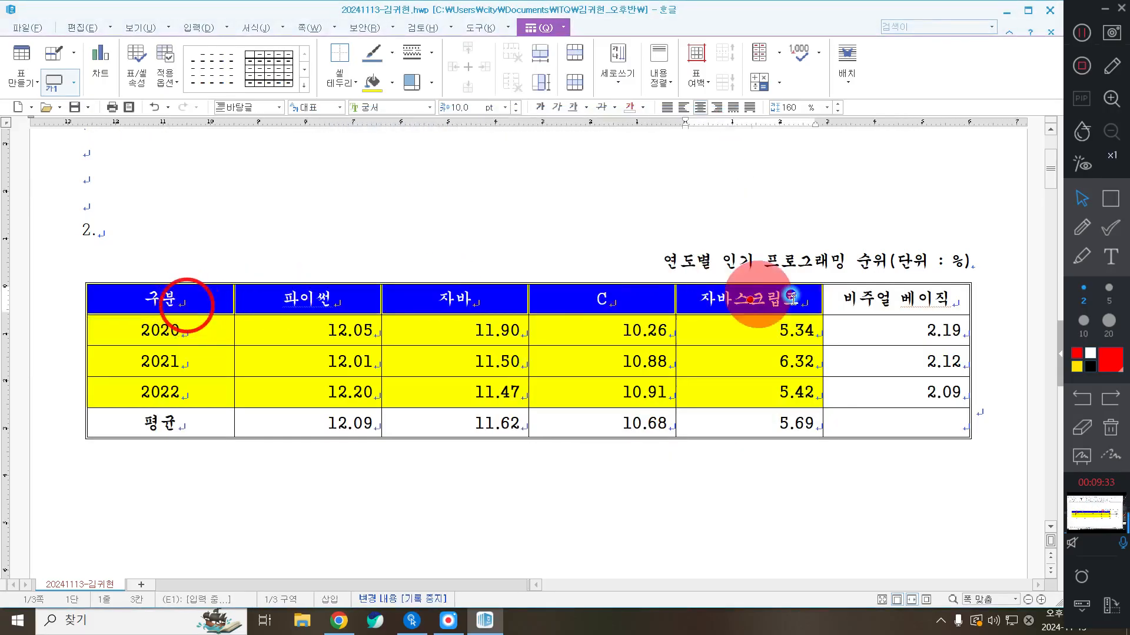
Give the header row a double-line outside border
left_click_drag(194, 298, 853, 298)
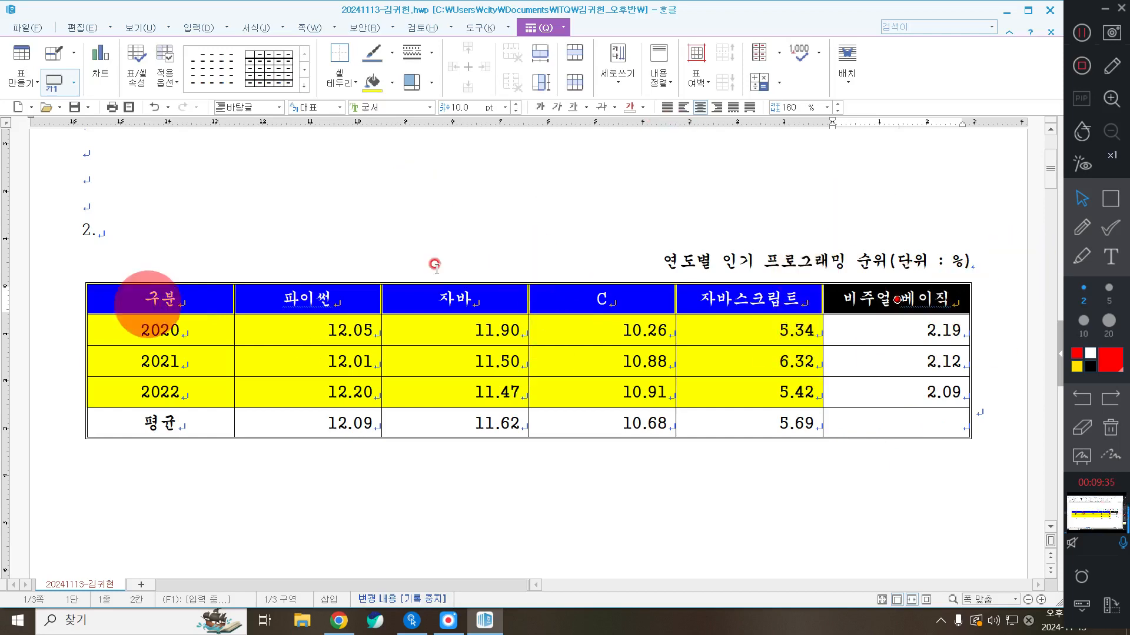
right_click(400, 173)
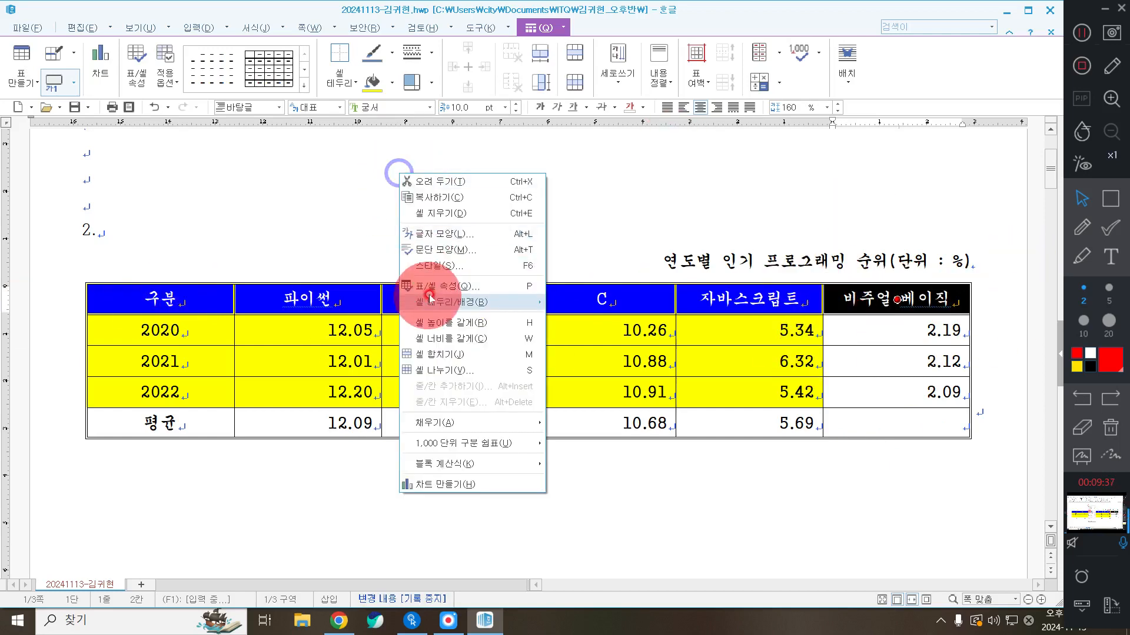
mouse_move(434, 303)
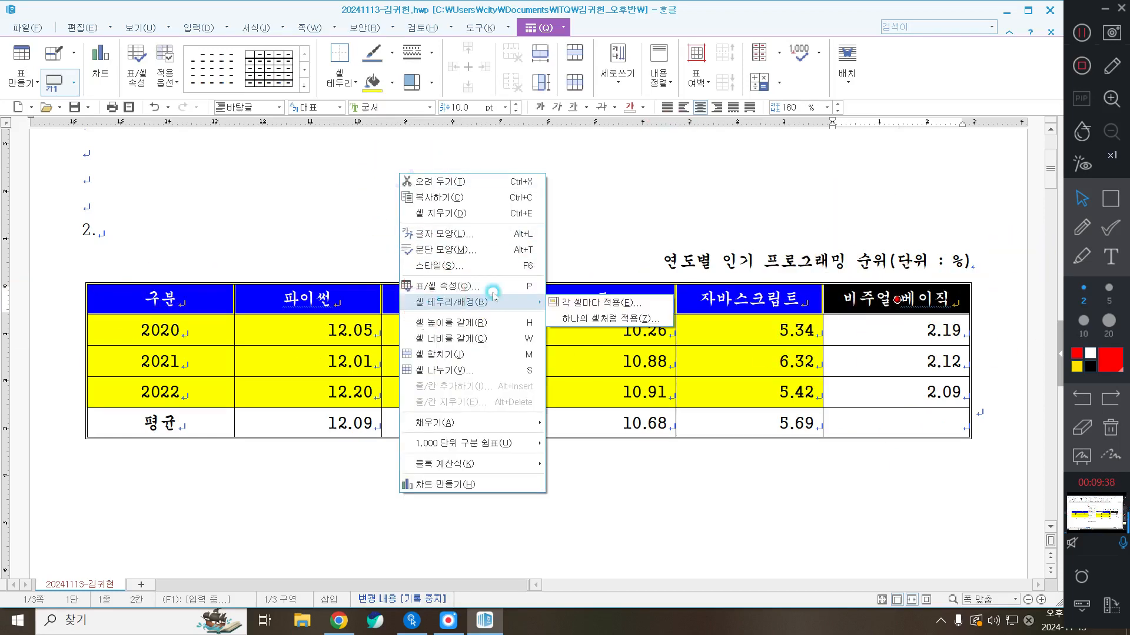
left_click(633, 305)
left_click(461, 209)
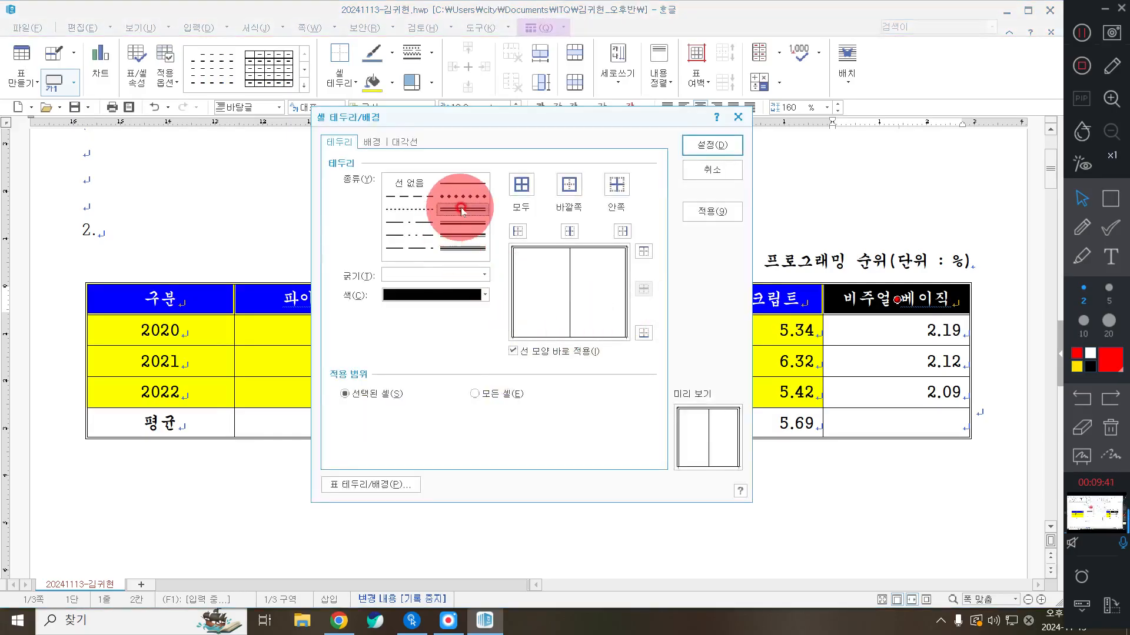
left_click(568, 184)
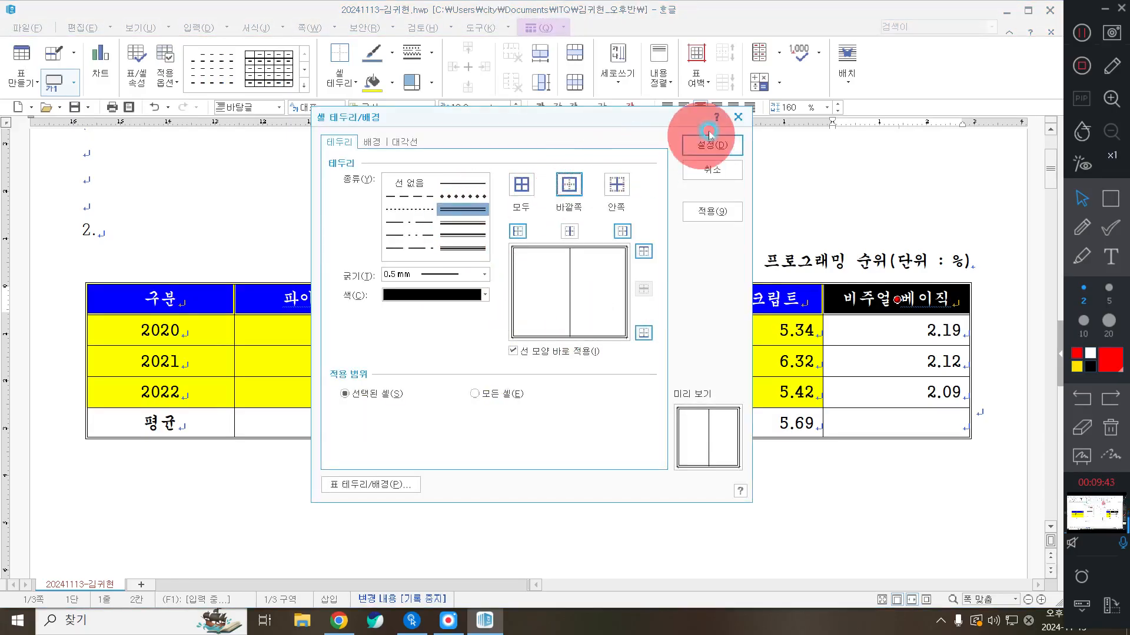
left_click(729, 145)
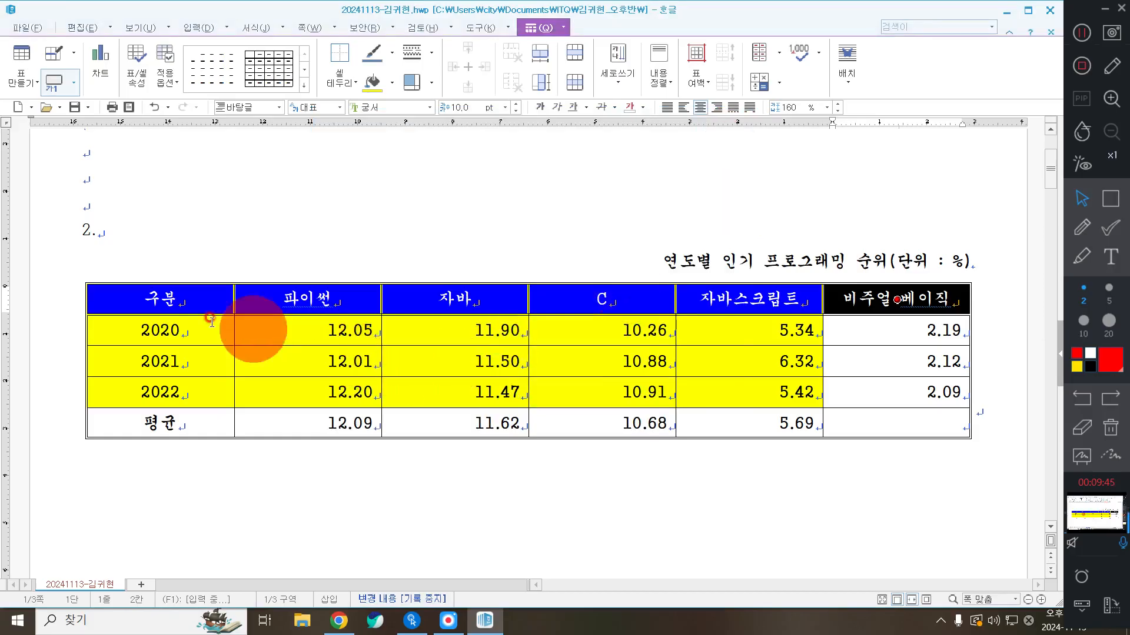
Give the first column, 구분 to 평균, a double-line outside border applied to each cell
left_click_drag(191, 303, 182, 432)
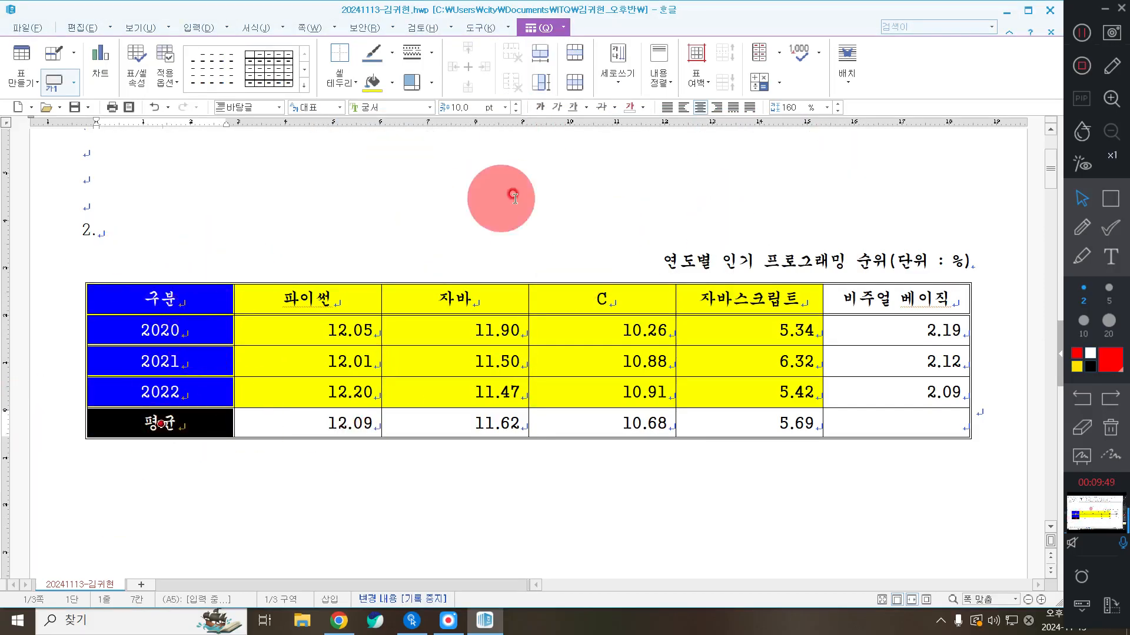
right_click(480, 170)
left_click(527, 303)
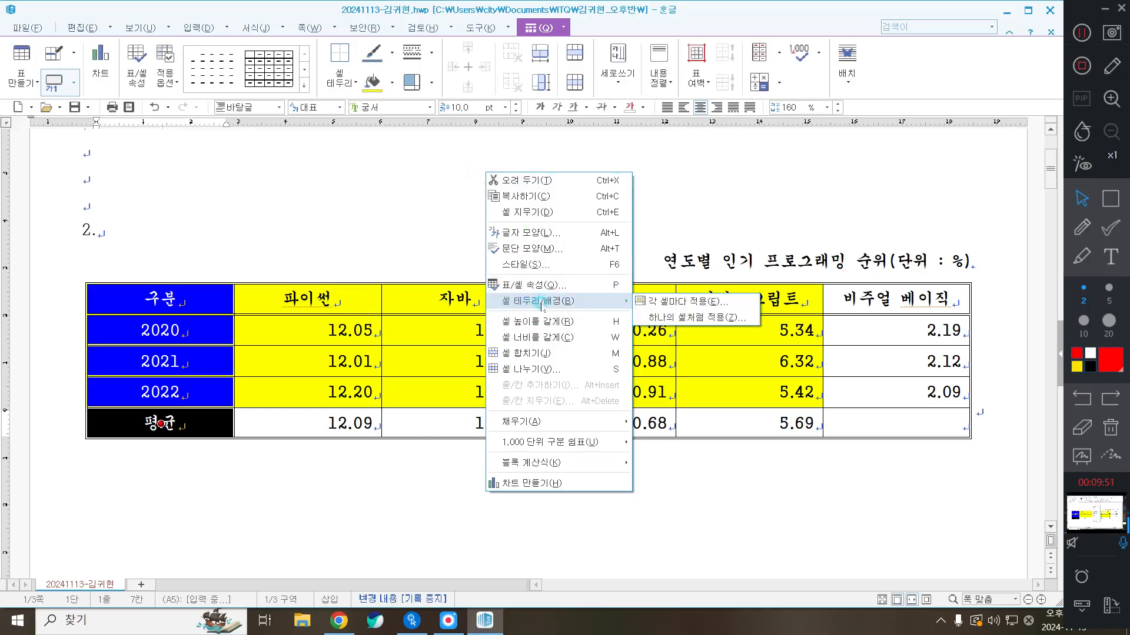
left_click(751, 298)
left_click(745, 305)
left_click(469, 236)
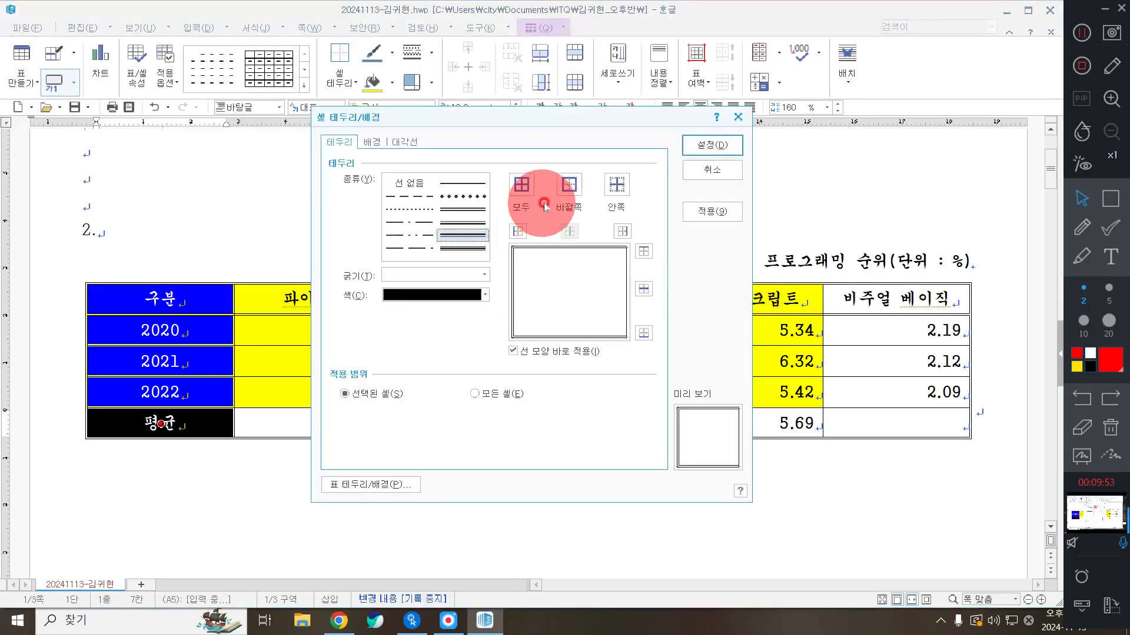
left_click(449, 218)
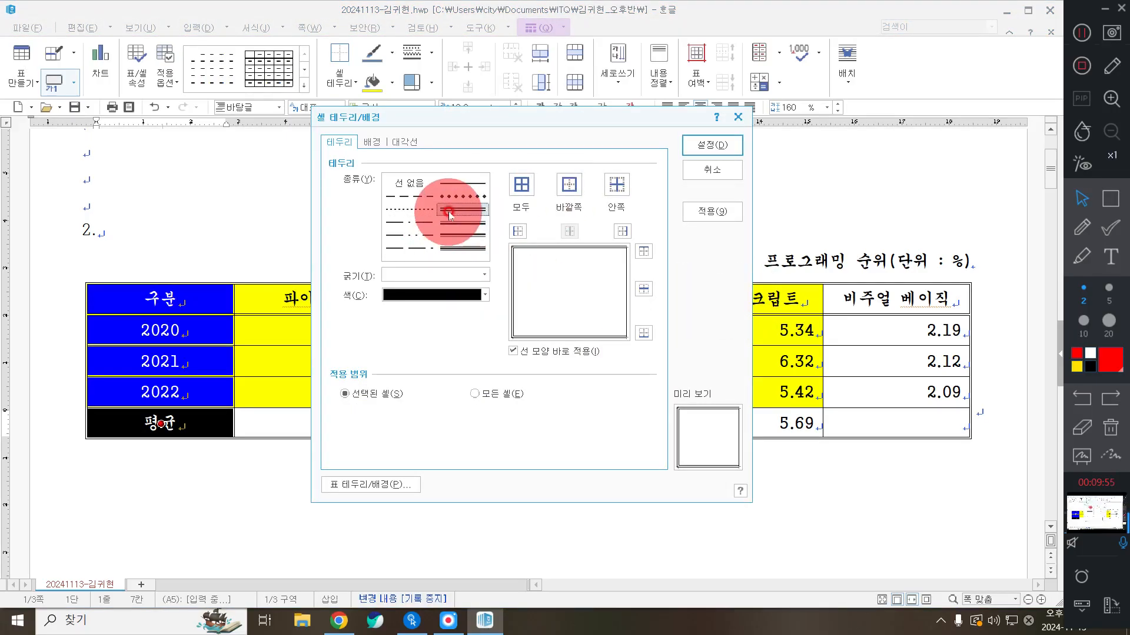
left_click(569, 185)
left_click(730, 151)
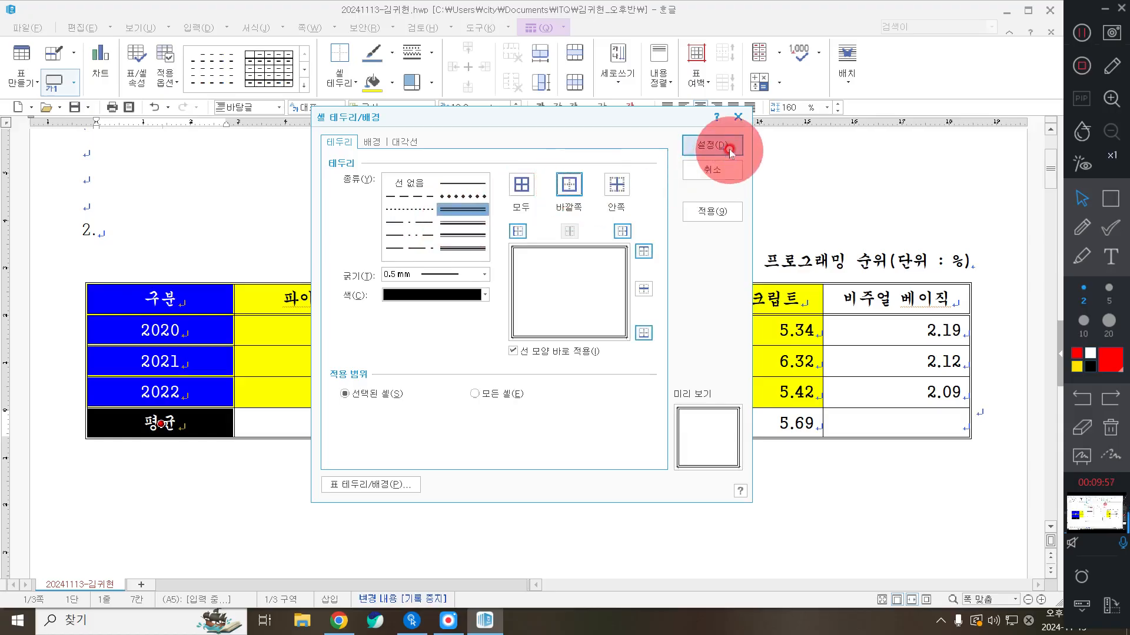
left_click(681, 494)
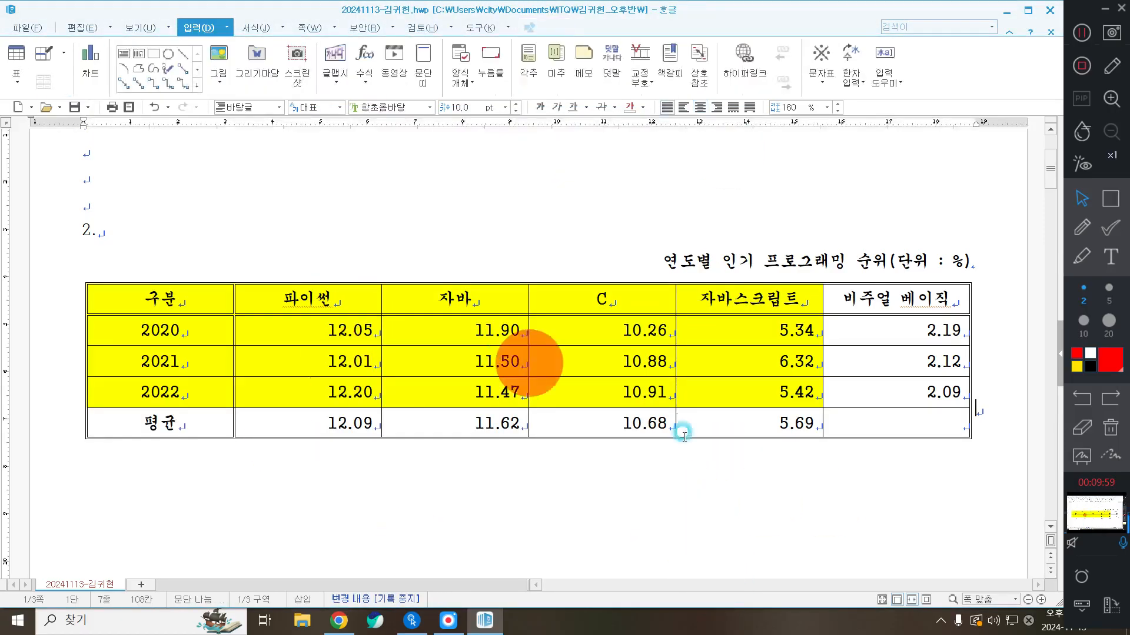
Draw both diagonal lines across the empty 평균 cell under 비주얼 베이직 to form an X
left_click(936, 433)
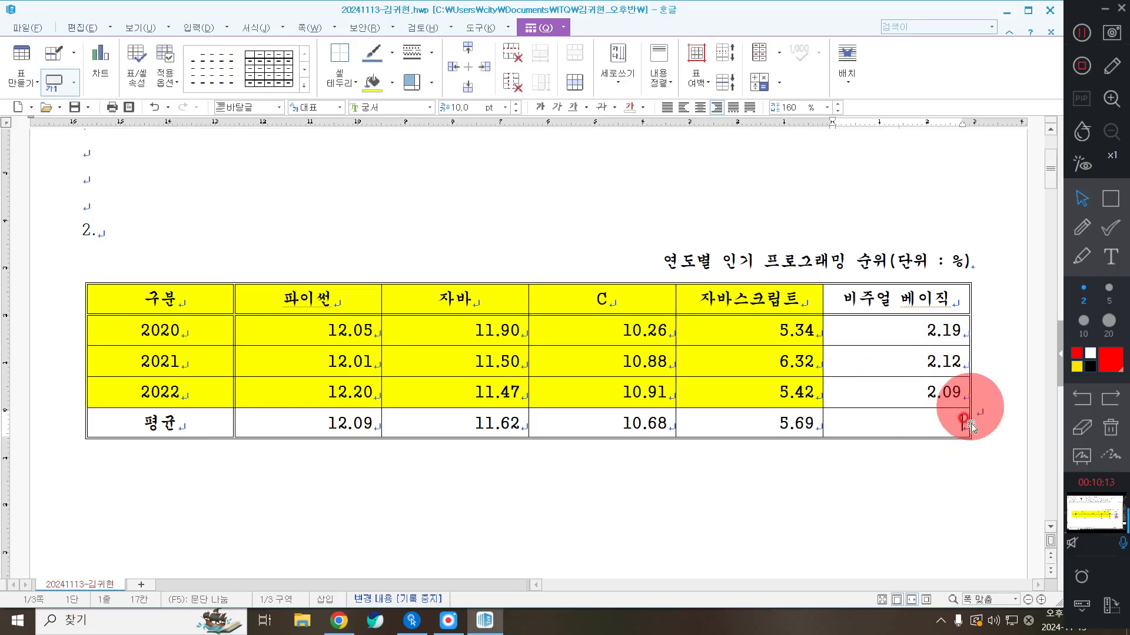
left_click(345, 86)
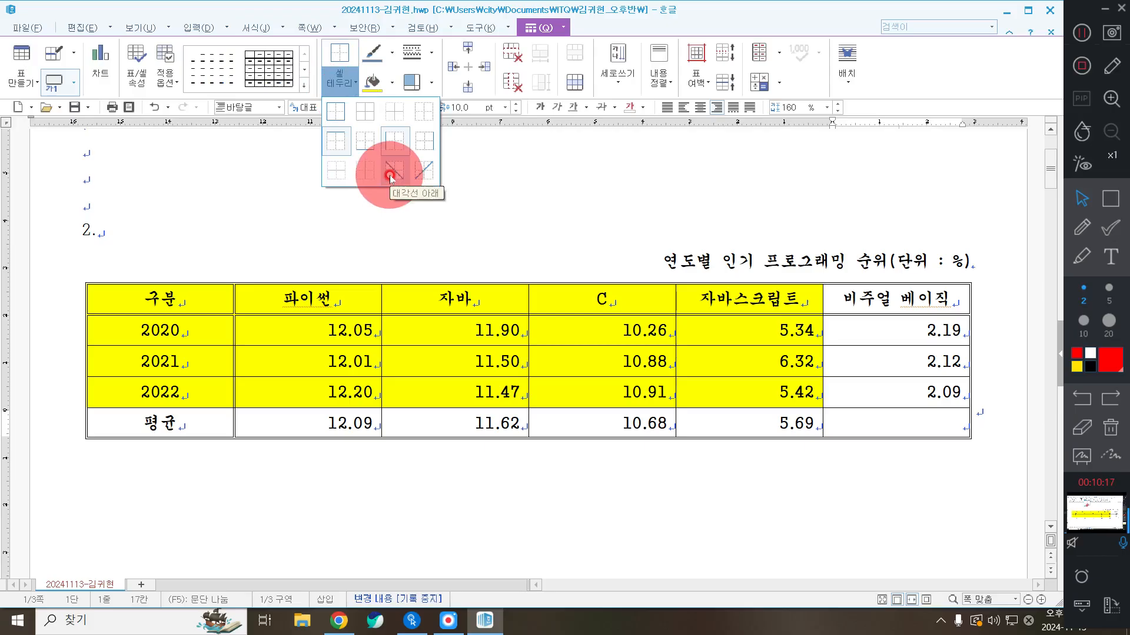
left_click(391, 174)
left_click(337, 87)
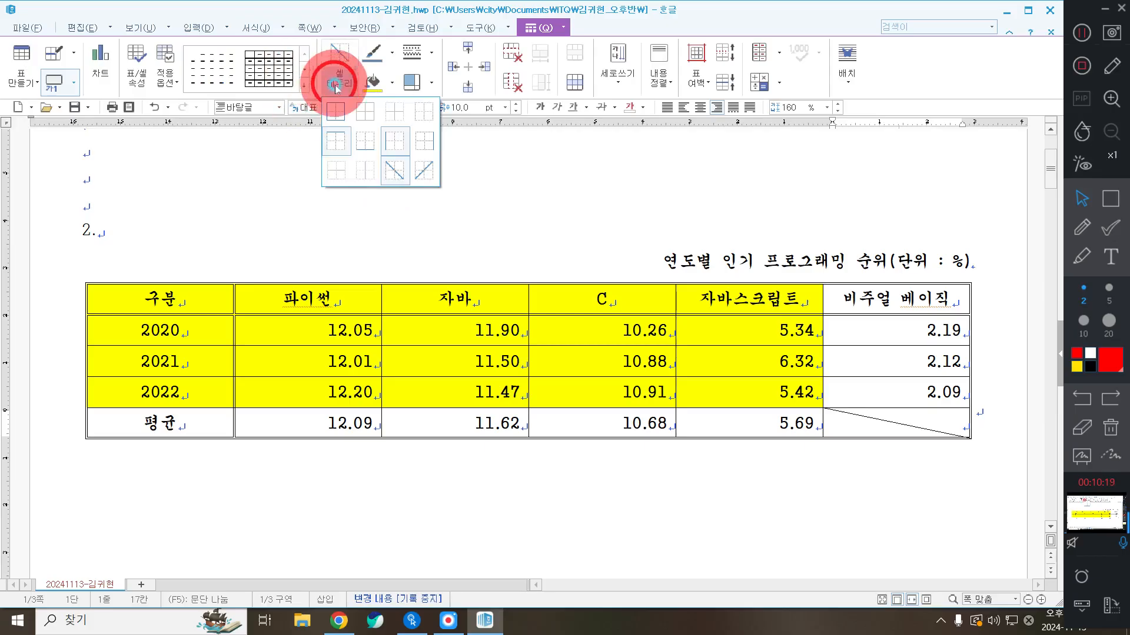
left_click(424, 170)
left_click(596, 207)
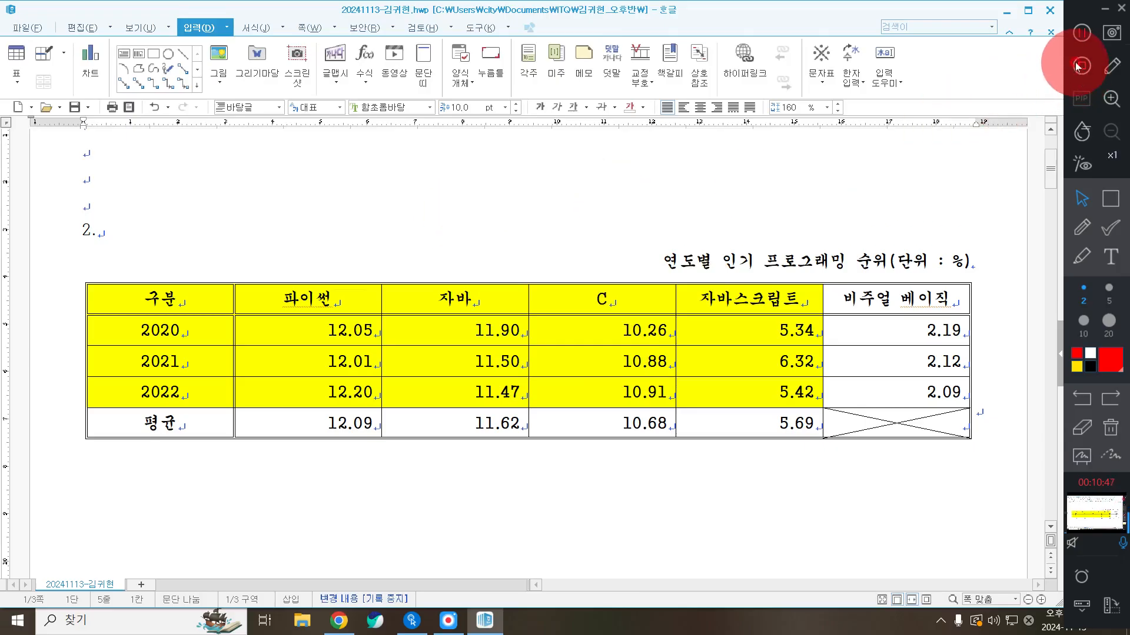
Close the Hangul document window and put away the Spot Mouse settings window
left_click(11, 27)
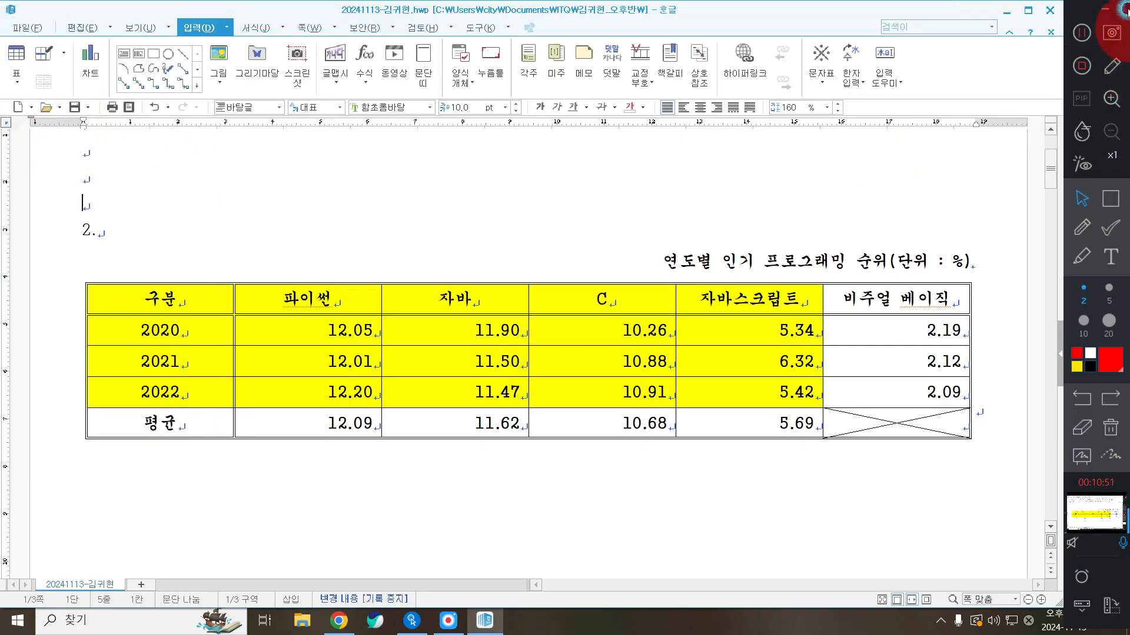
left_click(1049, 10)
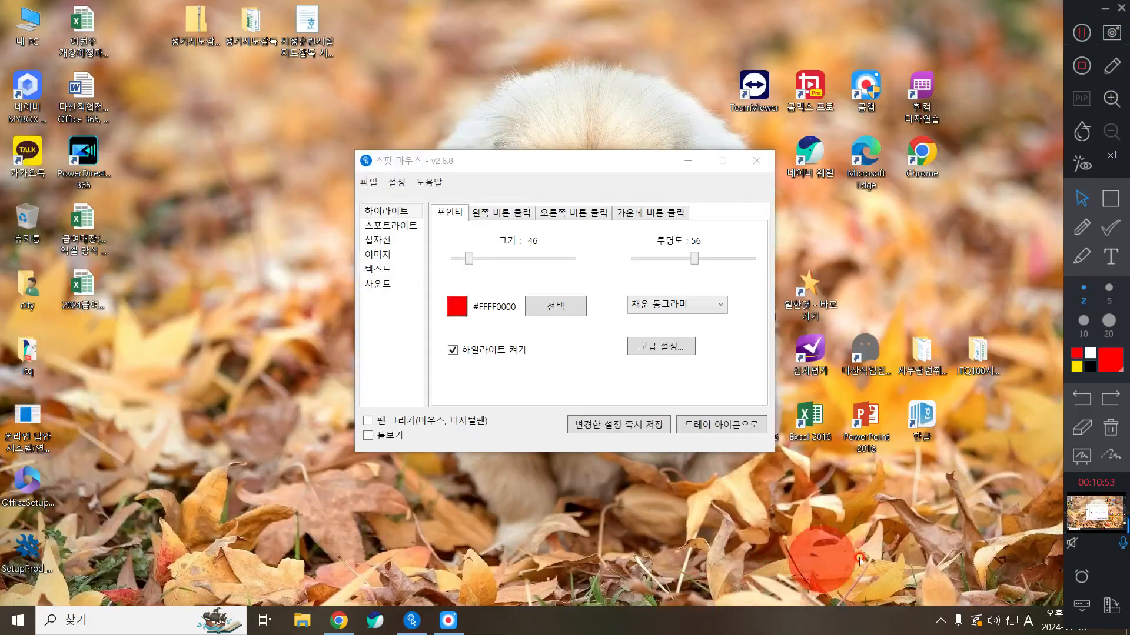
left_click(687, 160)
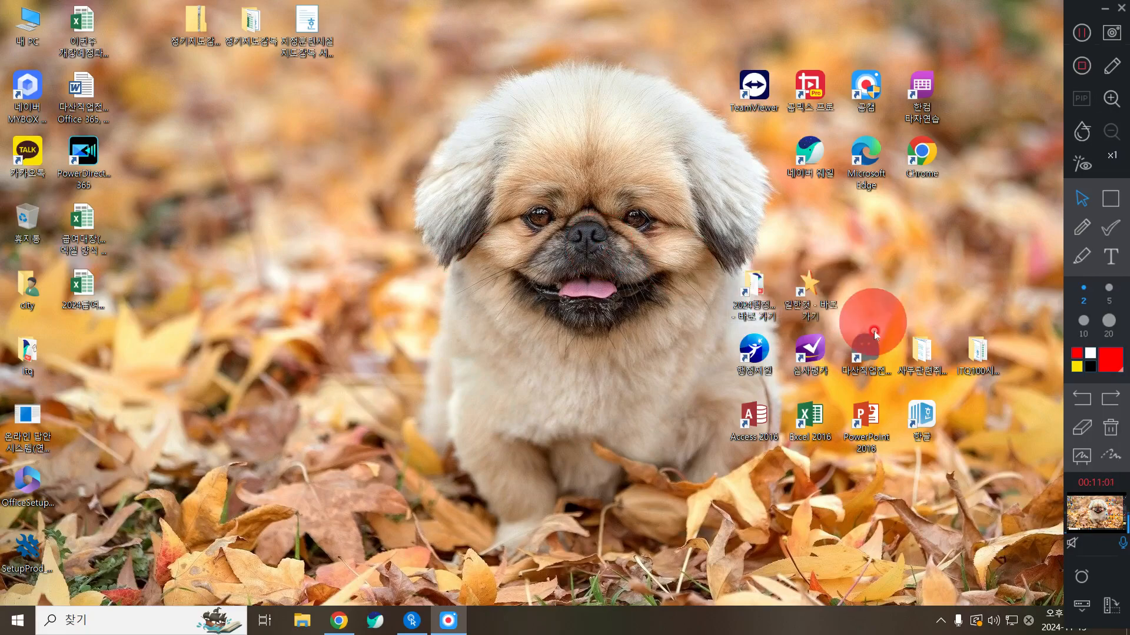
Open the taskbar's hidden-icons tray
left_click(941, 621)
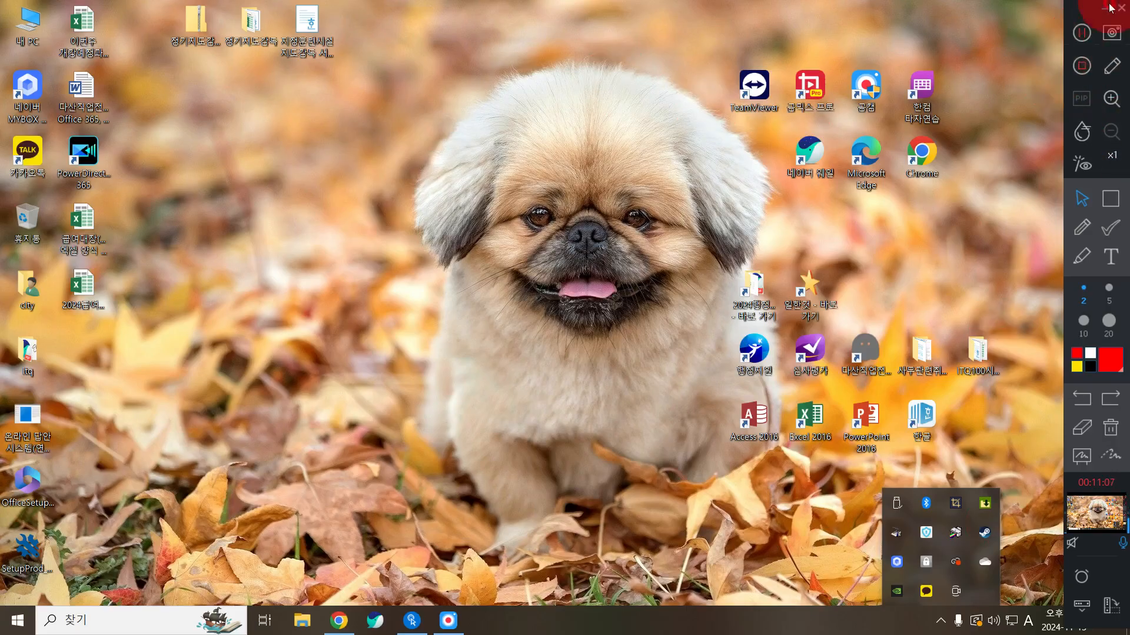
left_click(1081, 36)
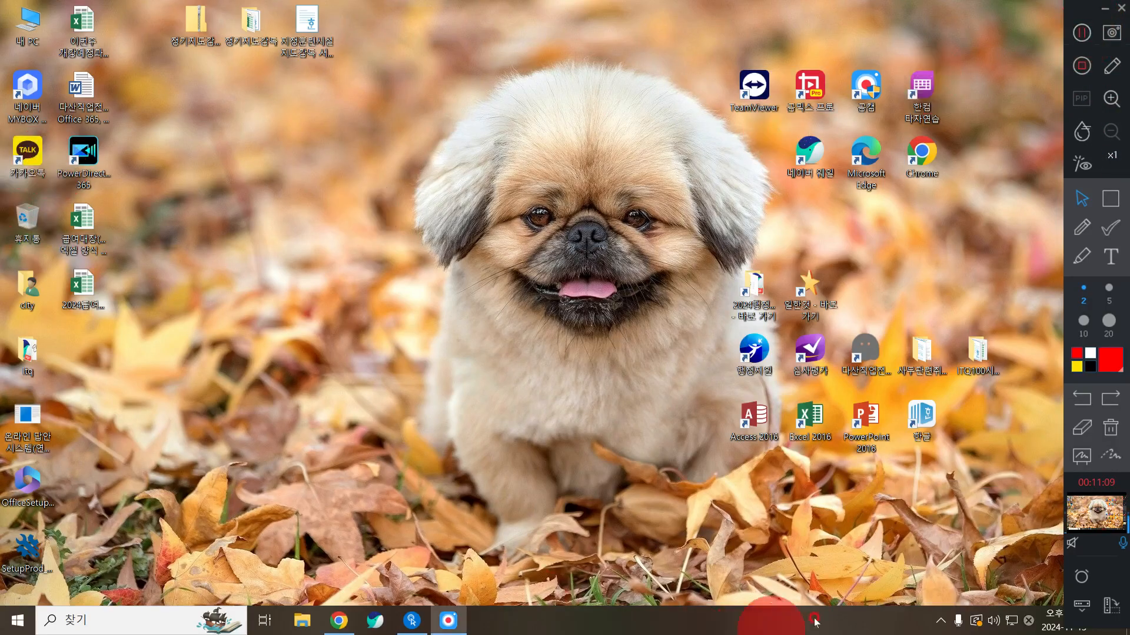
left_click(942, 619)
Open KakaoTalk from the tray, log out via the settings gear, and center the login window
left_click(926, 591)
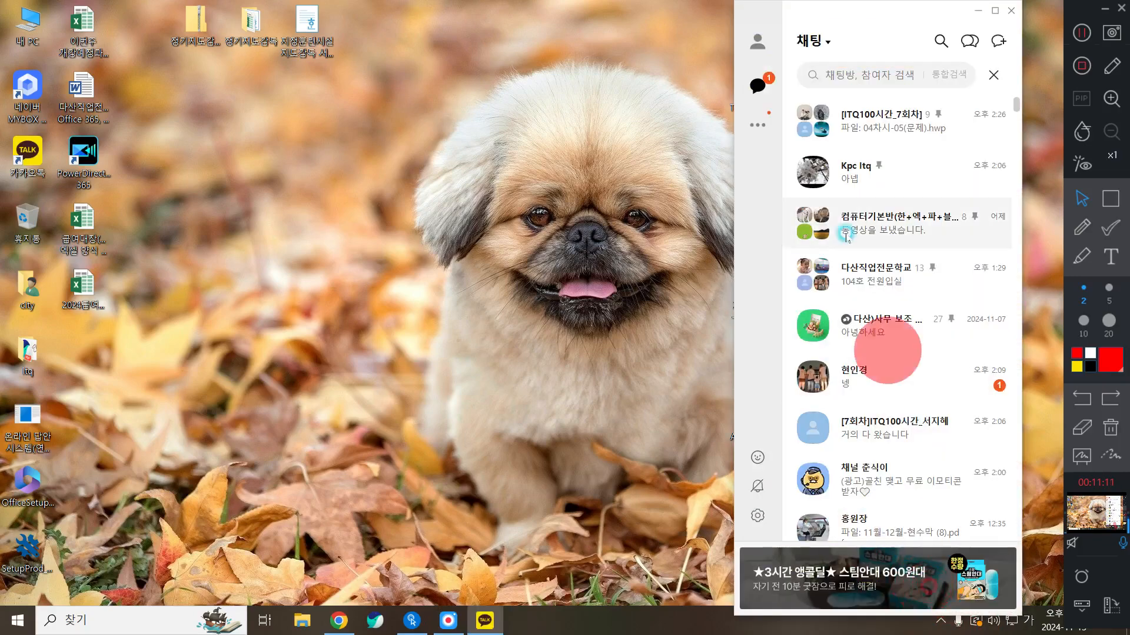
left_click(760, 531)
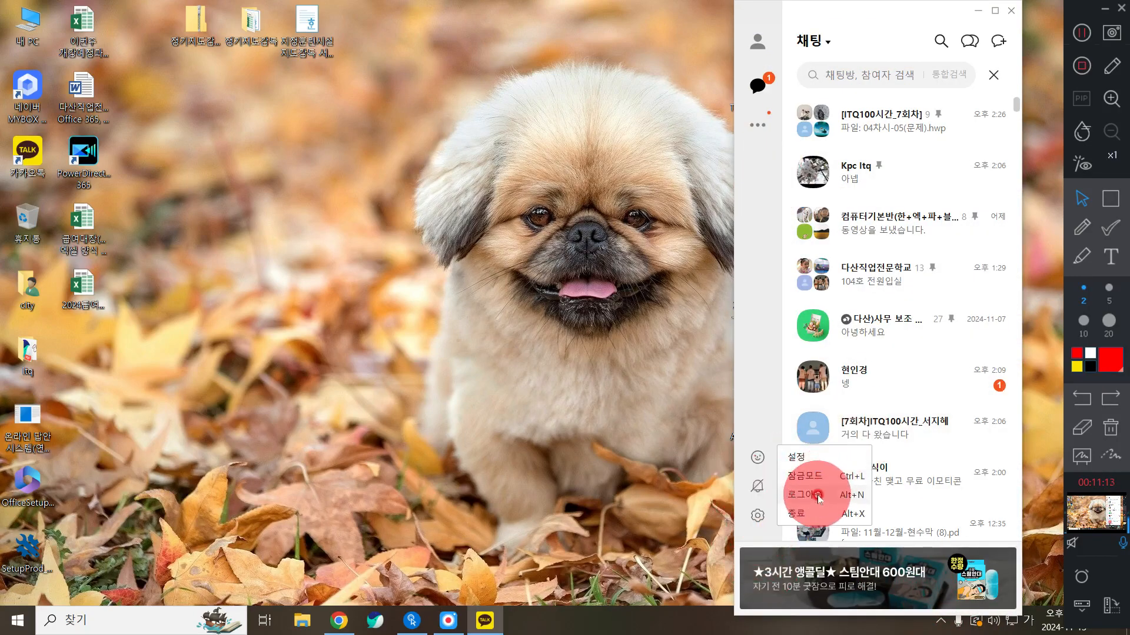
left_click(809, 471)
left_click_drag(845, 88, 530, 84)
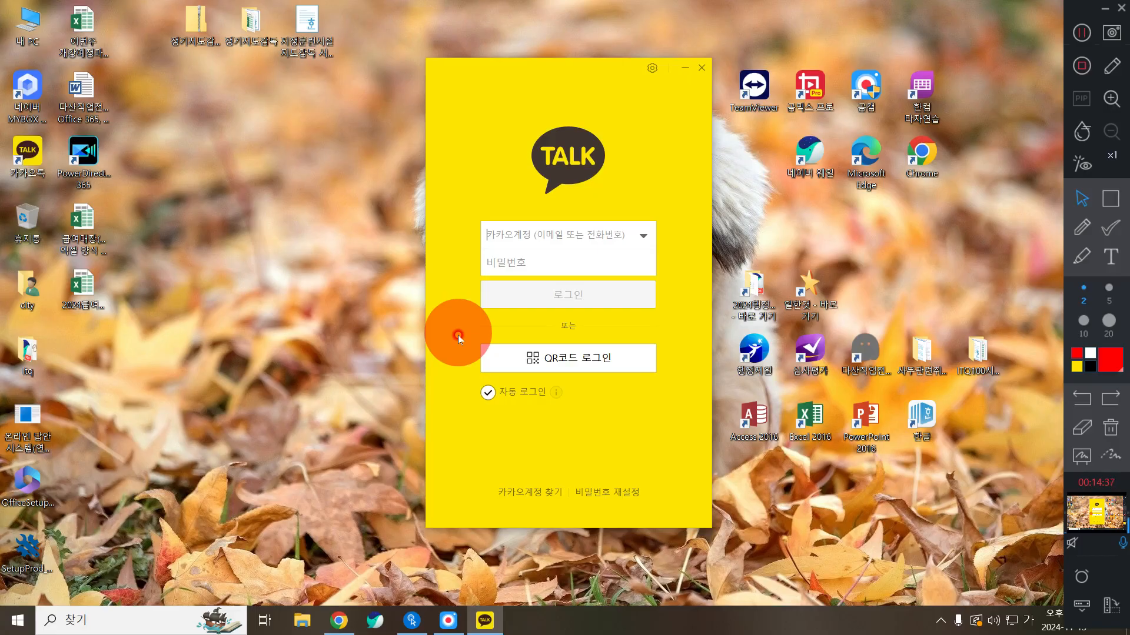
Sign back into KakaoTalk by QR code and move the friends window away from the right edge
left_click(563, 360)
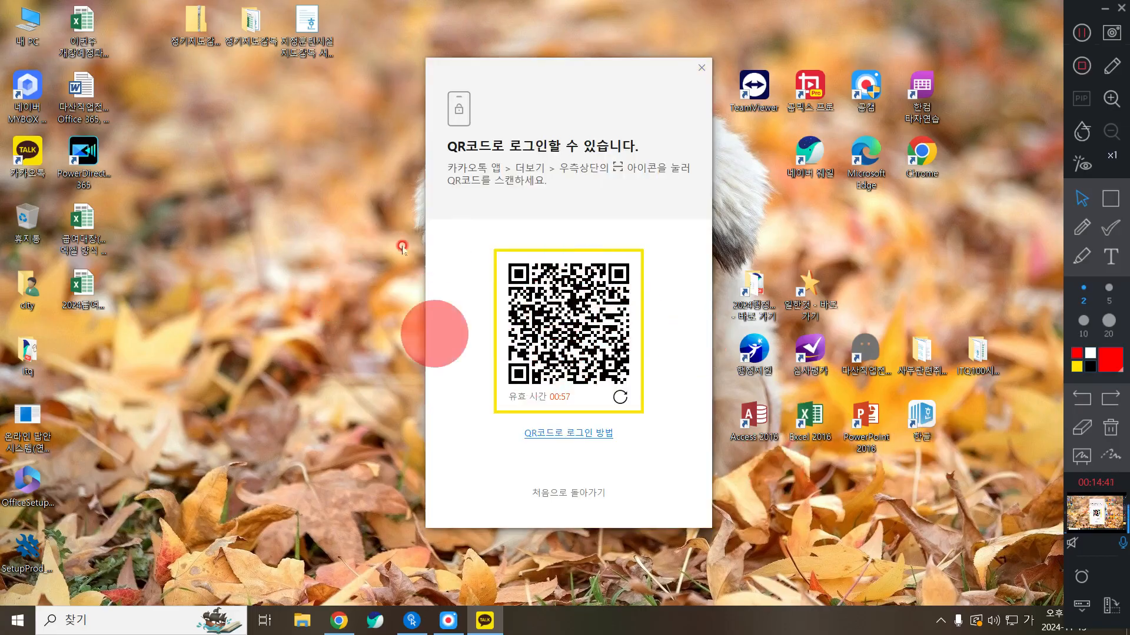
left_click(876, 441)
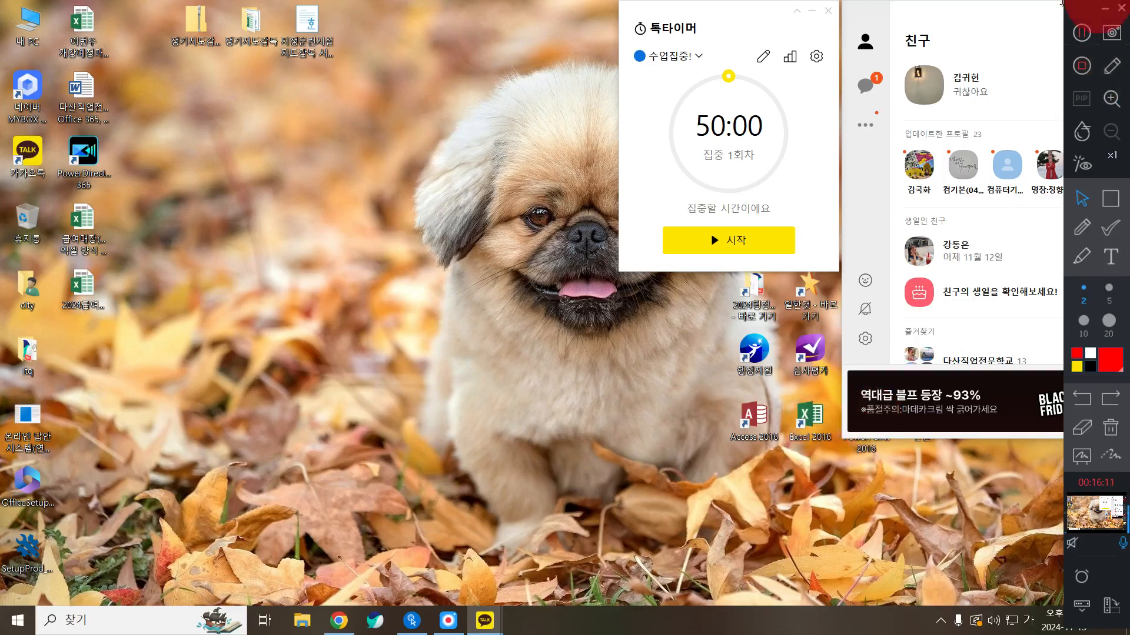
left_click_drag(945, 26, 571, 27)
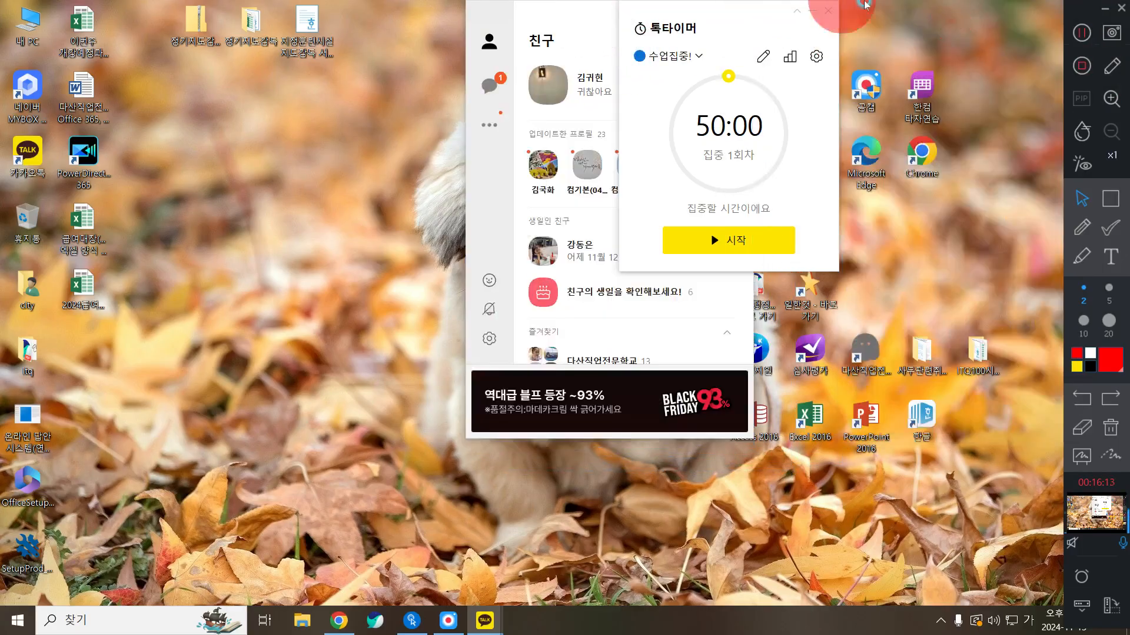
Close the 톡타이머 popup and stretch the friends window to full screen height
left_click(828, 11)
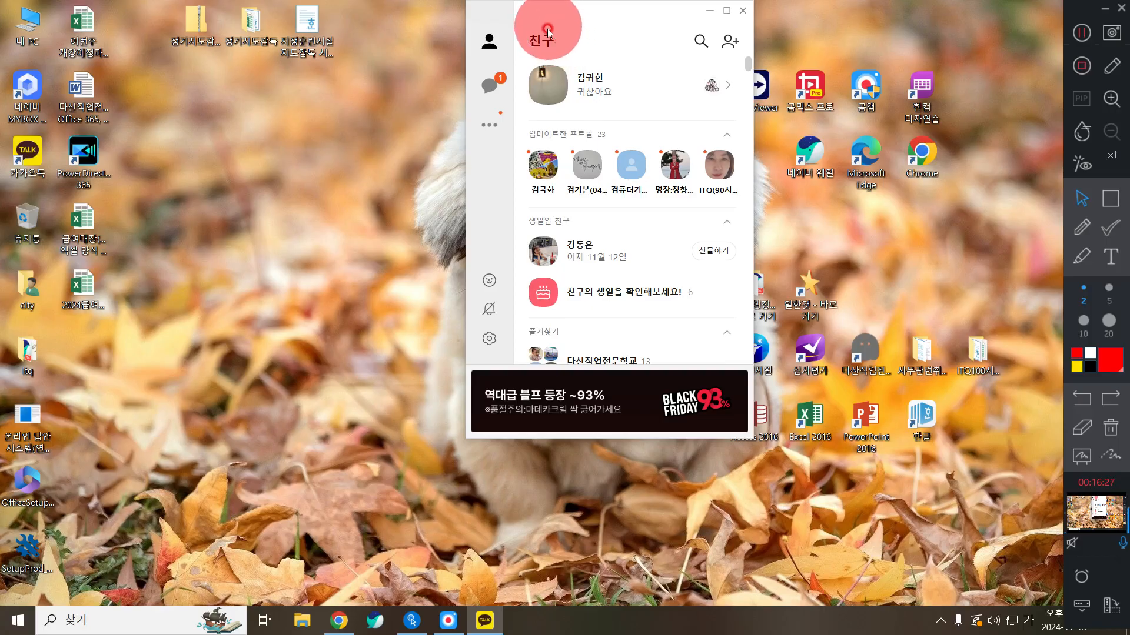
left_click_drag(556, 28, 601, 87)
double_click(553, 2)
Draw a trial annotation box on screen, undo it, and return to normal mode
left_click(1110, 199)
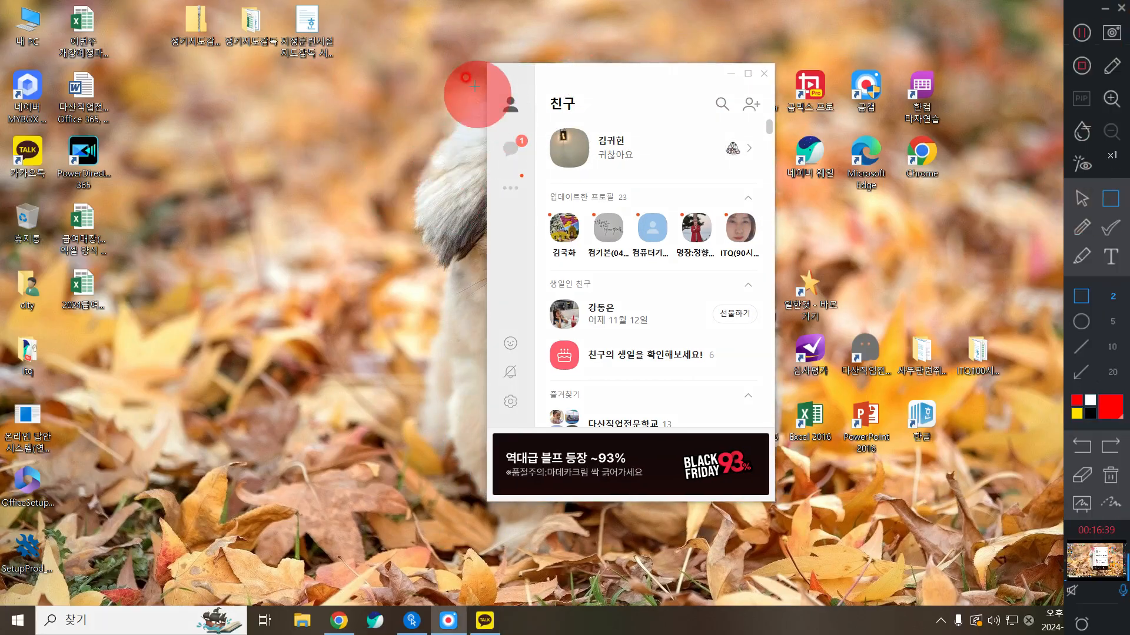
mouse_move(486, 83)
left_mouse_down()
mouse_move(530, 122)
mouse_move(512, 152)
mouse_move(532, 171)
mouse_move(498, 181)
mouse_move(537, 220)
left_mouse_up()
left_click(1083, 200)
key("ctrl+z")
key("ctrl+z")
key("ctrl+z")
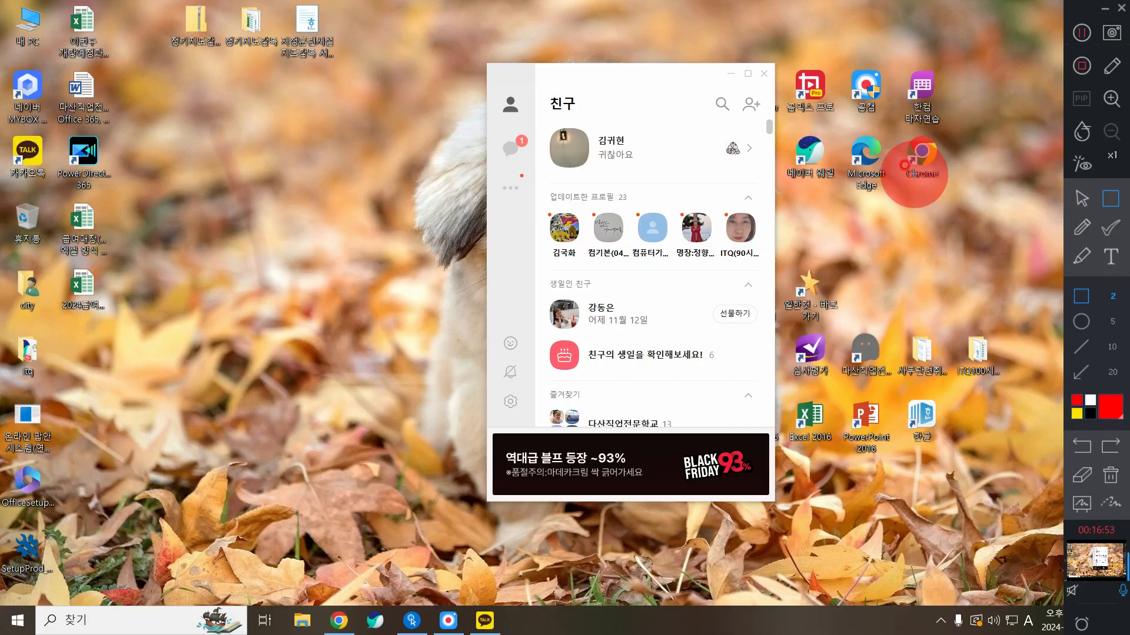
left_click(1081, 198)
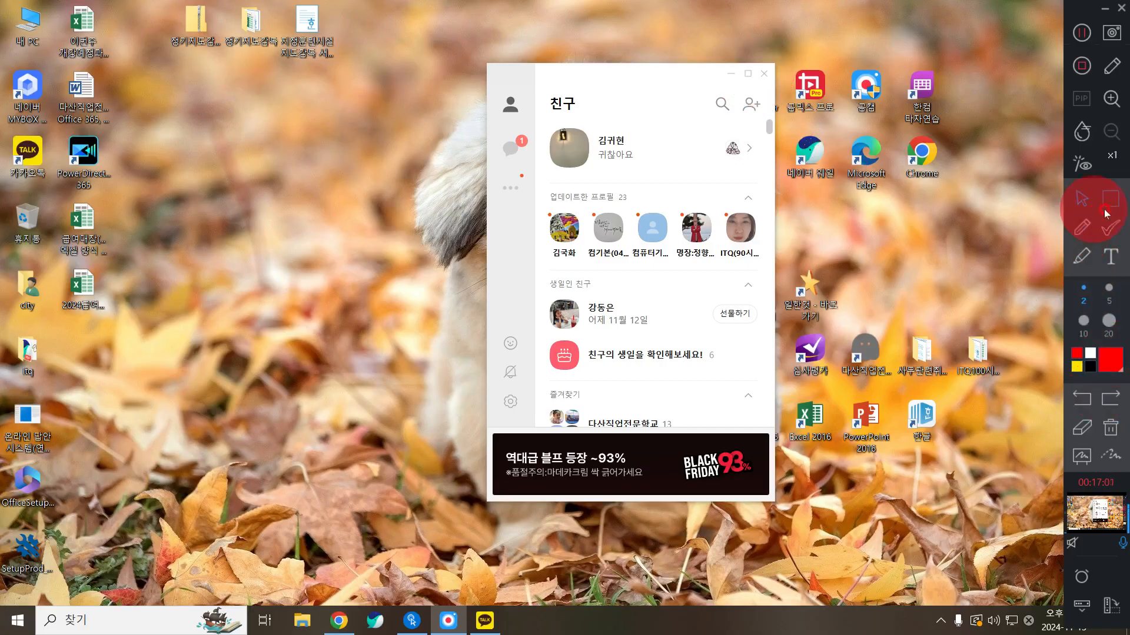
Box the settings gear in red, then choose 종료 from its menu to exit KakaoTalk
left_click(1106, 212)
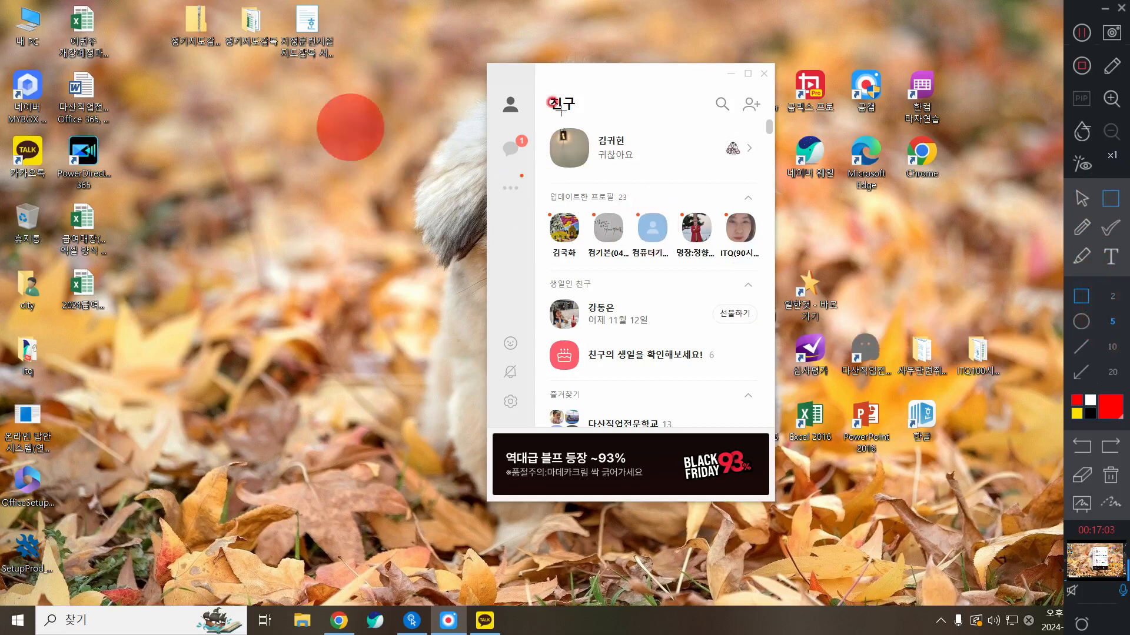
left_click_drag(486, 385, 537, 422)
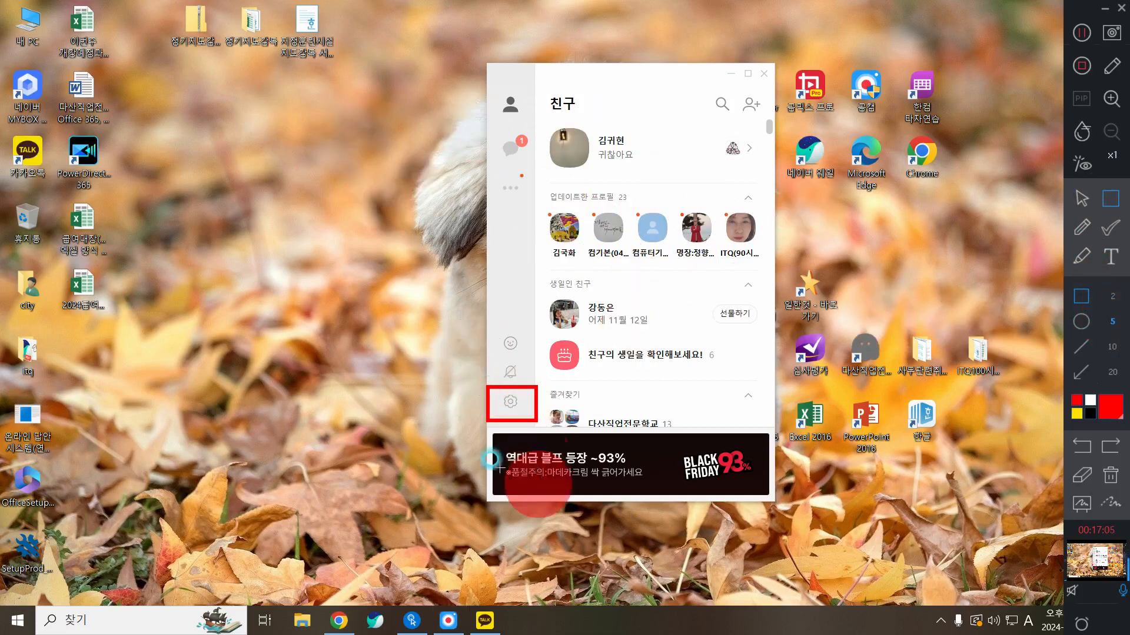
left_click(1081, 198)
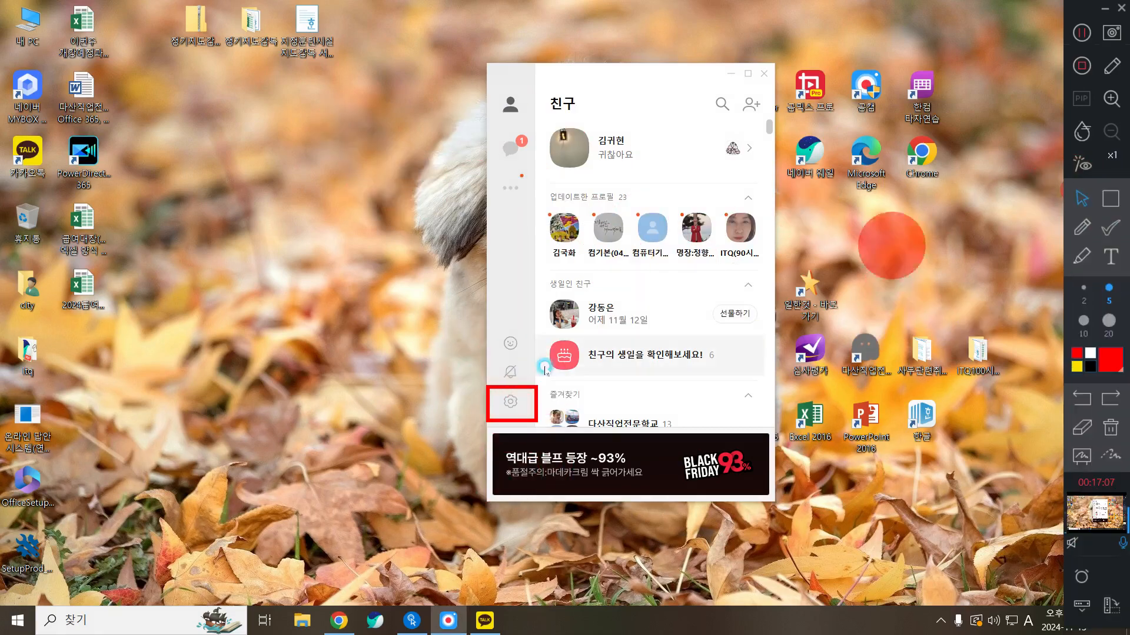
left_click(504, 414)
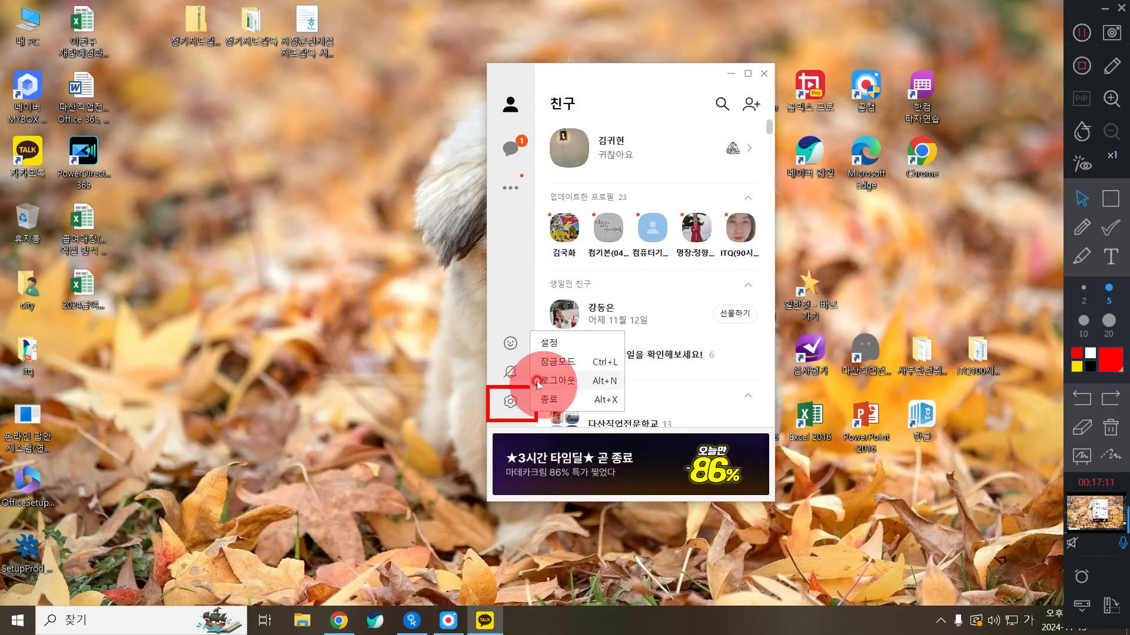
left_click(556, 401)
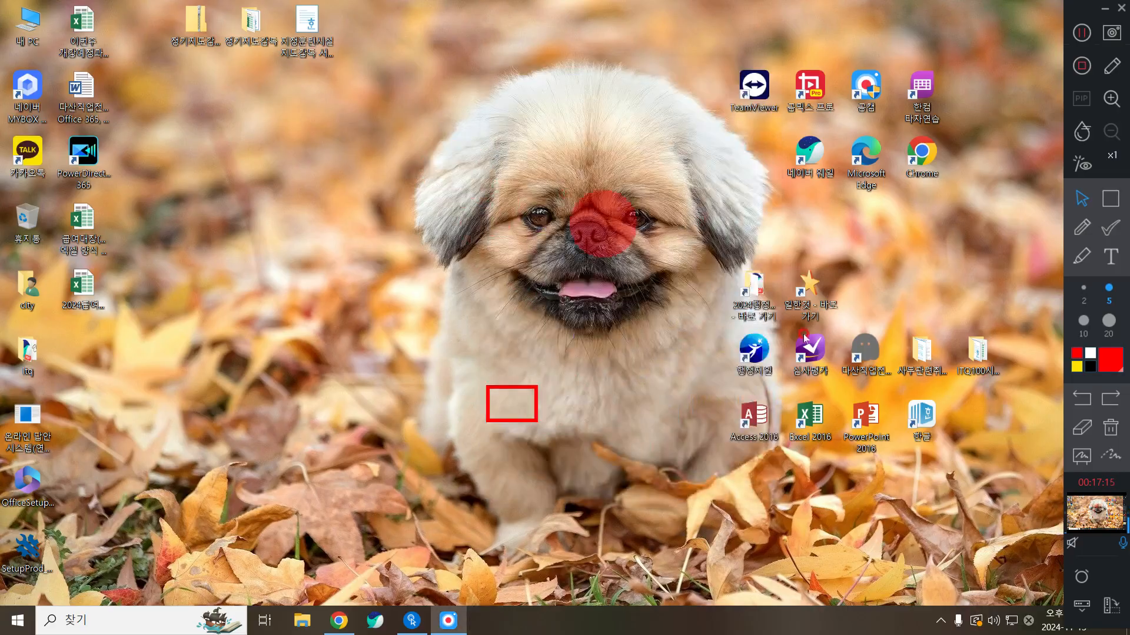
Clear the red annotation and relaunch KakaoTalk from its desktop icon
left_click(1113, 429)
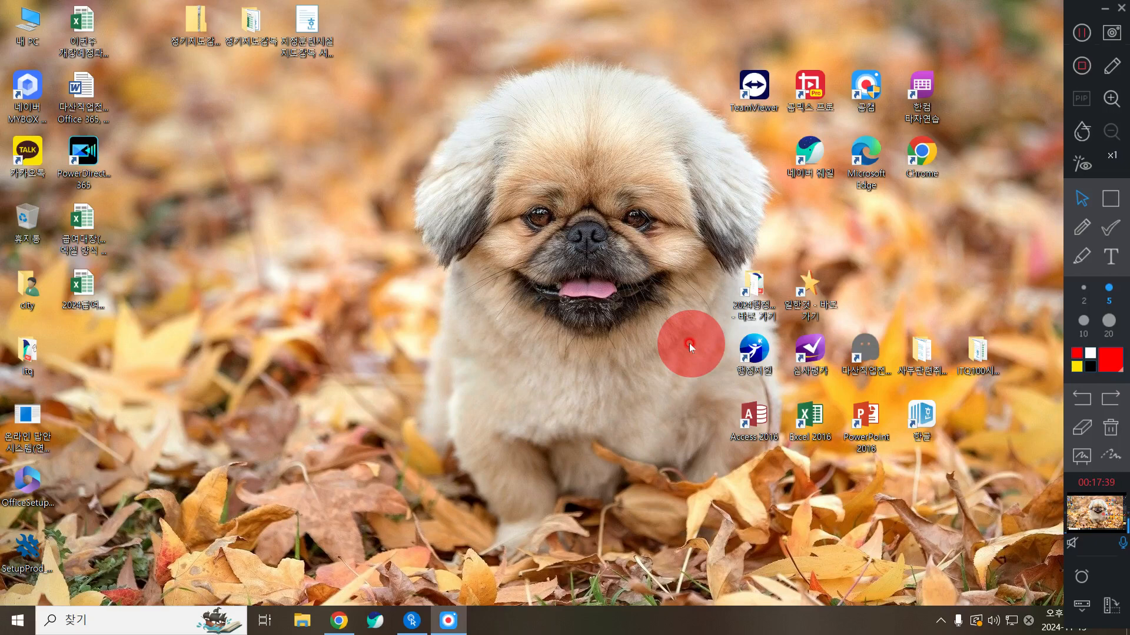
double_click(27, 155)
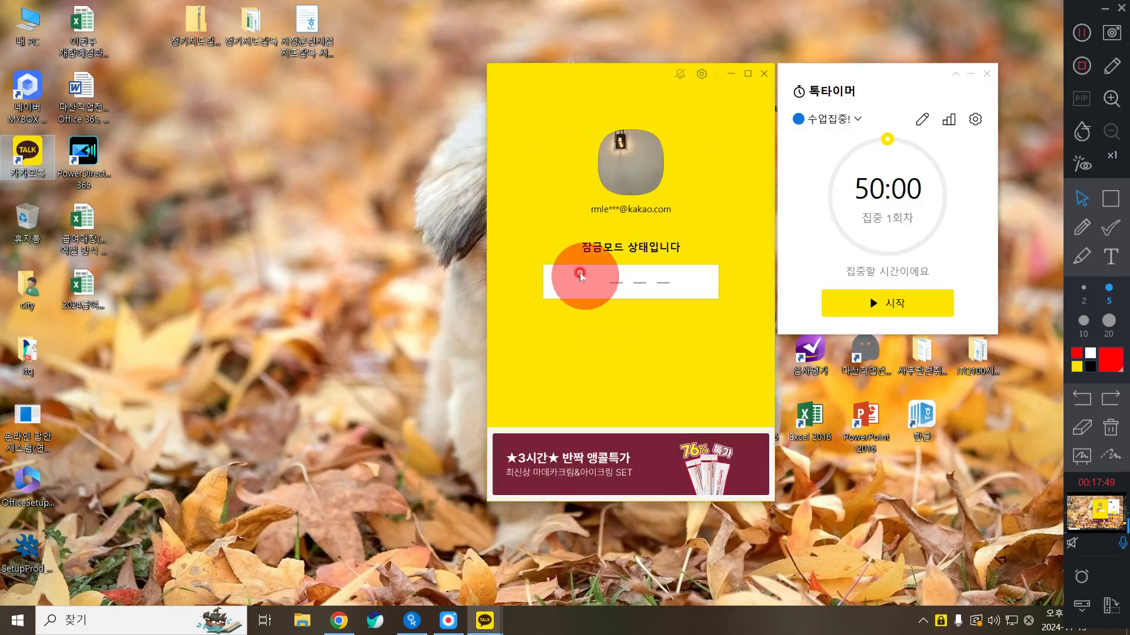
Enter the lock-mode PIN to unlock KakaoTalk and bring back the 친구 list
type("****")
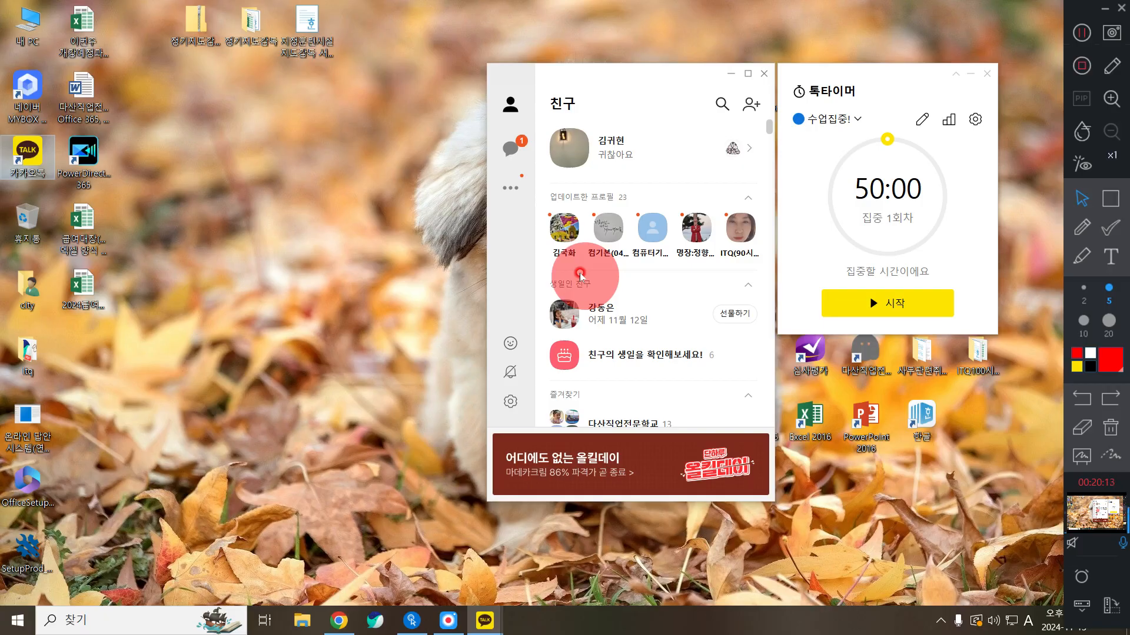
Close the 톡타이머 window, nudge KakaoTalk left, and draw a red box around the chat icon
left_click(986, 74)
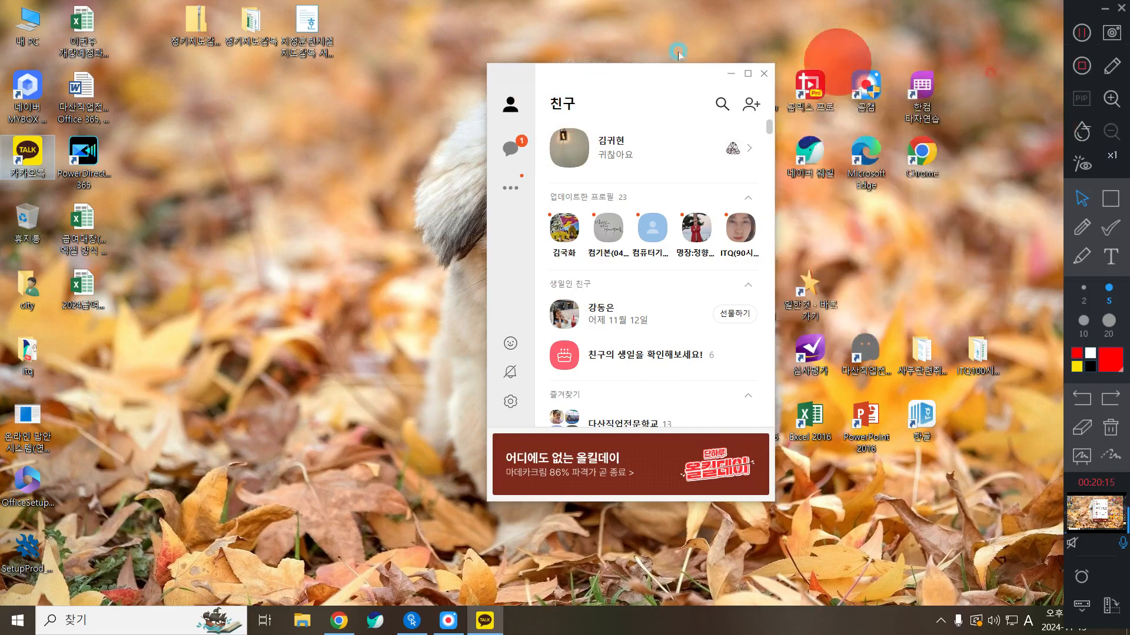
left_click_drag(598, 83, 574, 80)
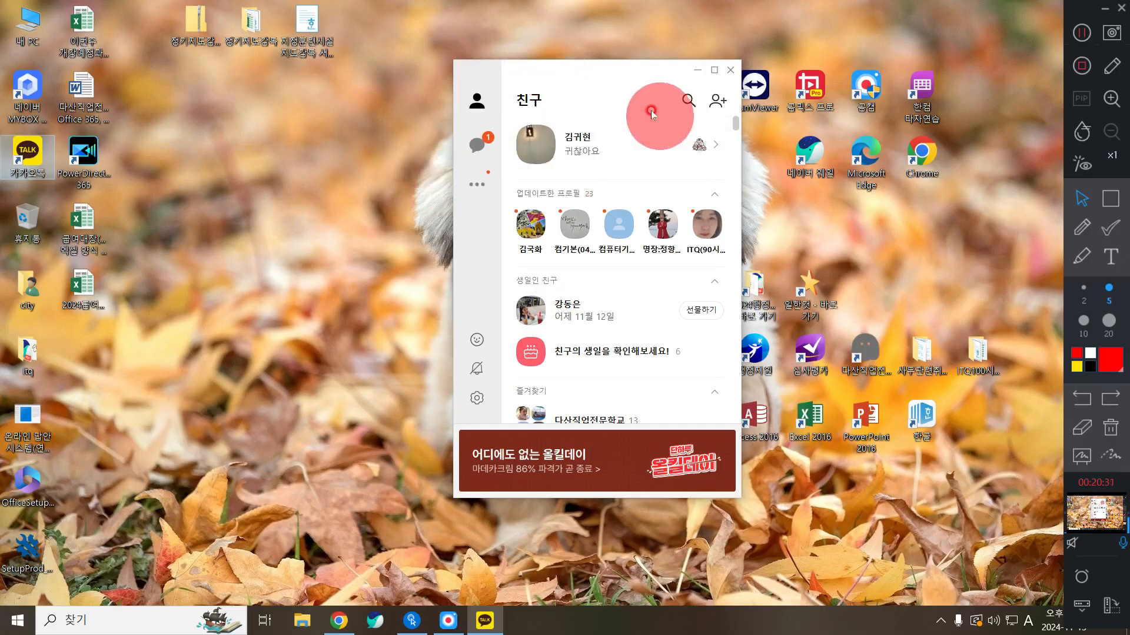
left_click_drag(612, 93, 567, 71)
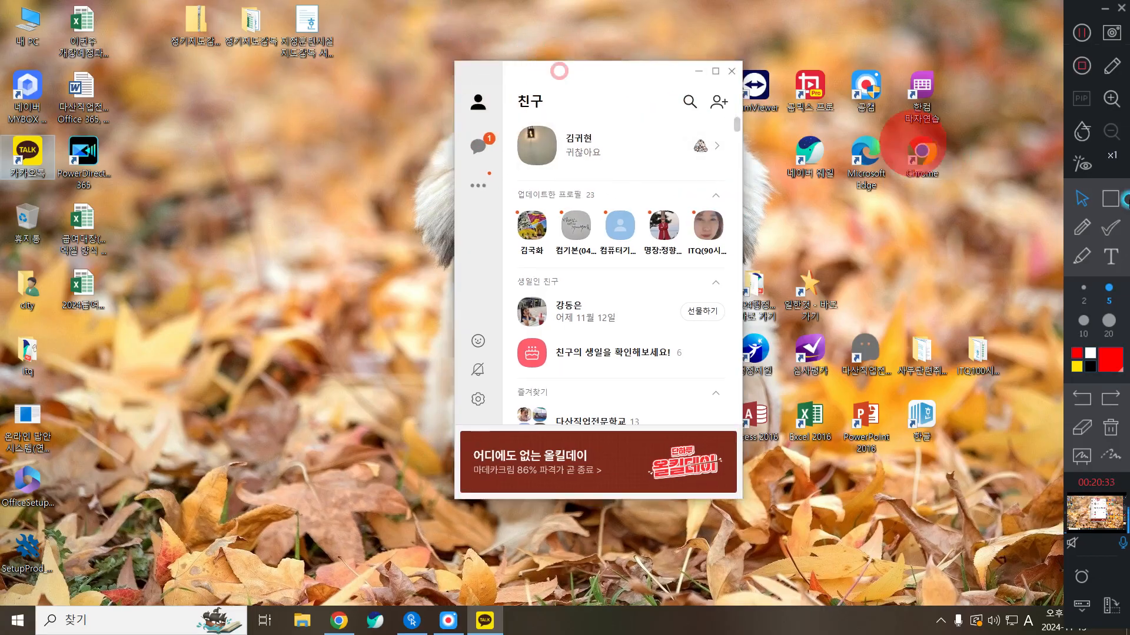
left_click(1116, 193)
left_click_drag(459, 128, 504, 179)
Switch KakaoTalk to the chat list and move the Kpc Itq chat to the top
left_click(1081, 198)
left_click(474, 146)
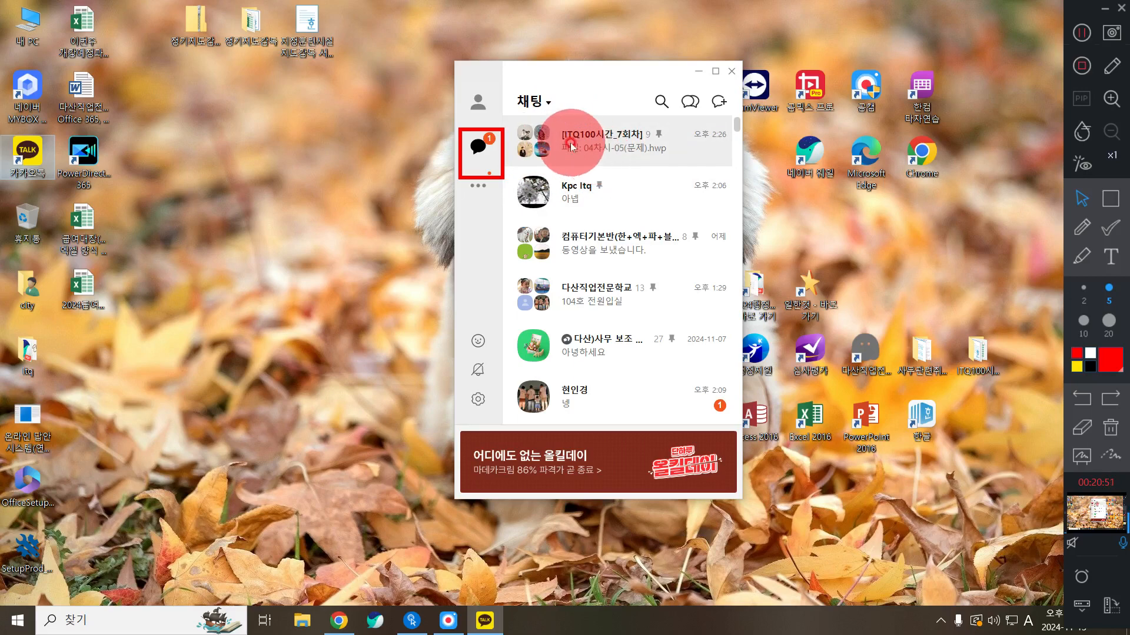
right_click(619, 192)
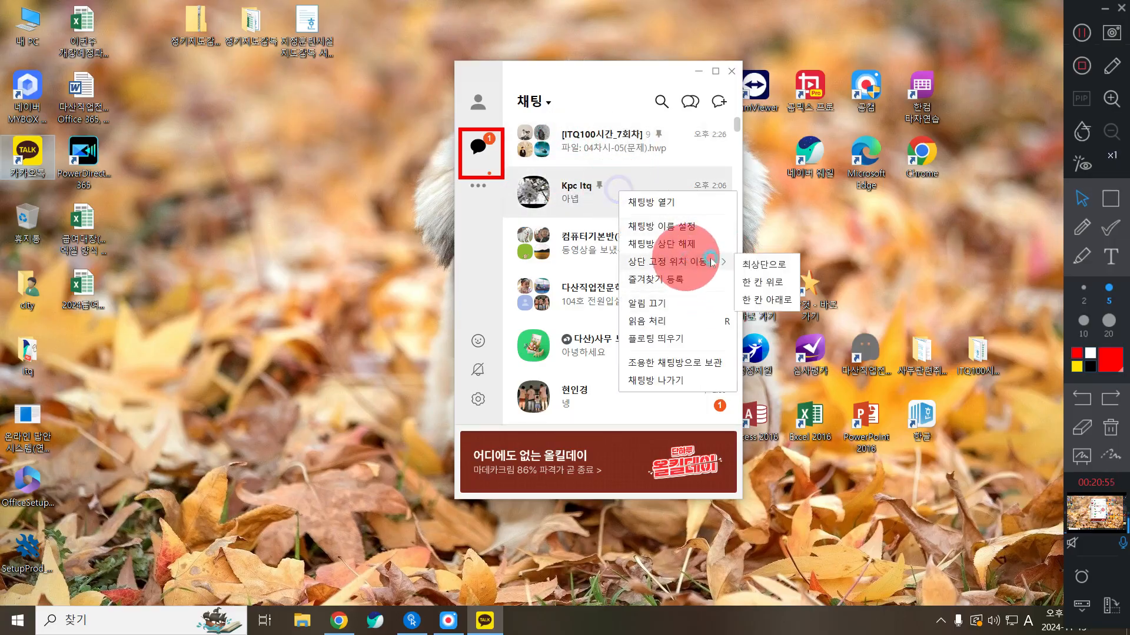
left_click(753, 260)
Open the [ITQ100시간_7회차] group chat beside the list and scroll up to the 04차시(문제).hwp file card
double_click(601, 192)
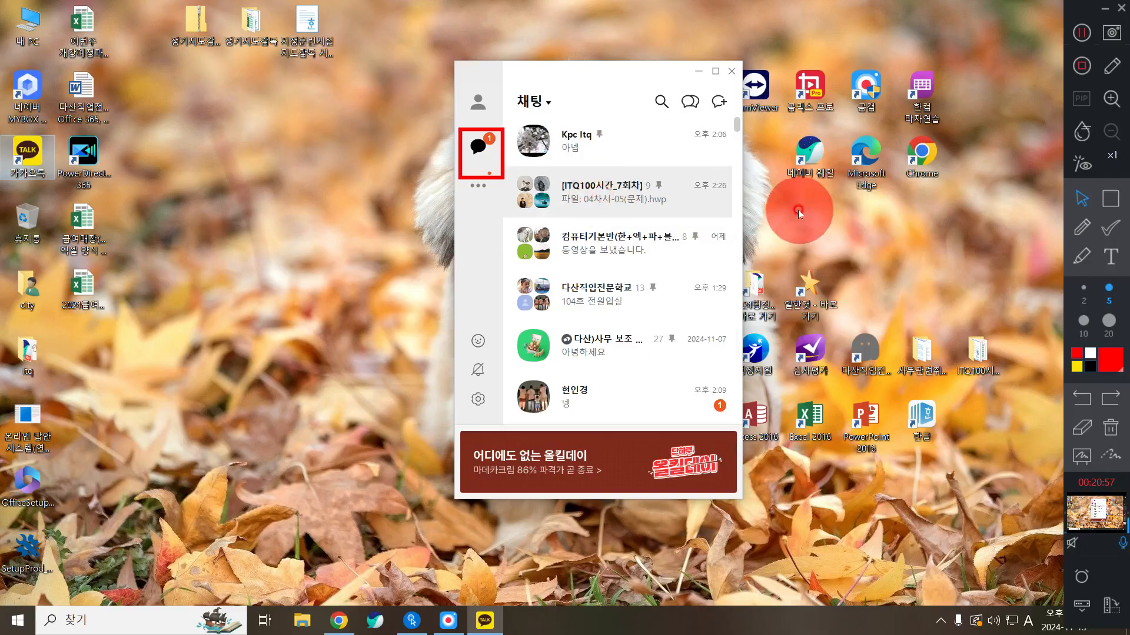
left_click_drag(633, 84, 541, 70)
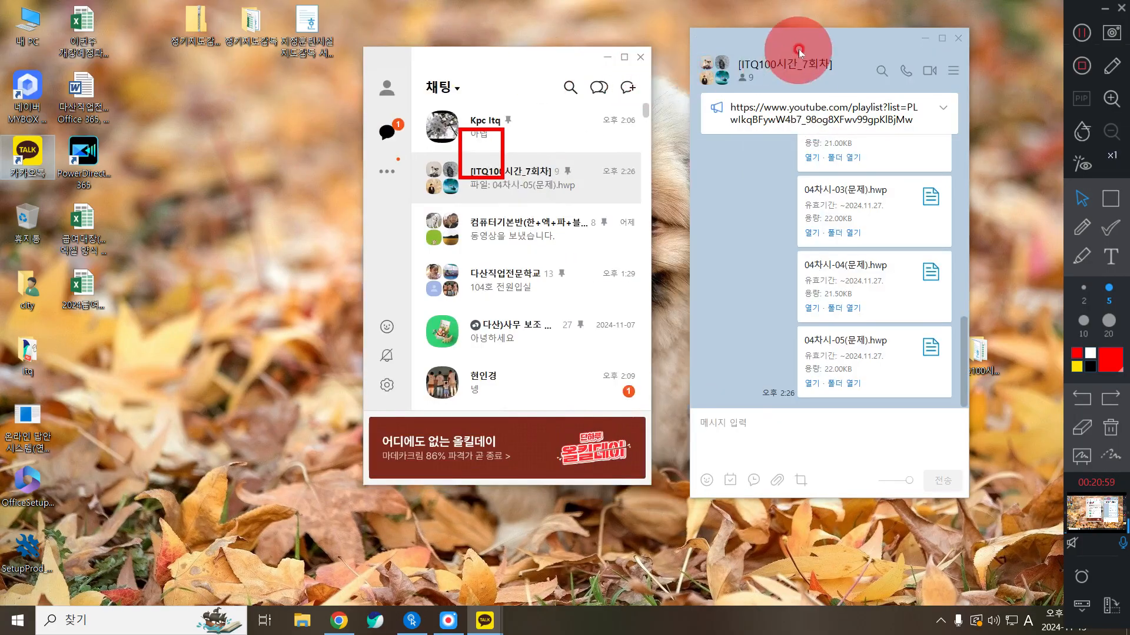
left_click_drag(795, 48, 773, 71)
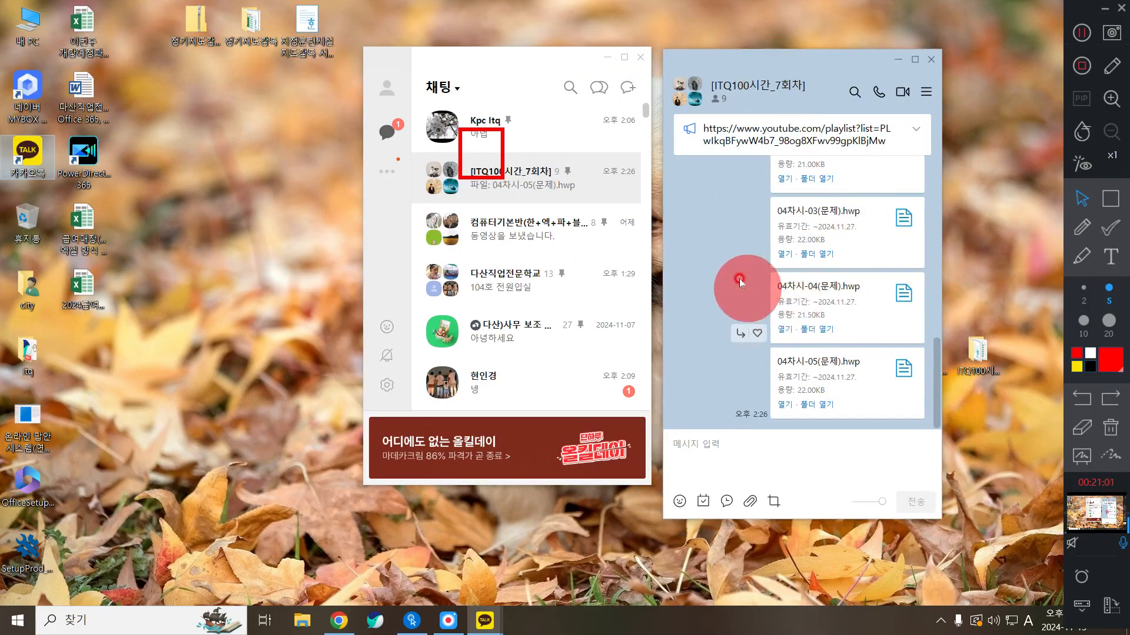
scroll(734, 280, "up", 5)
scroll(733, 253, "down", 4)
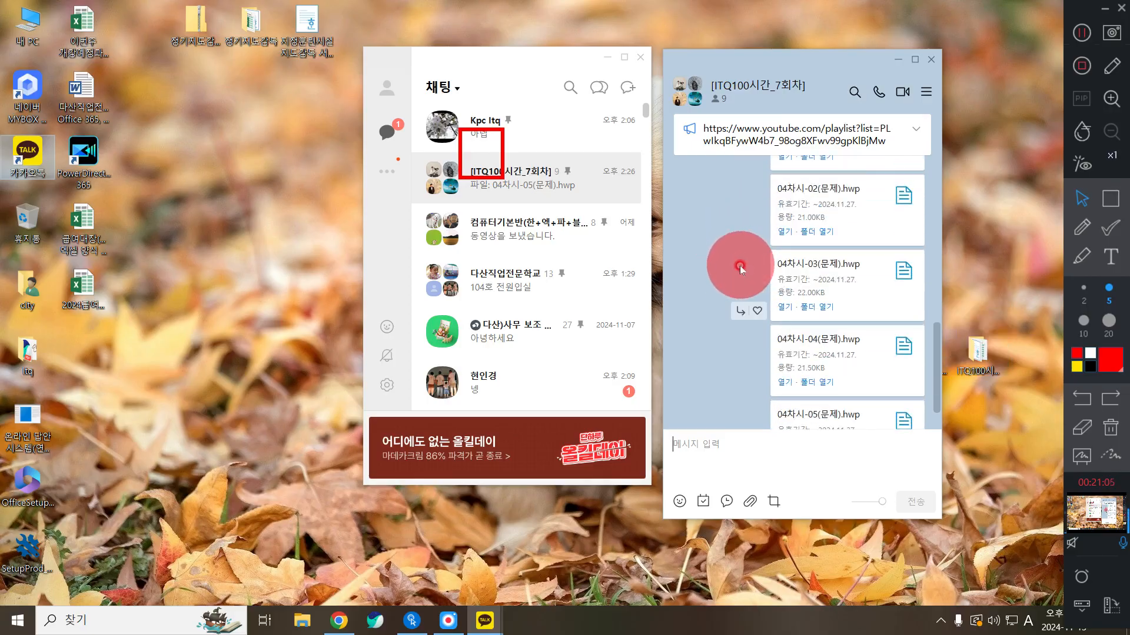
scroll(740, 268, "up", 3)
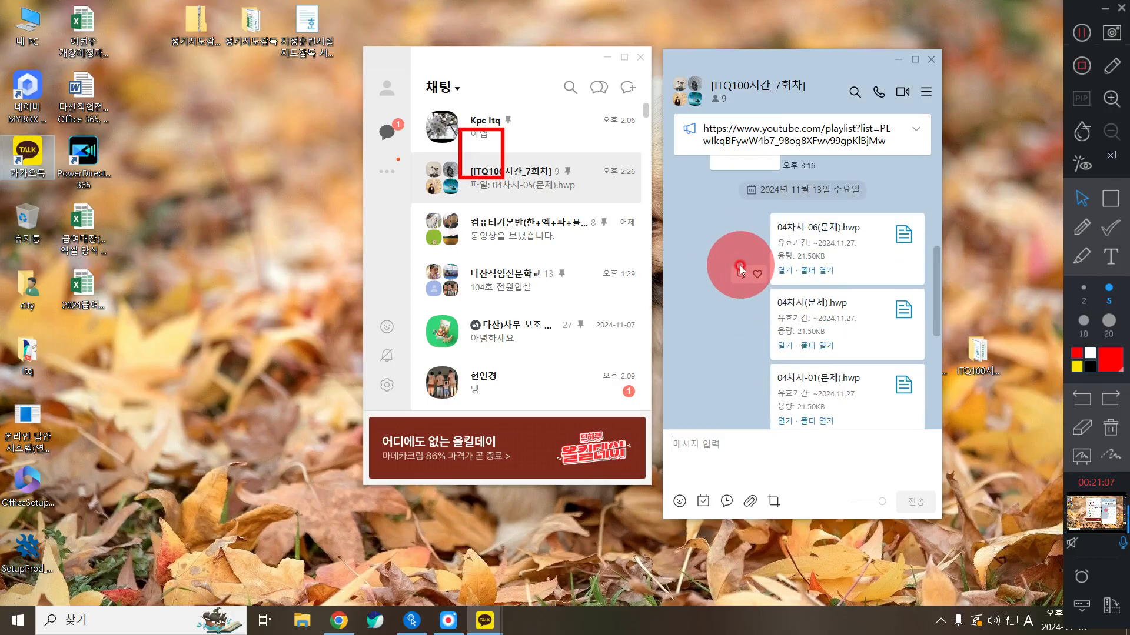
scroll(740, 267, "up", 2)
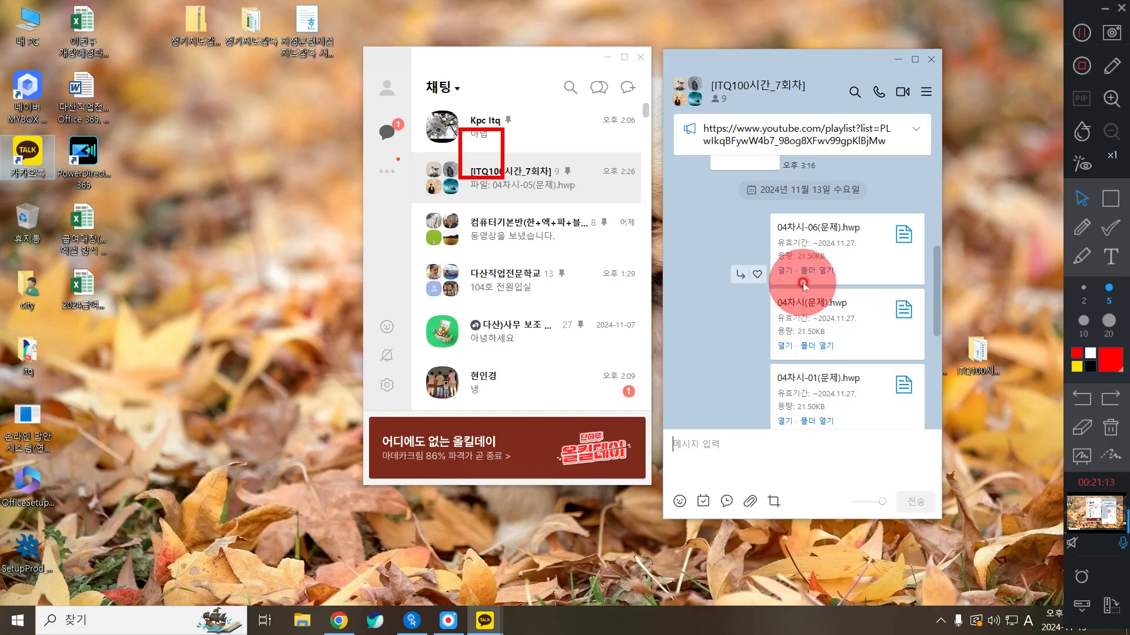
Magnify the screen to read the file card, then open 04차시(문제).hwp from the chat
key("super+plus")
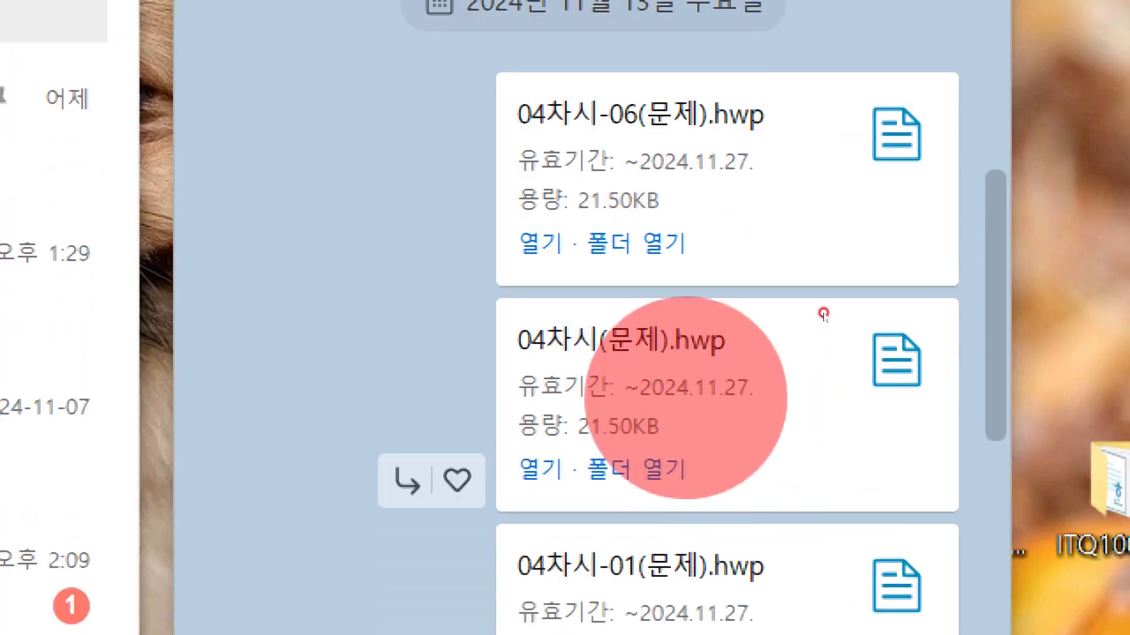
key("ctrl")
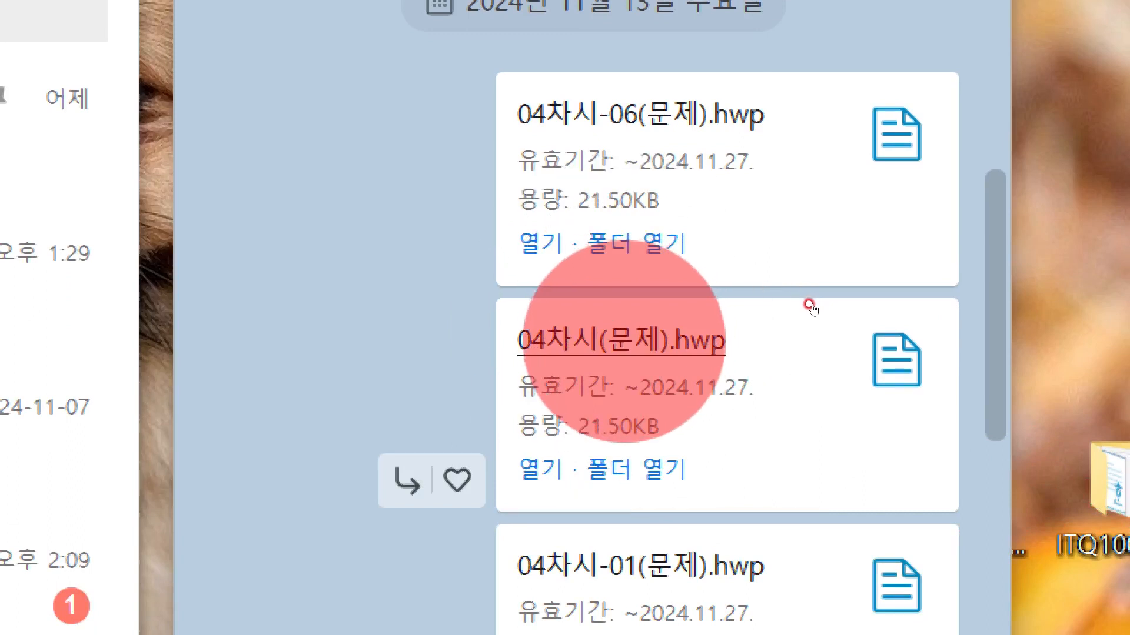
key("ctrl")
key("ctrl")
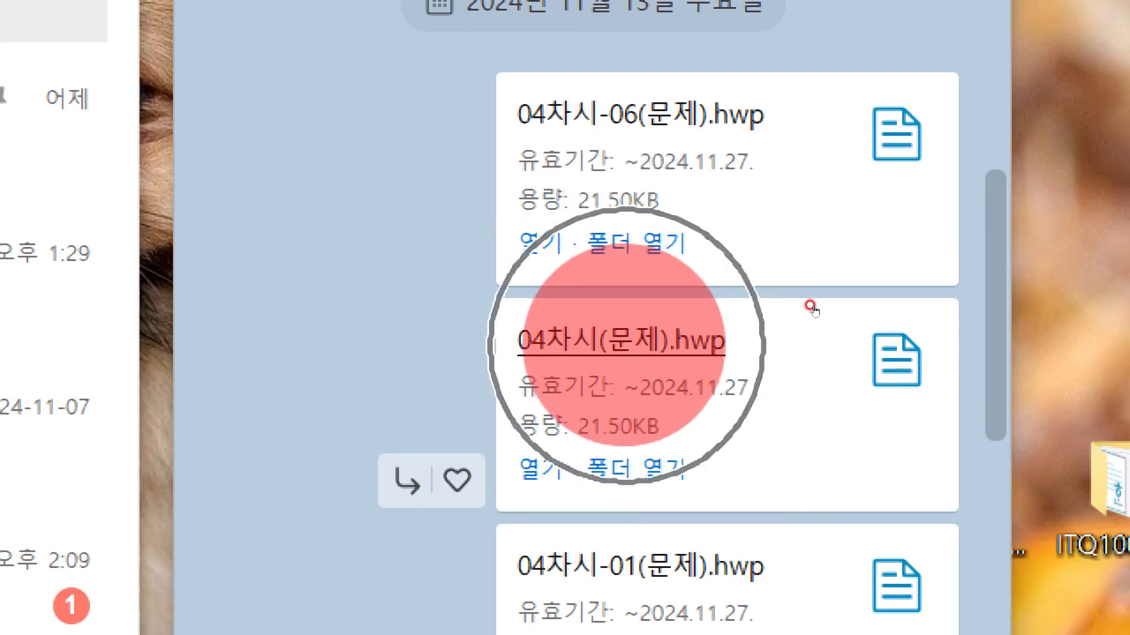
key("ctrl")
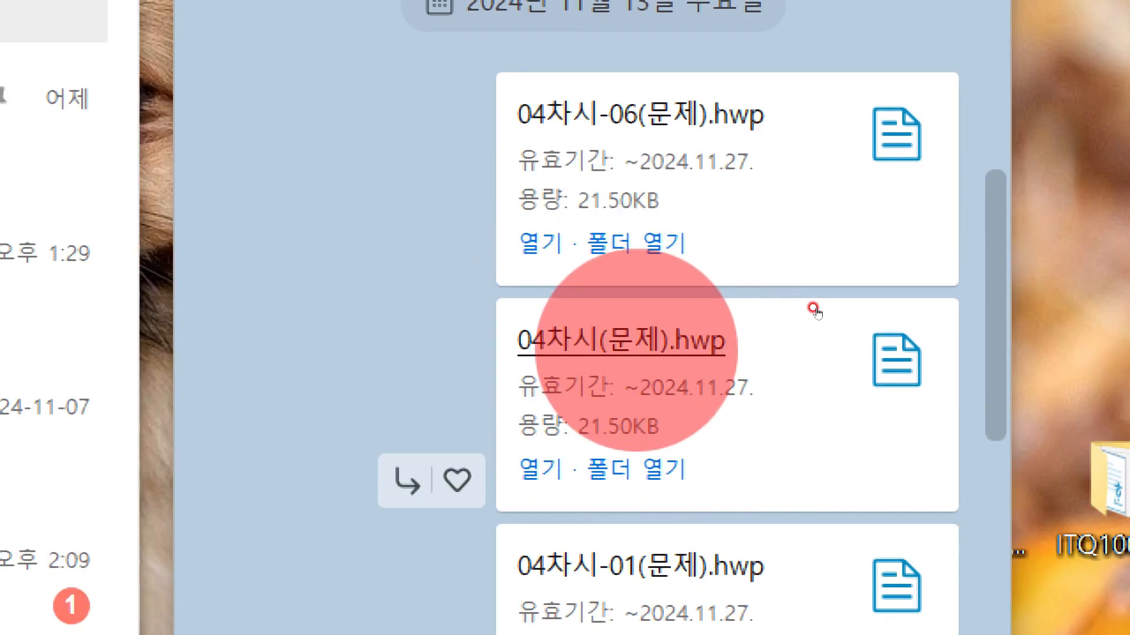
key("ctrl")
key("ctrl")
key("ctrl")
key("ctrl")
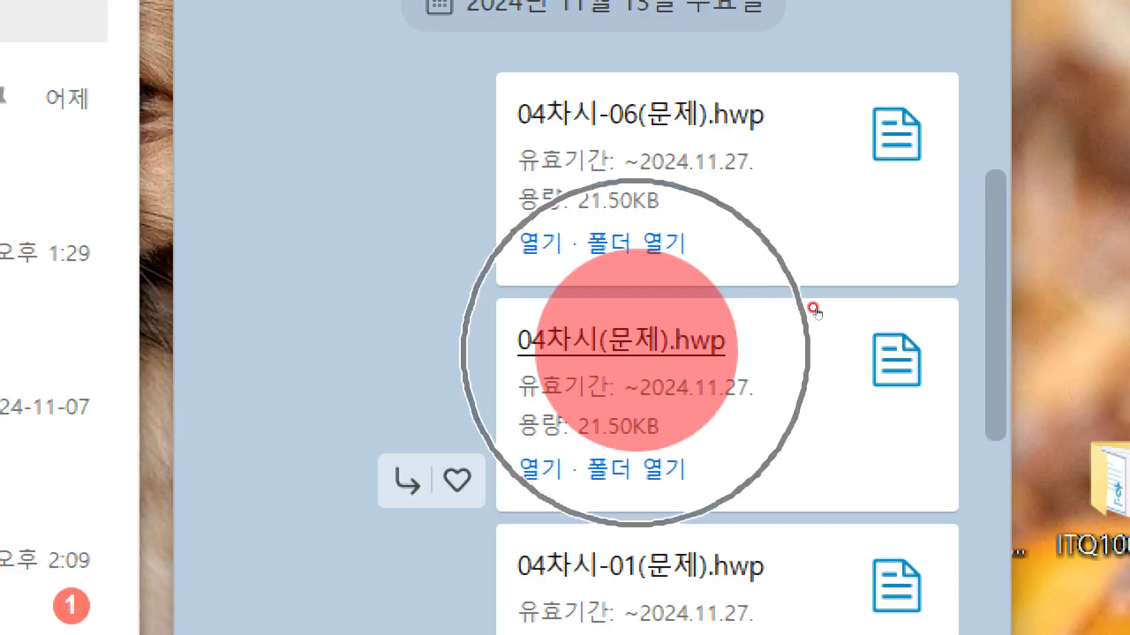
key("ctrl")
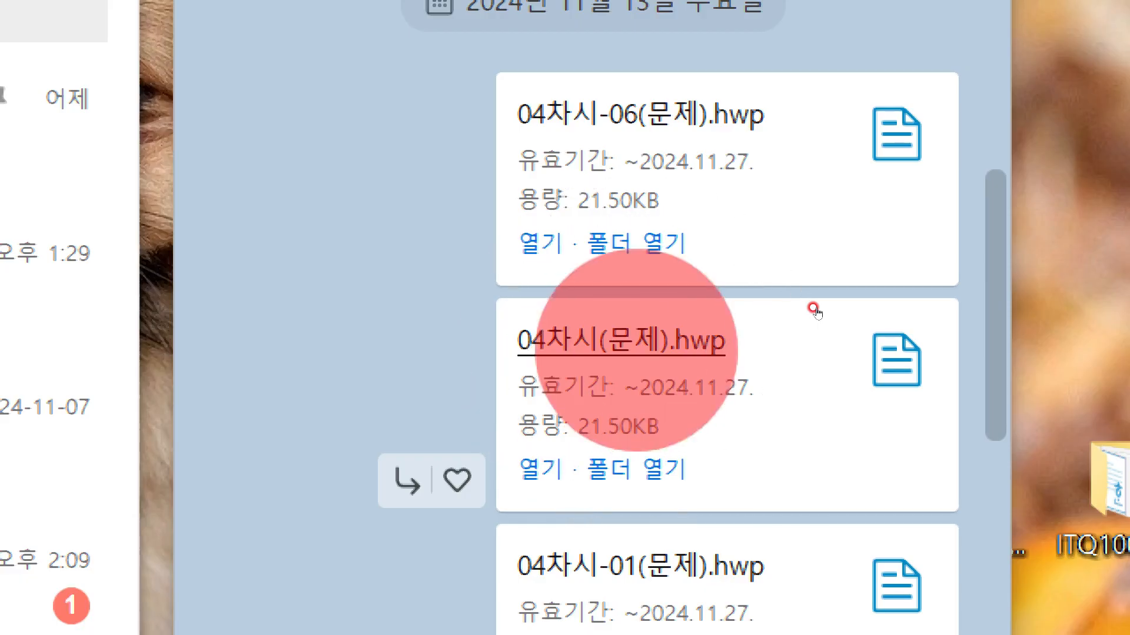
key("ctrl")
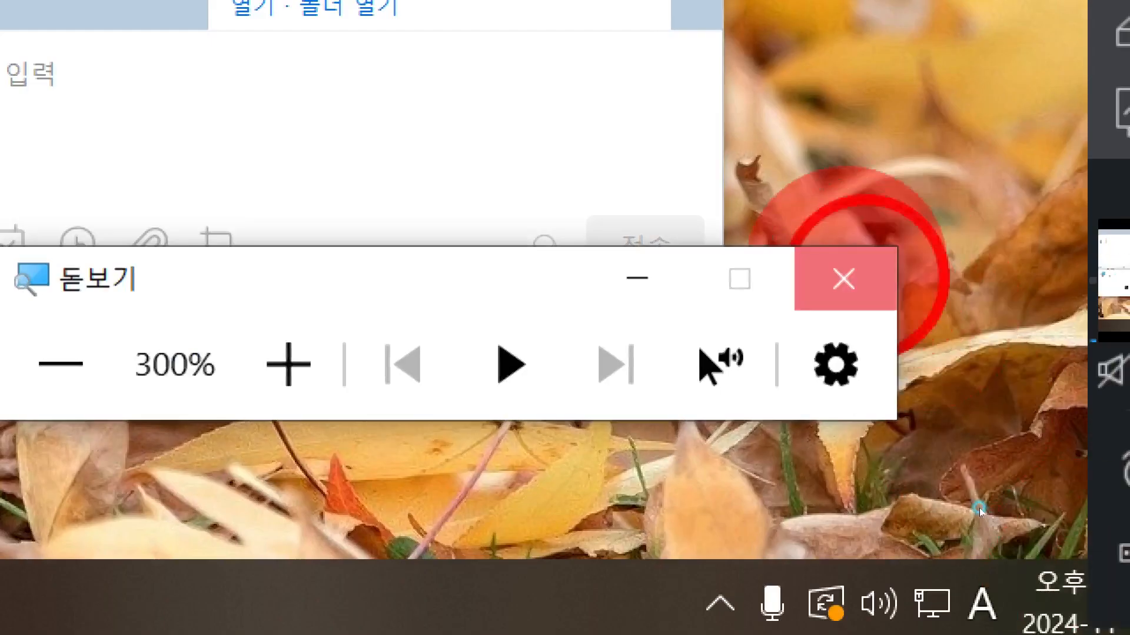
left_click(843, 278)
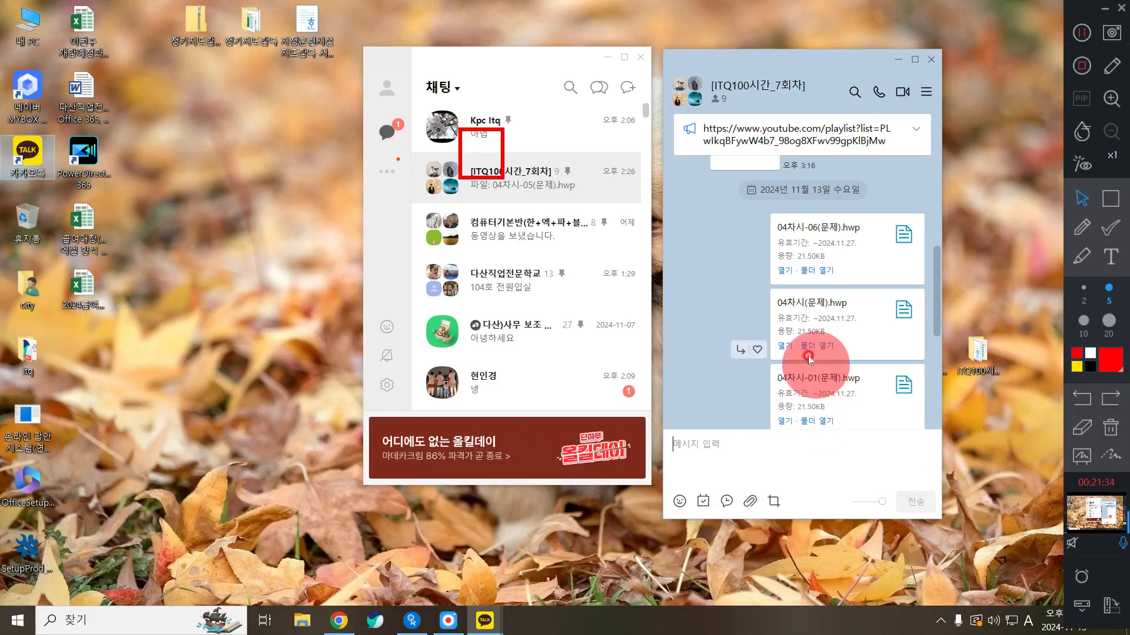
left_click(808, 304)
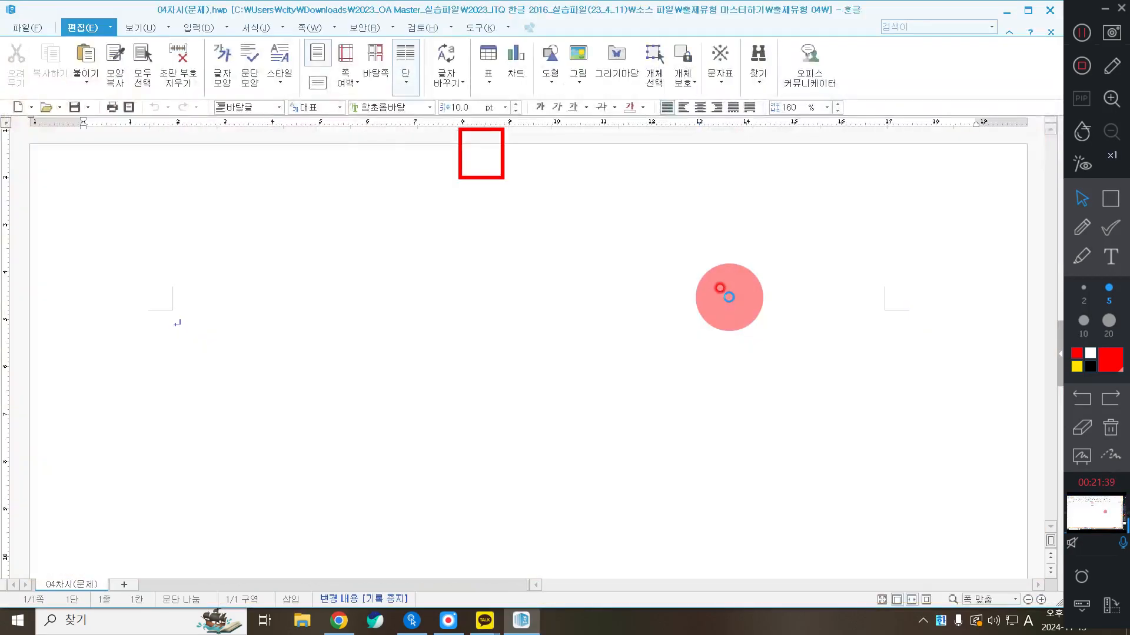
left_click(1110, 427)
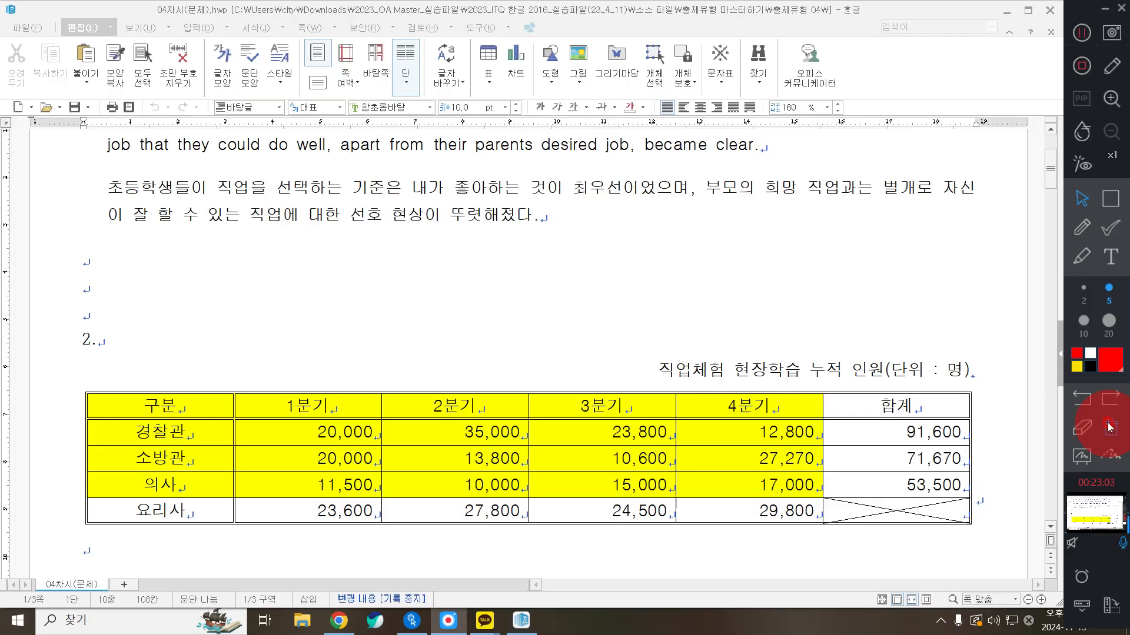
Check the 파일 menu, then place the cursor in the Korean paragraph
left_click(16, 30)
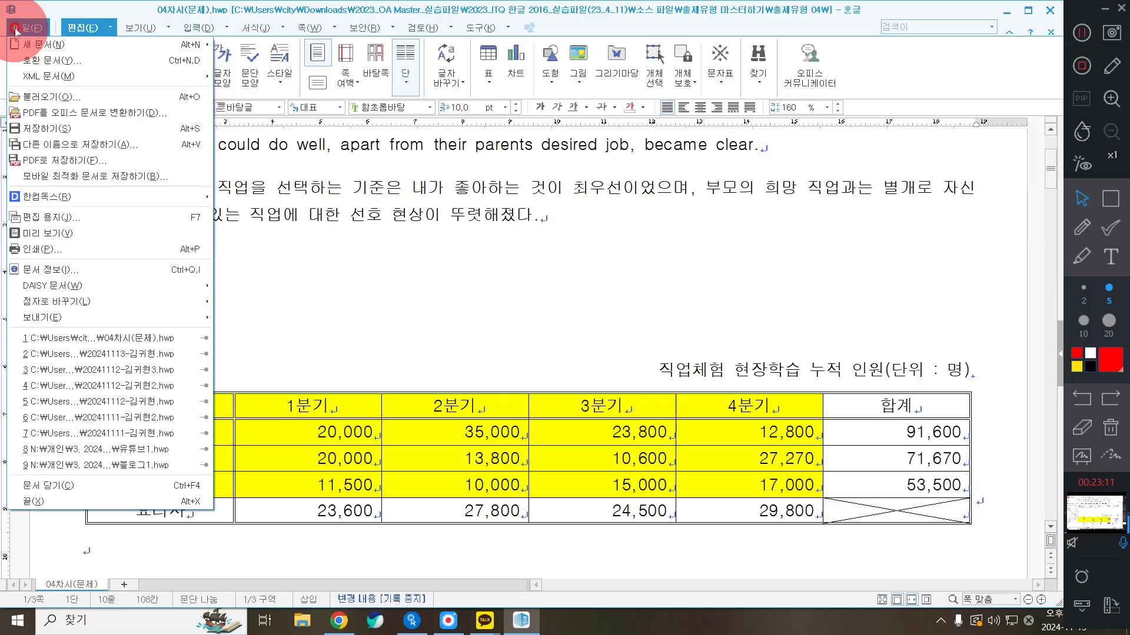
left_click(534, 215)
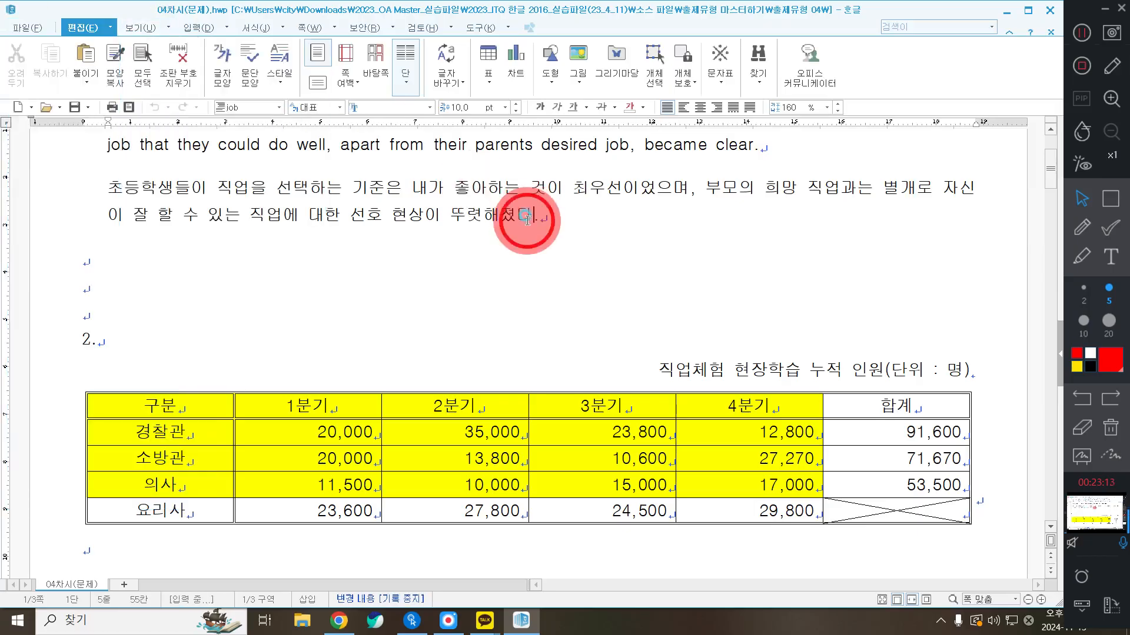
left_click(437, 215)
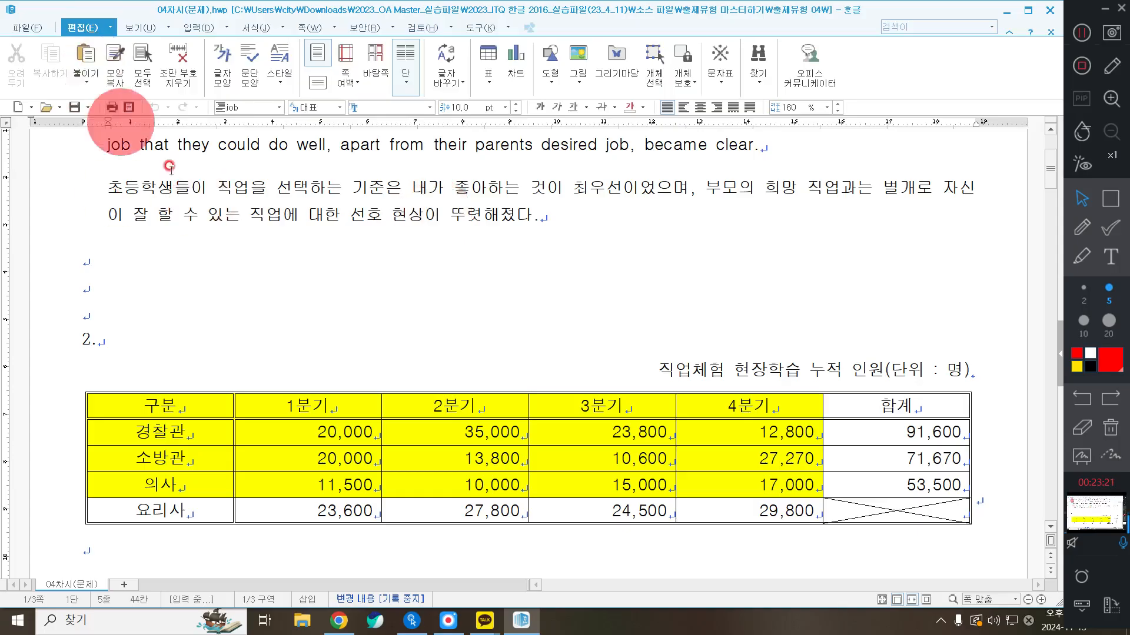
left_click(184, 215)
Scroll through the document and reopen the 파일 menu to save a copy
left_click(15, 32)
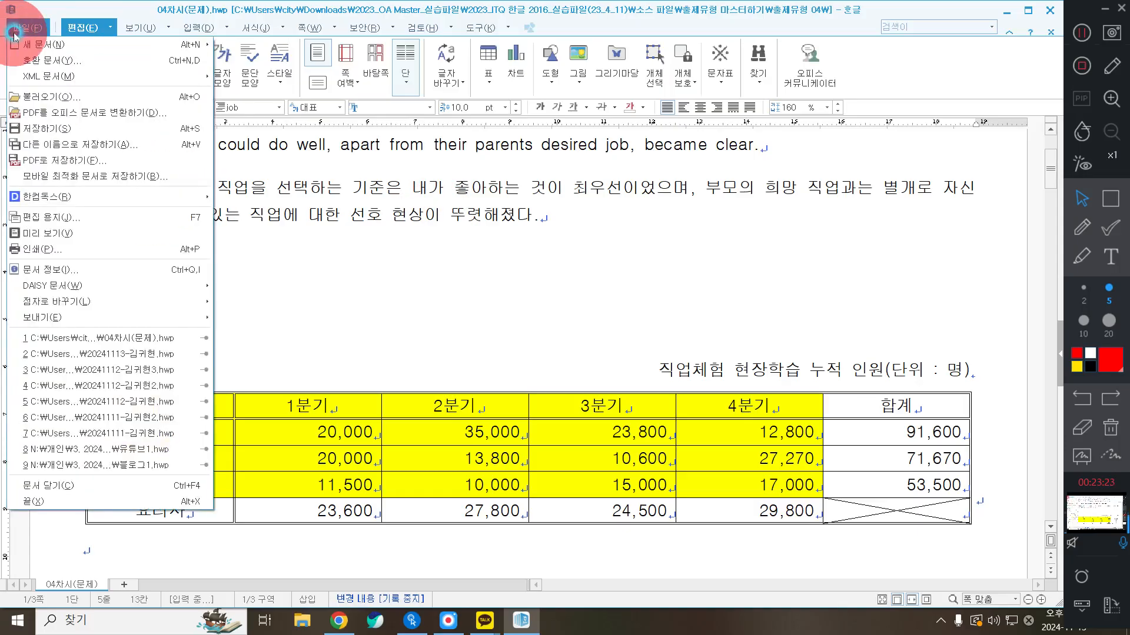
left_click(515, 191)
scroll(517, 219, "up", 1)
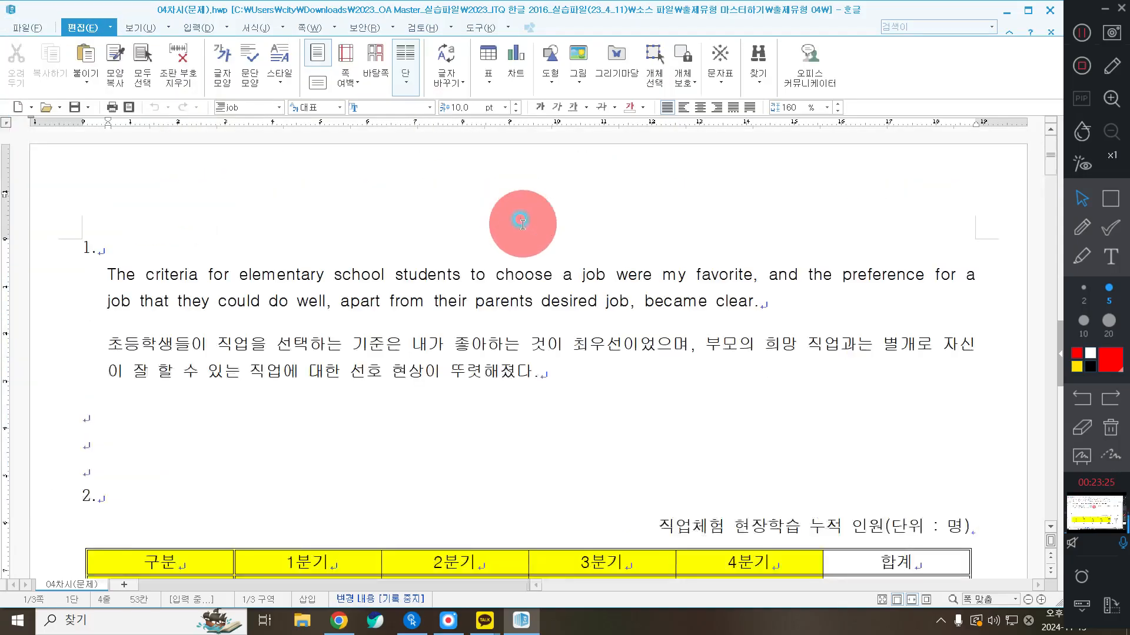
scroll(517, 221, "down", 7)
scroll(521, 222, "up", 3)
scroll(522, 224, "up", 2)
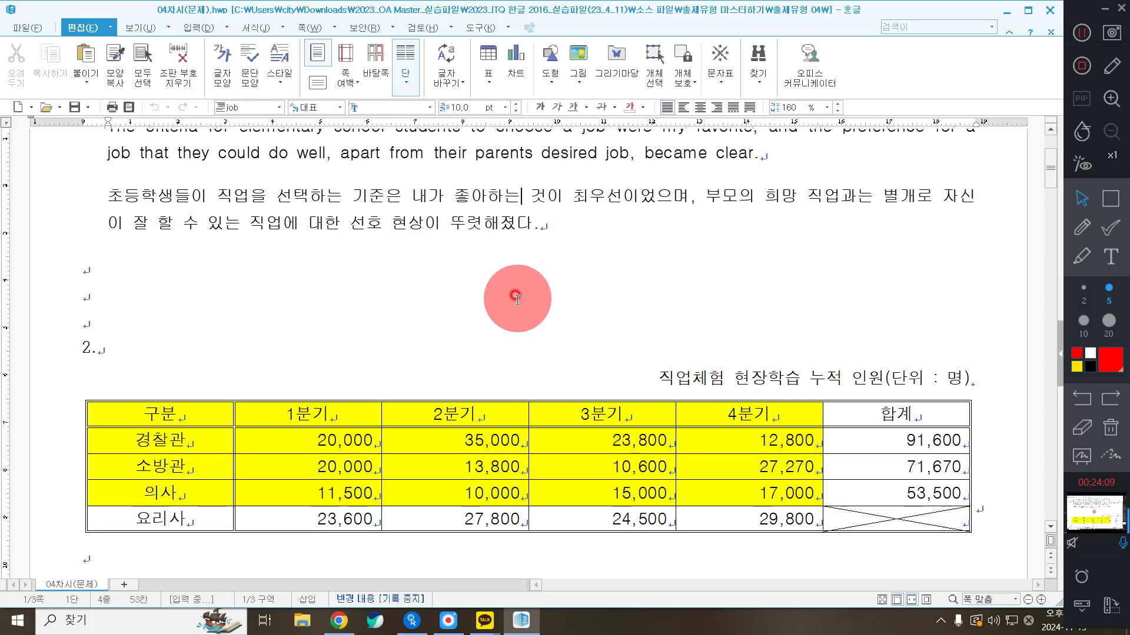
left_click(26, 28)
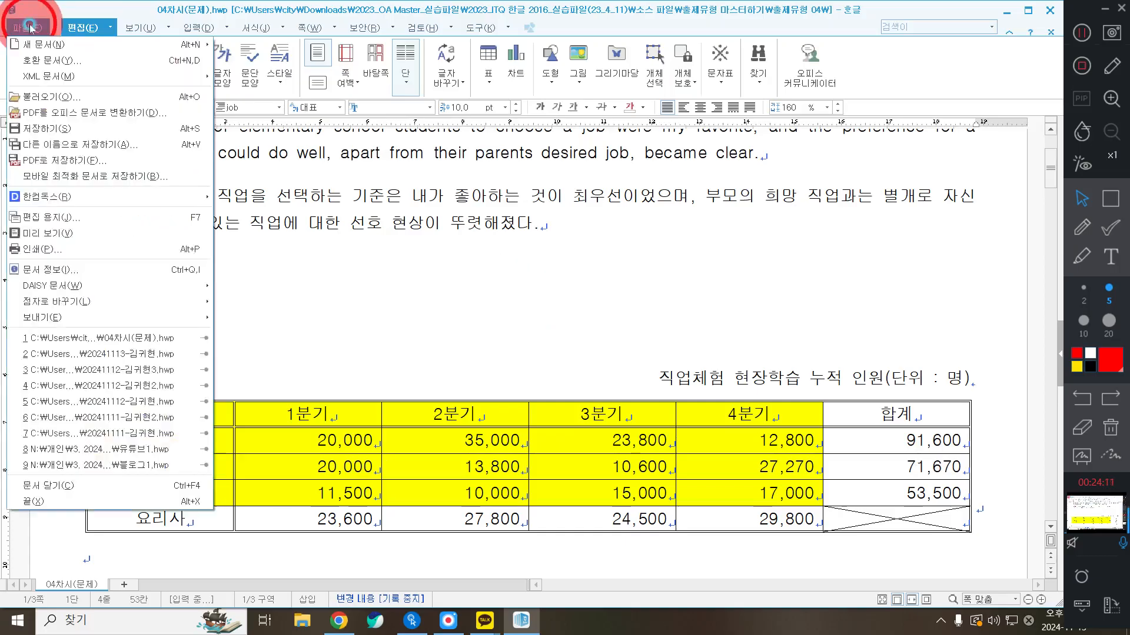
Start Save As and navigate to Documents > ITQ > 오후반 as the save location
left_click(62, 144)
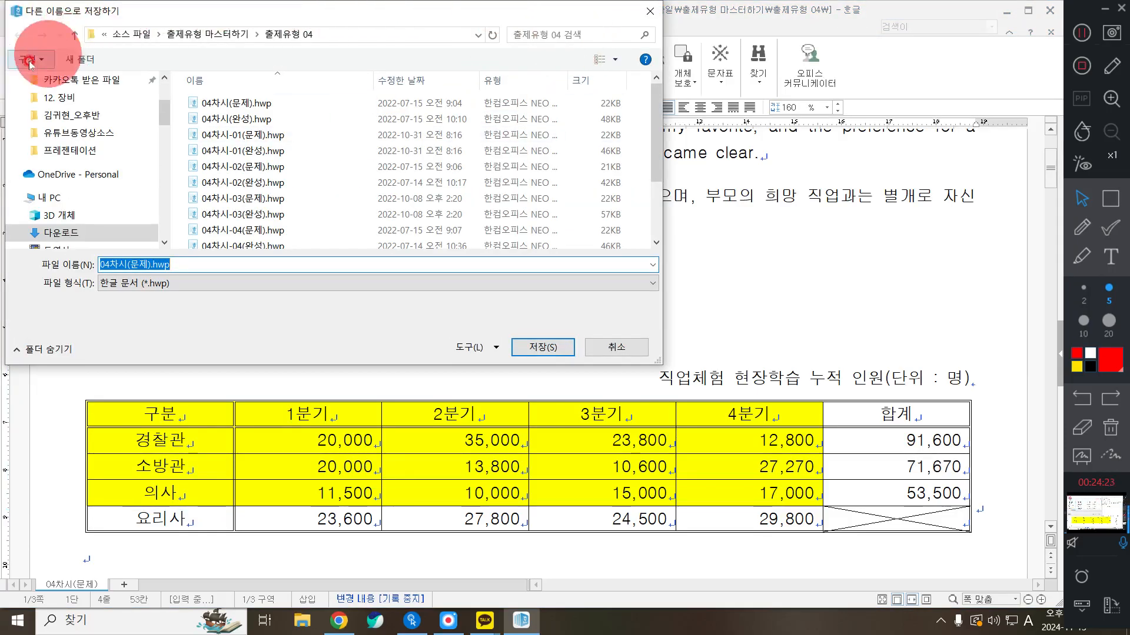
left_click_drag(164, 117, 163, 107)
left_click(58, 98)
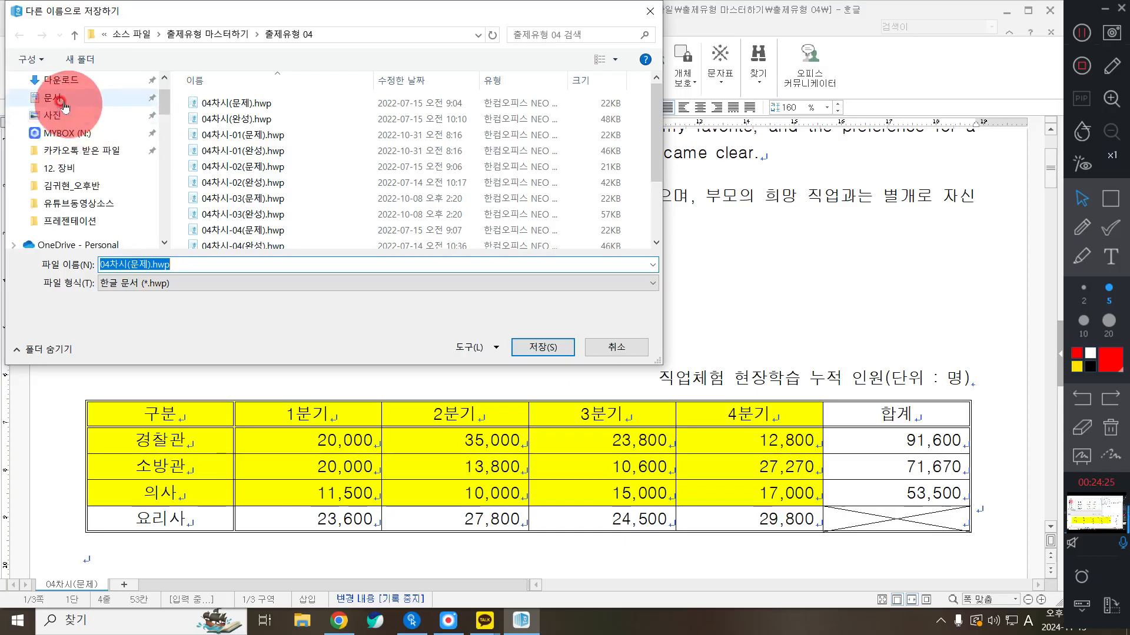
double_click(611, 106)
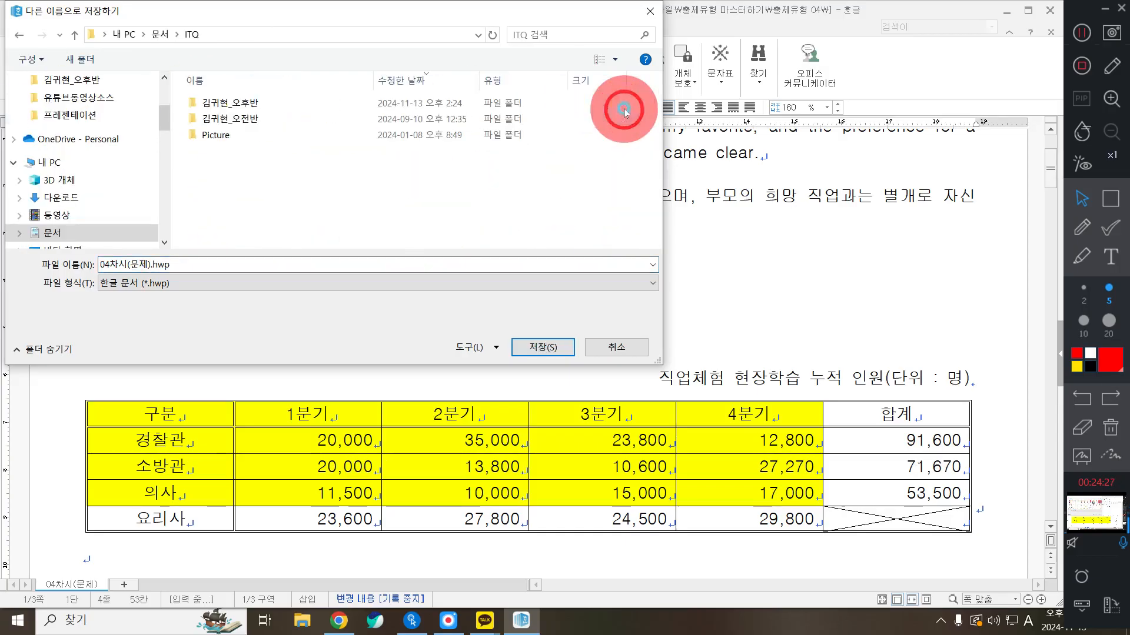
left_click(264, 120)
double_click(265, 120)
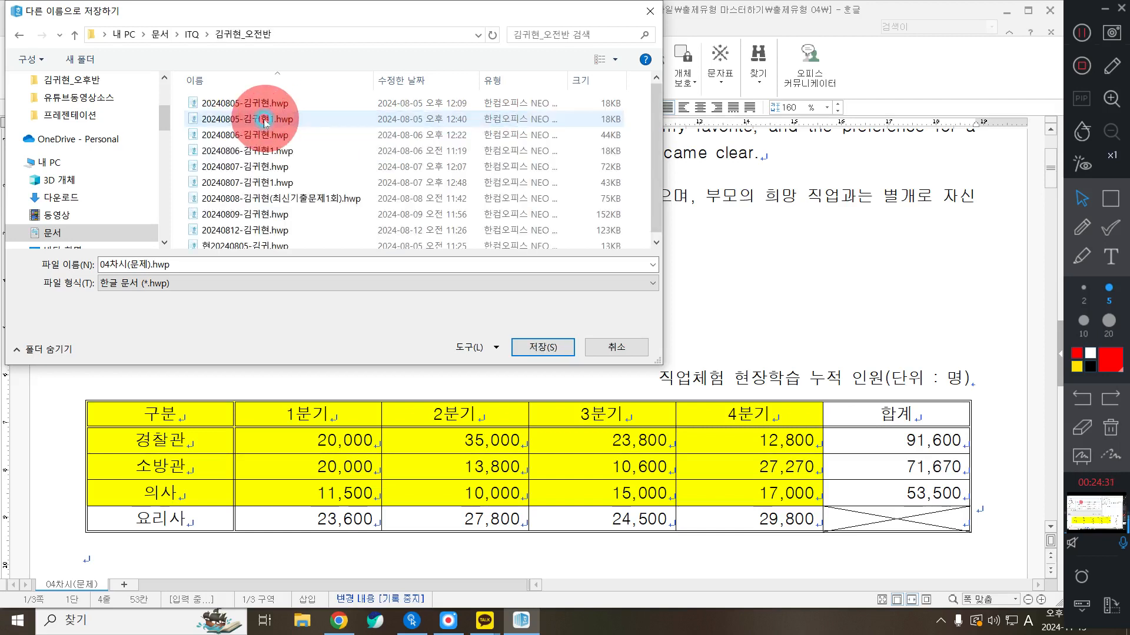
left_click(192, 34)
double_click(235, 105)
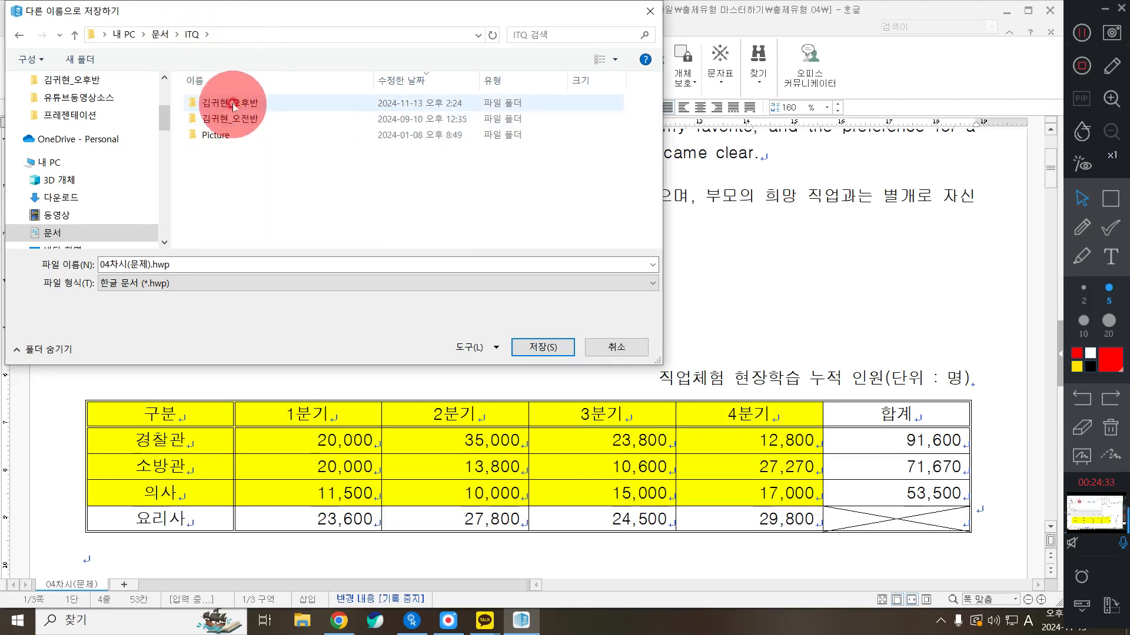
left_click(246, 288)
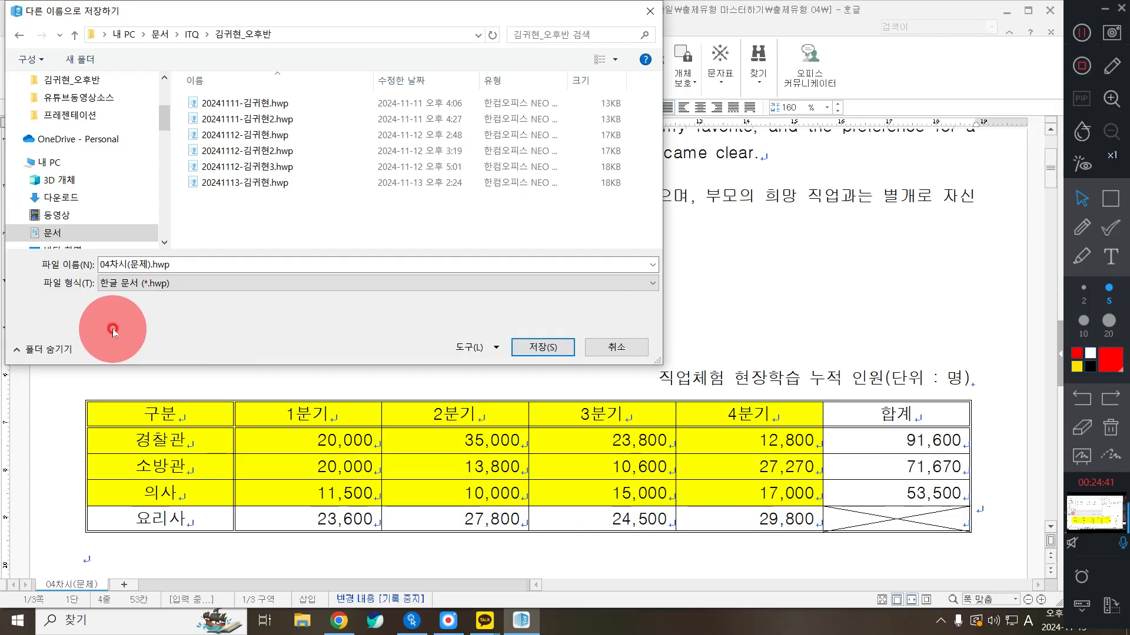
Save 04차시(문제).hwp as a Hangul document in the 오후반 folder
left_click(547, 348)
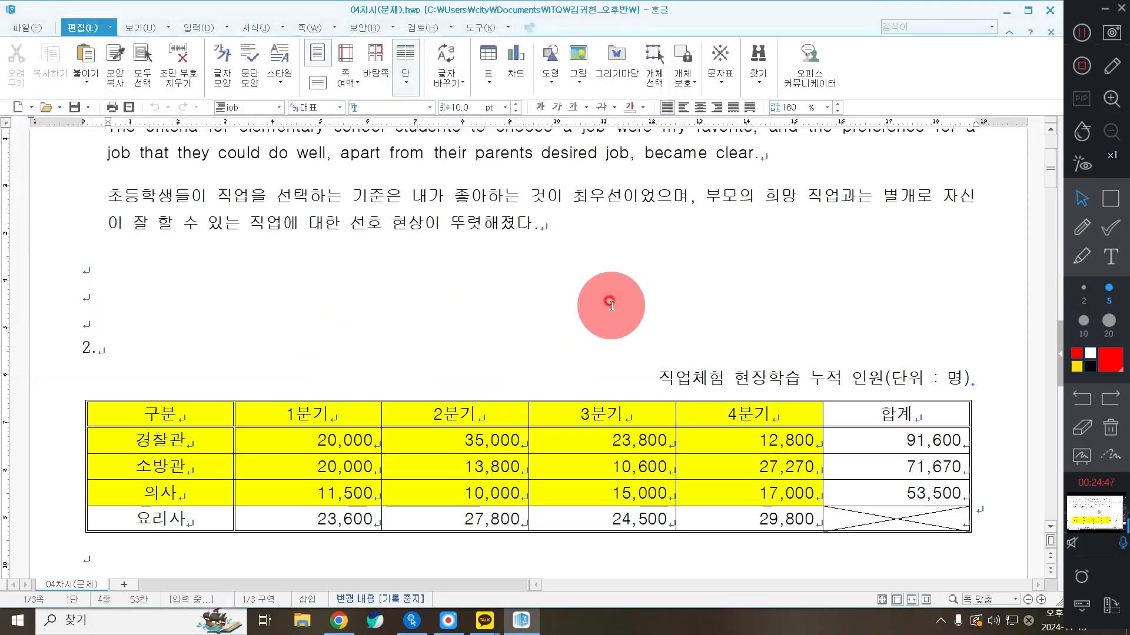
scroll(557, 302, "up", 3)
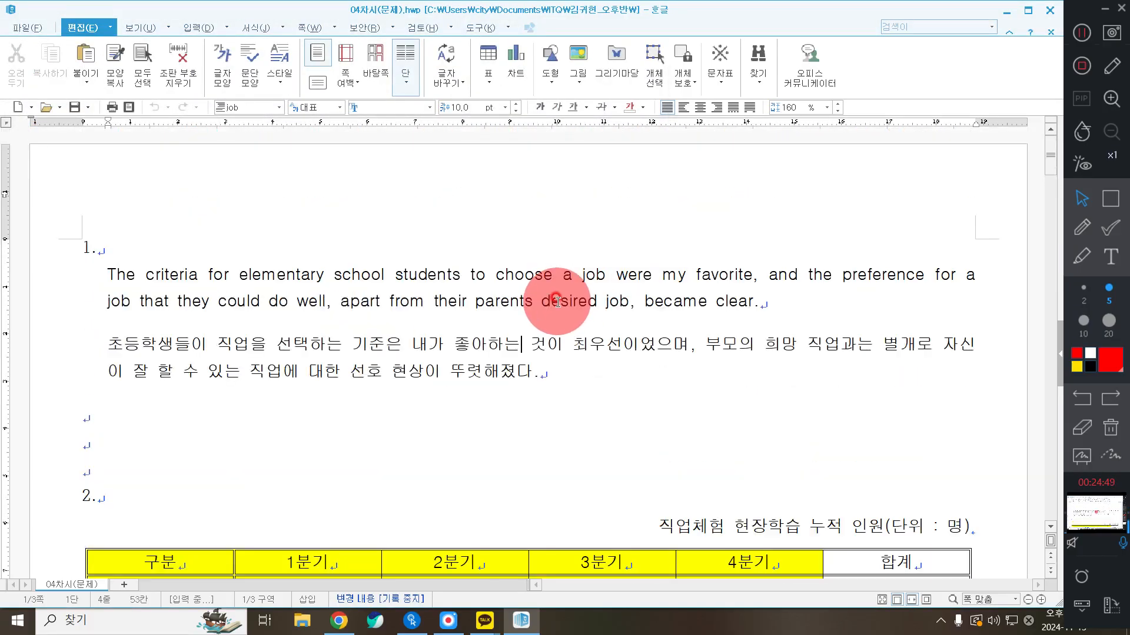
scroll(557, 301, "down", 3)
scroll(557, 302, "up", 3)
scroll(557, 302, "down", 3)
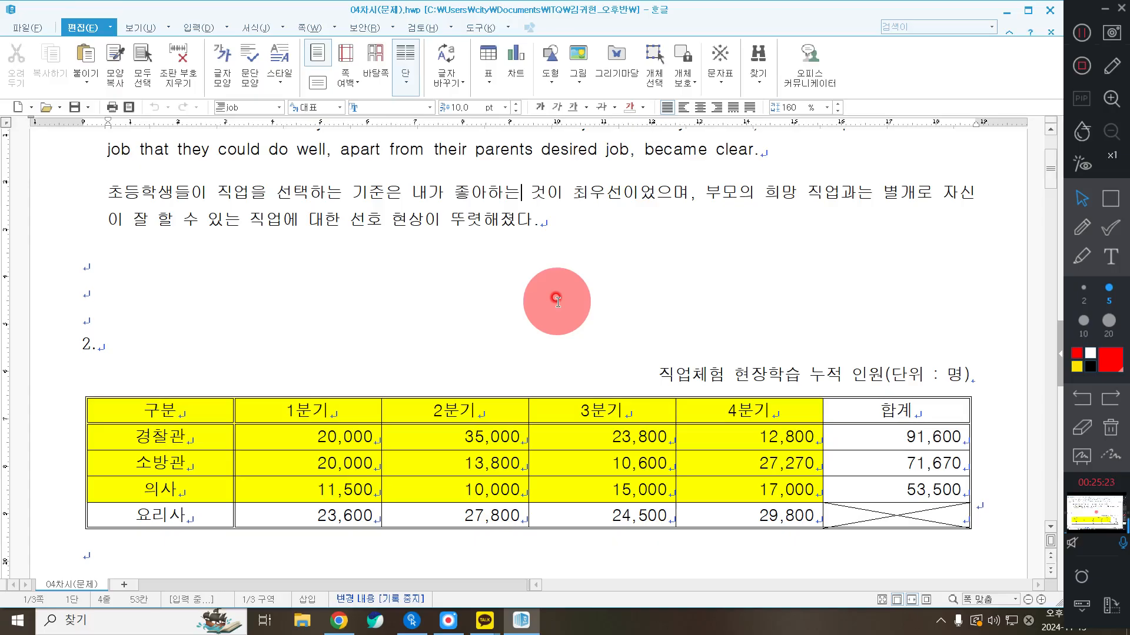
Place the cursor on the empty line above item 2 and scroll down to the table
left_click(517, 193)
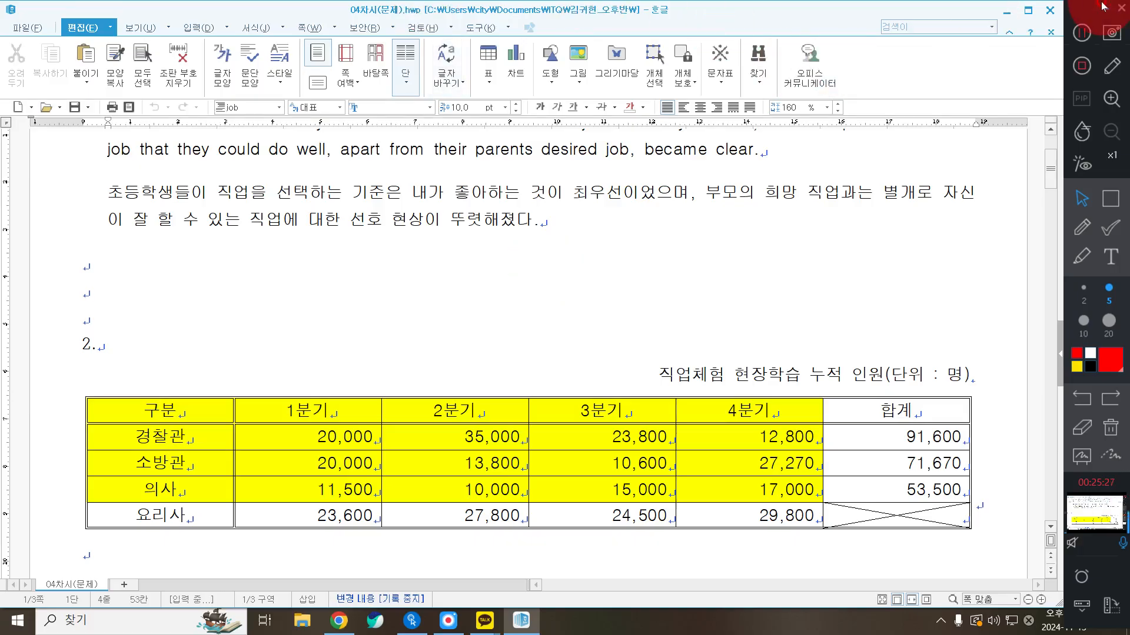
left_click(1080, 34)
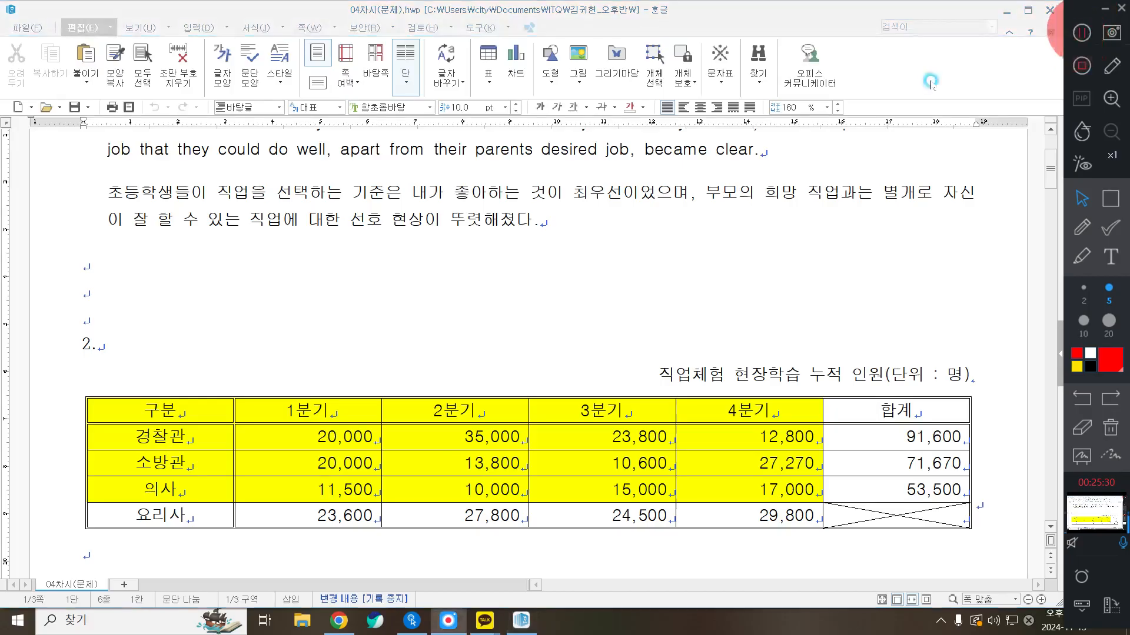
left_click(115, 320)
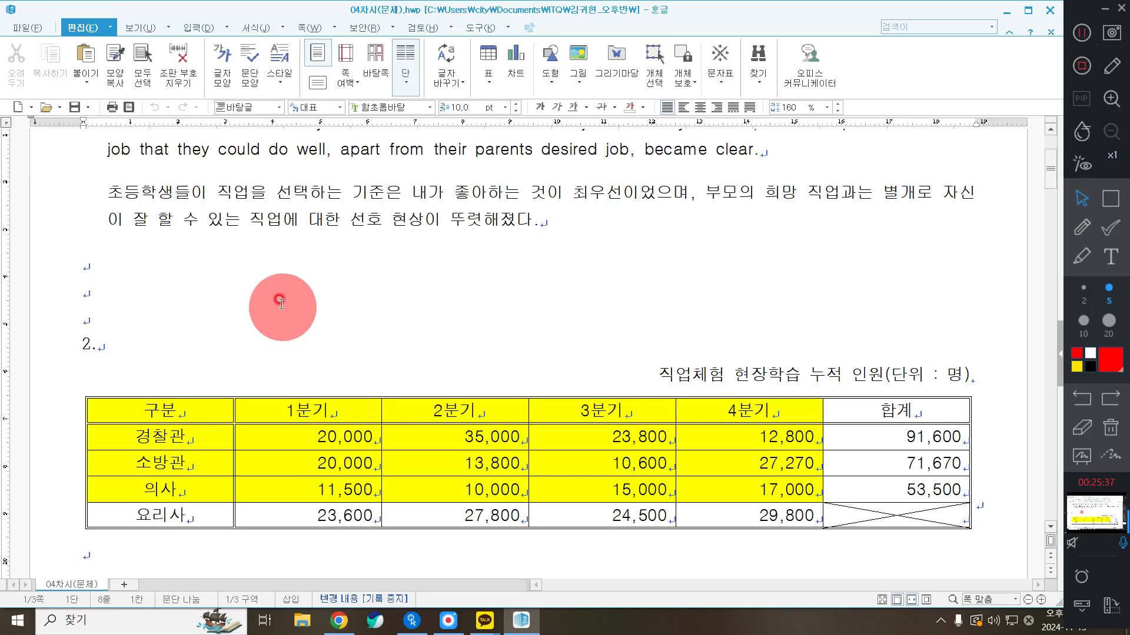
scroll(277, 353, "down", 1)
scroll(279, 394, "down", 1)
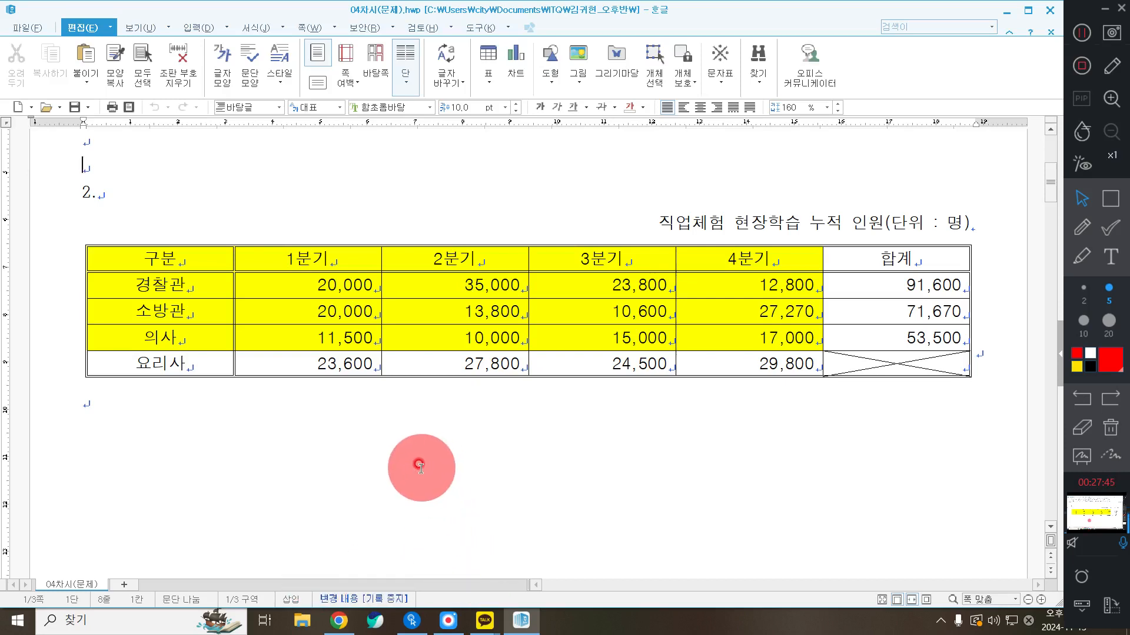
From the class chat's shared .hwp, open the 출제유형 04 folder and maximize it in Explorer
mouse_move(346, 625)
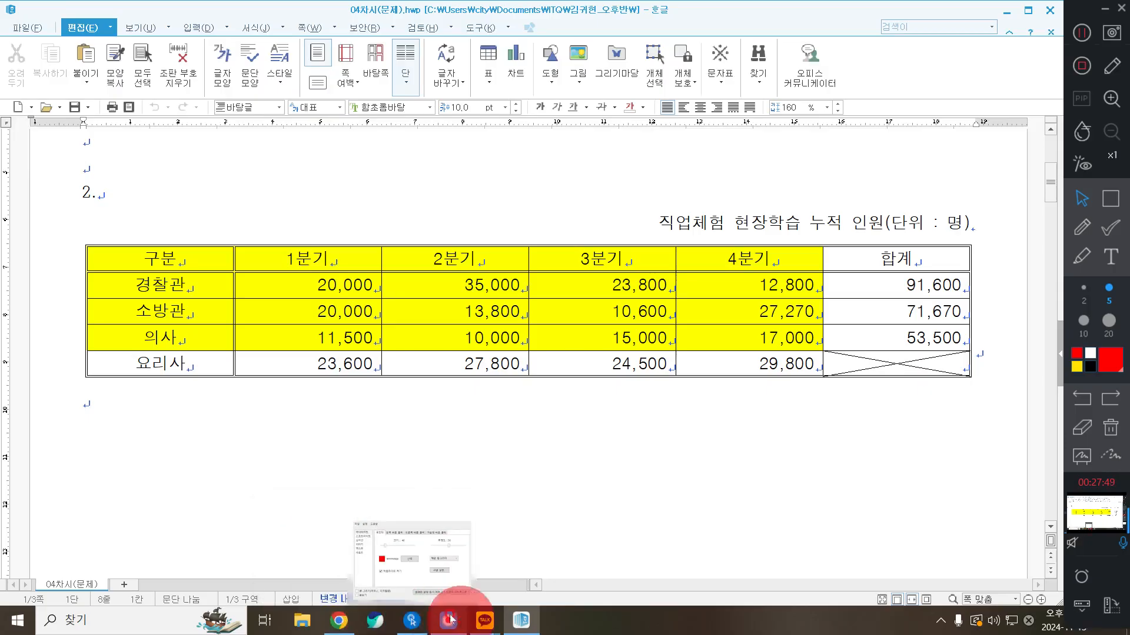
left_click(490, 623)
left_click(565, 501)
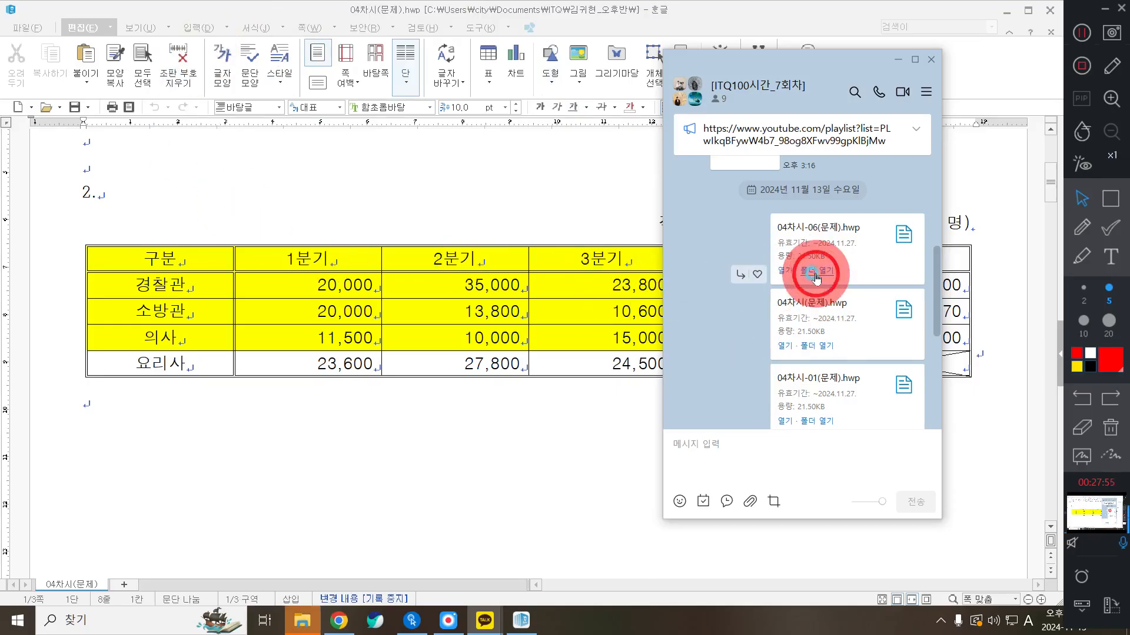
left_click(785, 275)
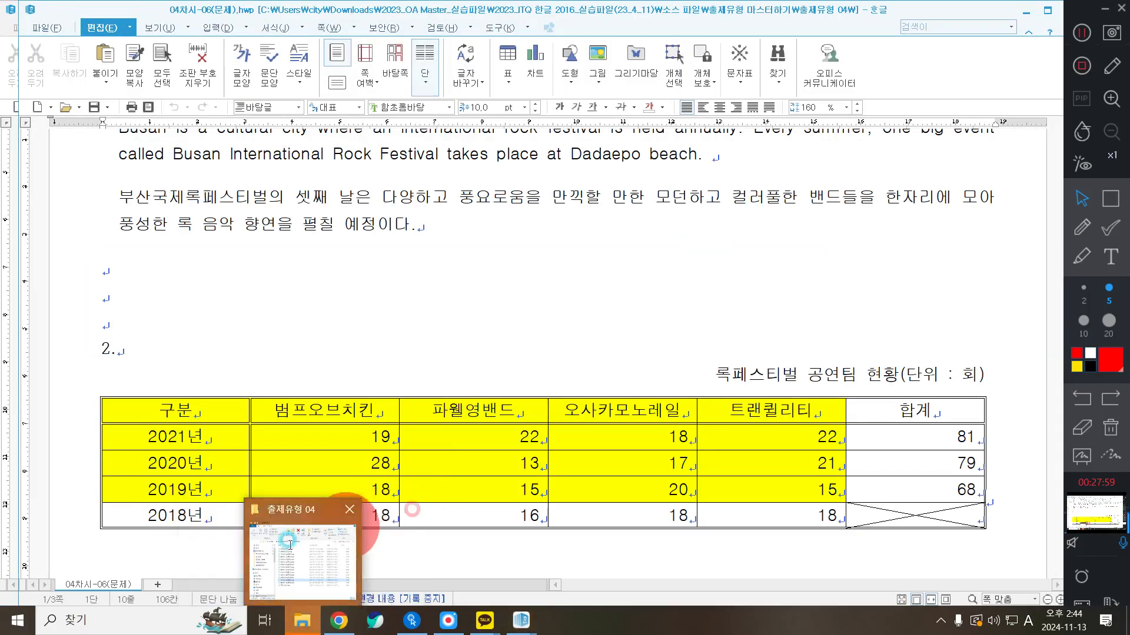
left_click(362, 529)
double_click(587, 129)
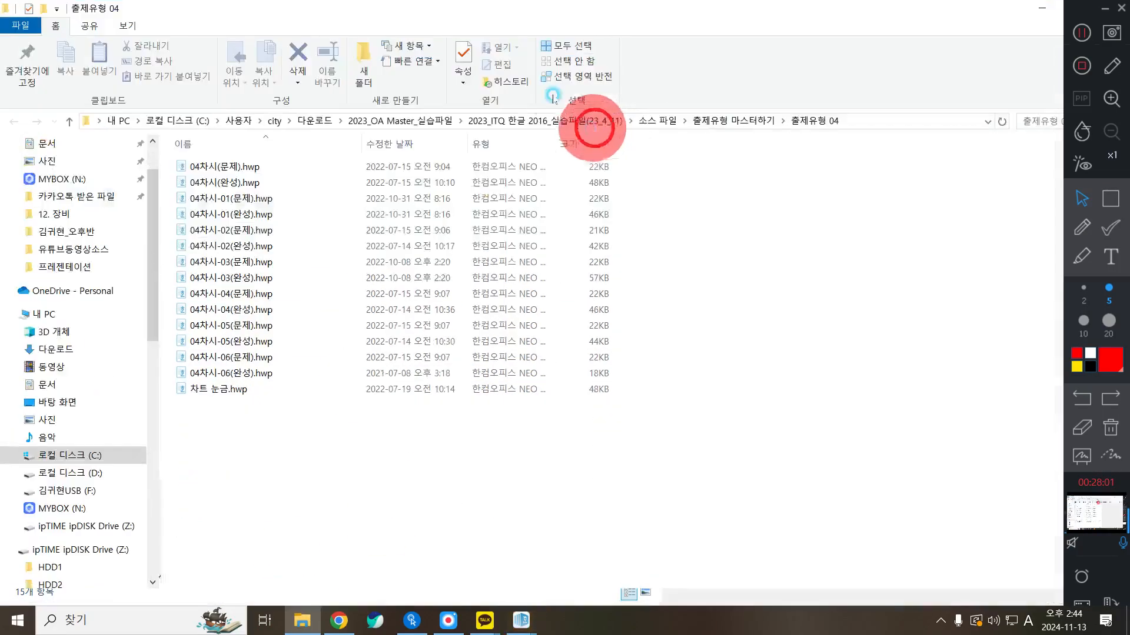
Open 04차시(완성).hwp in Hangul and shift its window slightly left
double_click(232, 182)
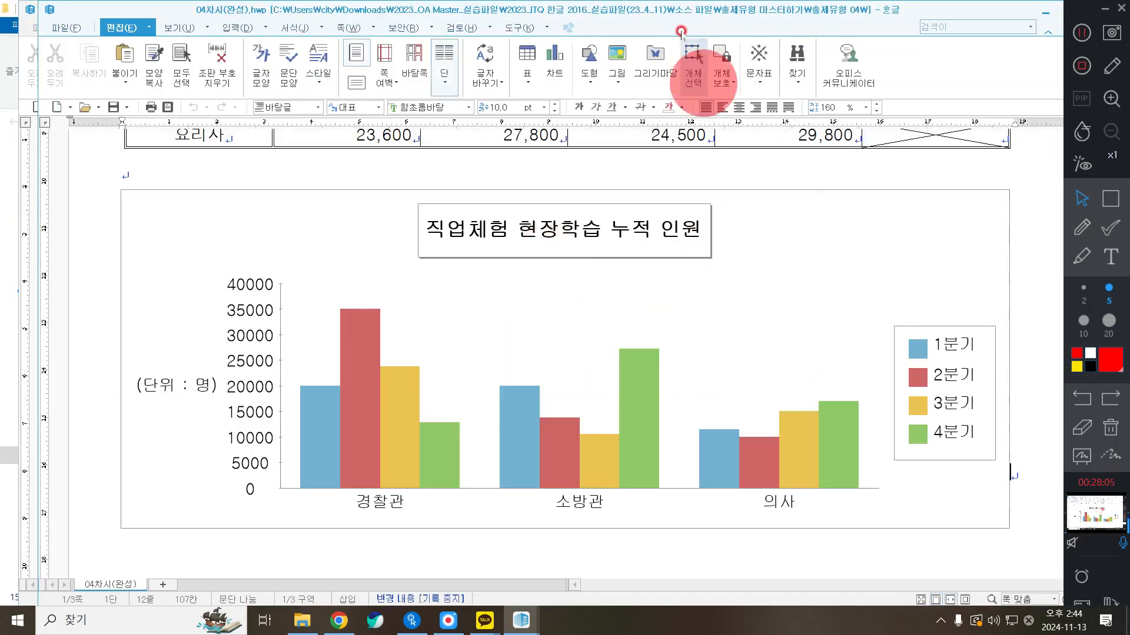
double_click(652, 8)
left_click_drag(640, 8, 613, 6)
Set the recorder's text annotation tool to size 20
left_click(1109, 382)
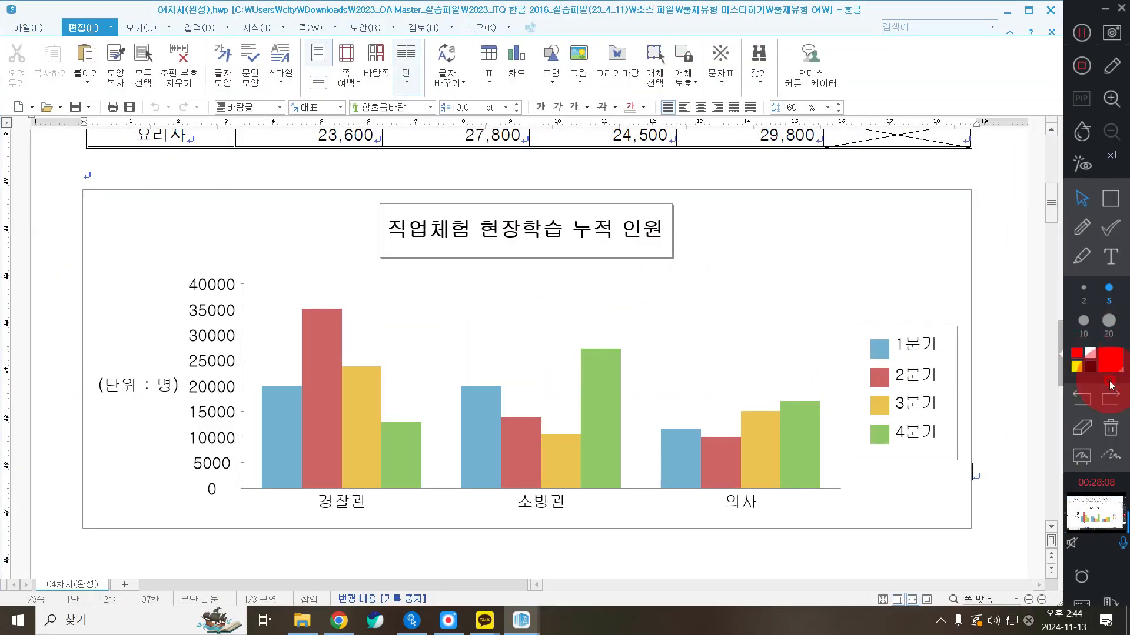
left_click(1111, 256)
left_click(975, 273)
left_click(1107, 313)
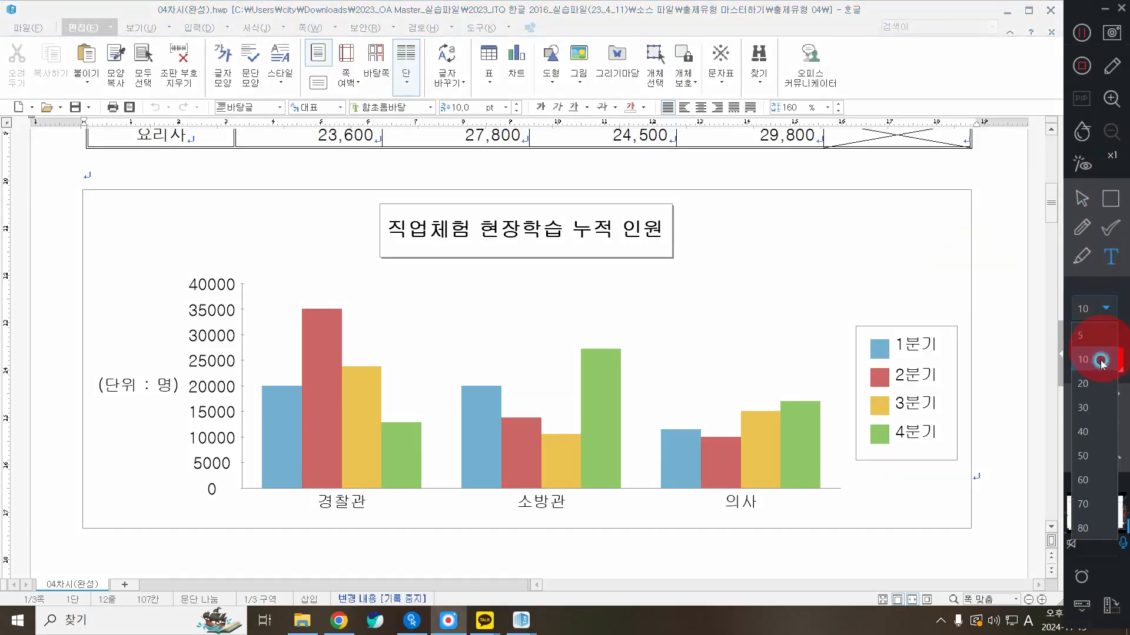
left_click(1090, 389)
left_click(1111, 258)
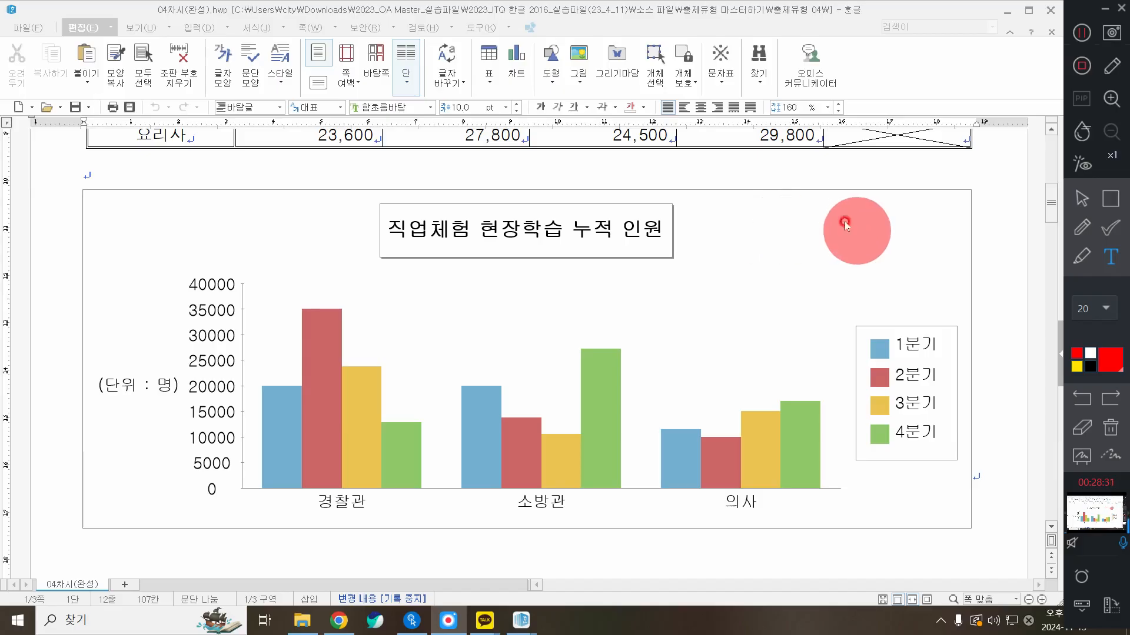
Place a text annotation box at the chart's upper right corner
left_click(802, 206)
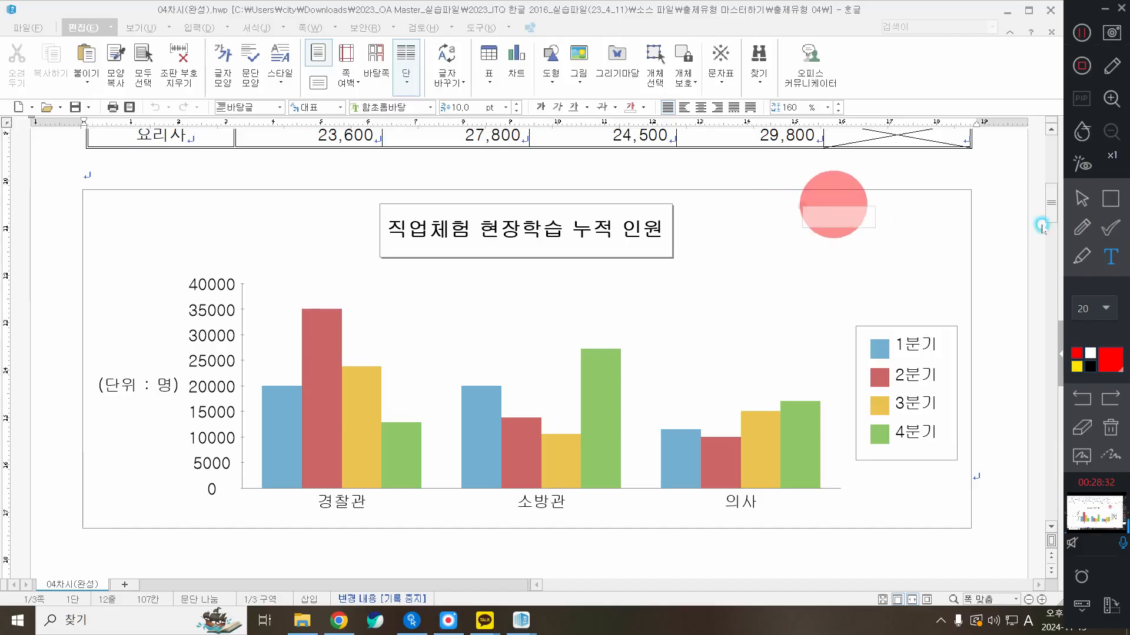
left_click(843, 205)
type("ck")
key("BackSpace")
key("BackSpace")
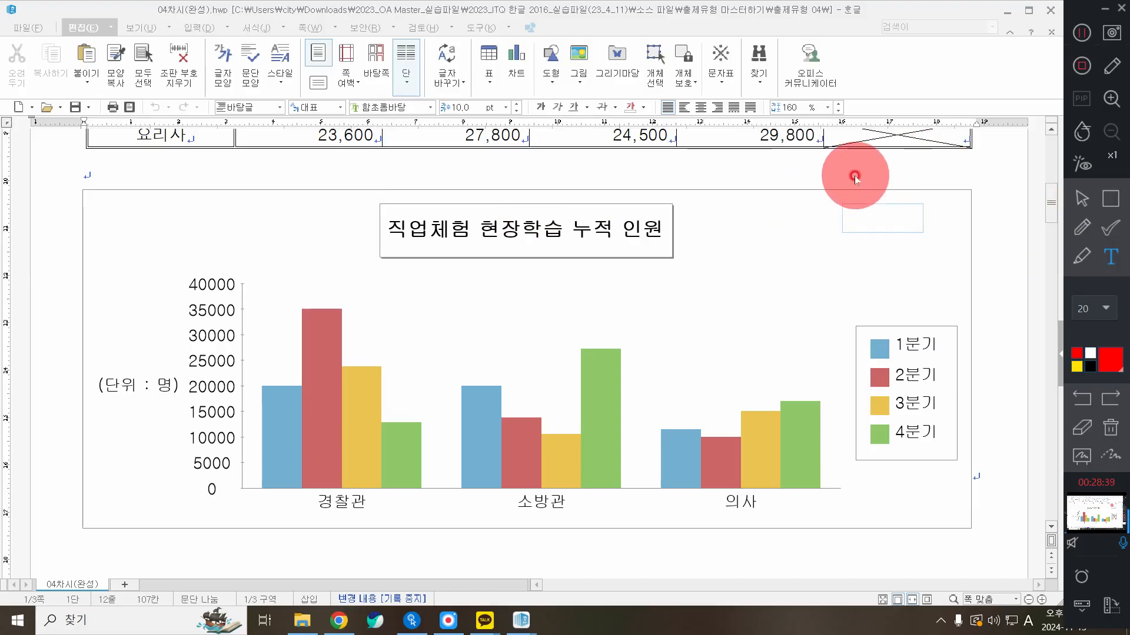
left_click(826, 205)
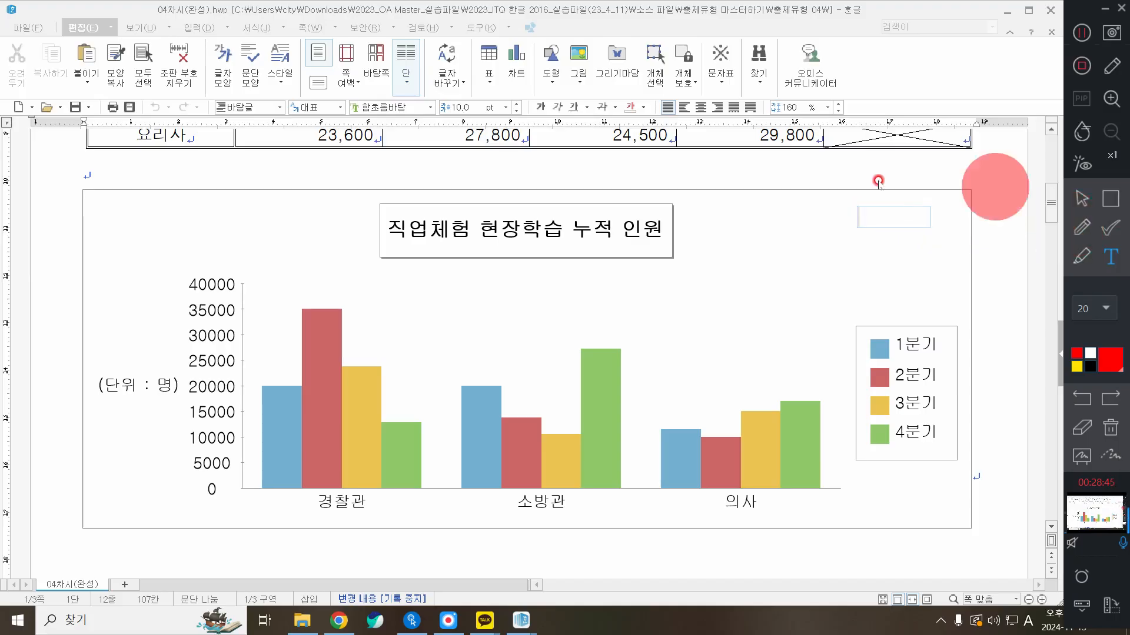
left_click(832, 212)
left_click(848, 206)
left_click(1086, 252)
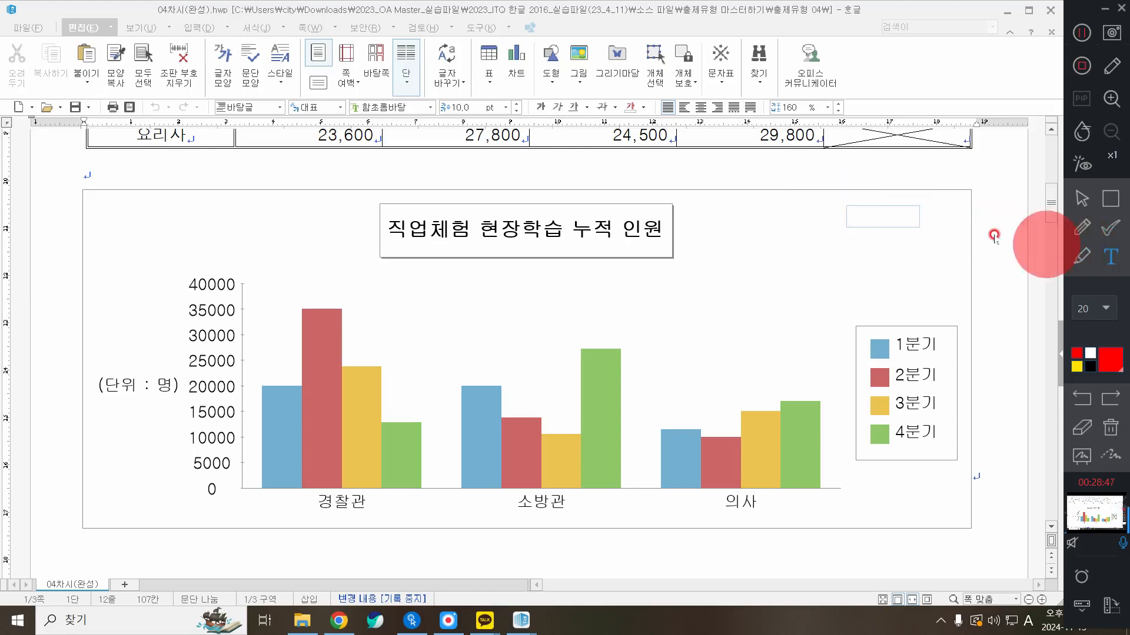
left_click(826, 205)
left_click(868, 213)
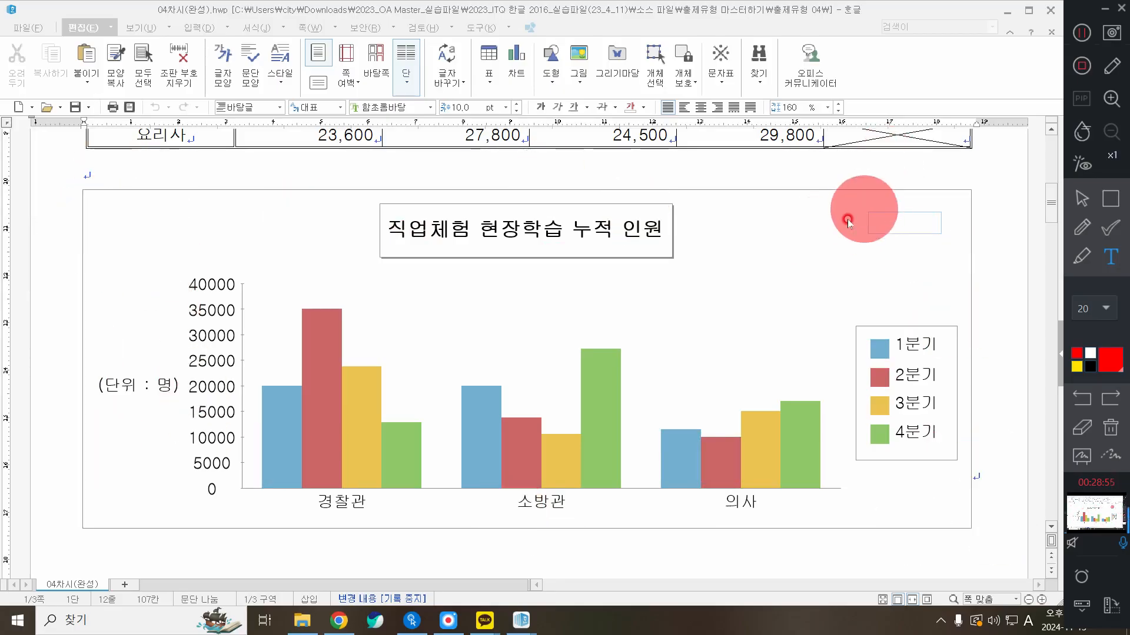
Type the Korean label 차트영역 and drag it to the chart's upper right
type("ck")
key("BackSpace")
key("BackSpace")
key("Hangul")
type("차트")
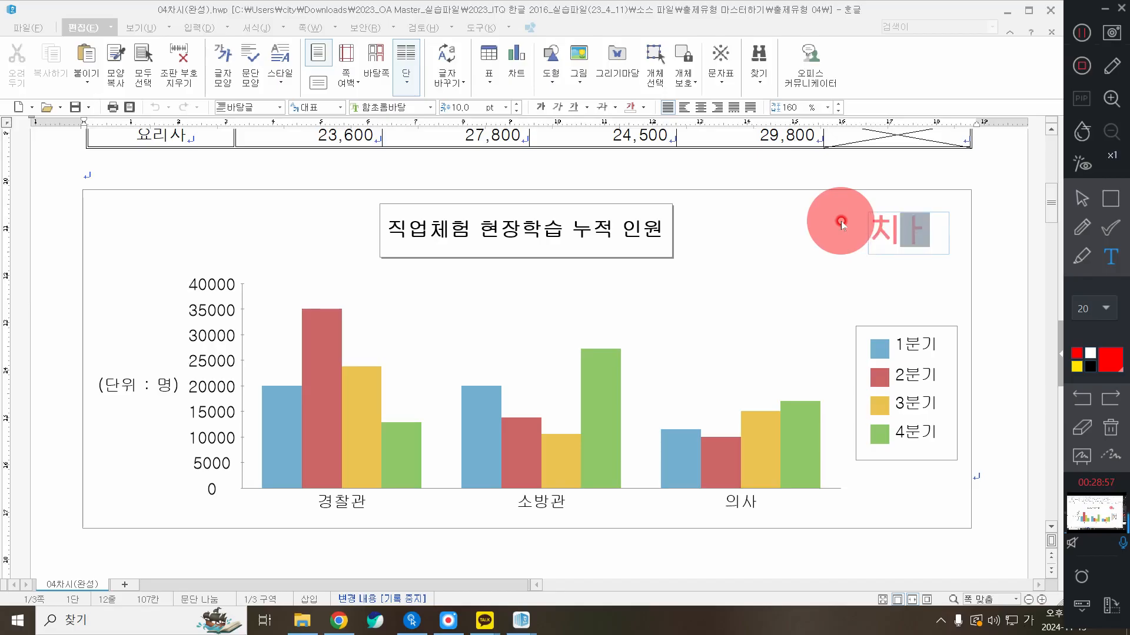
key("BackSpace")
key("BackSpace")
type("차트챁")
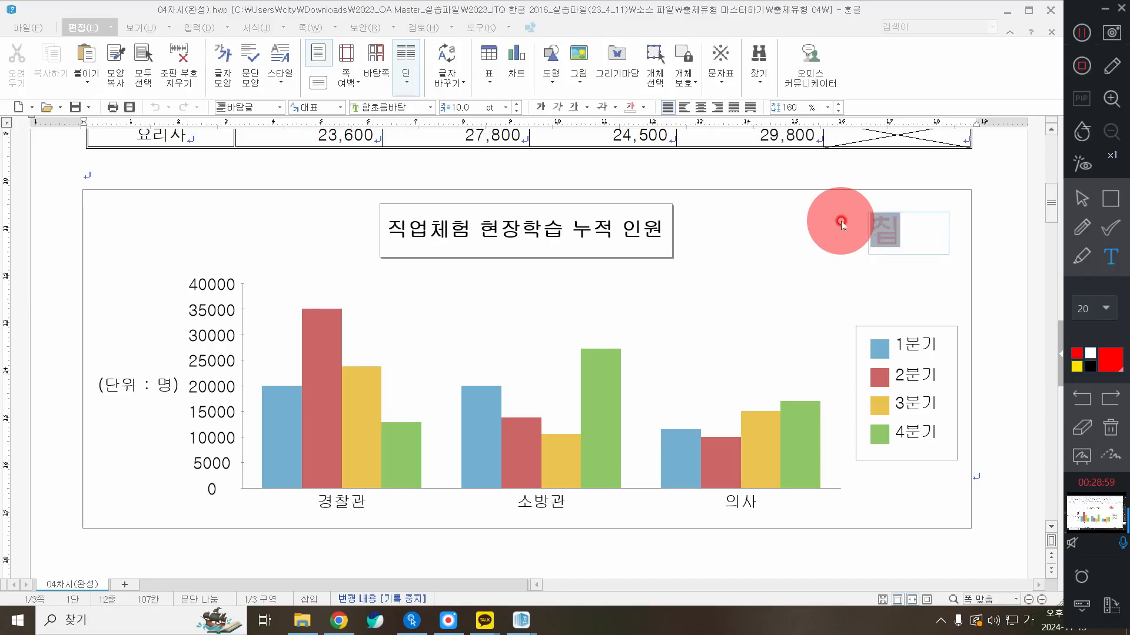
key("BackSpace")
type("차틍")
type("영역")
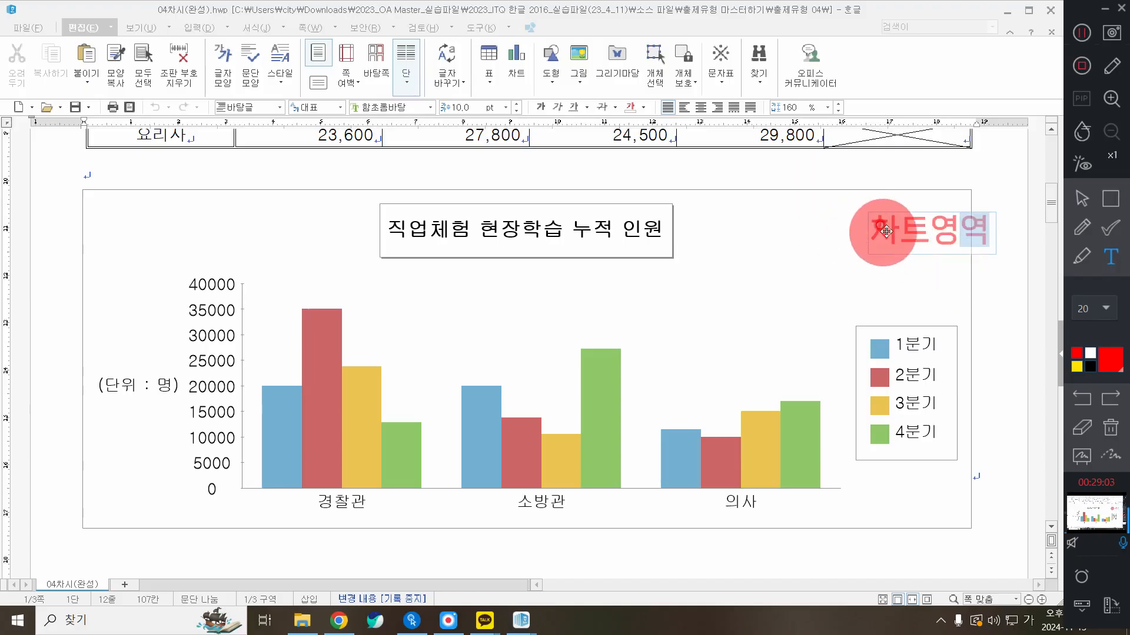
left_click_drag(901, 249, 862, 237)
Finish the 차트영역 label and start a new label reading 챁트제목 over the chart title
left_click(469, 224)
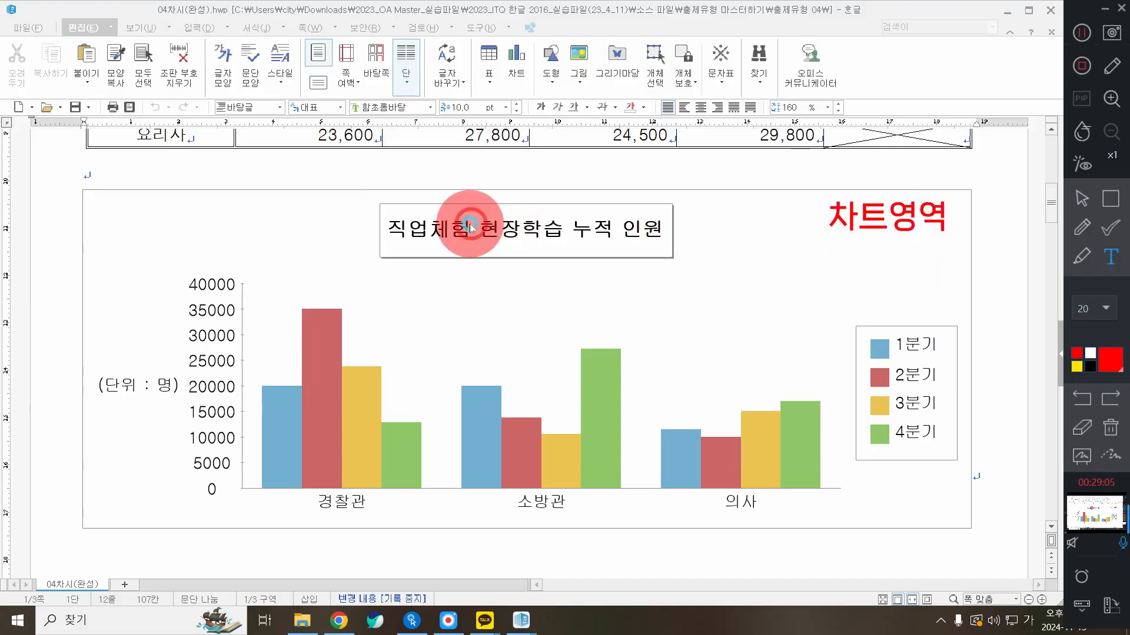
left_click(464, 220)
type("챁트제목")
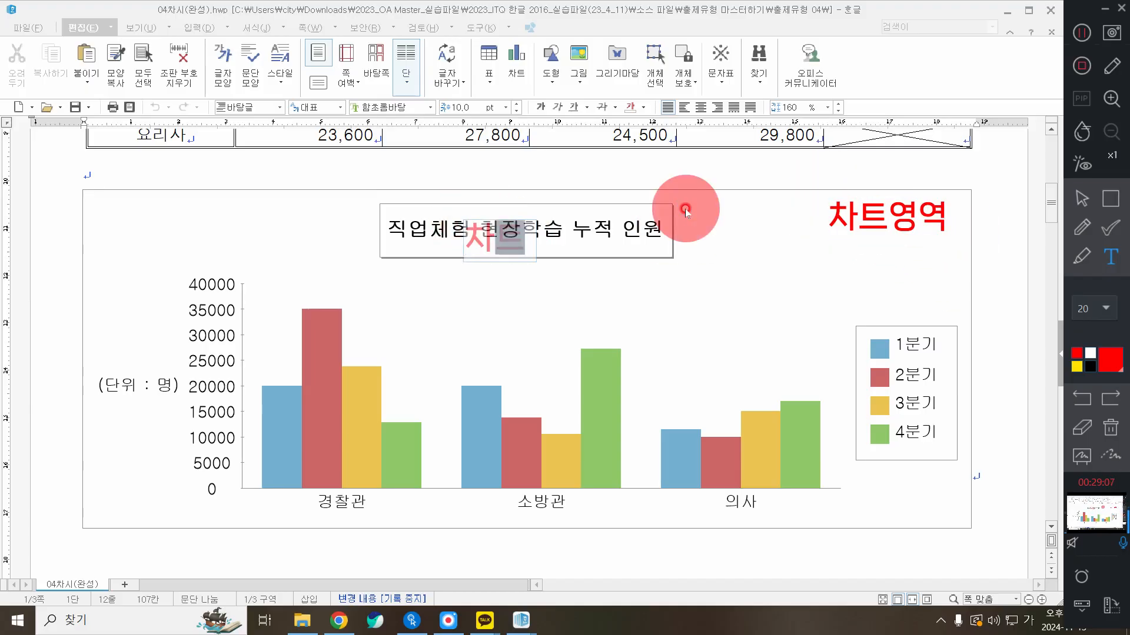
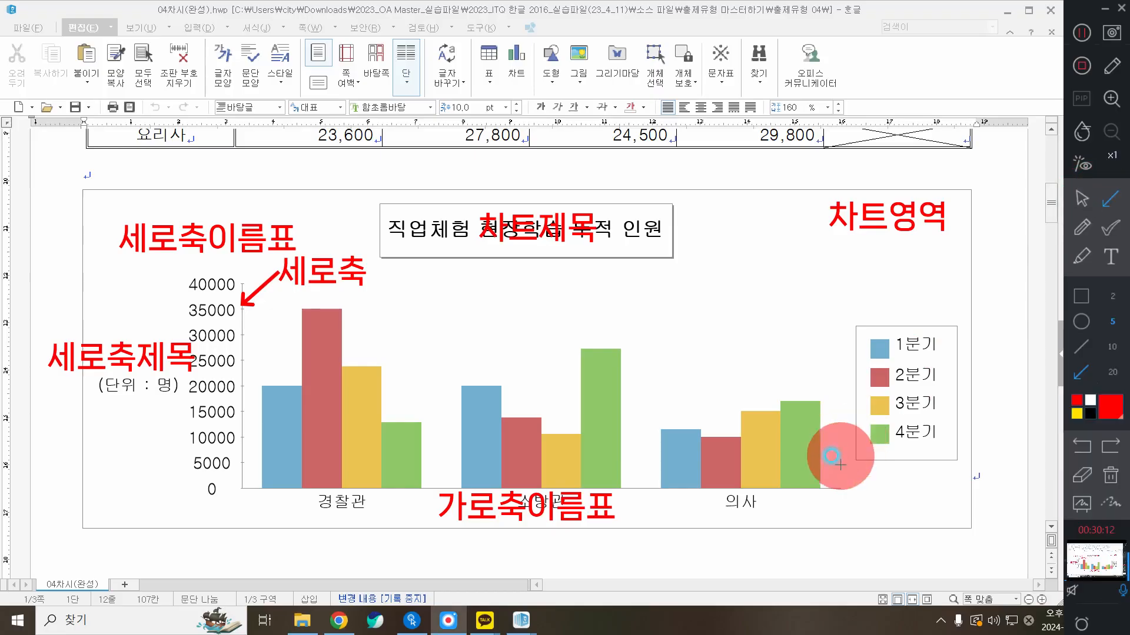
Add a 가로축 label next to the chart's horizontal axis
left_click(1110, 256)
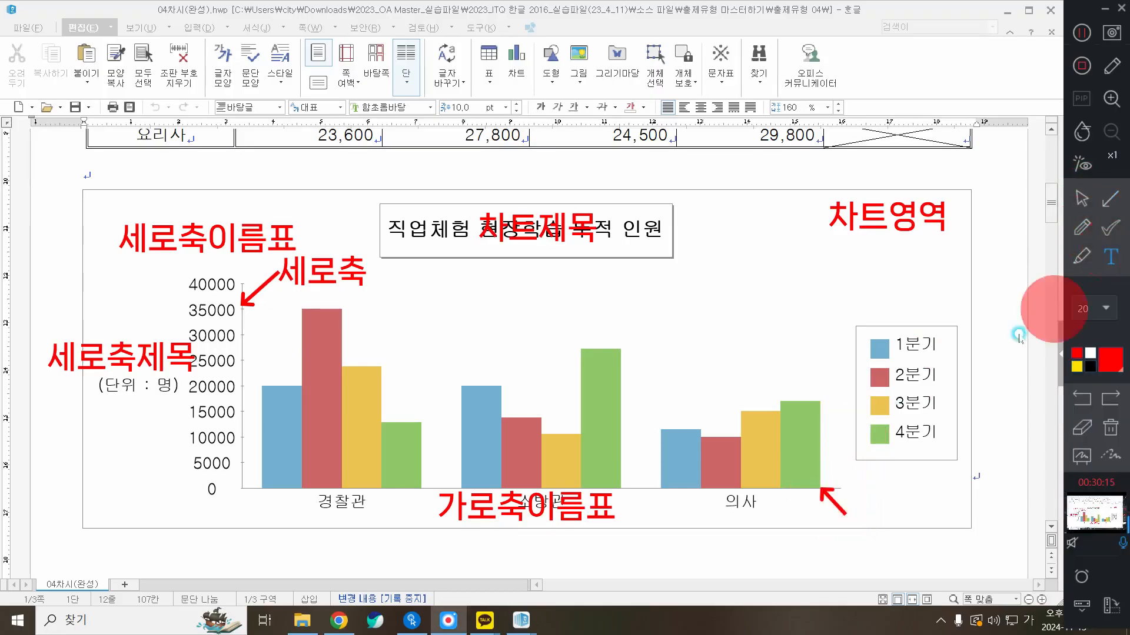
left_click(814, 528)
type("가로축")
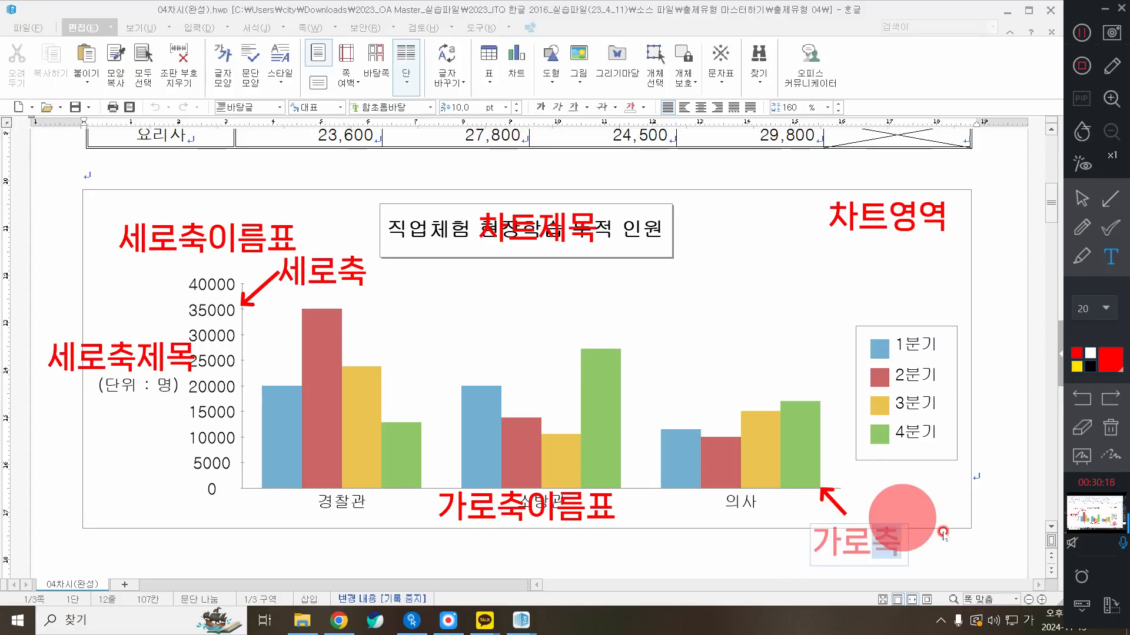
left_click_drag(858, 539, 848, 535)
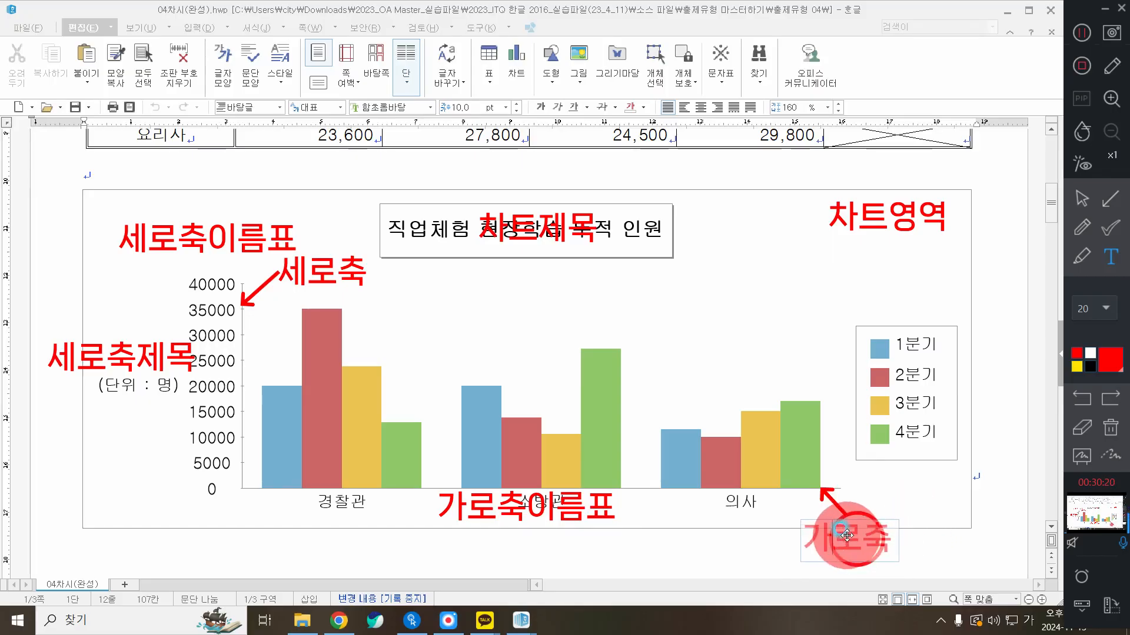
Add a 범례 label beside the chart legend to finish the annotations
left_click(1111, 257)
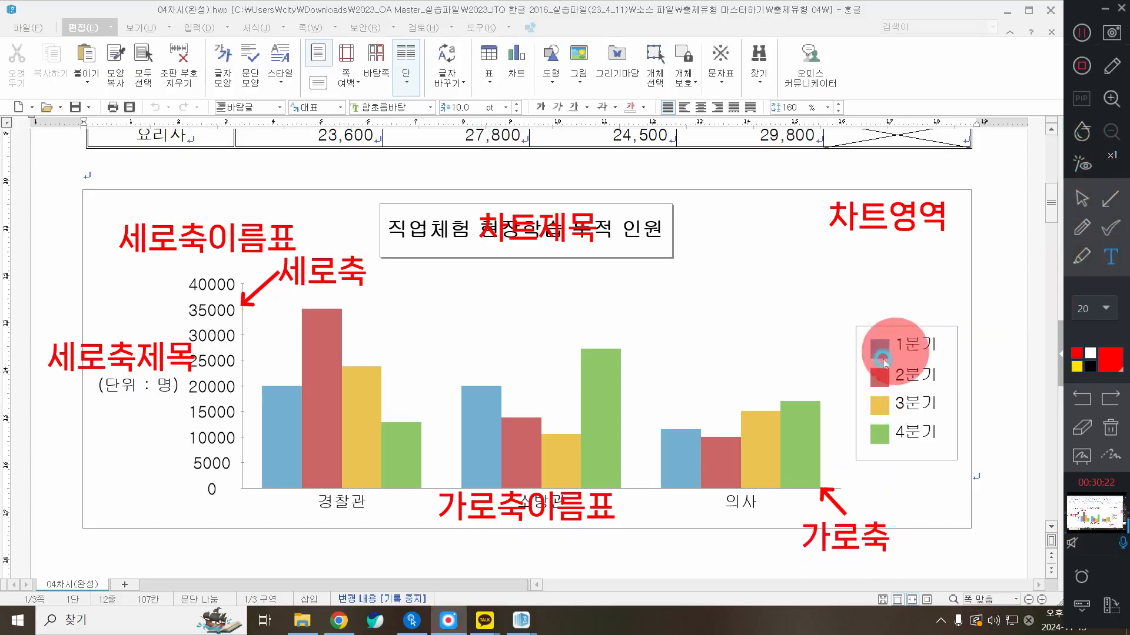
left_click(873, 379)
type("범례")
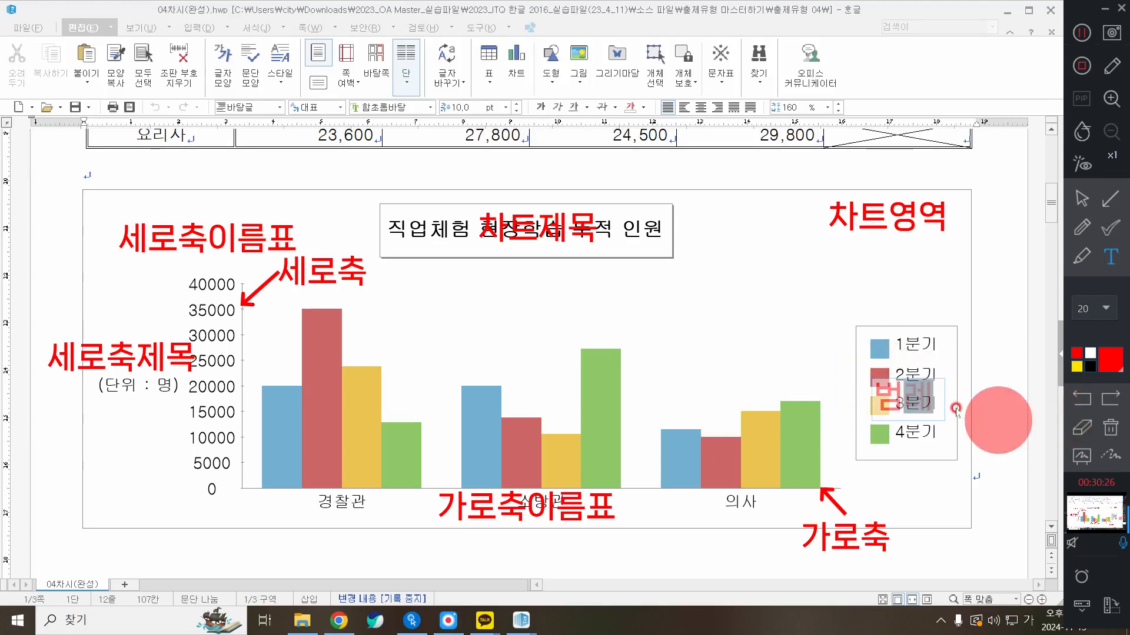
left_click(1007, 370)
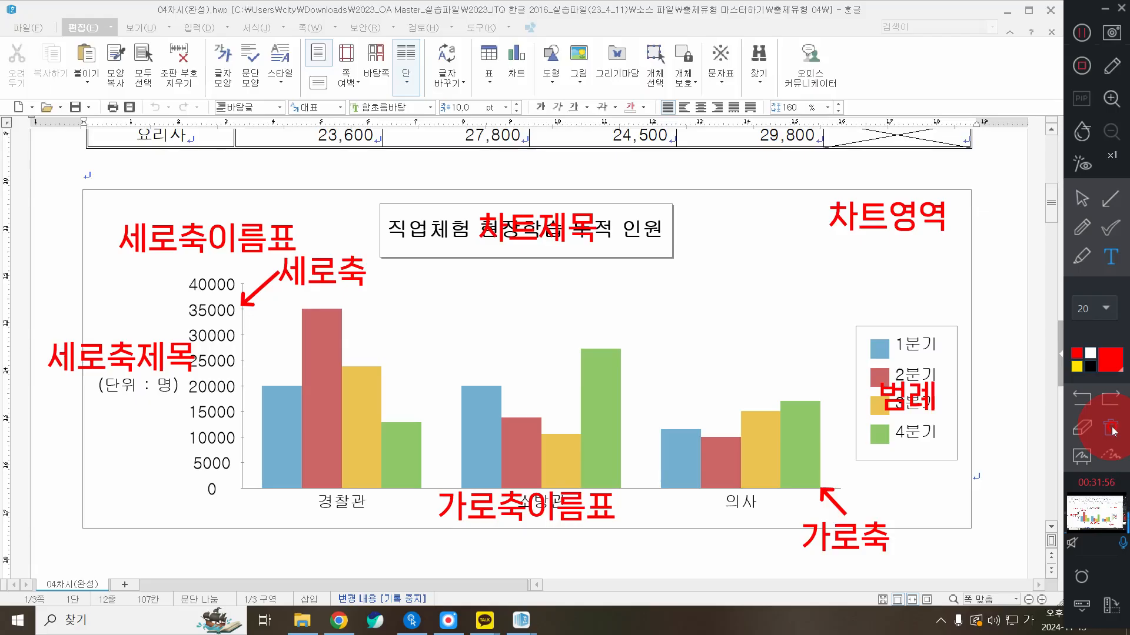
left_click(1111, 429)
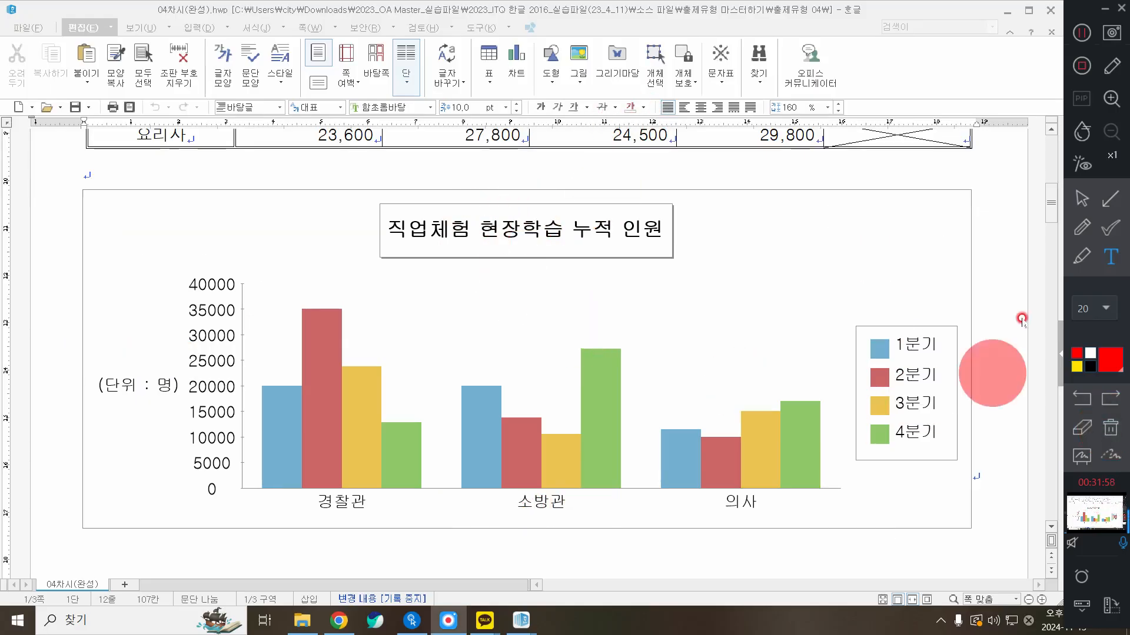
Close the finished 04차시(완성) example document
left_click(1083, 199)
left_click(1050, 10)
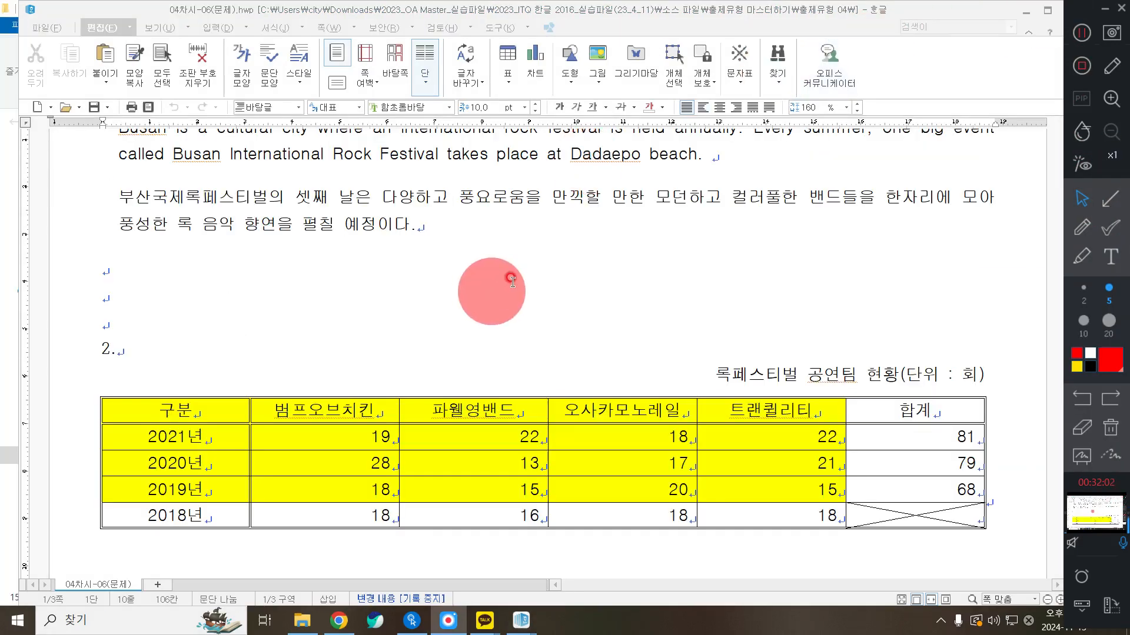
left_click(514, 278)
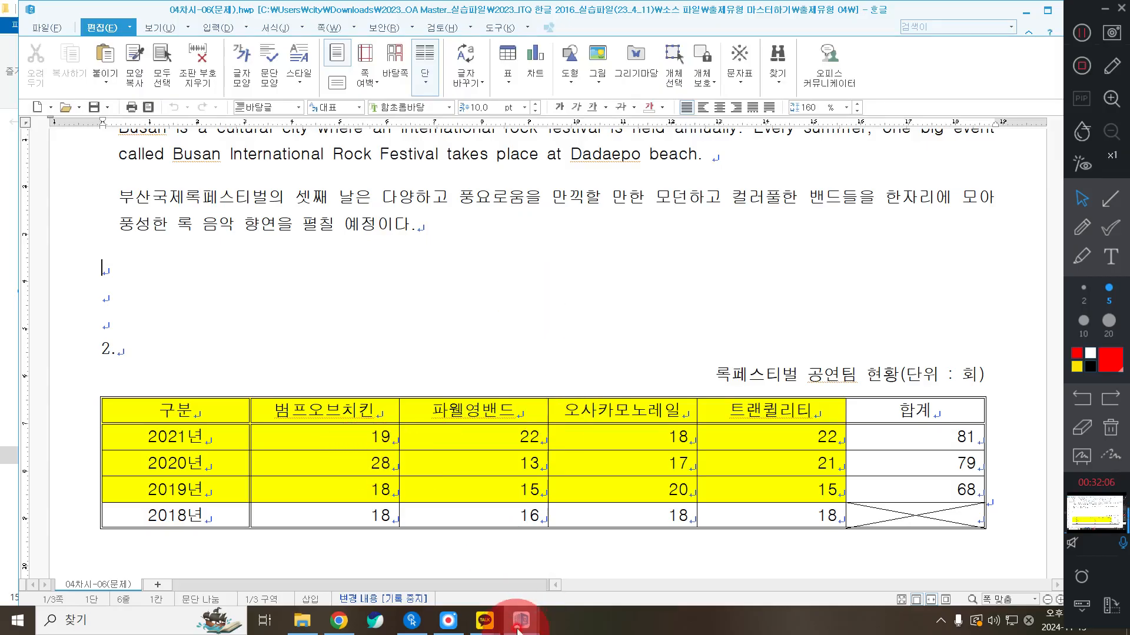
Switch to 04차시(문제) and close the 04차시-06(문제) document
mouse_move(518, 625)
left_click(441, 540)
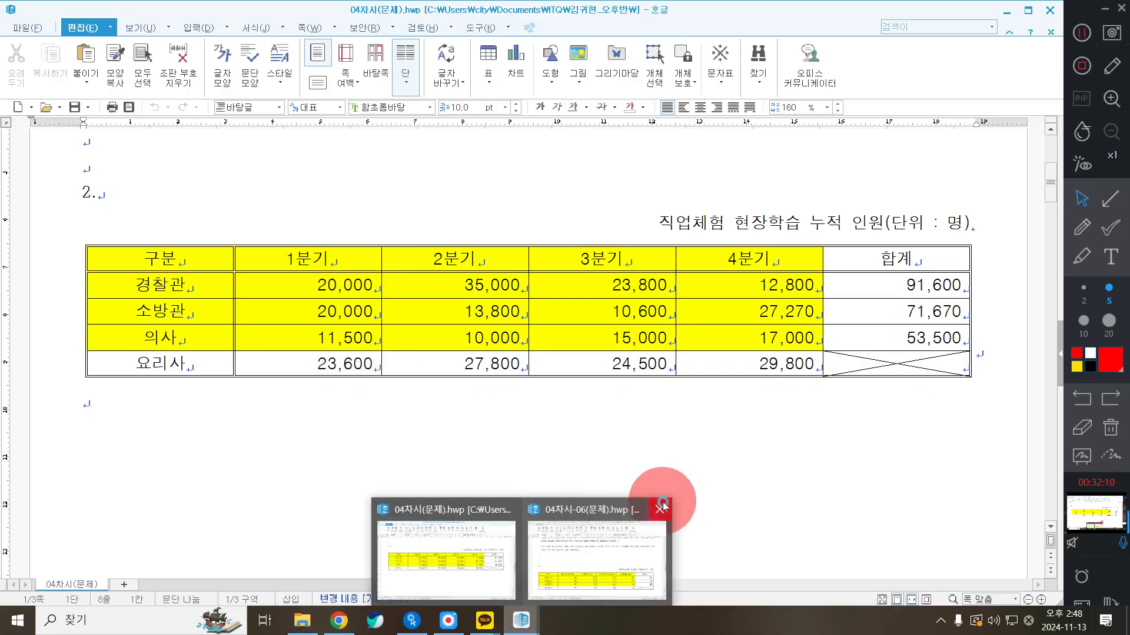
left_click(663, 505)
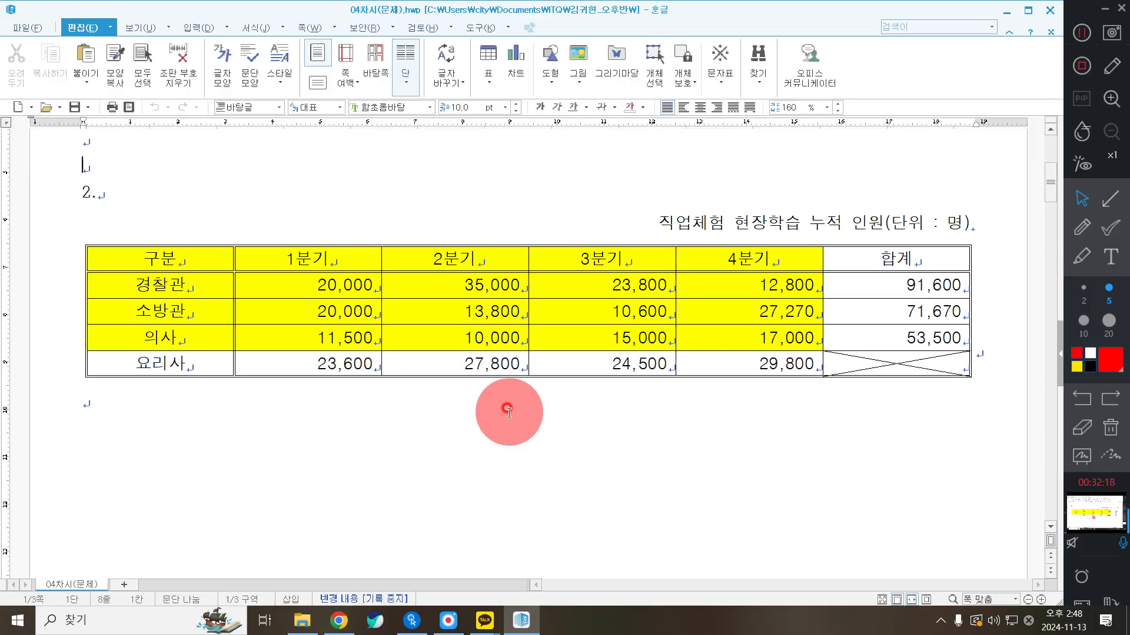
left_click(1097, 231)
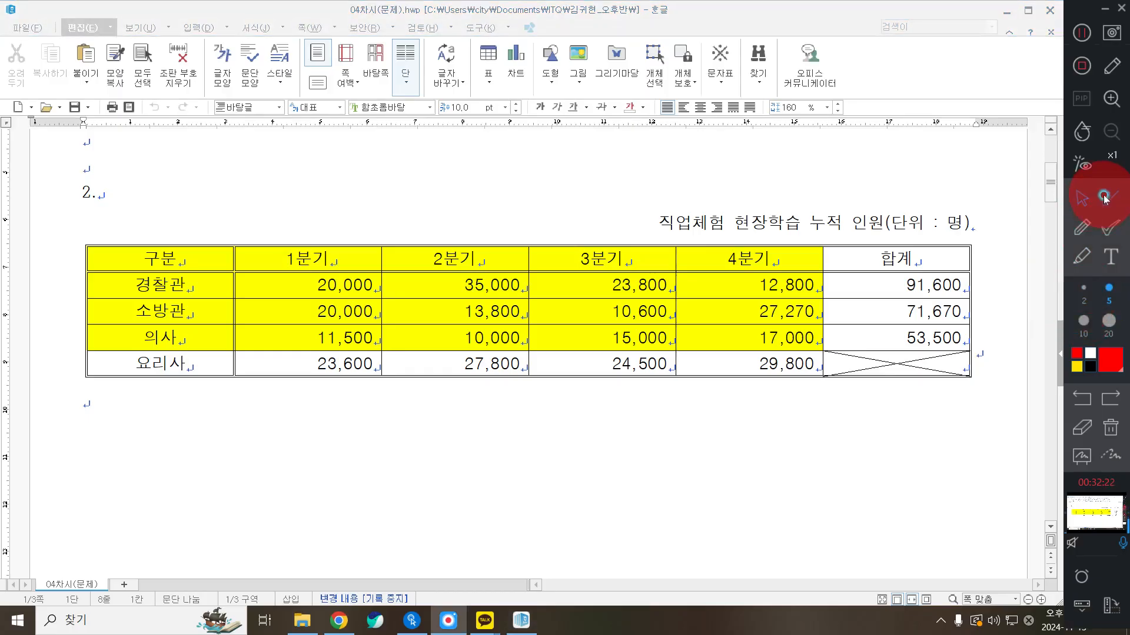
left_click(1104, 199)
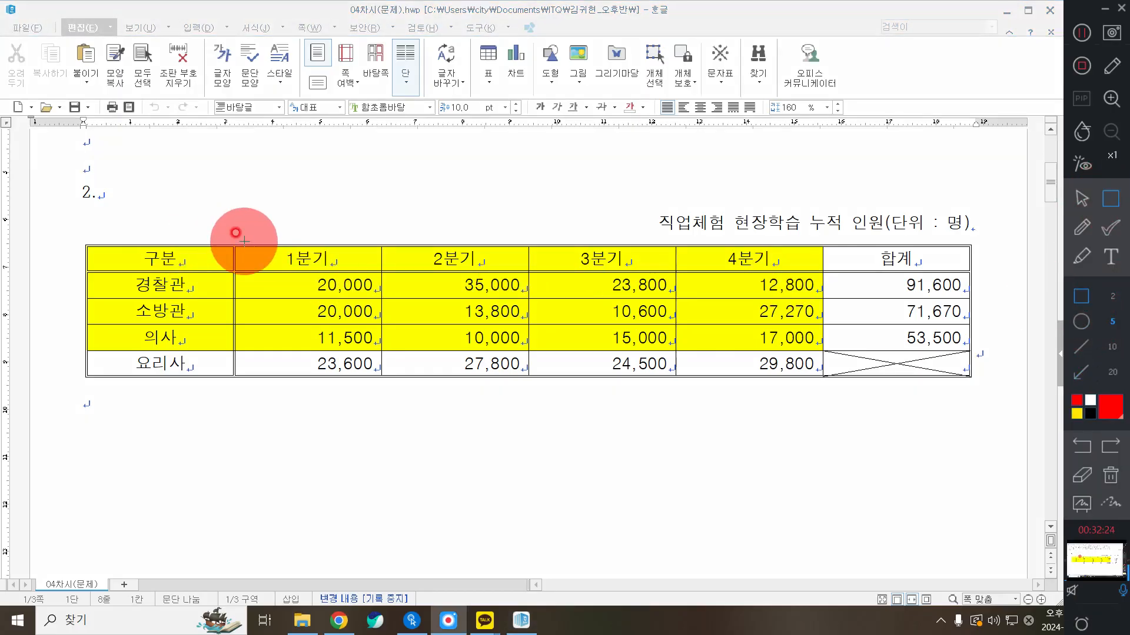
mouse_move(234, 241)
left_mouse_down()
mouse_move(802, 373)
mouse_move(812, 343)
left_mouse_up()
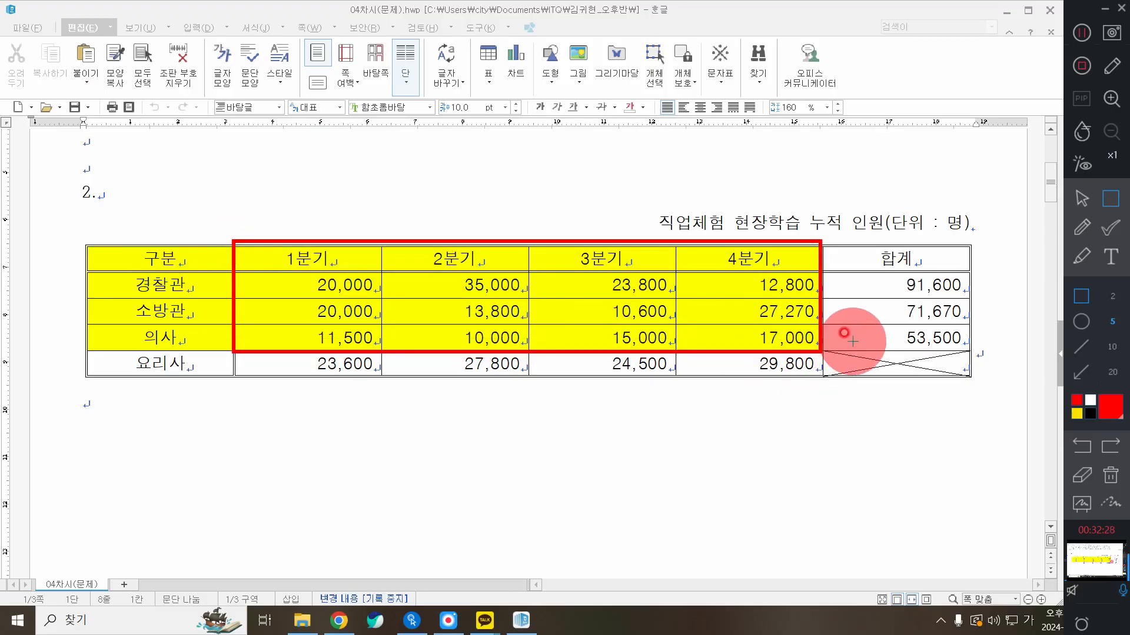
mouse_move(75, 343)
left_mouse_down()
mouse_move(314, 398)
mouse_move(257, 399)
left_mouse_up()
left_click_drag(72, 230, 829, 353)
key("ctrl+z")
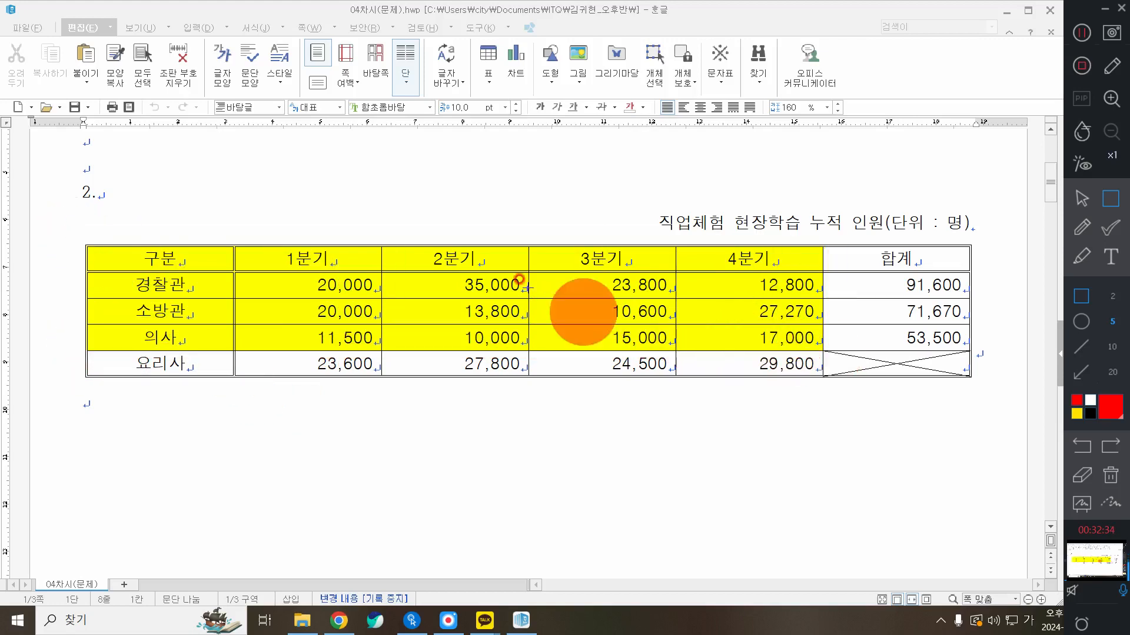
mouse_move(82, 240)
left_mouse_down()
mouse_move(582, 338)
mouse_move(797, 367)
mouse_move(829, 354)
left_mouse_up()
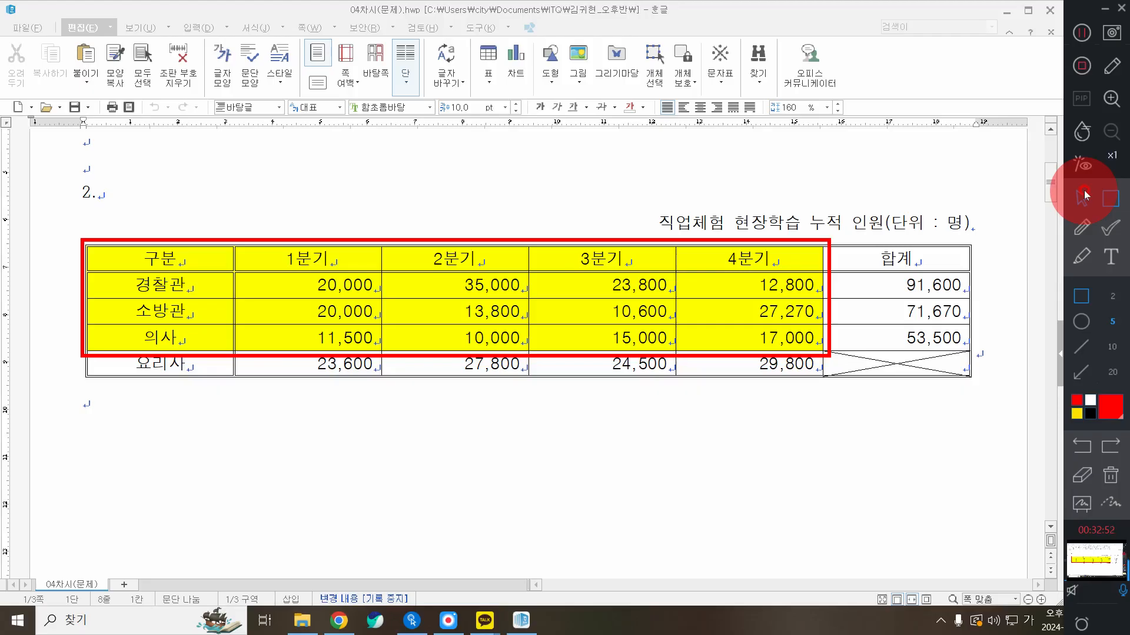
left_click(1110, 475)
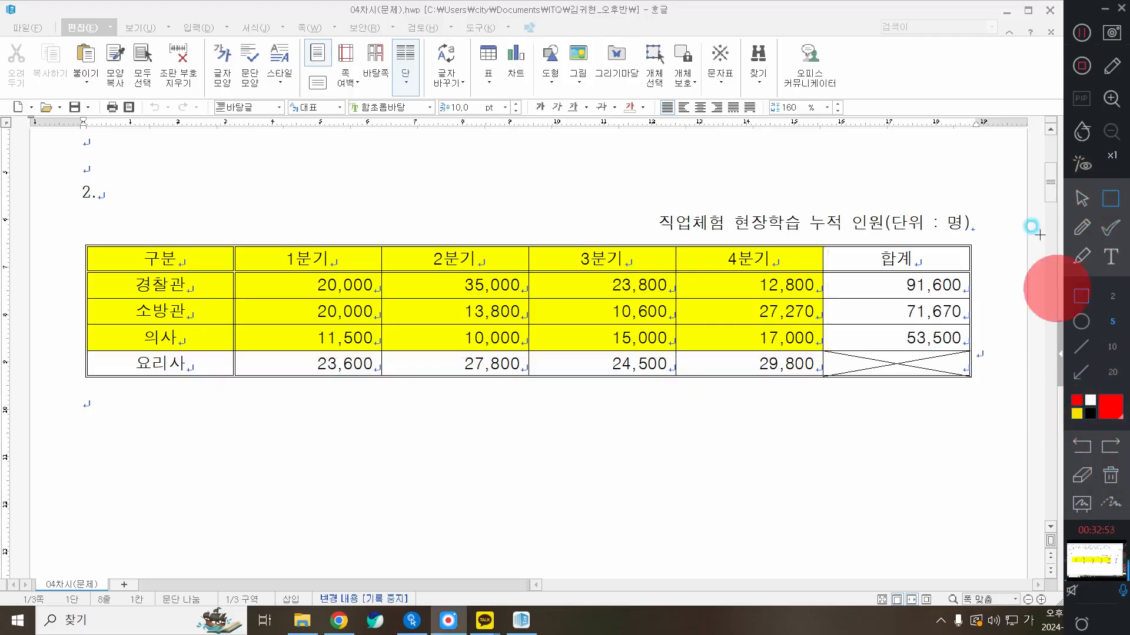
left_click(1081, 199)
Block-select the table cells from 구분 through 17,000 (A1:E4) as the chart's data range
left_click_drag(157, 259, 746, 340)
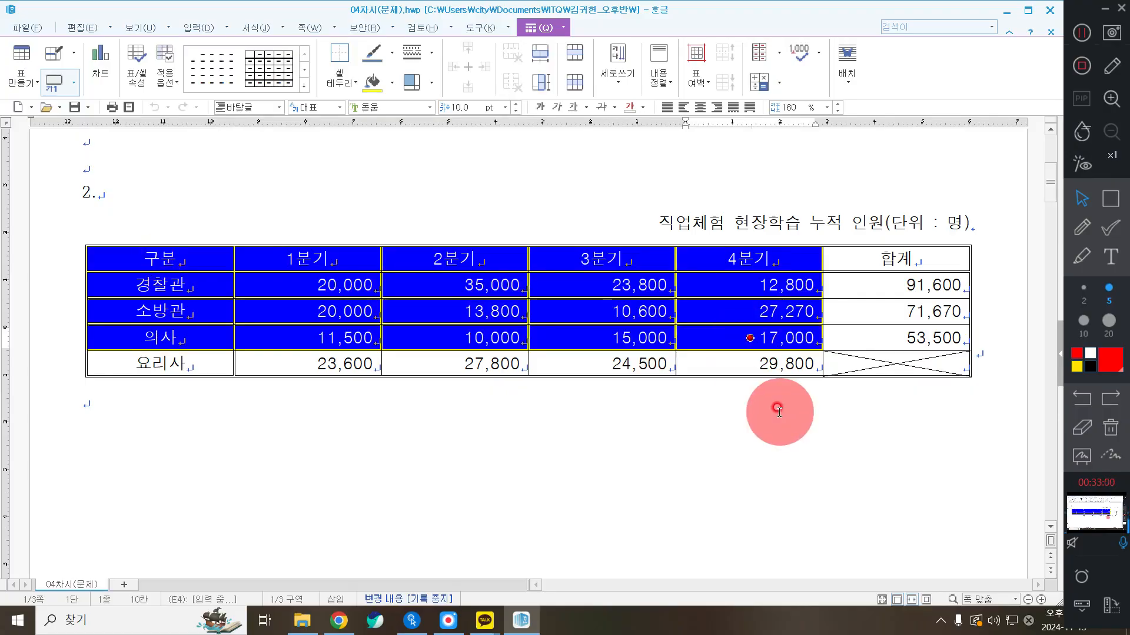
left_click(228, 193)
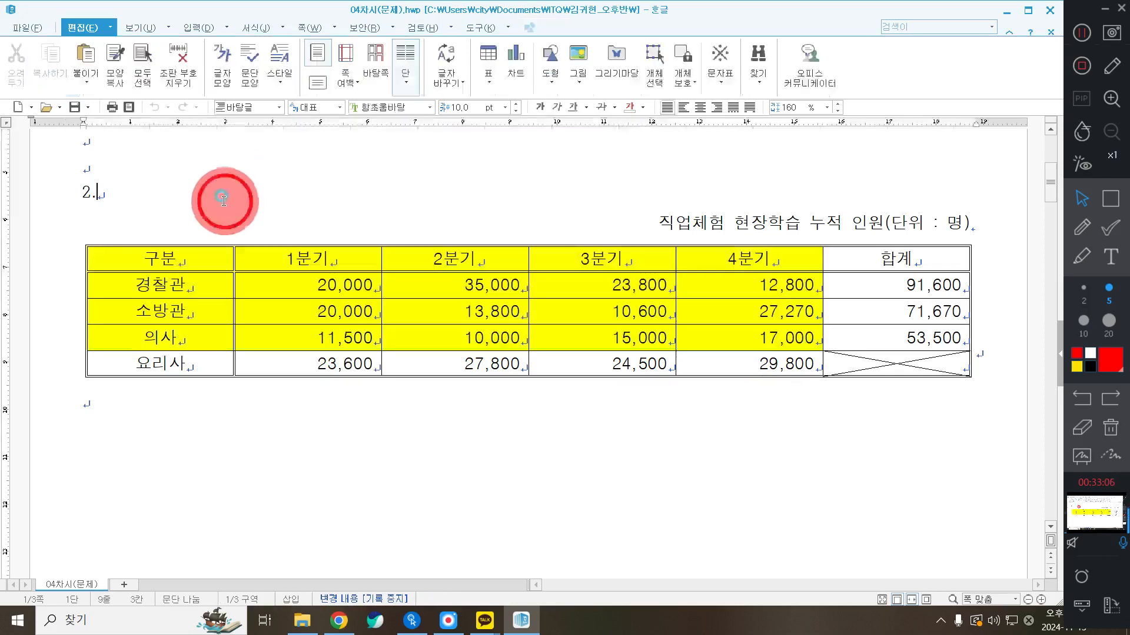
left_click(146, 244)
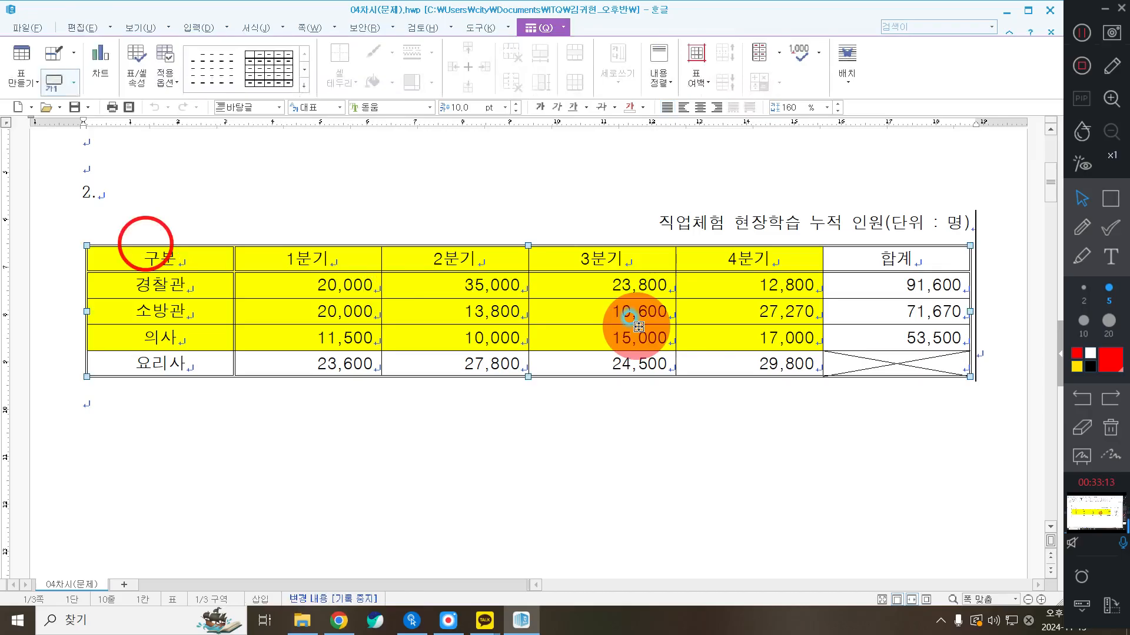
left_click(447, 194)
left_click_drag(147, 260, 696, 344)
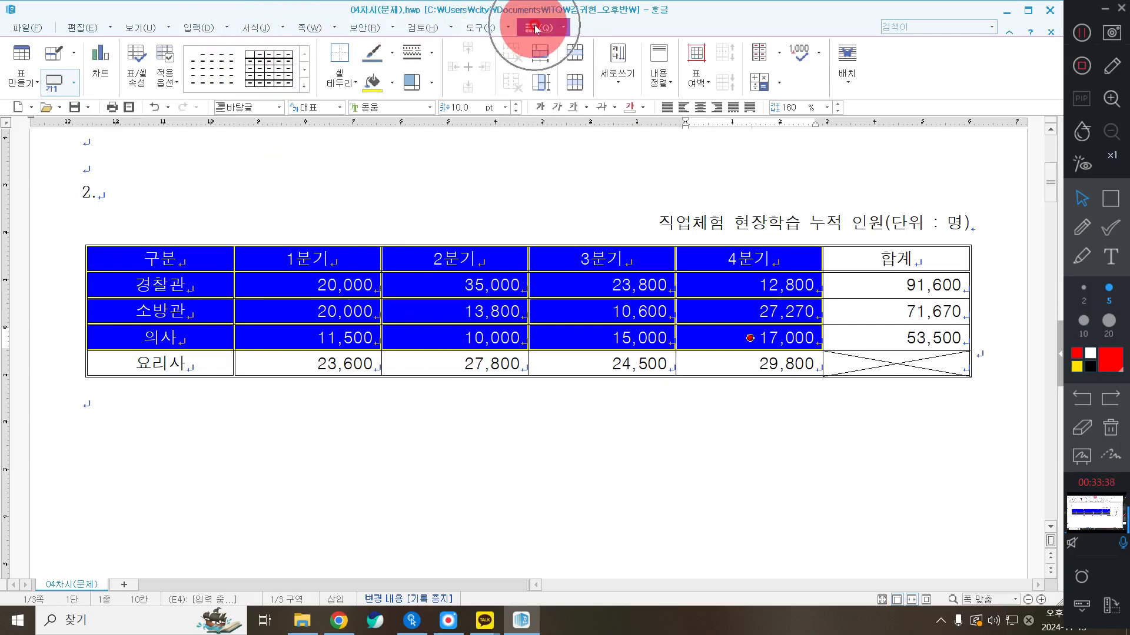
left_click(105, 72)
left_click(105, 71)
Insert a clustered column chart of 경찰관, 소방관 and 의사 quarterly figures from the selection
left_click(104, 72)
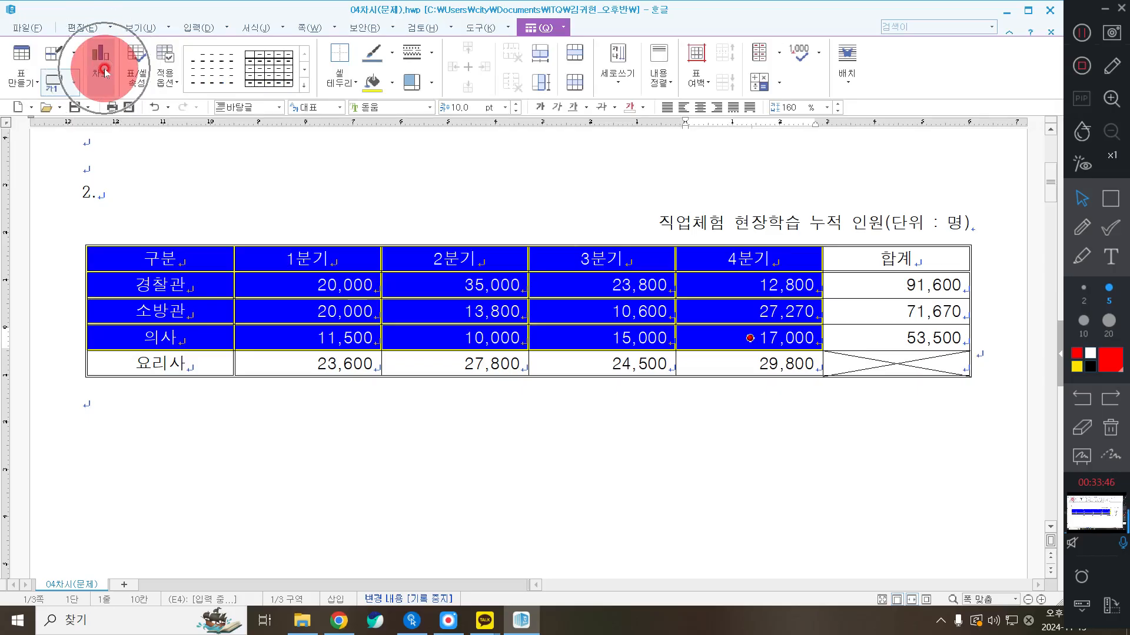
scroll(715, 389, "down", 4)
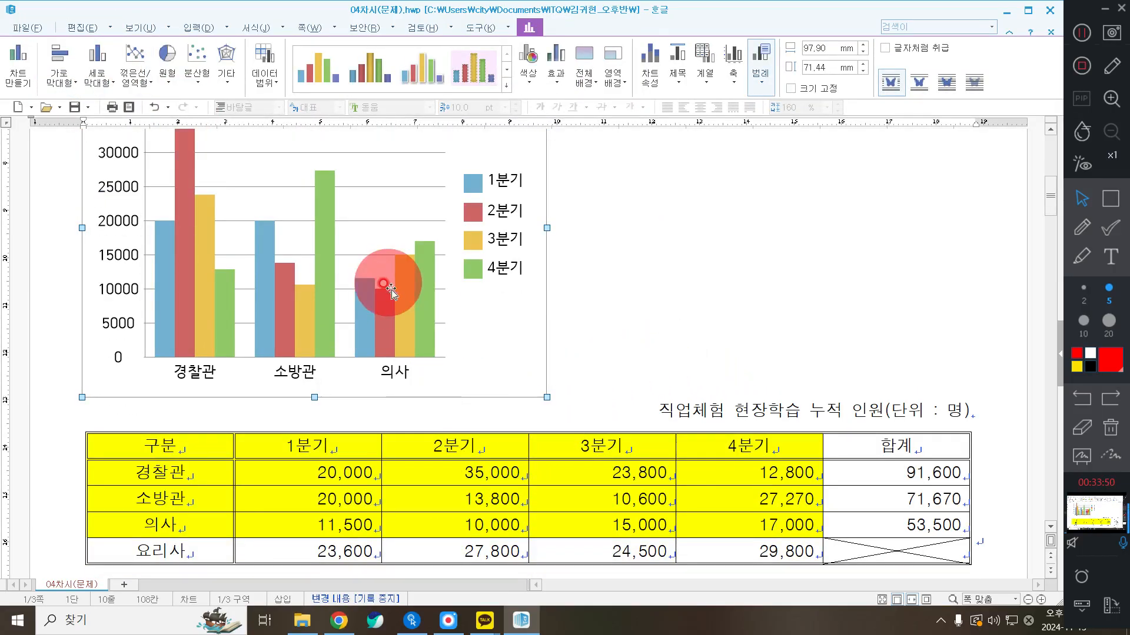
scroll(382, 294, "up", 2)
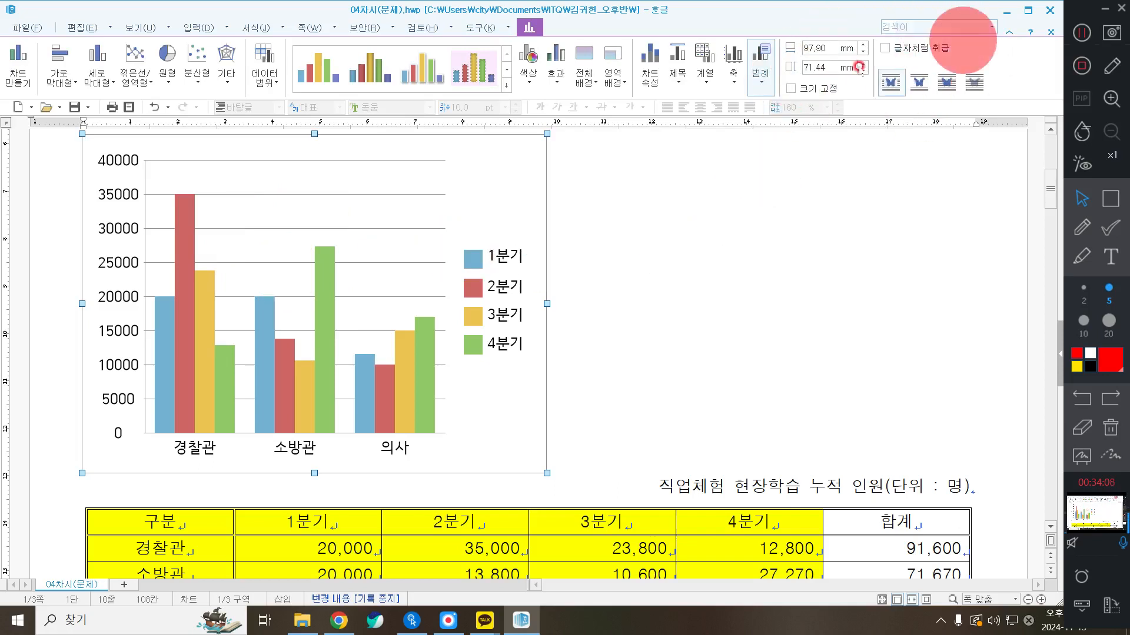
Turn on 글자처럼 취급 so the chart sits on its own line below the table
left_click(936, 50)
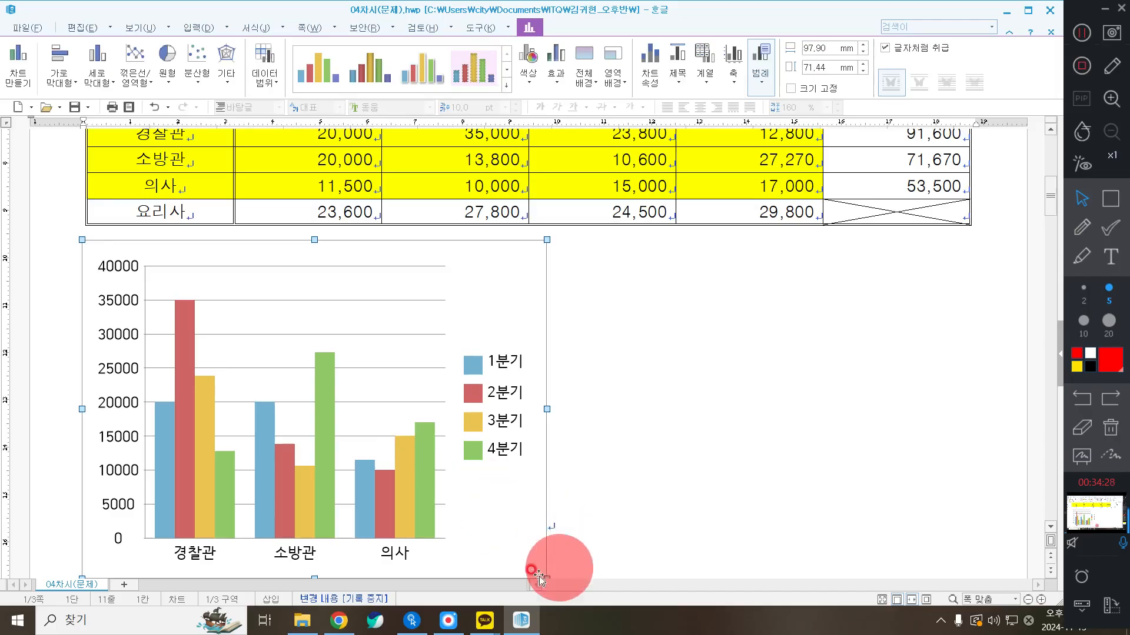
scroll(489, 512, "down", 2)
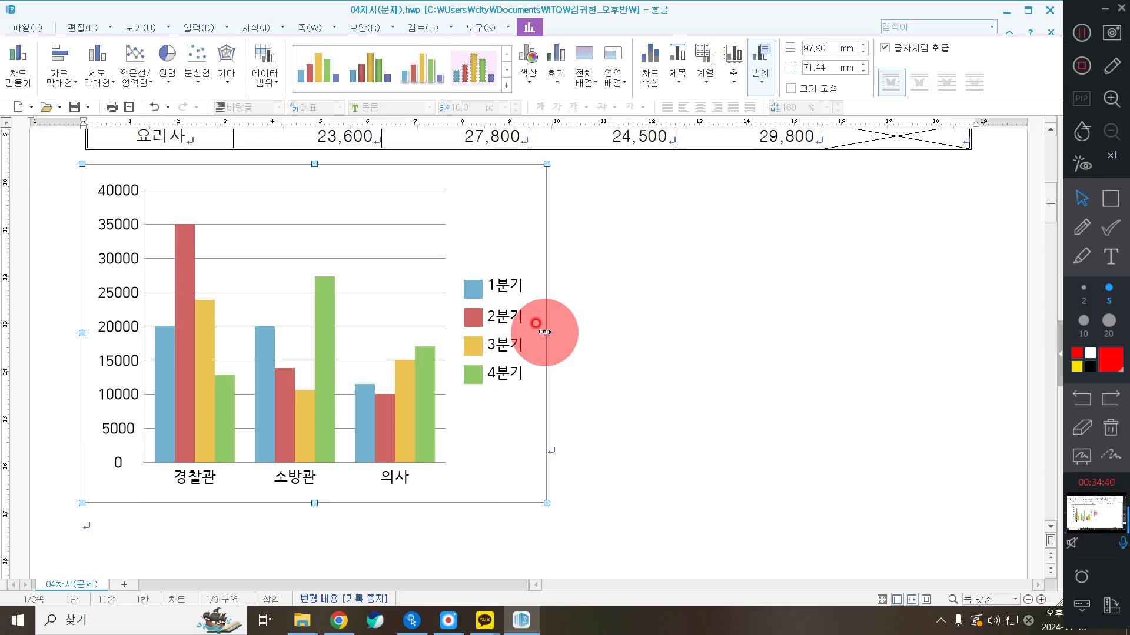
Widen the chart to 184.88 mm across the page, keeping its 71.44 mm height
left_click_drag(544, 332, 955, 306)
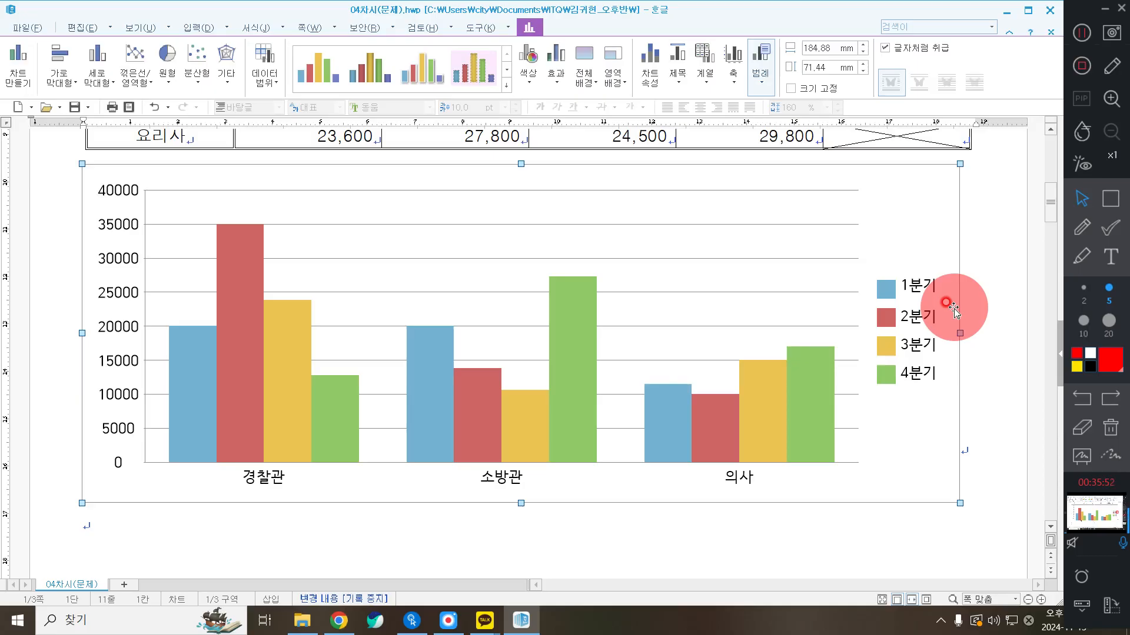
Check the chart beneath the table, then show the 보기 ribbon and status bar options
scroll(921, 212, "up", 4)
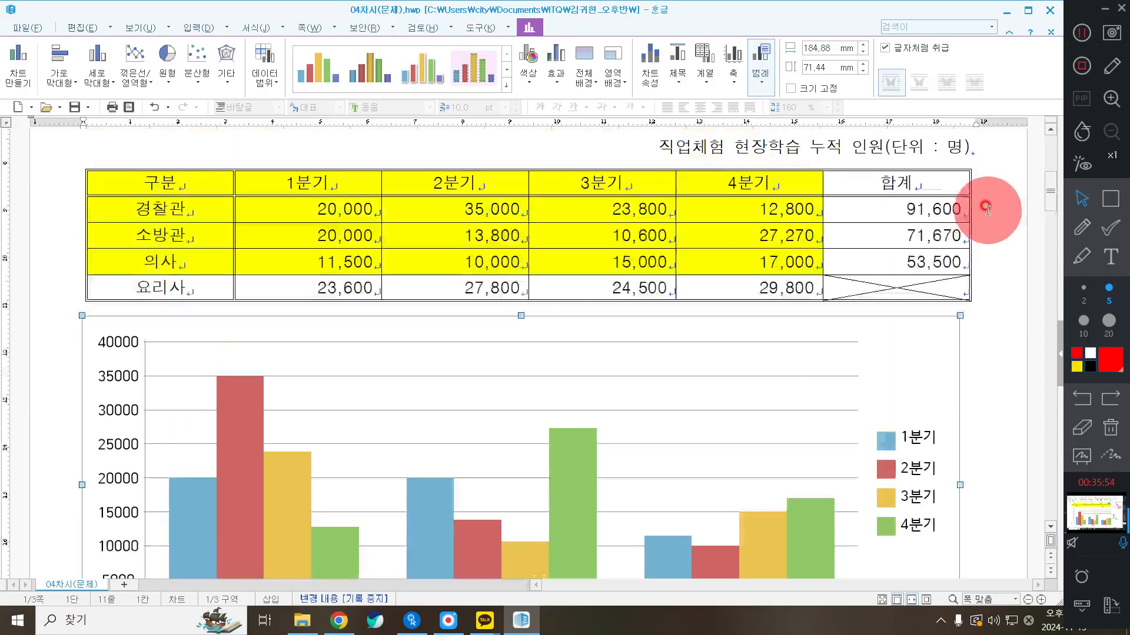
scroll(953, 177, "up", 2)
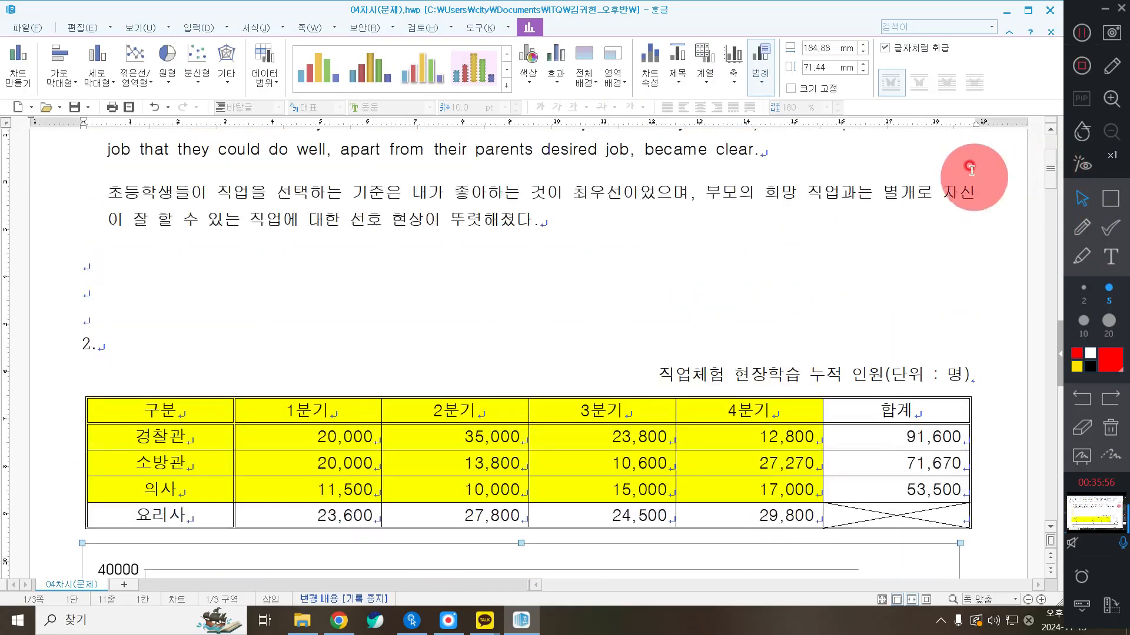
scroll(971, 247, "down", 3)
left_click(1068, 235)
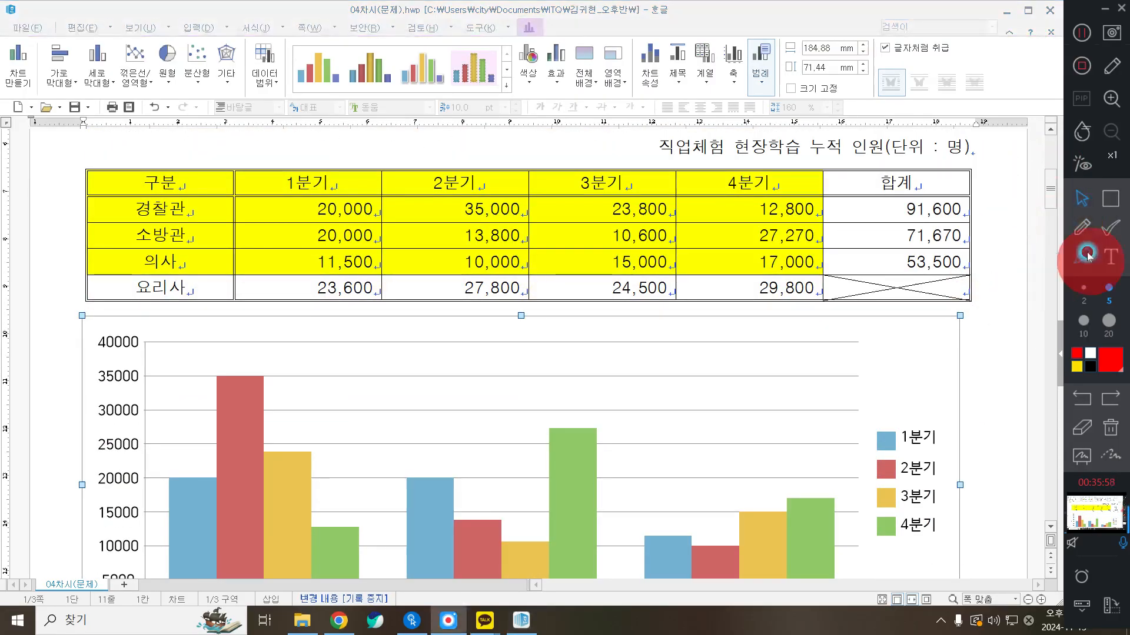
mouse_move(964, 241)
left_mouse_down()
mouse_move(1004, 263)
mouse_move(1034, 241)
left_mouse_up()
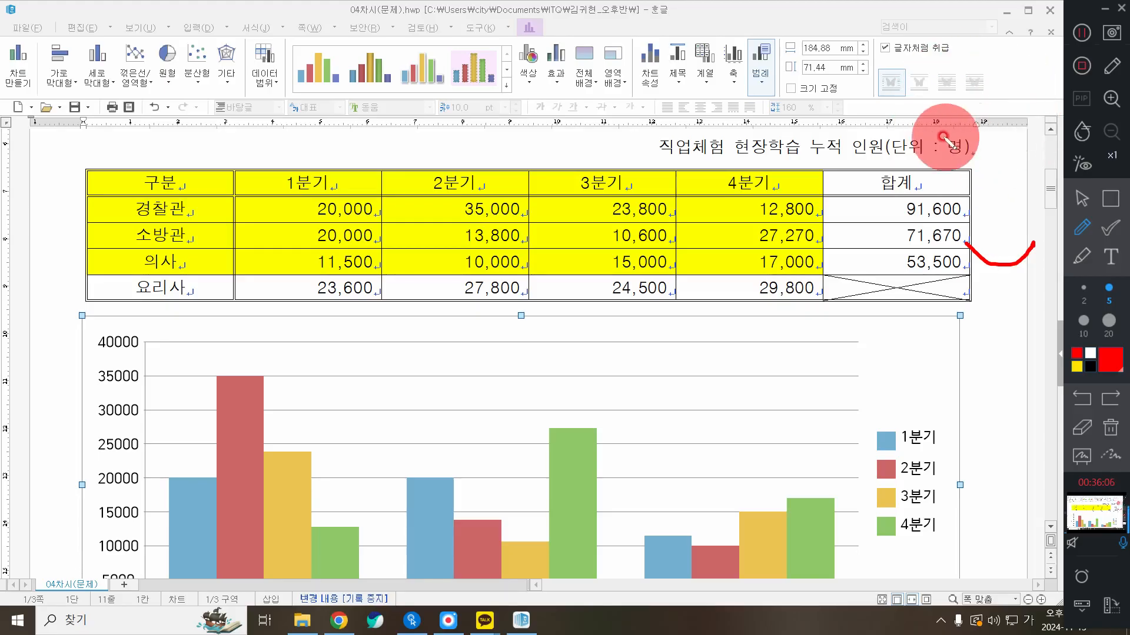
left_click_drag(79, 100, 76, 133)
mouse_move(969, 100)
left_mouse_down()
mouse_move(961, 133)
mouse_move(999, 110)
mouse_move(1023, 120)
left_mouse_up()
left_click_drag(1052, 115, 1045, 122)
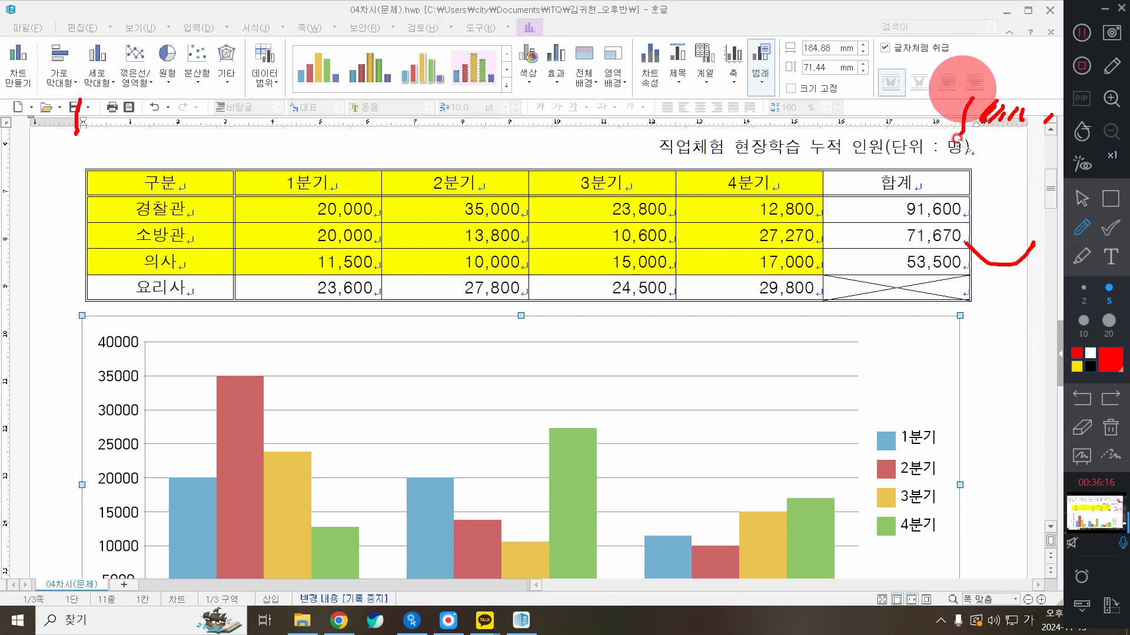
left_click(1083, 197)
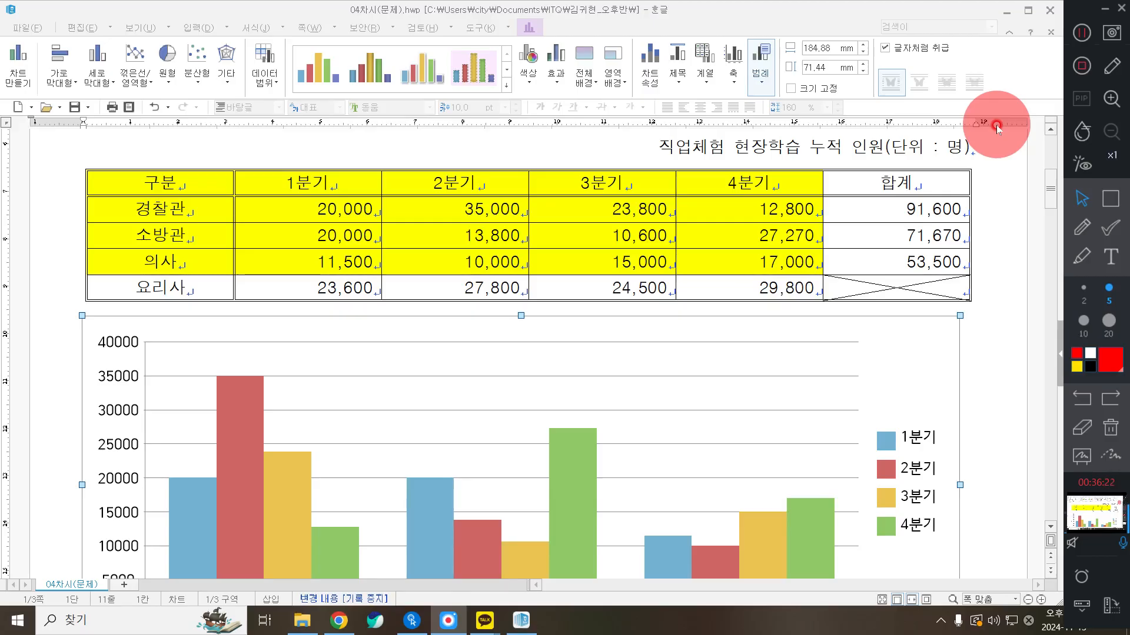
left_click(141, 27)
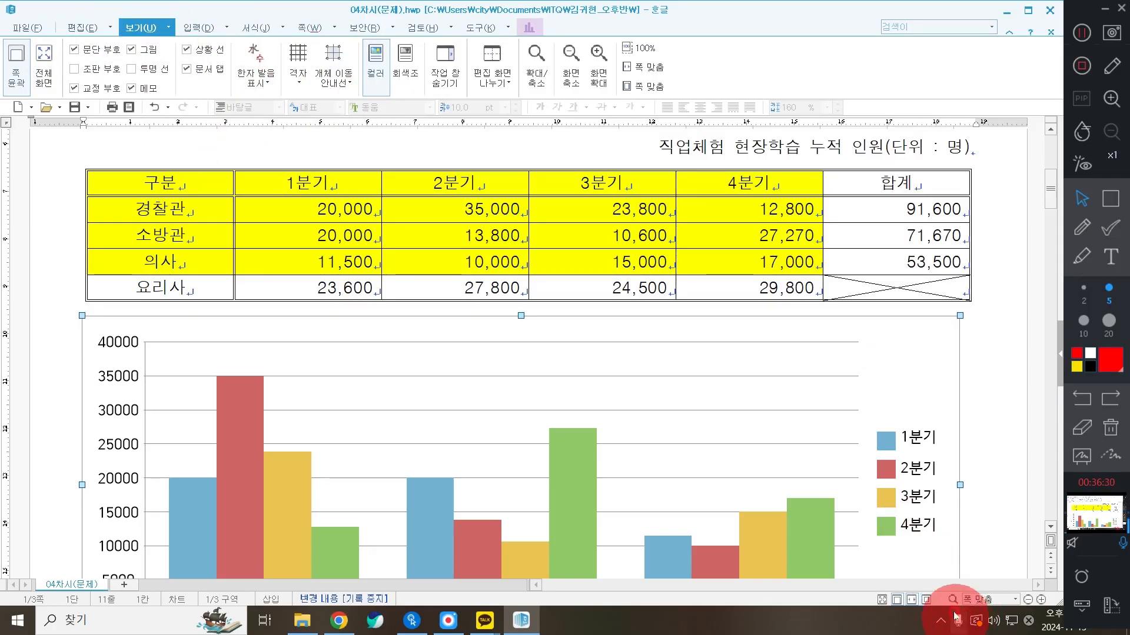
right_click(783, 598)
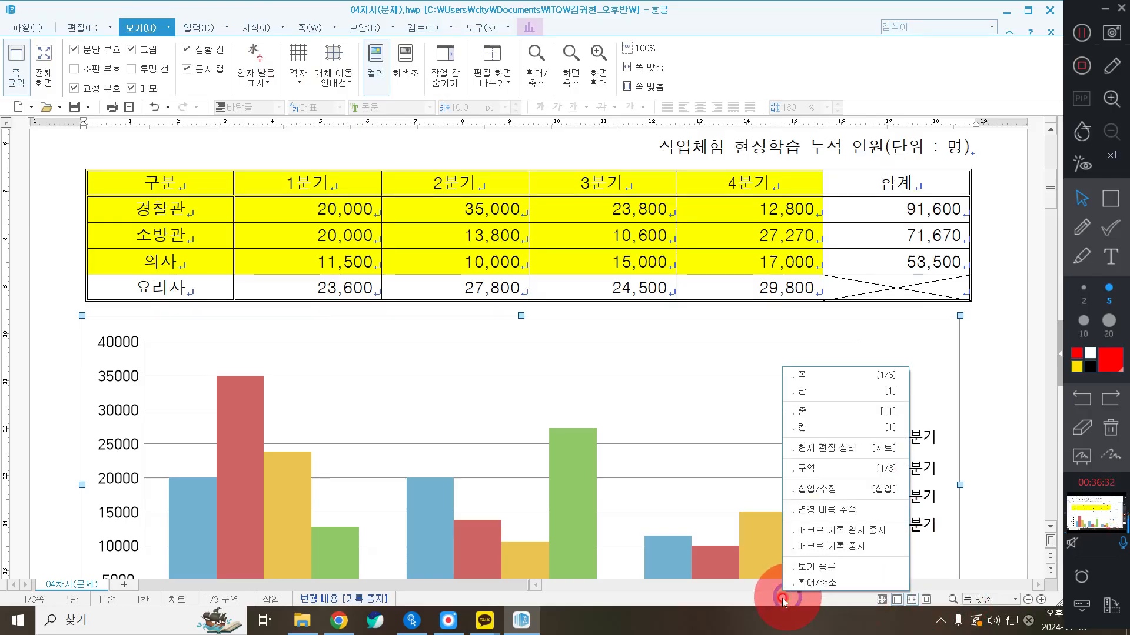
Browse the 도구, 검토, 보안 and 보기 ribbon tabs
left_click(872, 112)
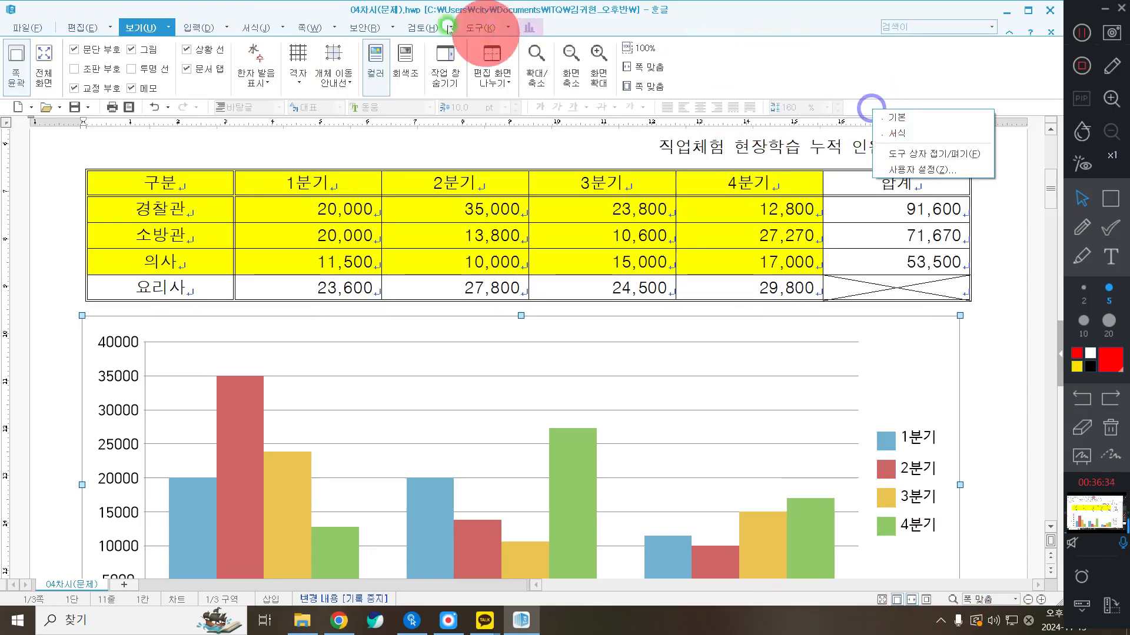
left_click(476, 27)
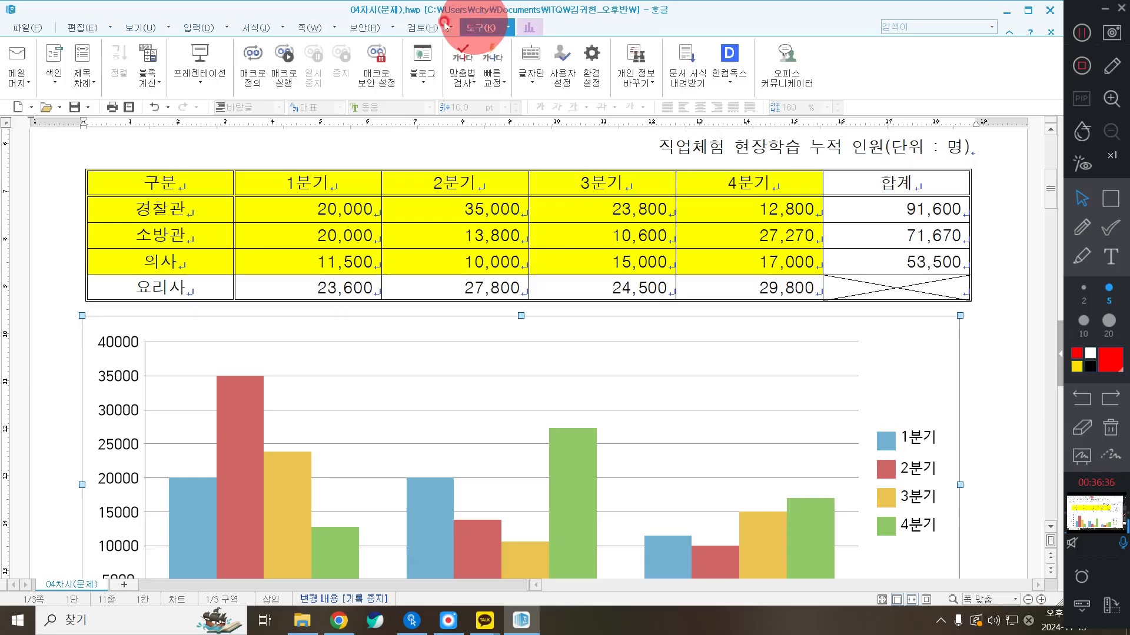
left_click(426, 27)
left_click(368, 27)
left_click(106, 30)
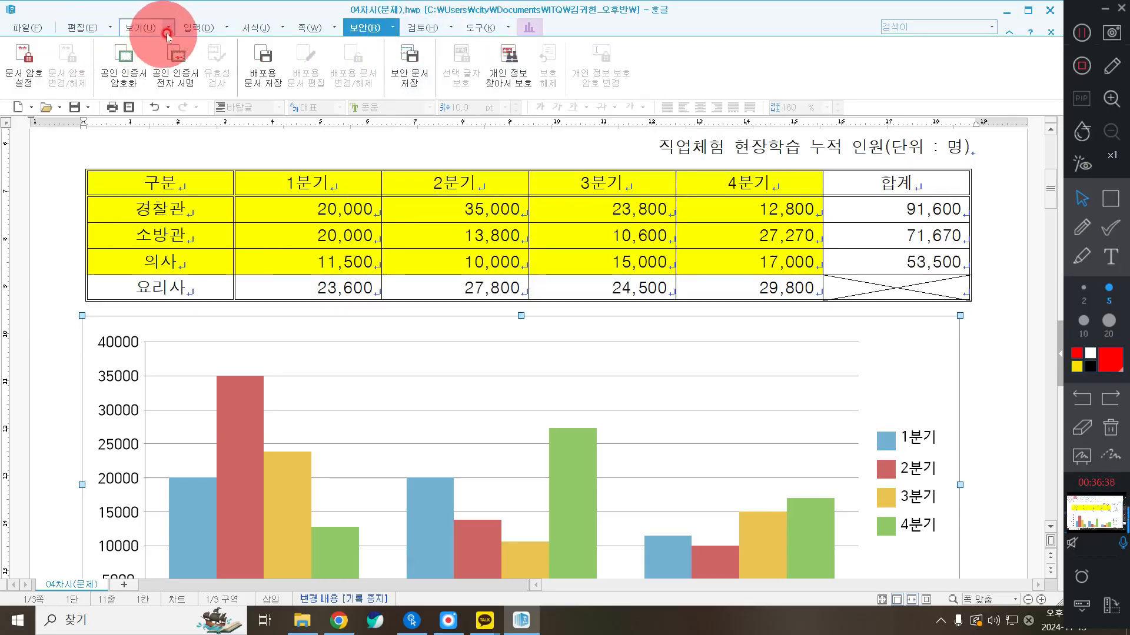
left_click(140, 27)
Check the toolbar display choices, then return to the document text outside the chart
left_click(933, 411)
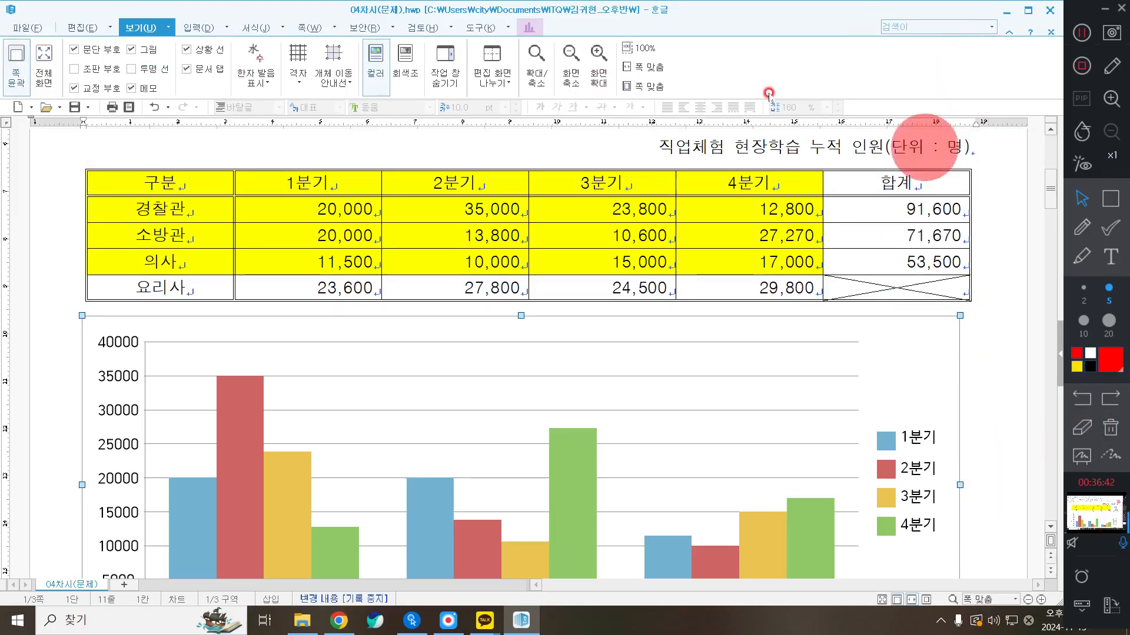
left_click(878, 105)
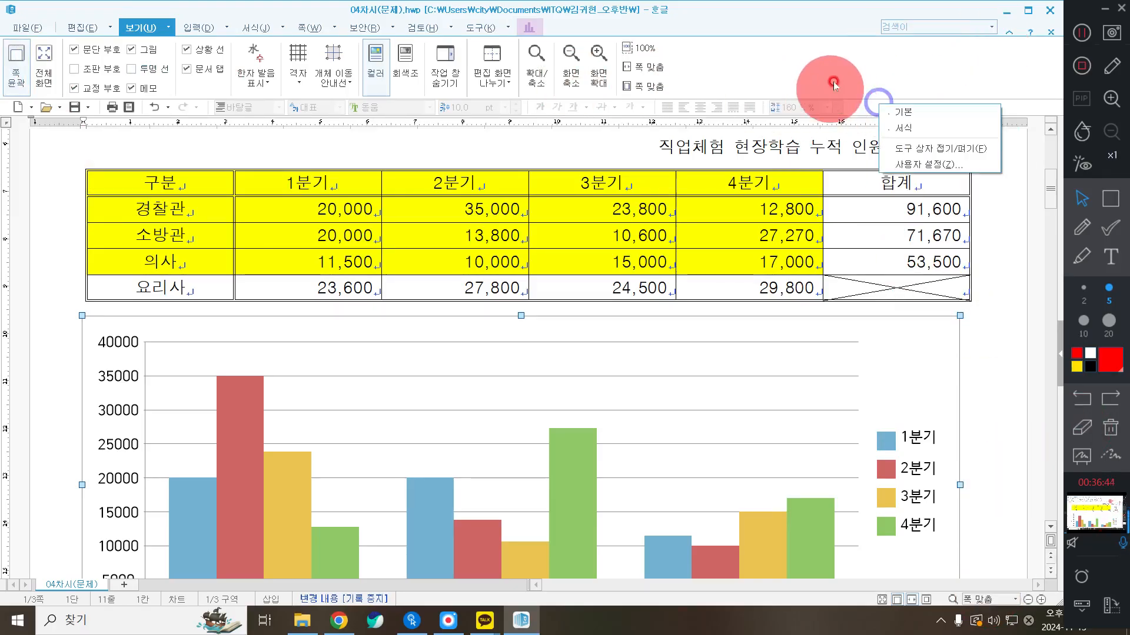
left_click(1009, 381)
scroll(1009, 382, "down", 2)
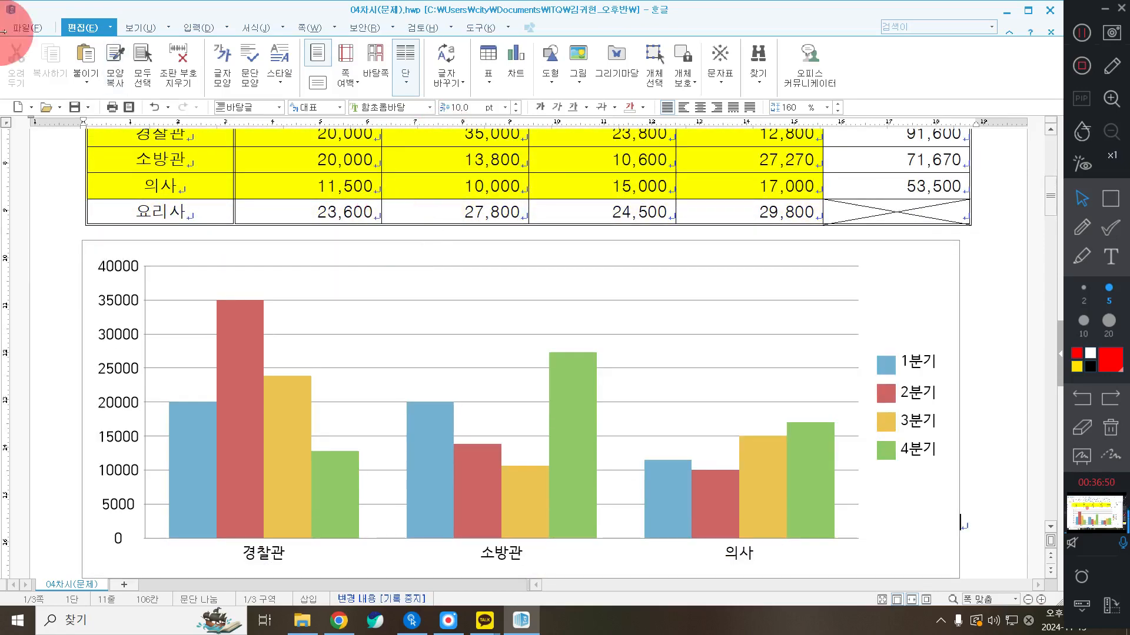
Select the column chart below the data table and enter its internal editing mode
scroll(922, 239, "up", 3)
scroll(922, 247, "down", 2)
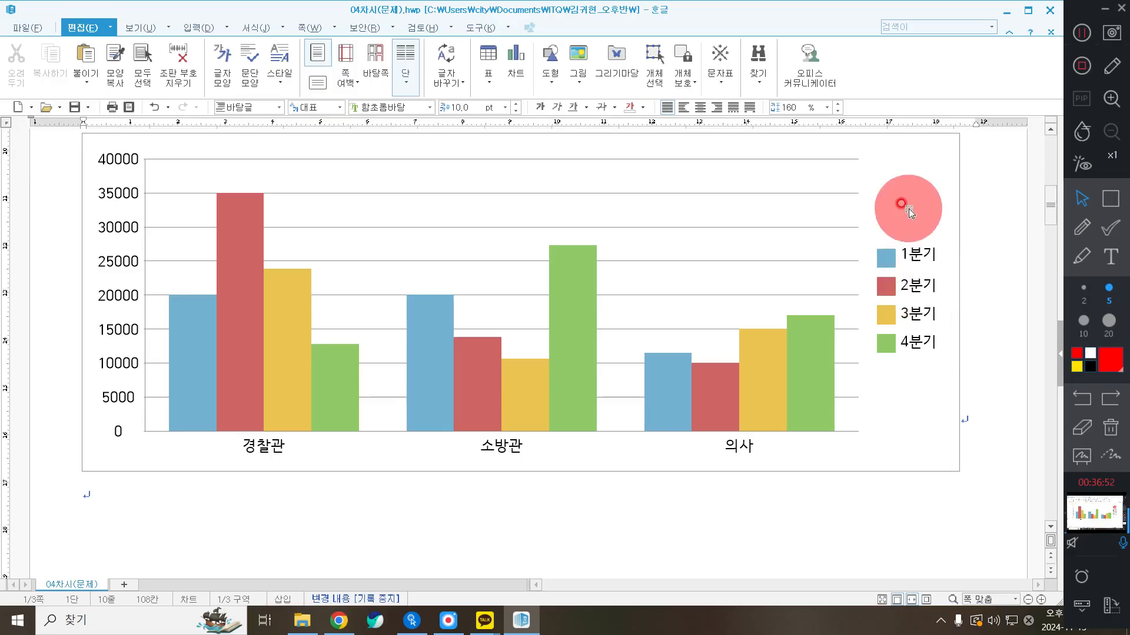
left_click(922, 203)
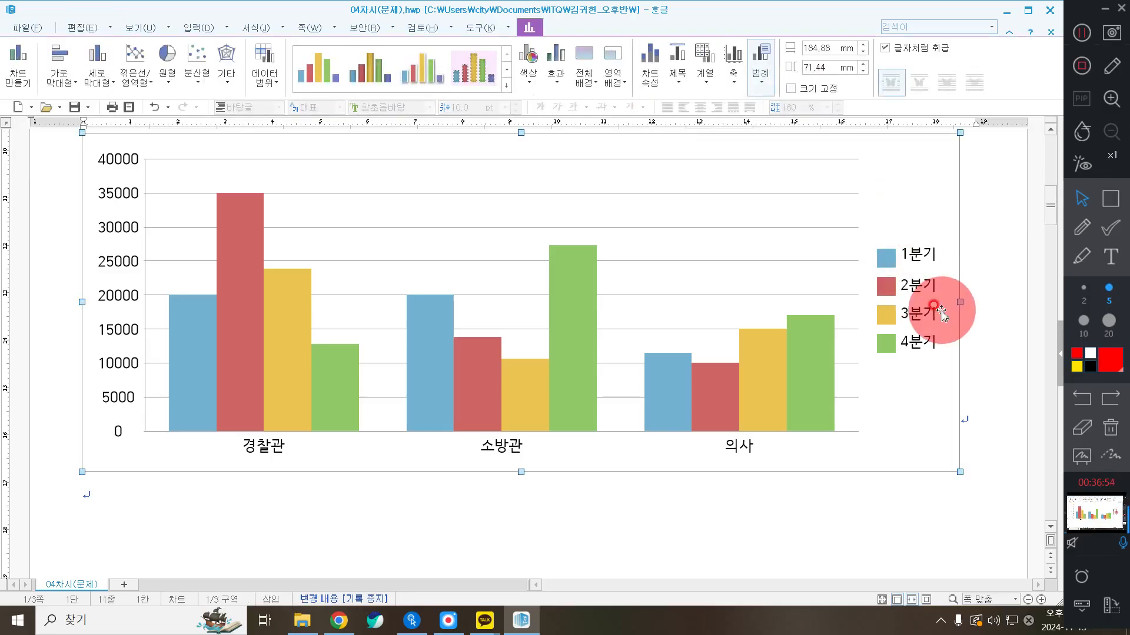
scroll(919, 305, "up", 4)
scroll(916, 310, "down", 2)
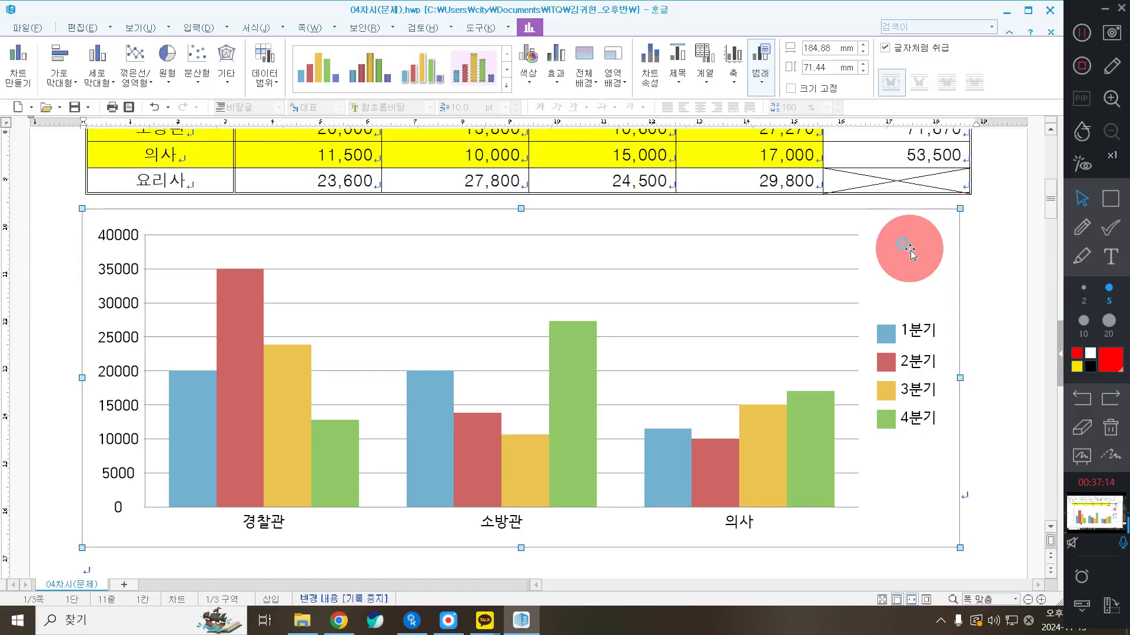
left_click(910, 253)
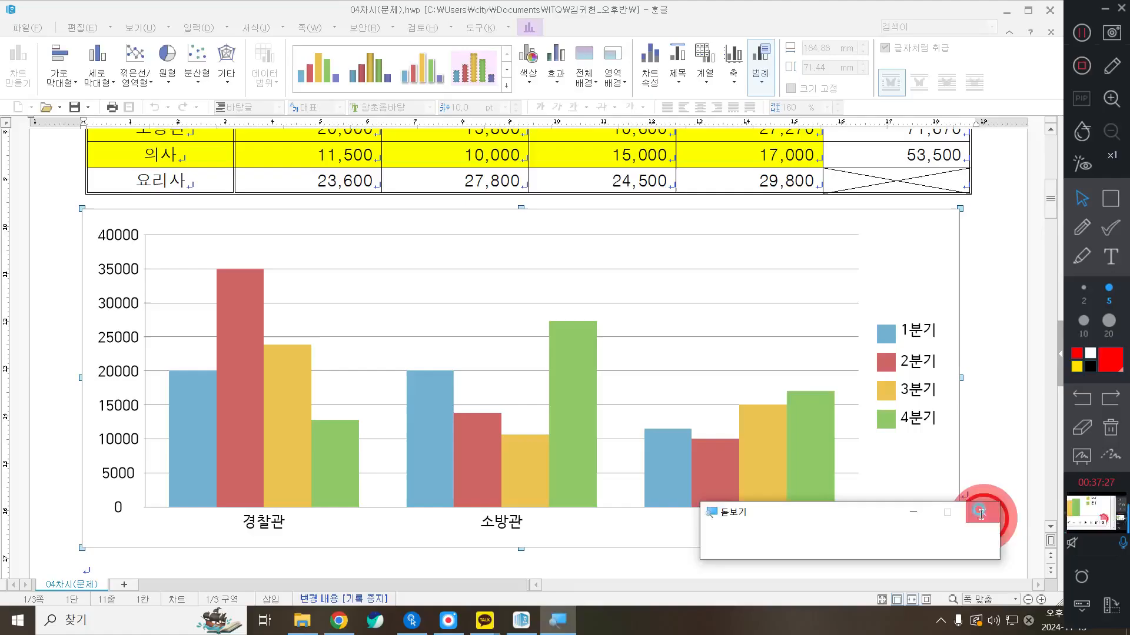
left_click(687, 442)
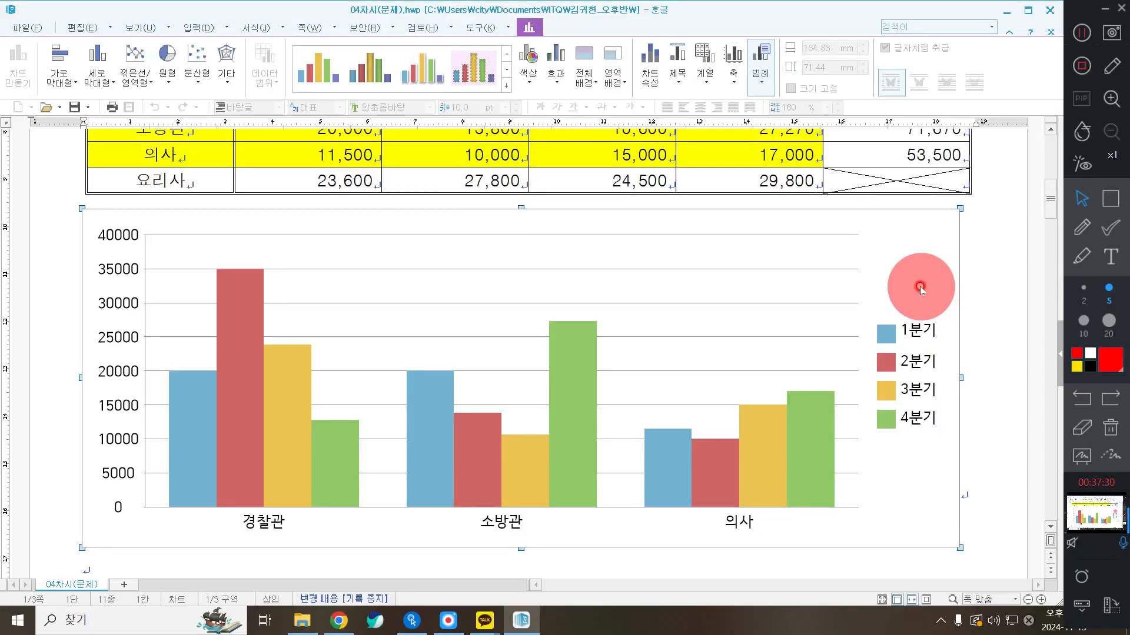
Right-click the chart's upper-right area to show its properties, series, axis, legend and title menu
left_click(1110, 198)
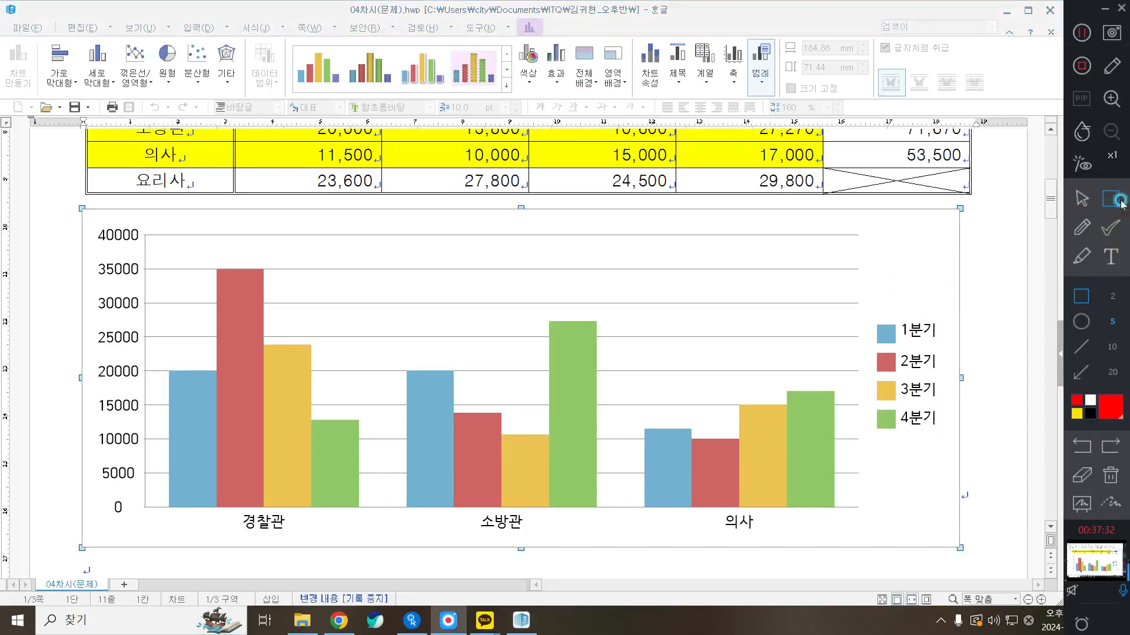
left_click_drag(131, 92, 220, 130)
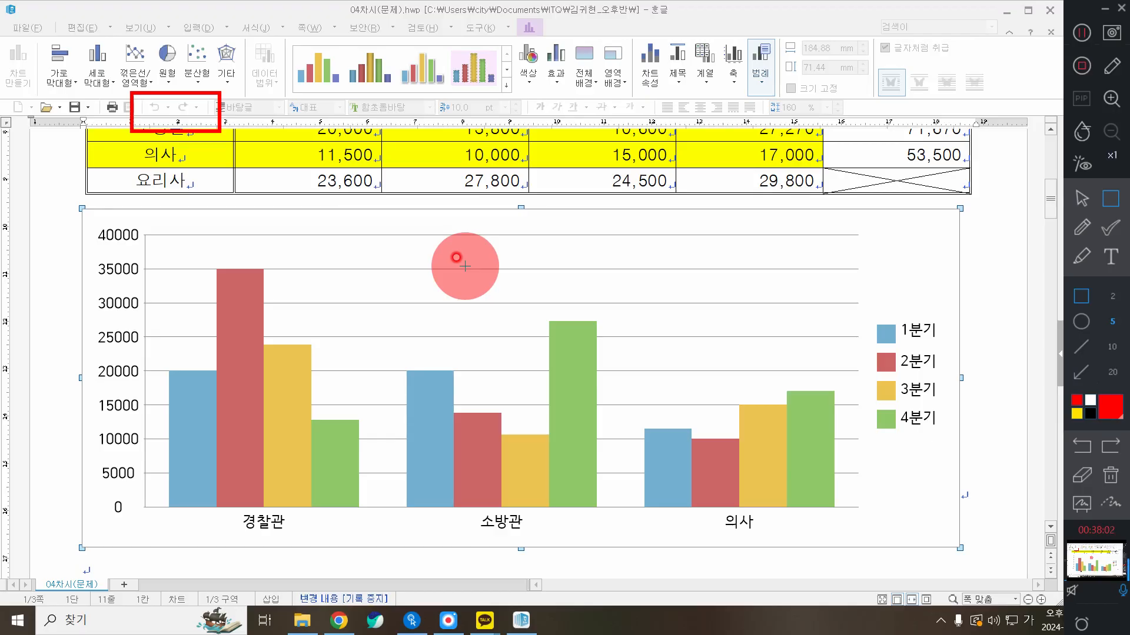
left_click(1082, 199)
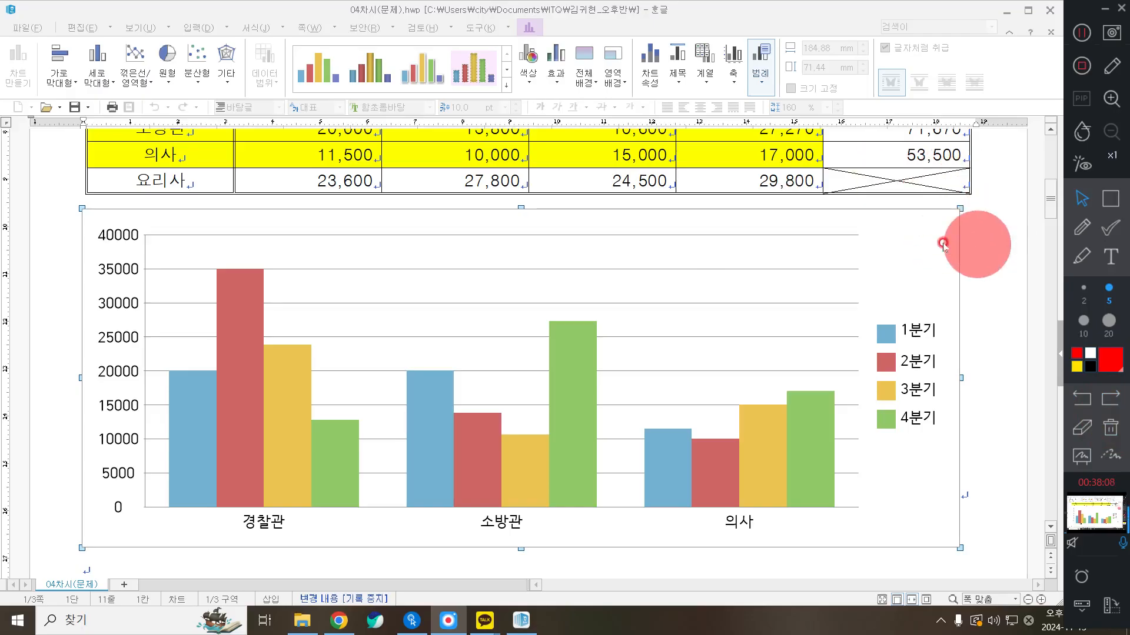
right_click(913, 249)
left_click(892, 222)
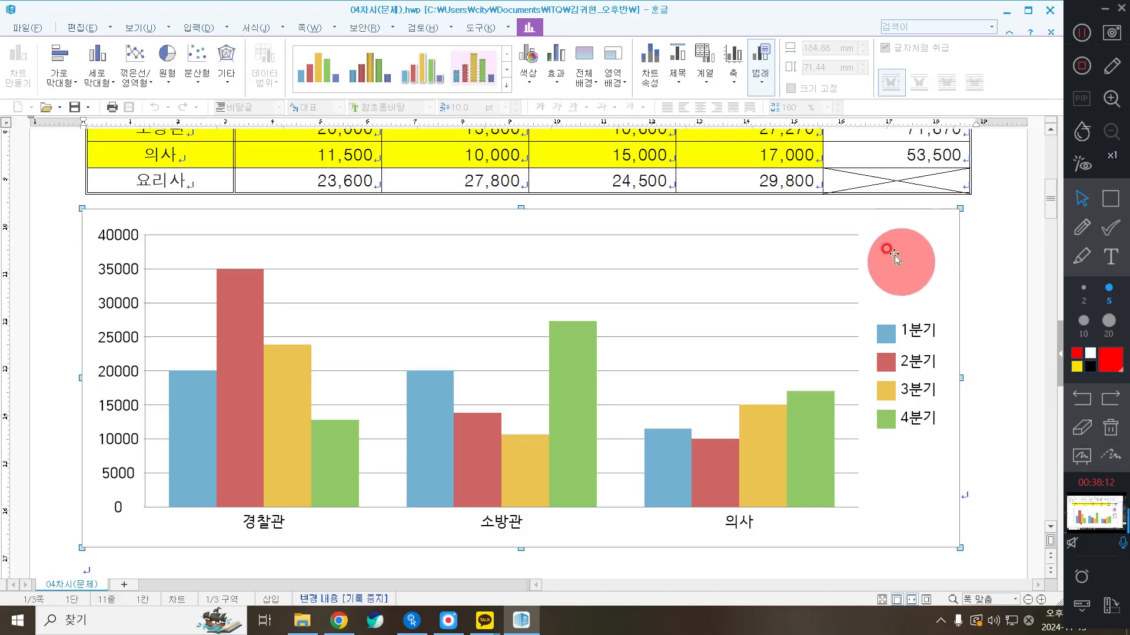
right_click(898, 247)
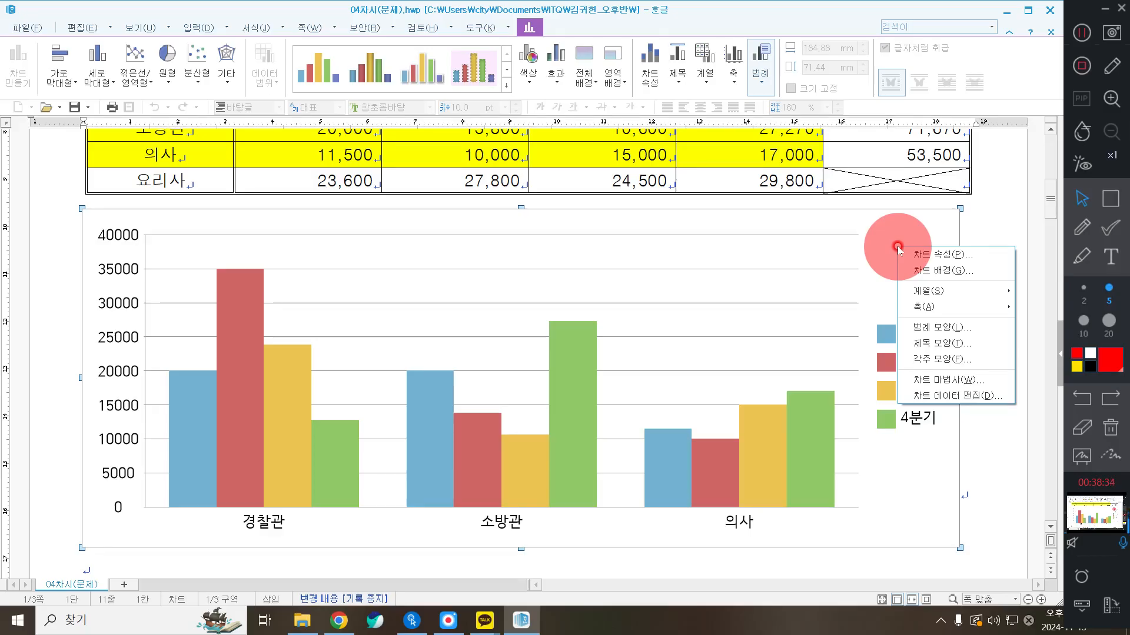
Start the chart wizard, choose the plain clustered 세로 막대형 column chart, and advance to step 2
left_click(948, 379)
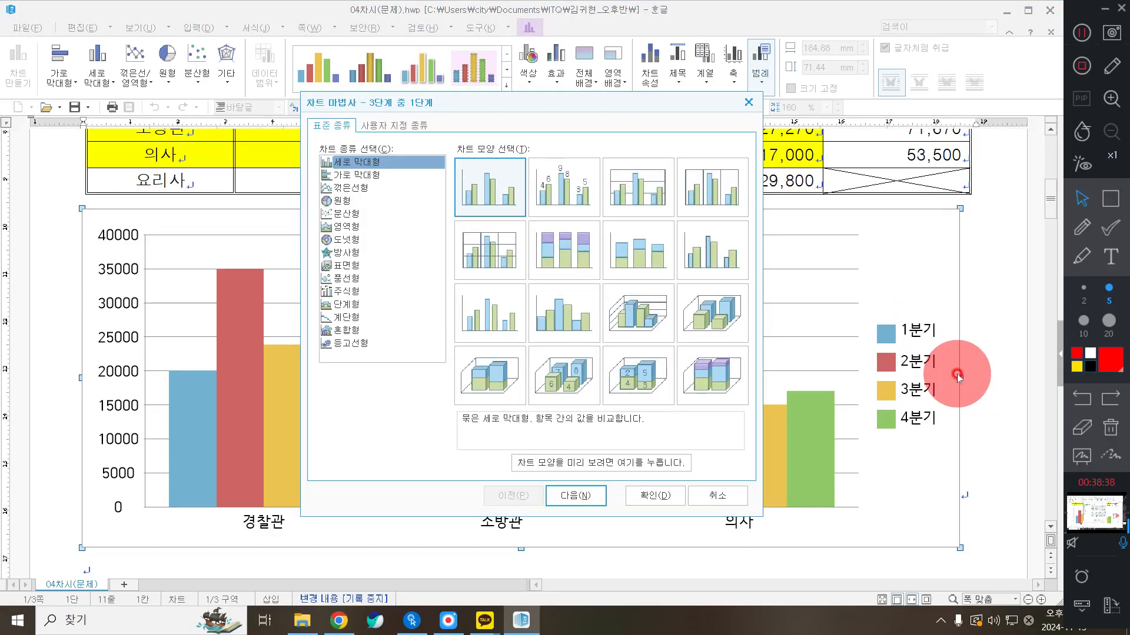
left_click(349, 175)
left_click(350, 163)
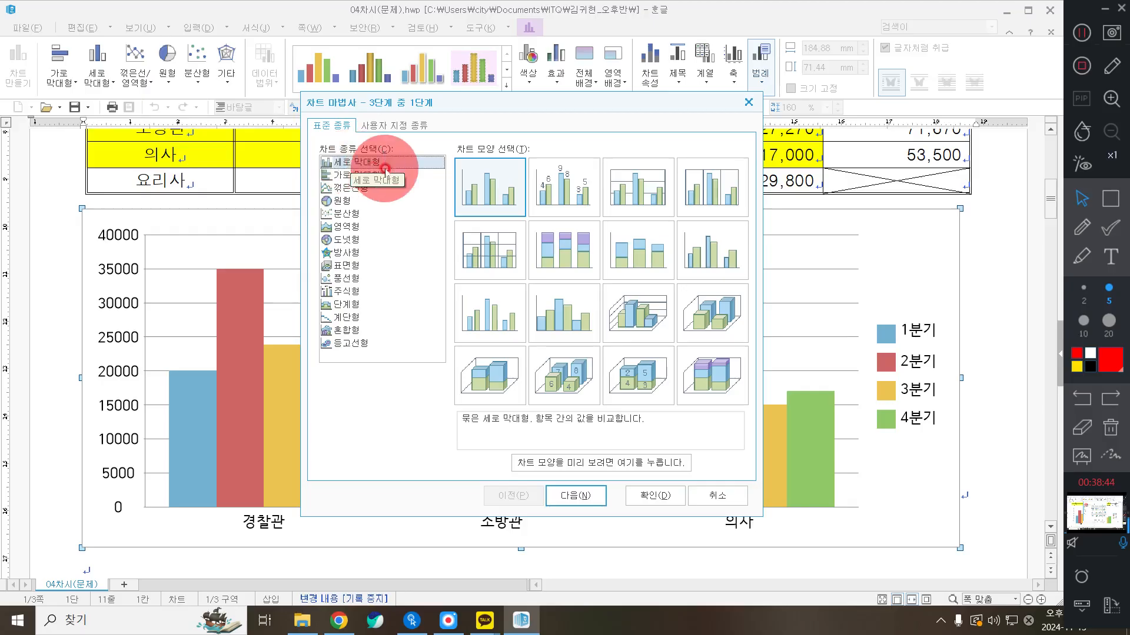
left_click(479, 187)
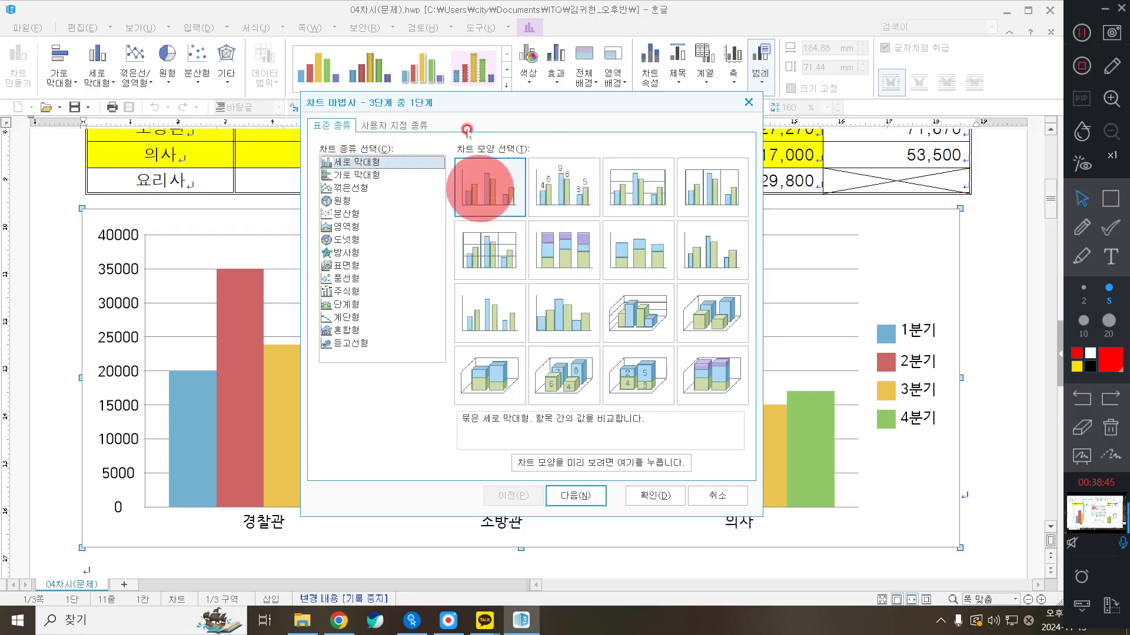
left_click(481, 174)
left_click(486, 187)
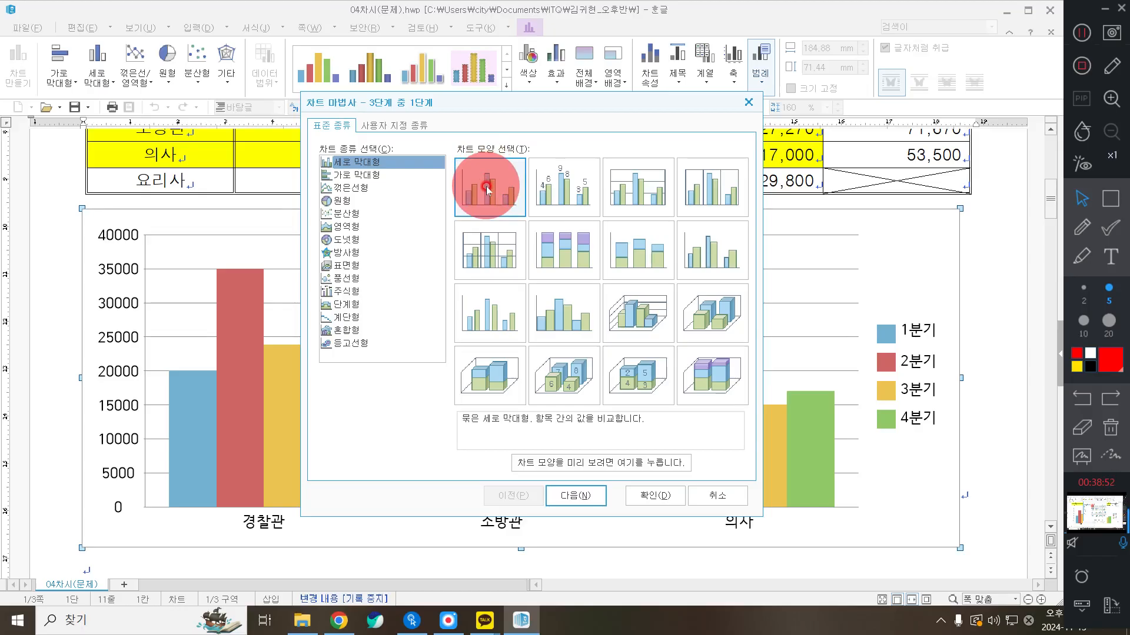
left_click(564, 496)
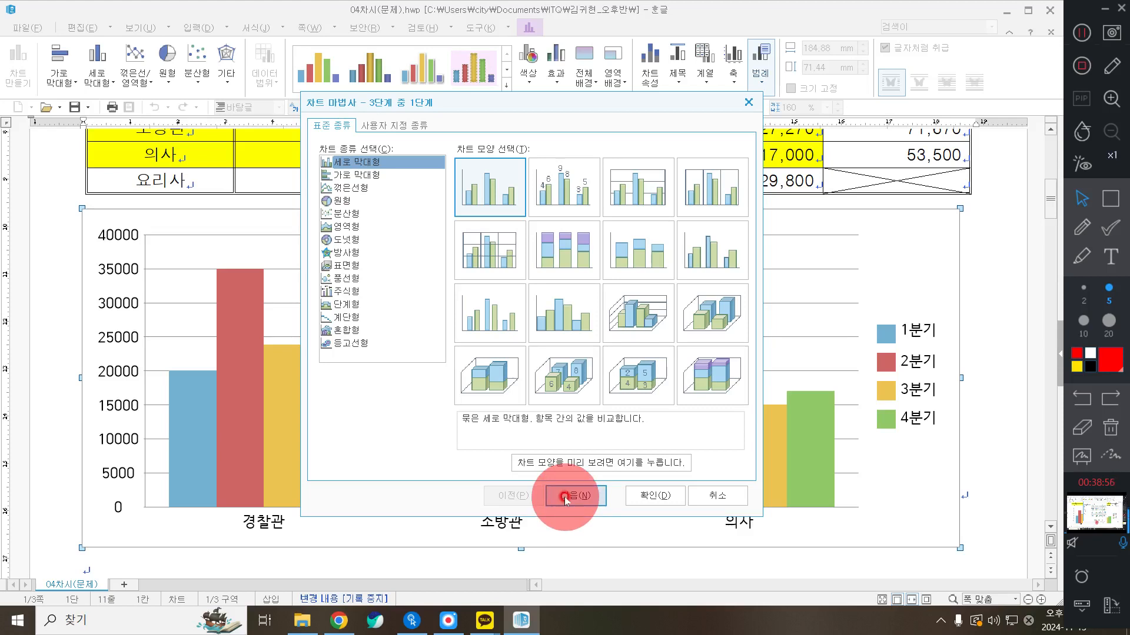
left_click(564, 496)
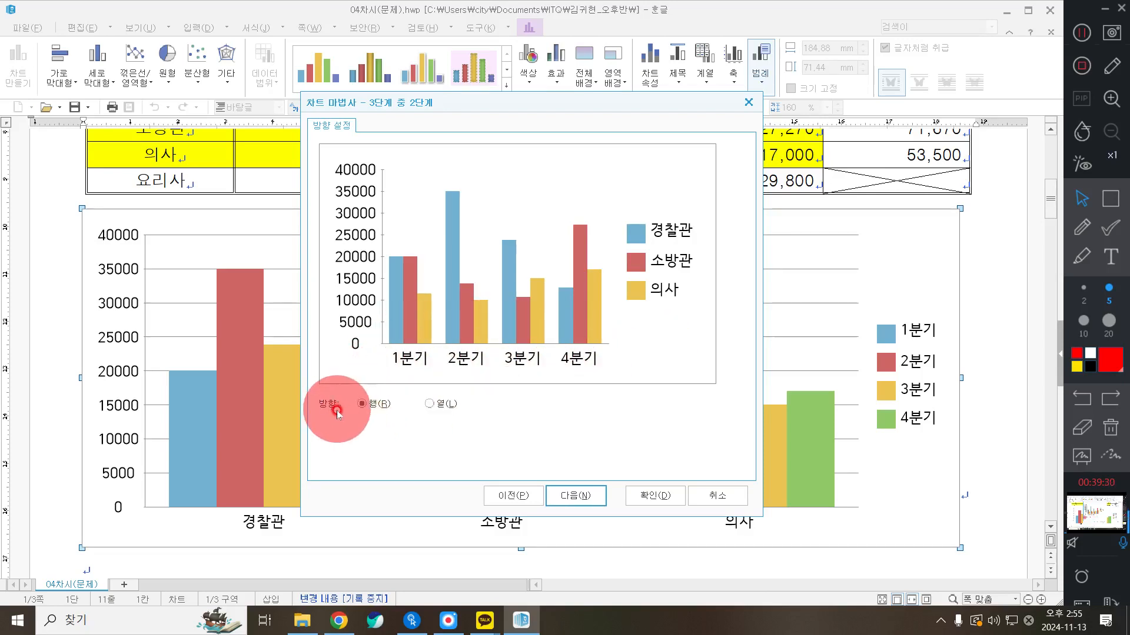
Set the data direction to 열 so jobs form the axis and quarters the series
left_click(434, 405)
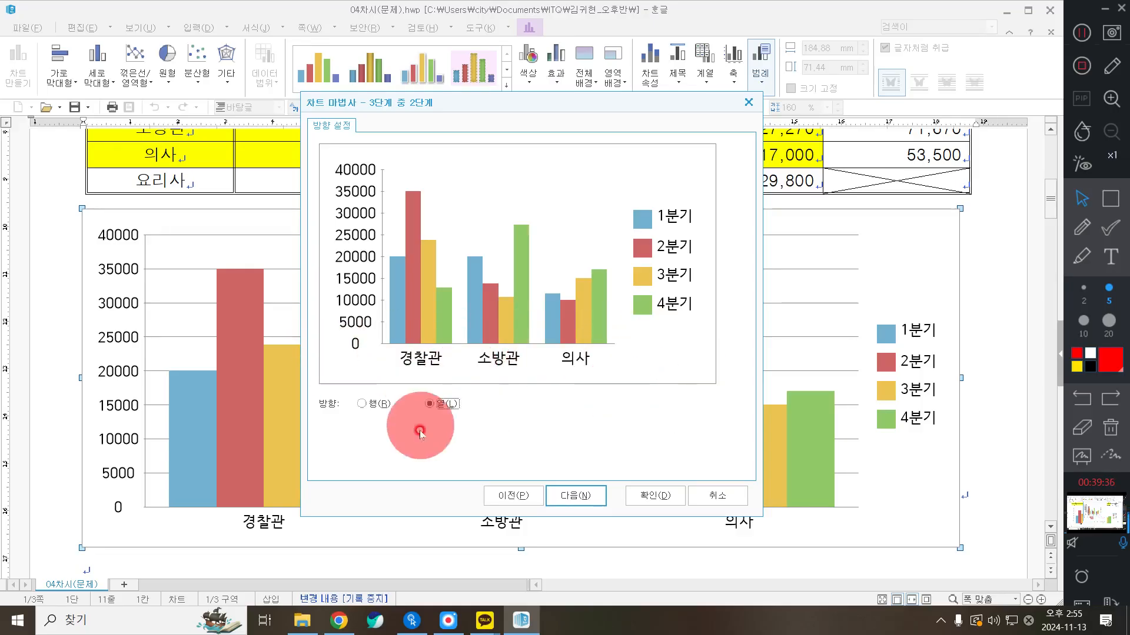
left_click(361, 404)
left_click(446, 405)
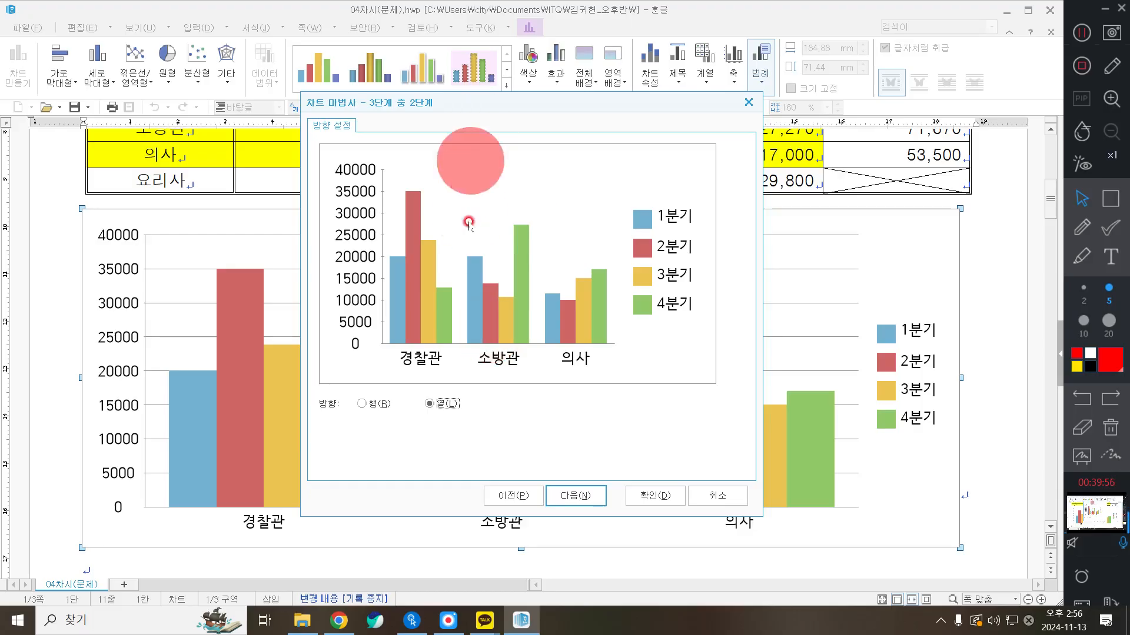
left_click(566, 498)
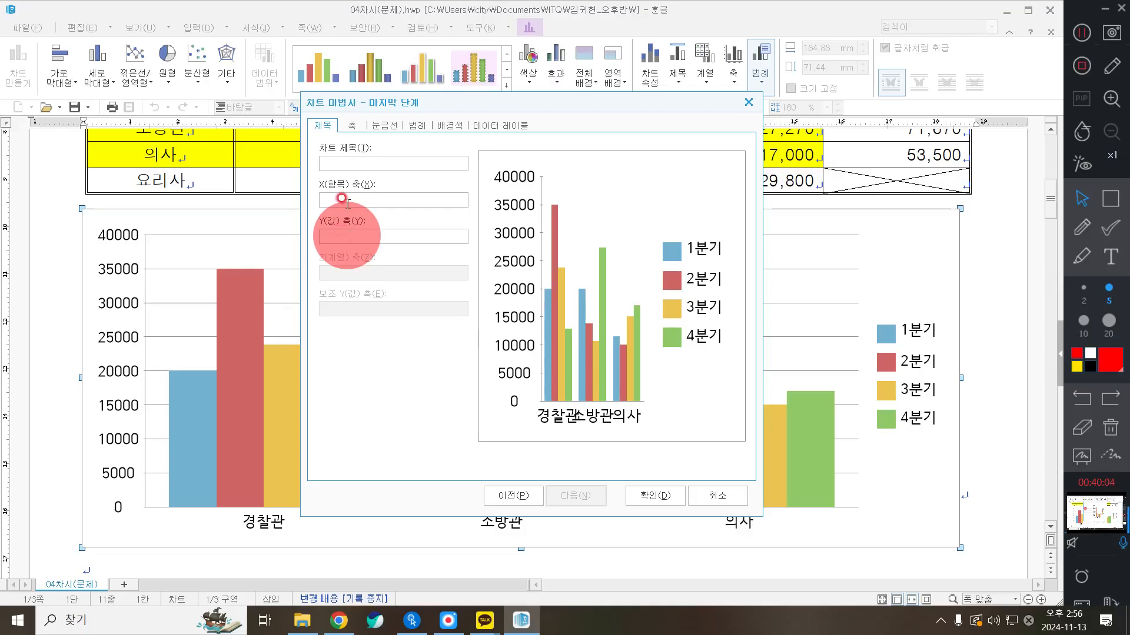
Enter '직업체험 현장학습 누적 인원' as the chart title
left_click(341, 159)
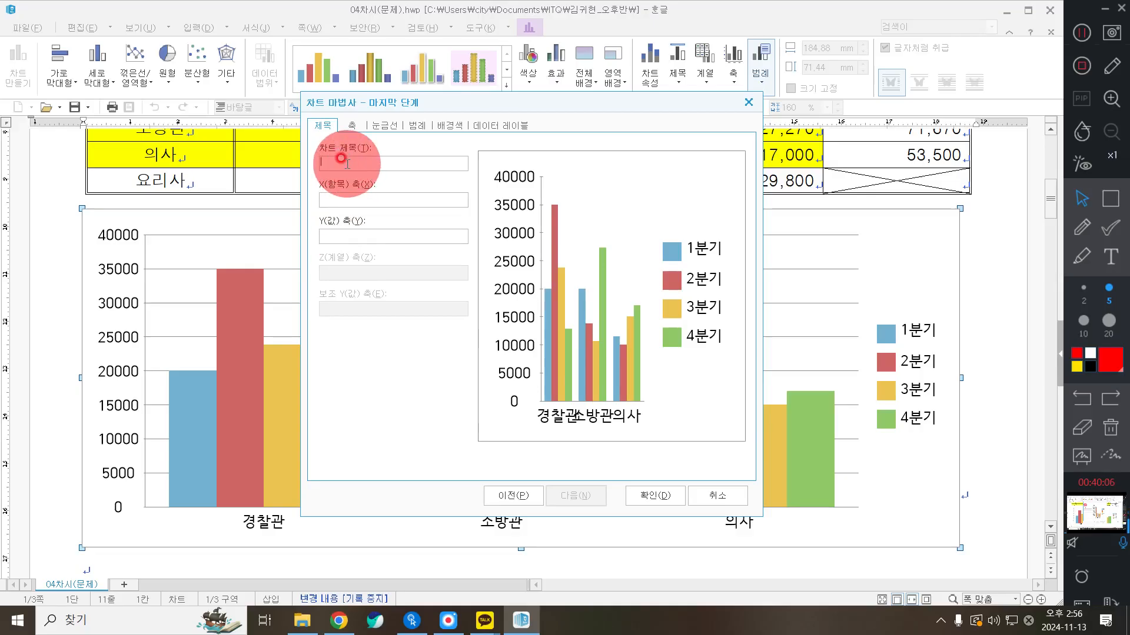
type("직업")
key("BackSpace")
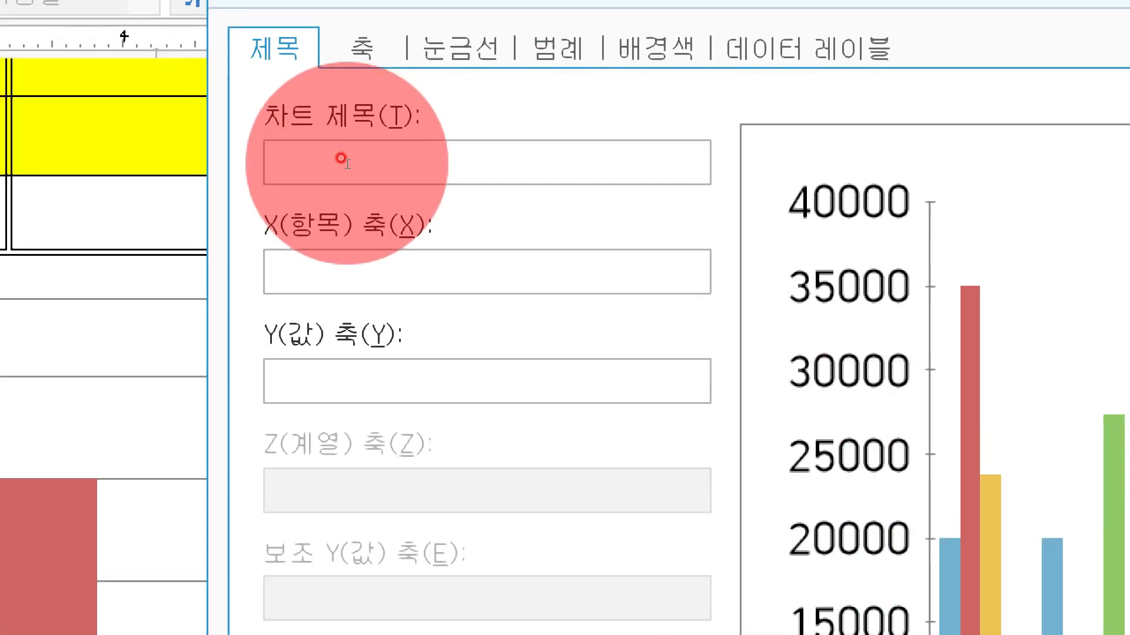
type("지ㄱ업체험")
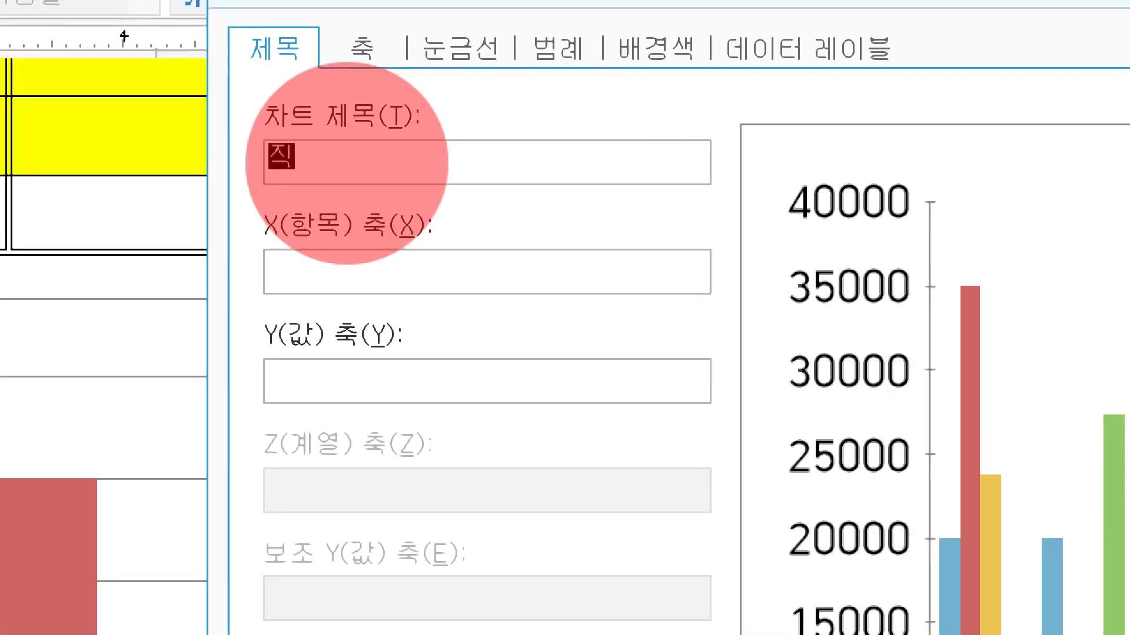
type(" 현")
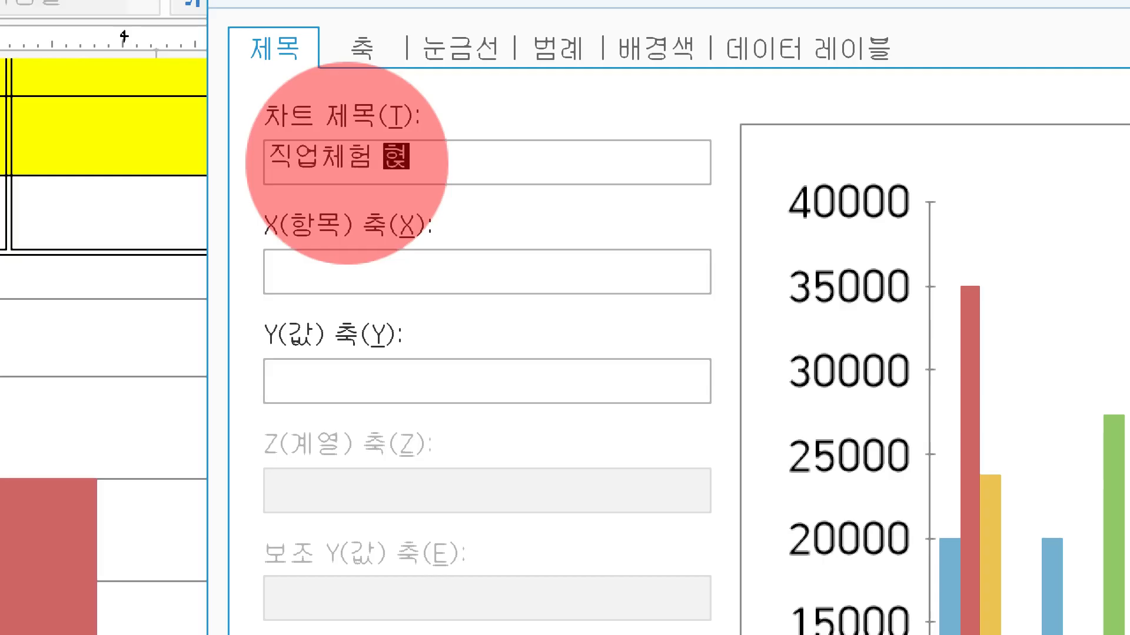
type("장학습 누적 인원")
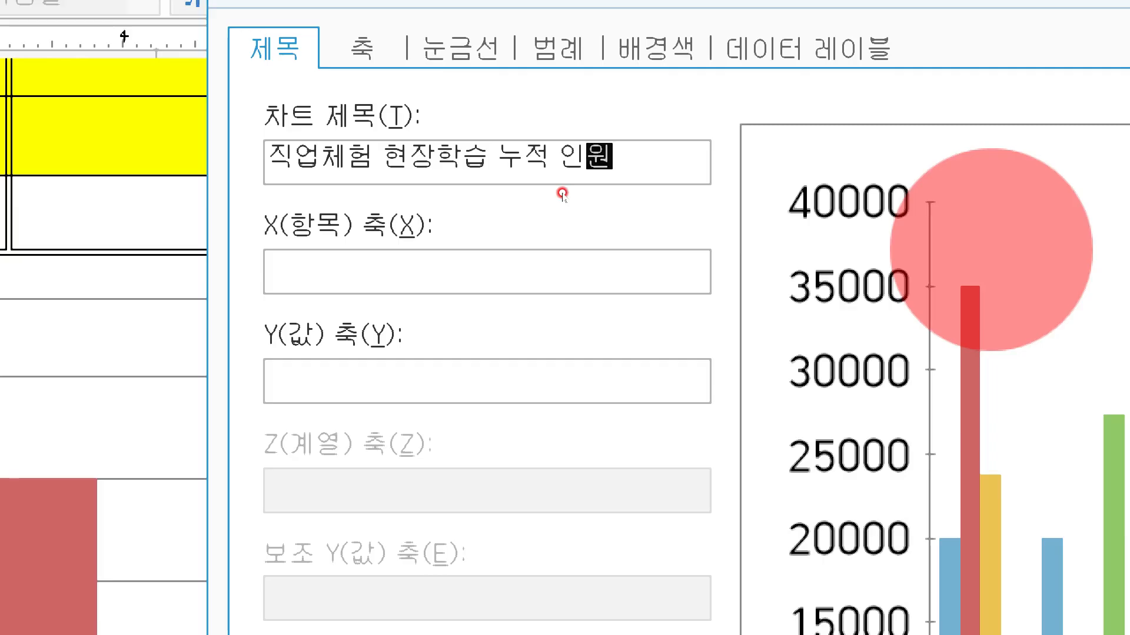
Label the Y value axis '(단위 : 명)' and finish the chart wizard
left_click(431, 370)
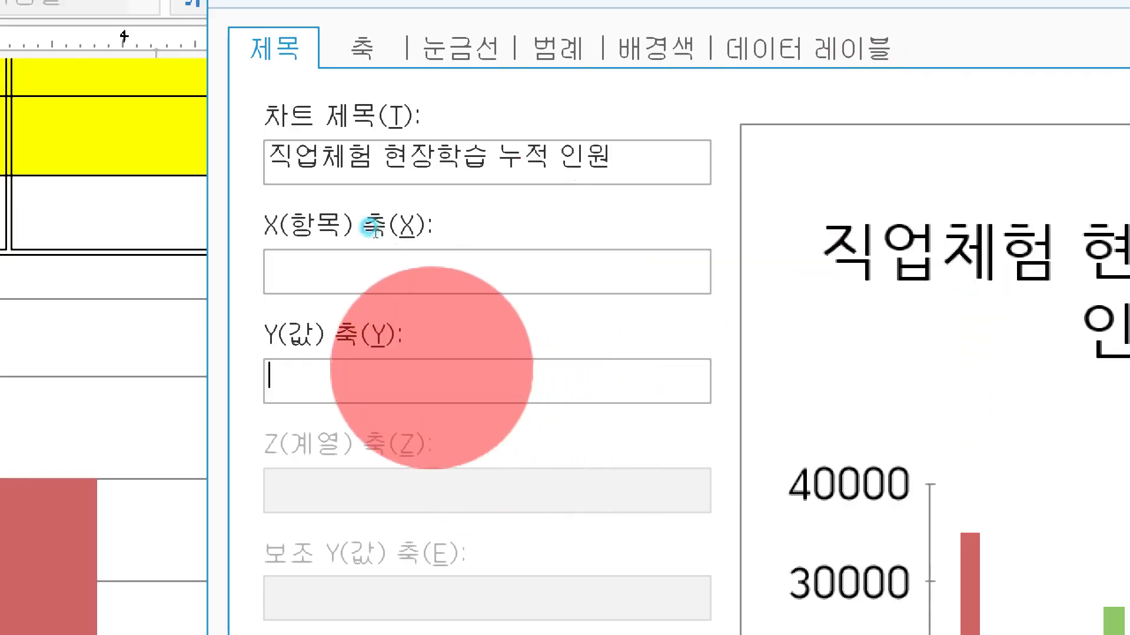
type("(단")
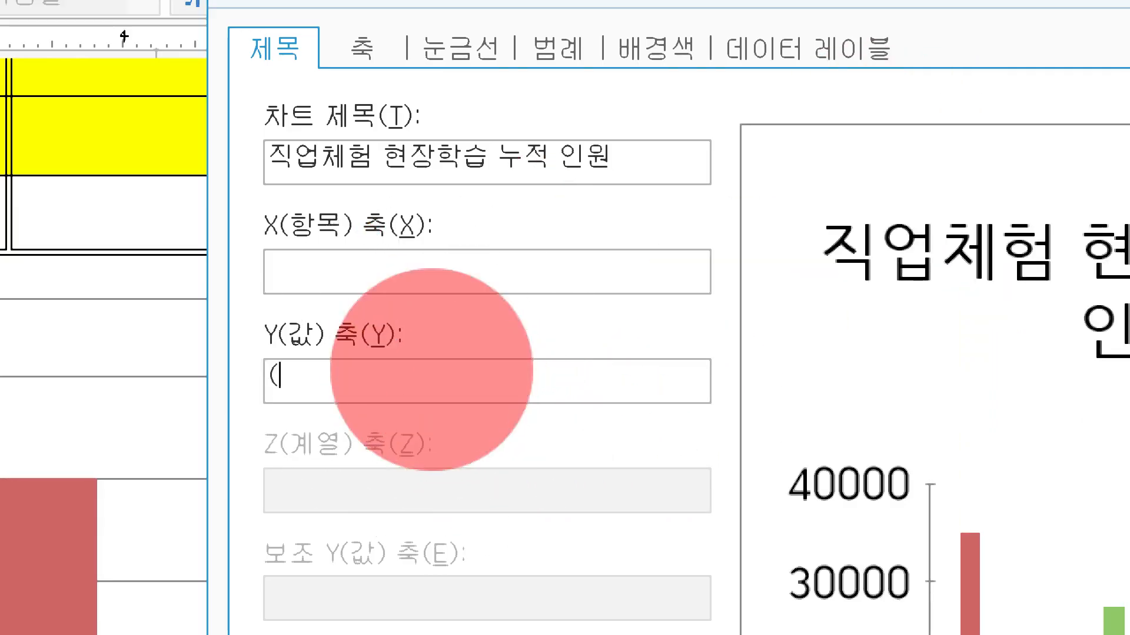
type("위 : 마")
key("BackSpace")
type("명)")
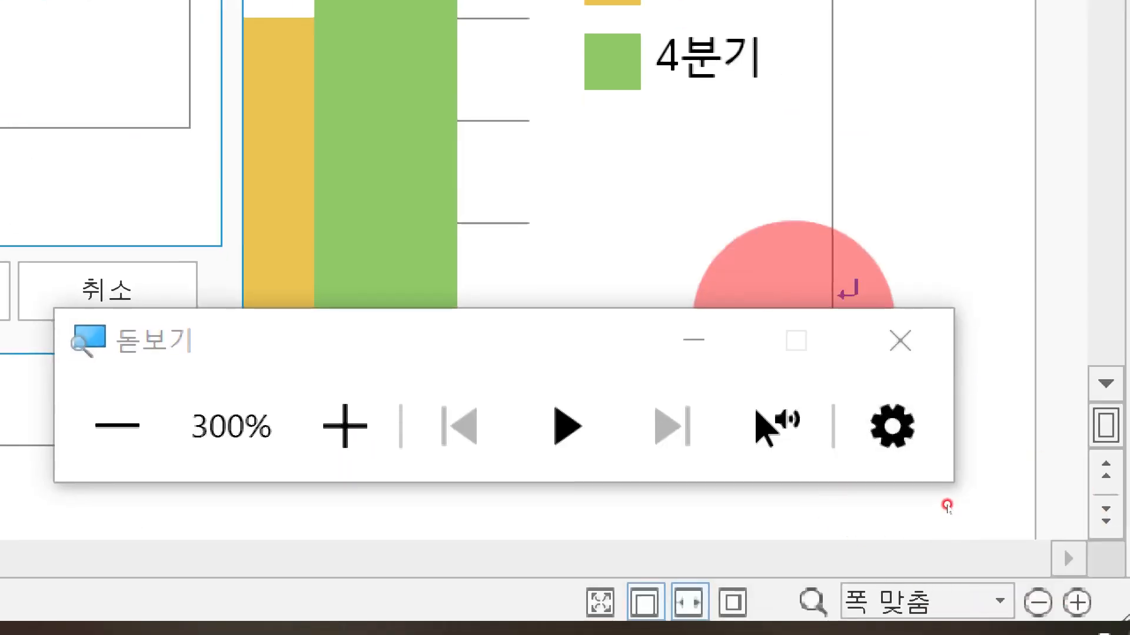
left_click(940, 350)
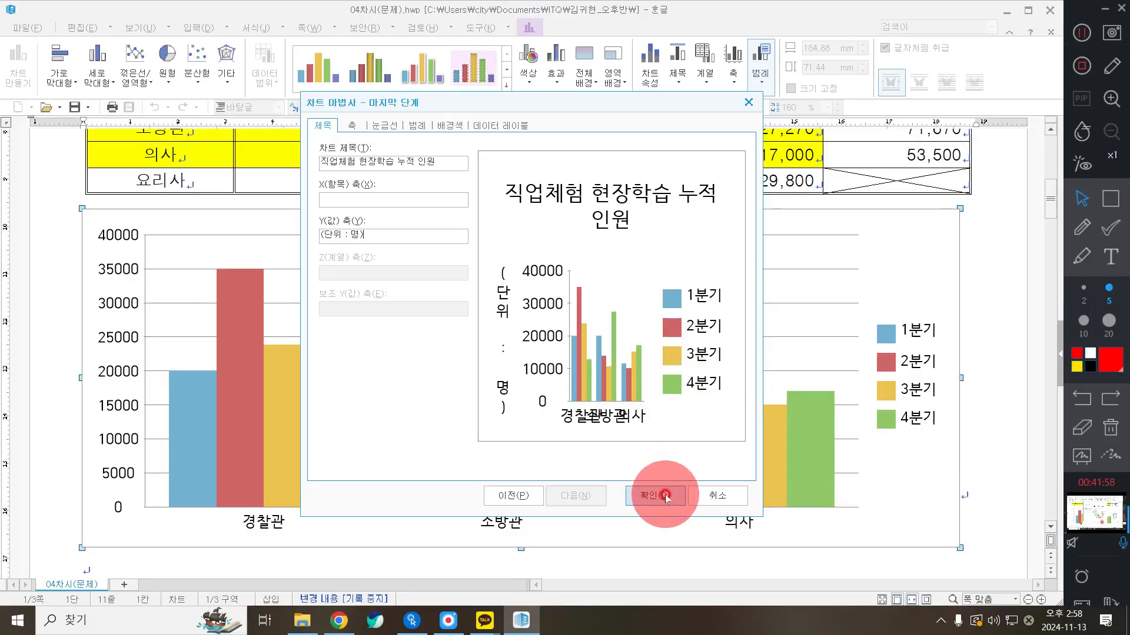
left_click(666, 496)
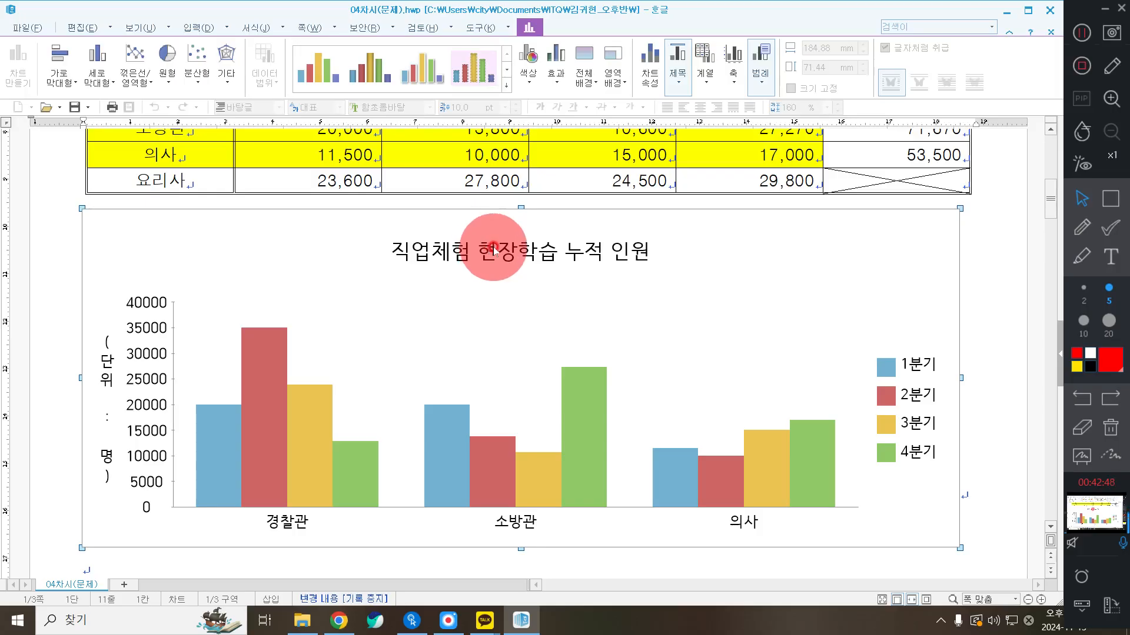
left_click(407, 234)
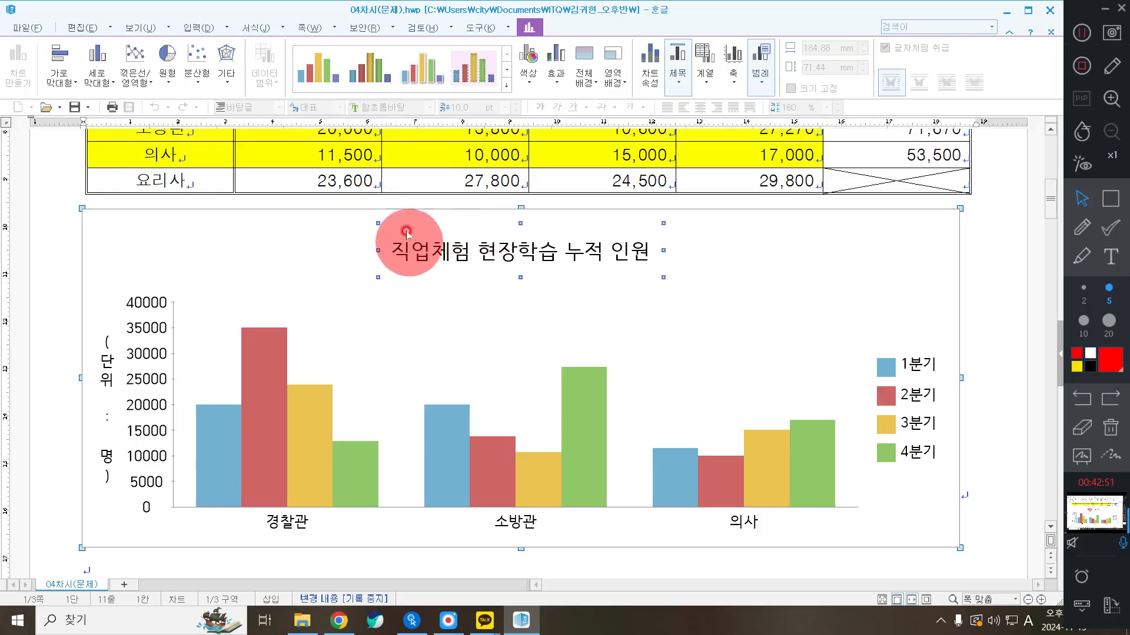
Give the chart title box a single-line (한 줄로) border
double_click(454, 254)
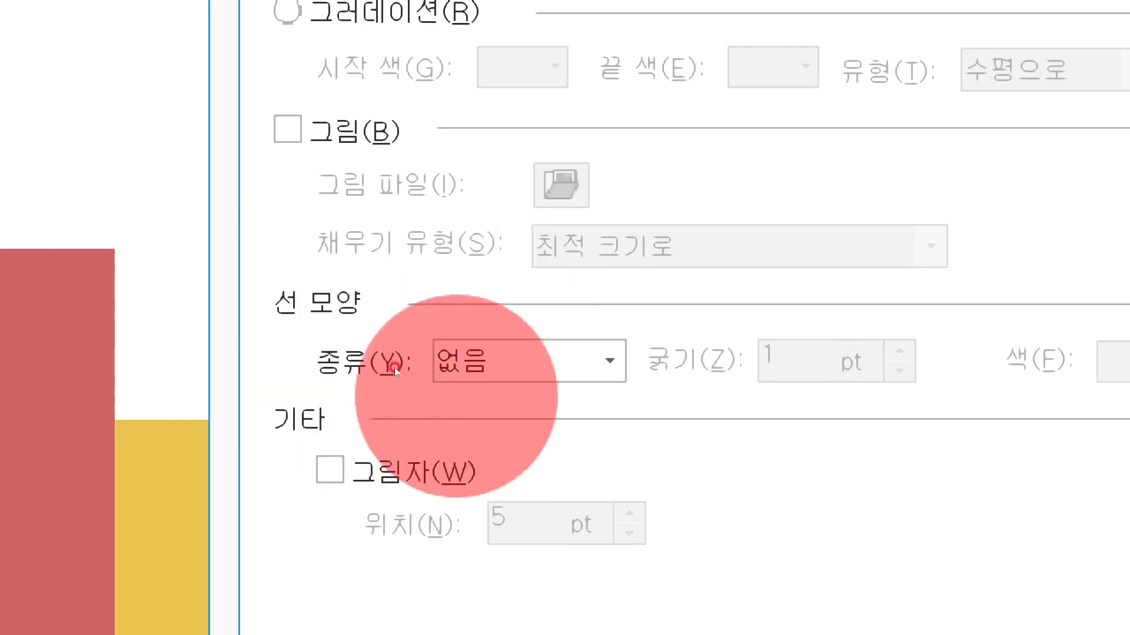
left_click(425, 362)
left_click(516, 424)
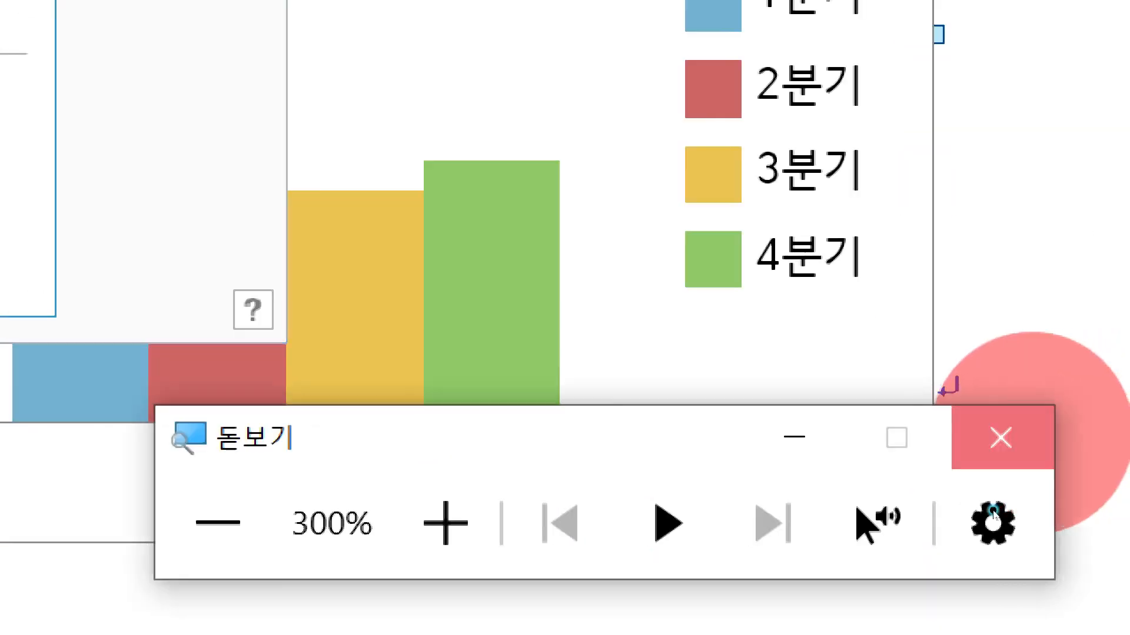
key("super+Escape")
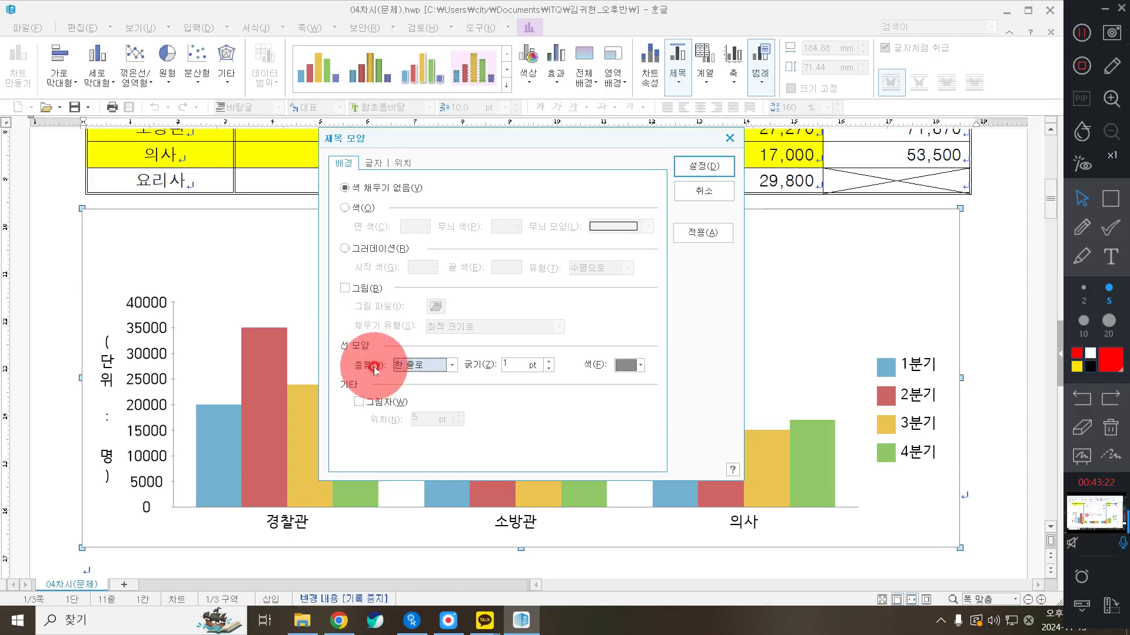
left_click(403, 366)
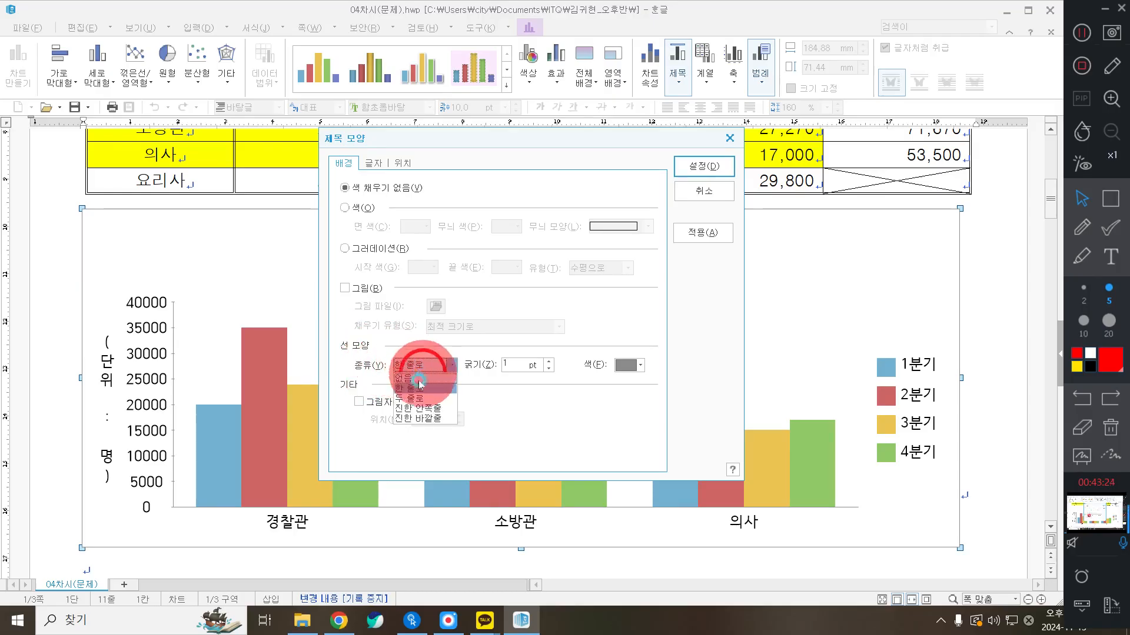
left_click(423, 378)
left_click(403, 365)
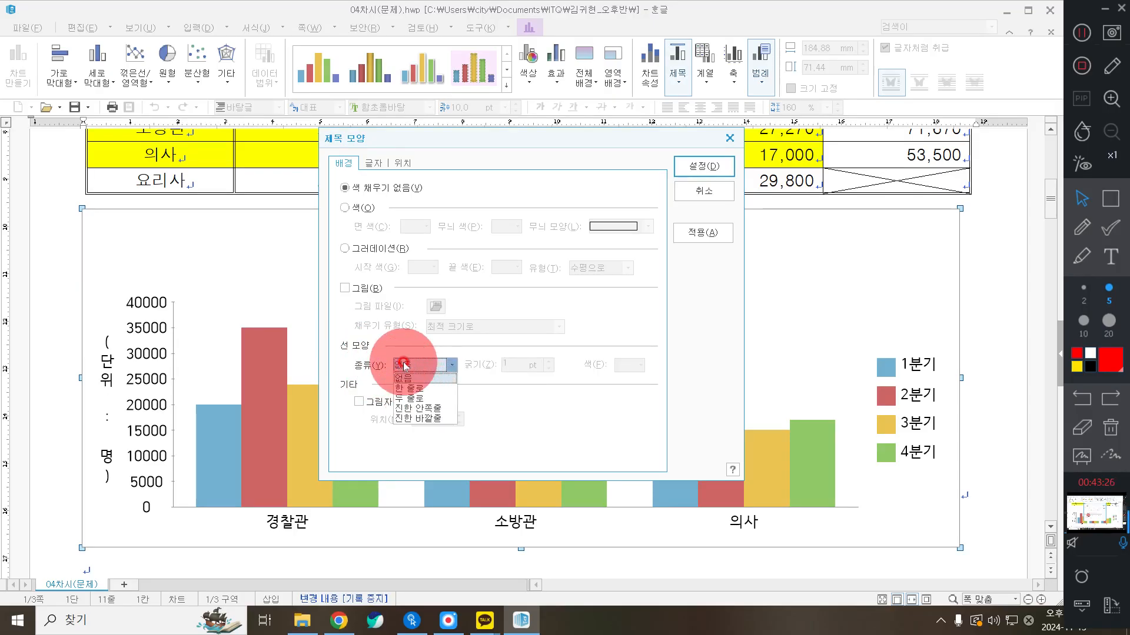
left_click(414, 390)
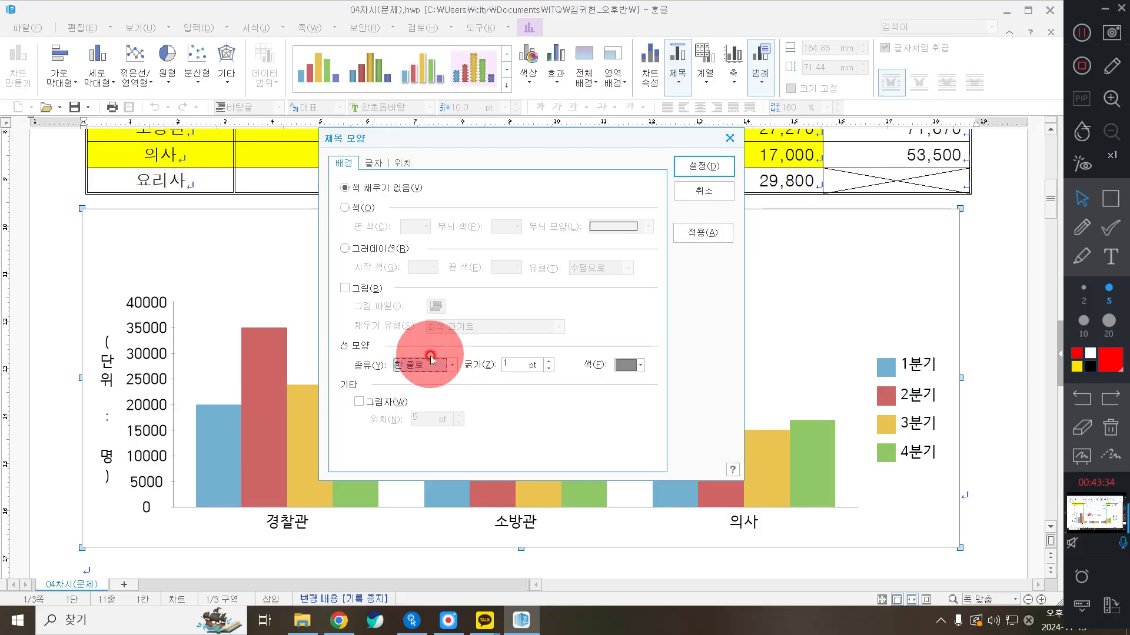
Turn on the title box shadow with a 2 pt offset
left_click(368, 406)
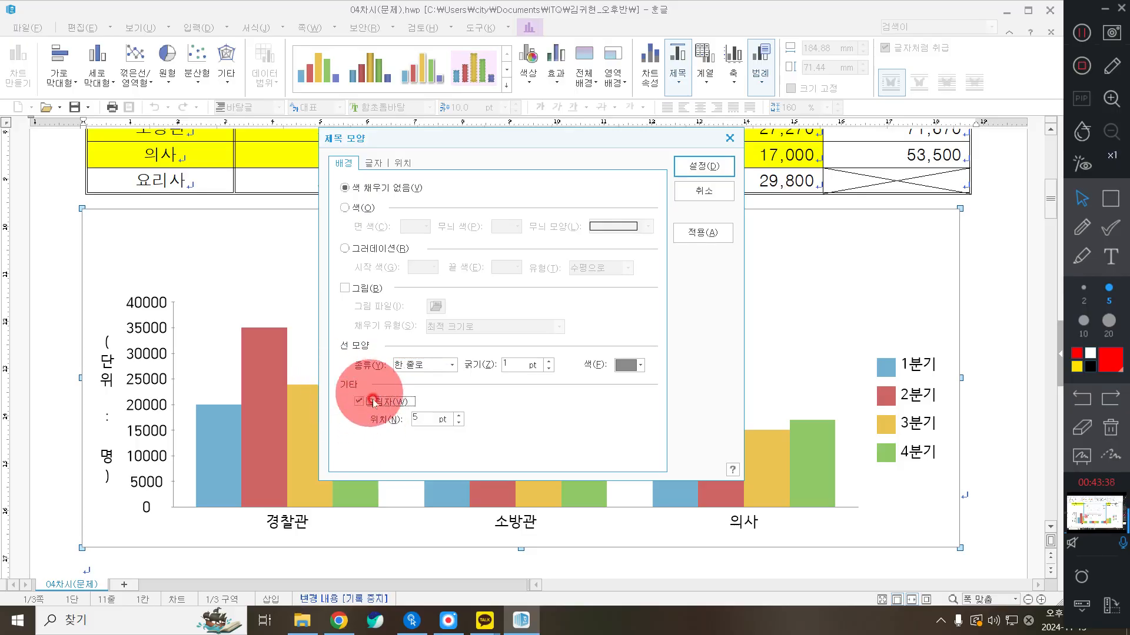
left_click(460, 422)
left_click(459, 423)
left_click(460, 422)
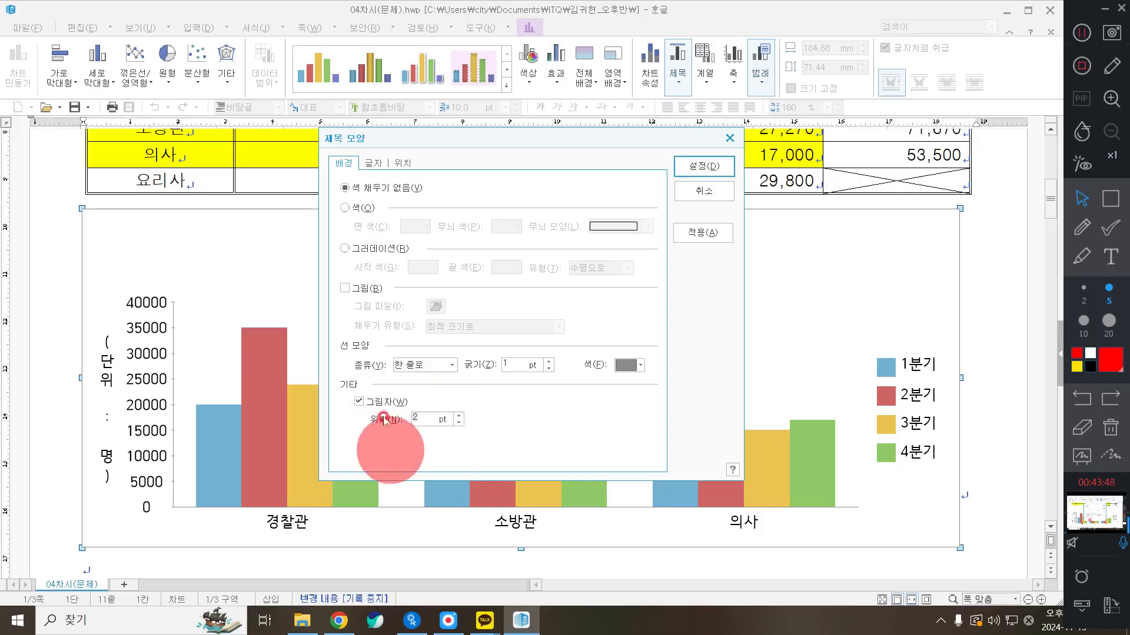
Change the chart title font from 함초롬돋움 to 굴림 in the 글자 settings
left_click(380, 164)
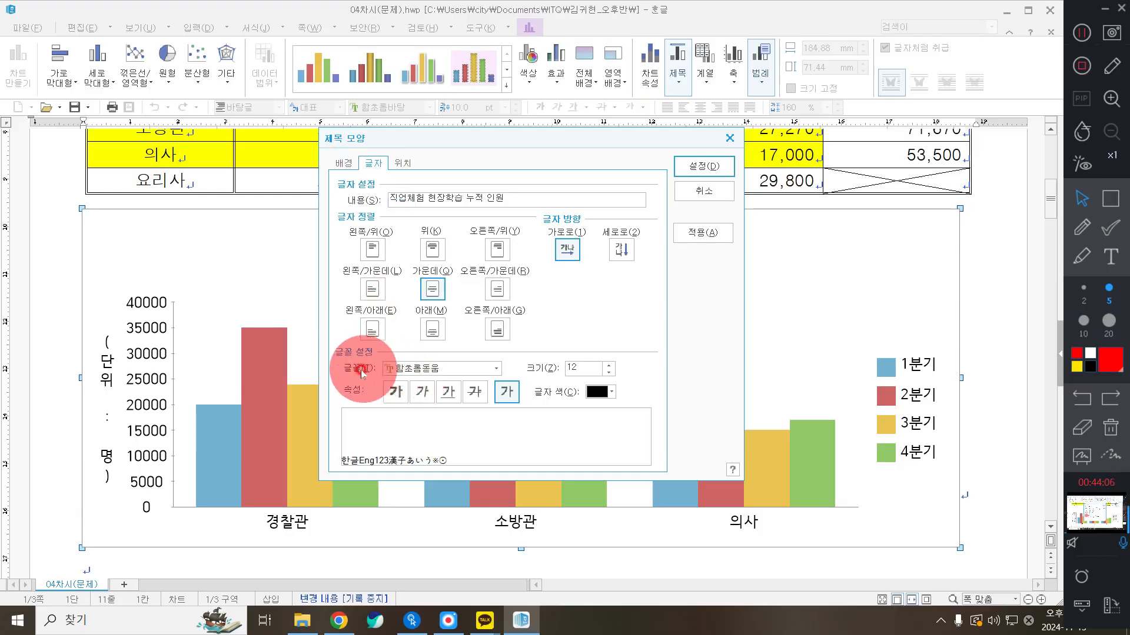
left_click(417, 369)
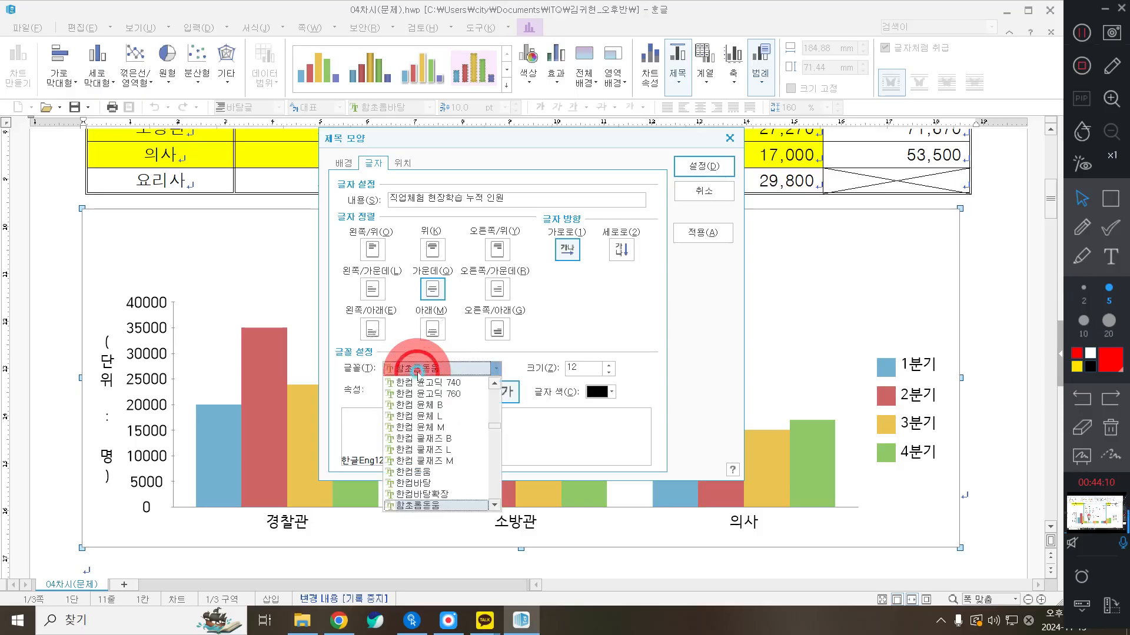
scroll(420, 424, "up", 5)
scroll(426, 440, "up", 10)
scroll(425, 436, "up", 10)
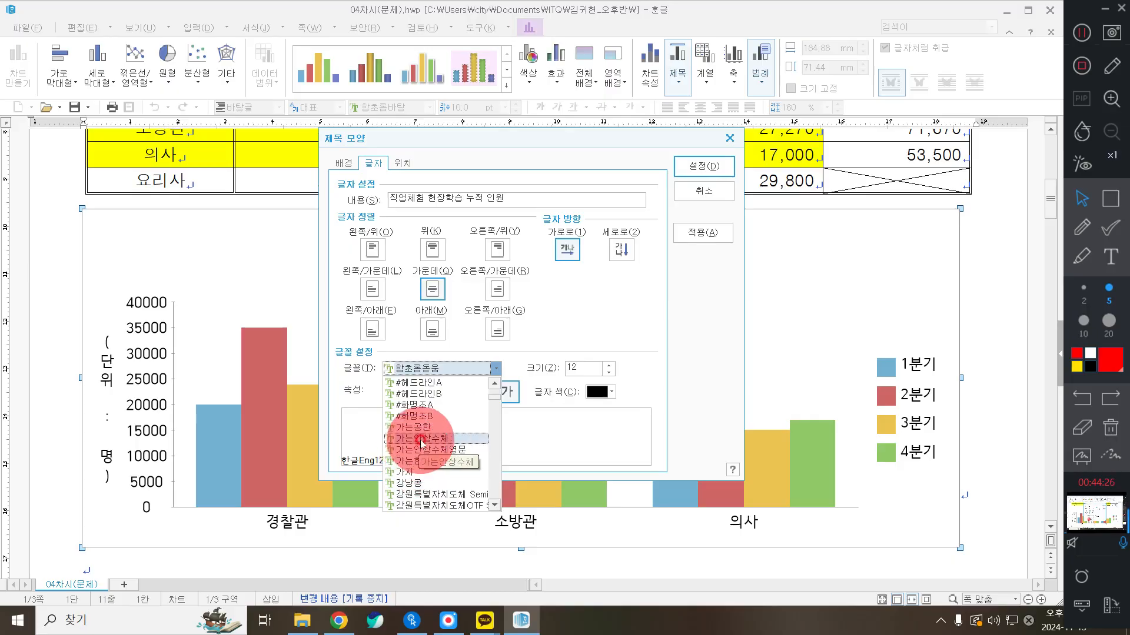
scroll(422, 443, "up", 8)
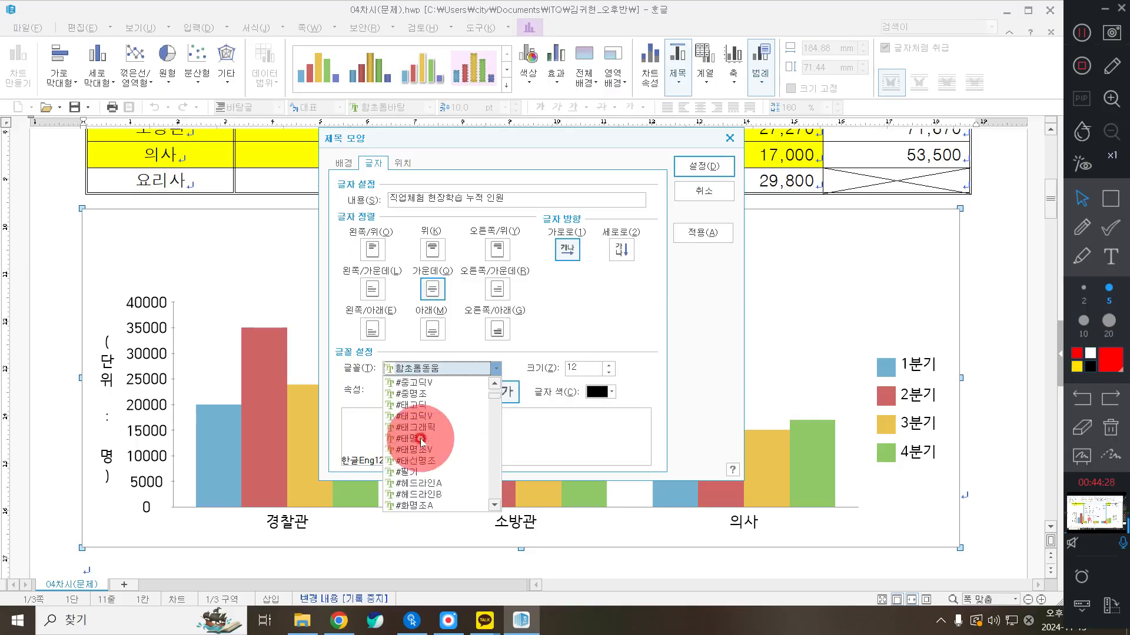
scroll(422, 423, "down", 8)
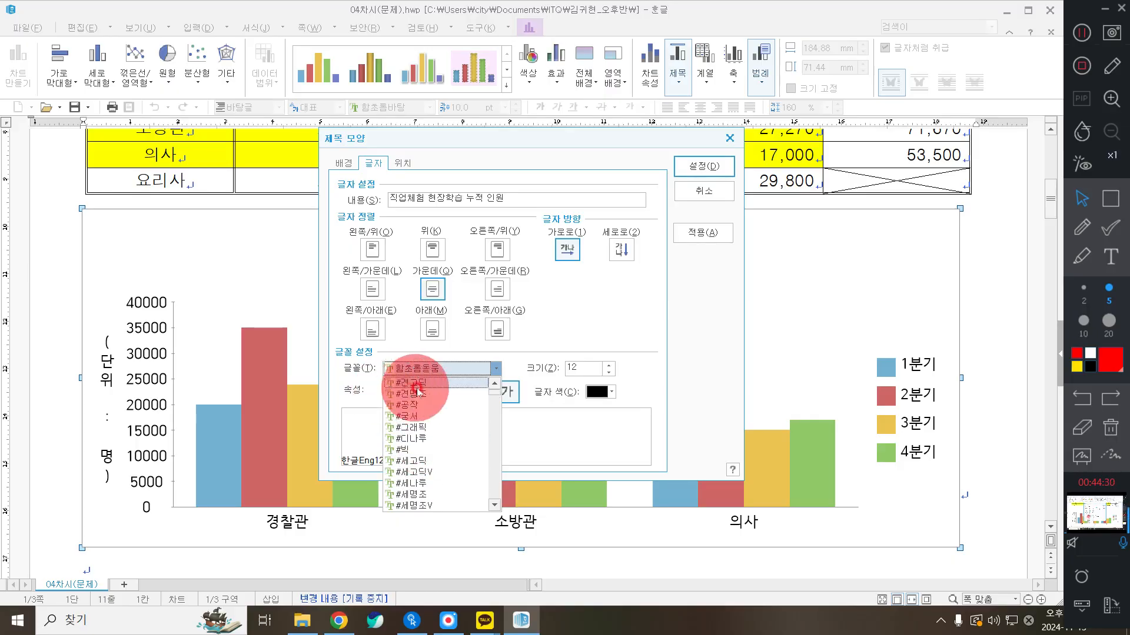
scroll(427, 447, "down", 5)
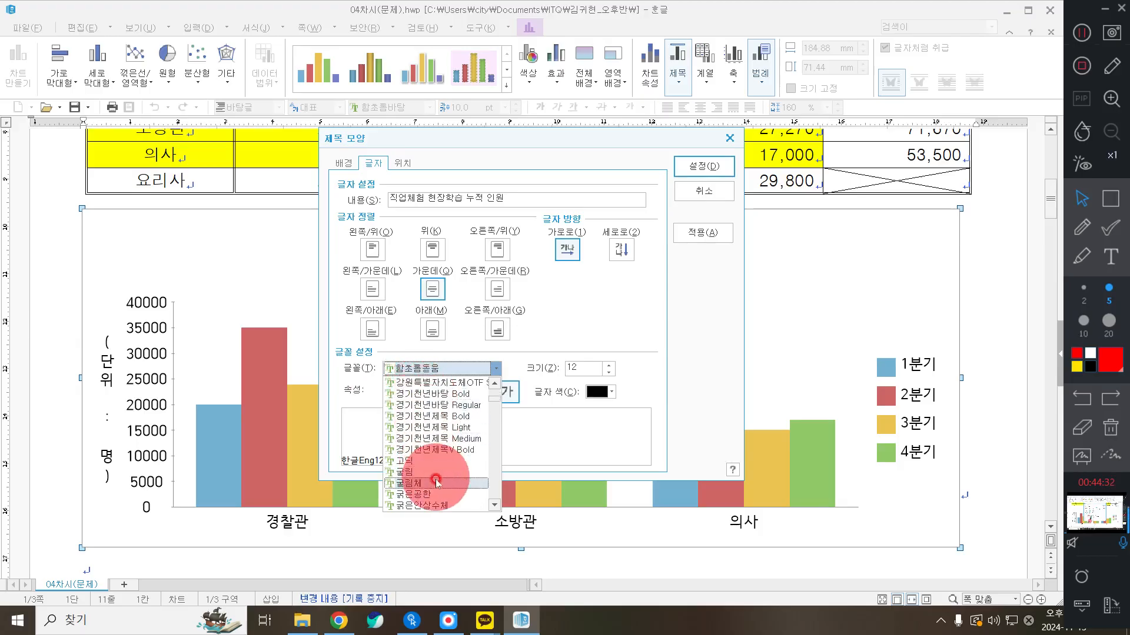
left_click(430, 478)
left_click(431, 369)
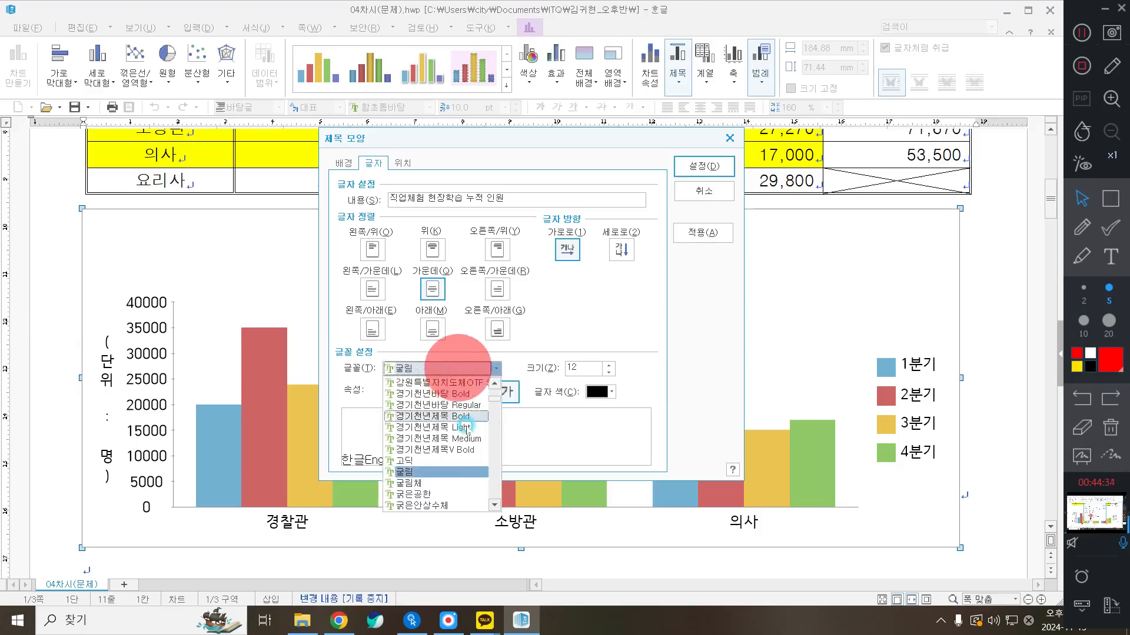
scroll(462, 424, "down", 1)
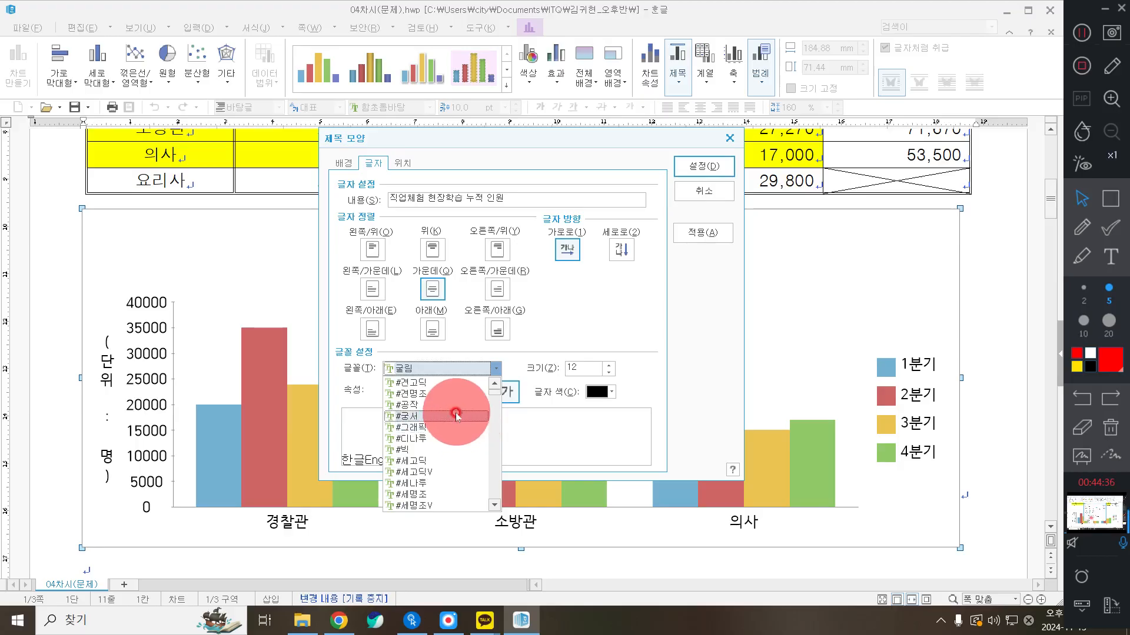
scroll(456, 416, "down", 8)
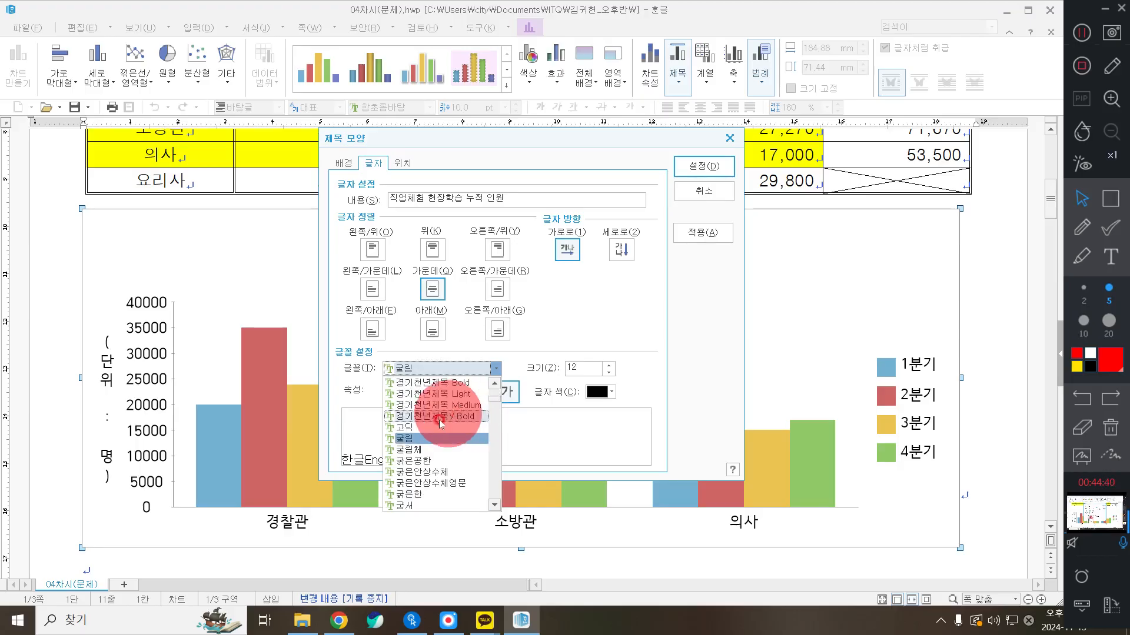
left_click(419, 440)
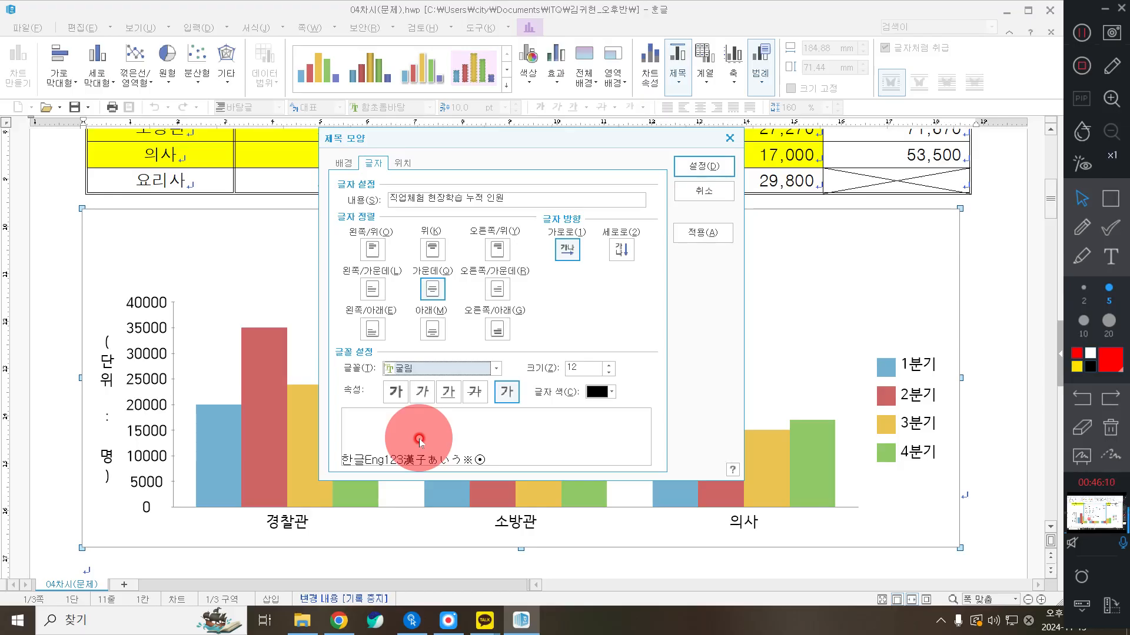
Make the 굴림 chart title bold and apply the title formatting
left_click(397, 384)
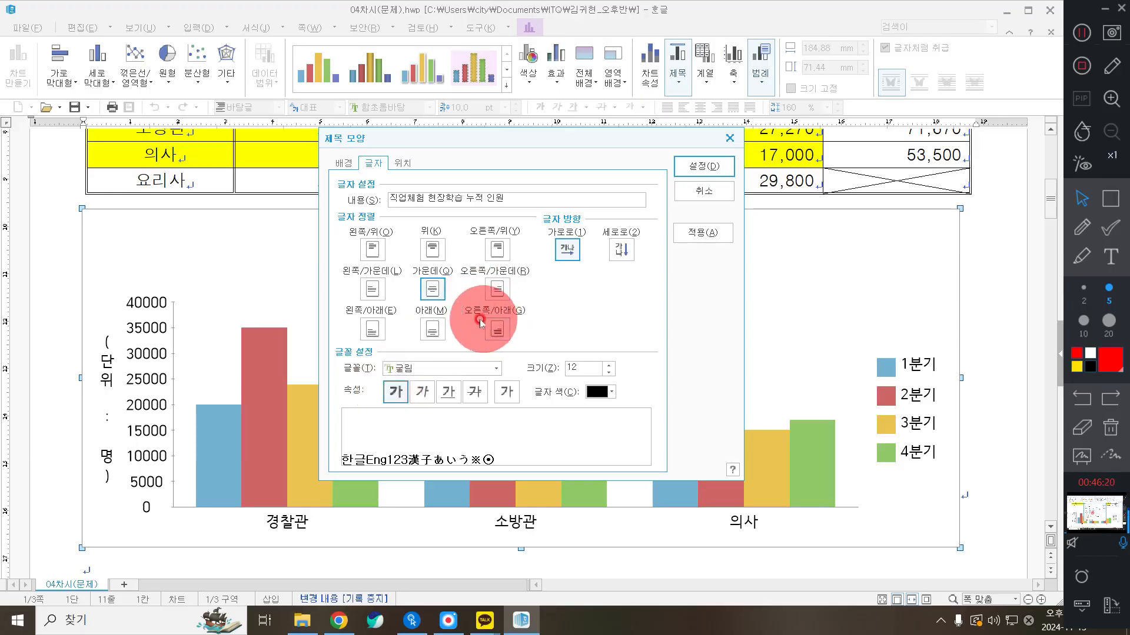
left_click(396, 391)
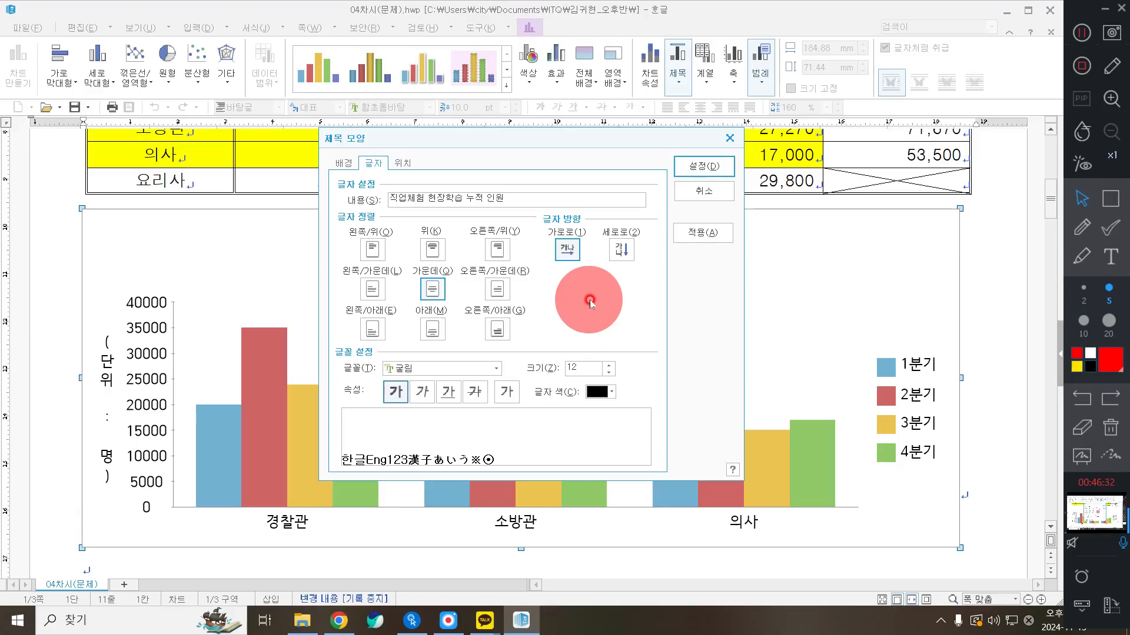
left_click(688, 165)
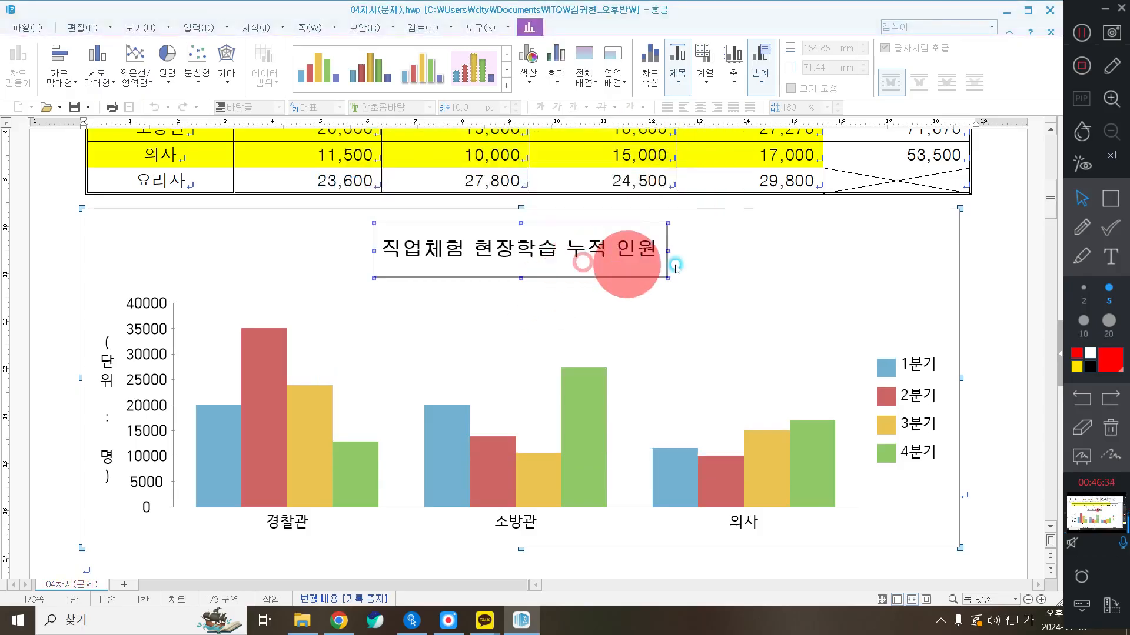
Set the chart title position to 위(T) so it sits centred at the top
left_click_drag(667, 252, 631, 252)
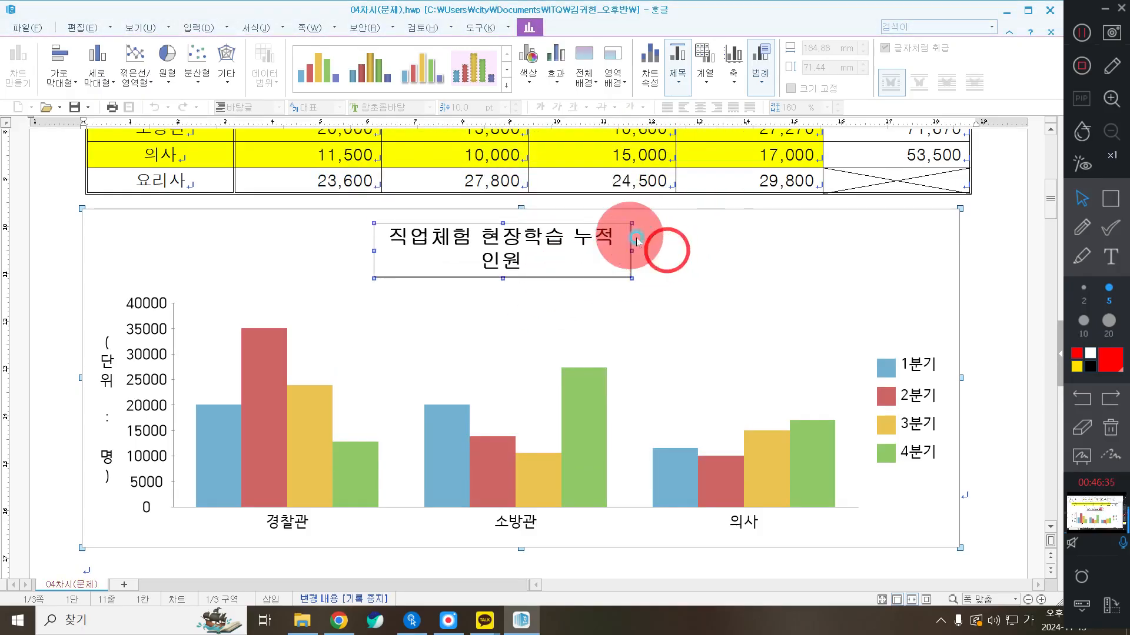
double_click(478, 241)
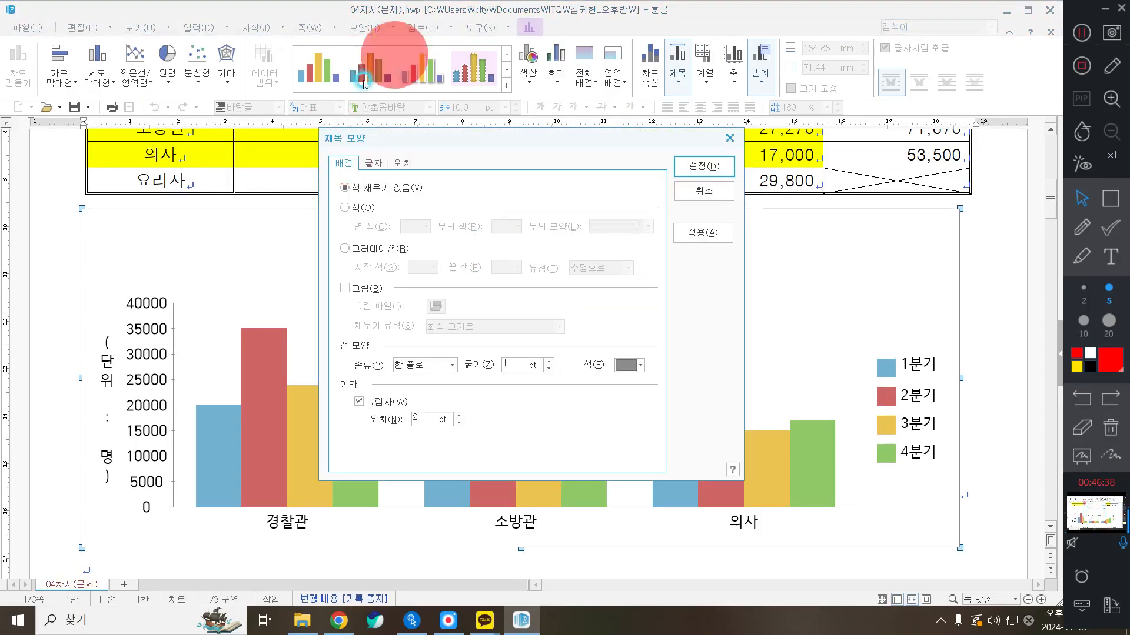
left_click(403, 164)
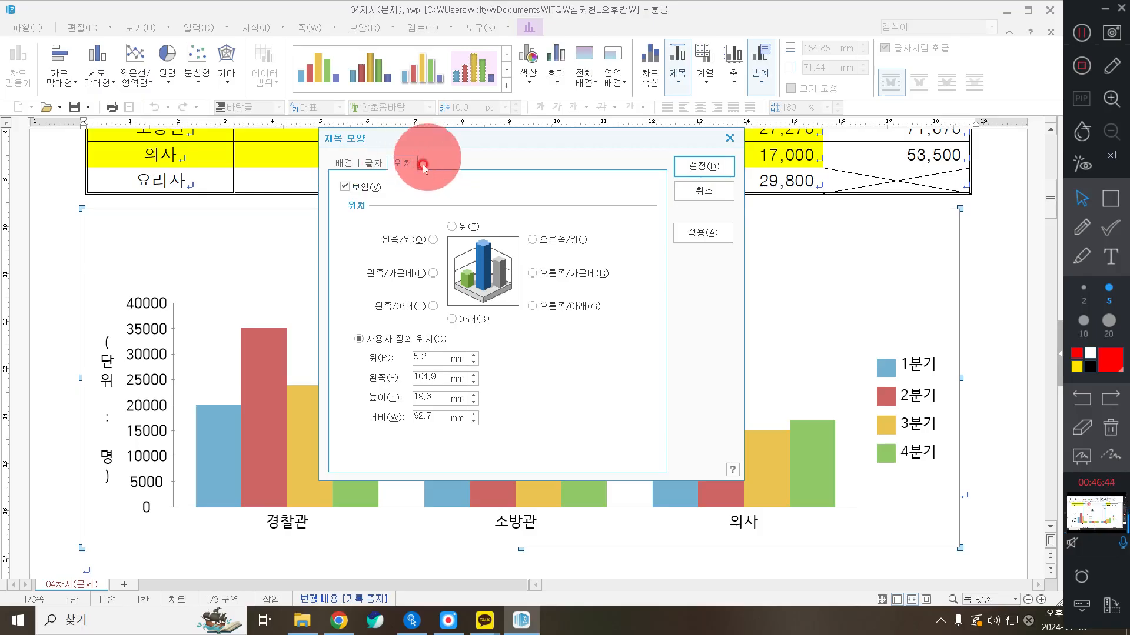
left_click(344, 163)
left_click(372, 163)
left_click(343, 164)
left_click(372, 163)
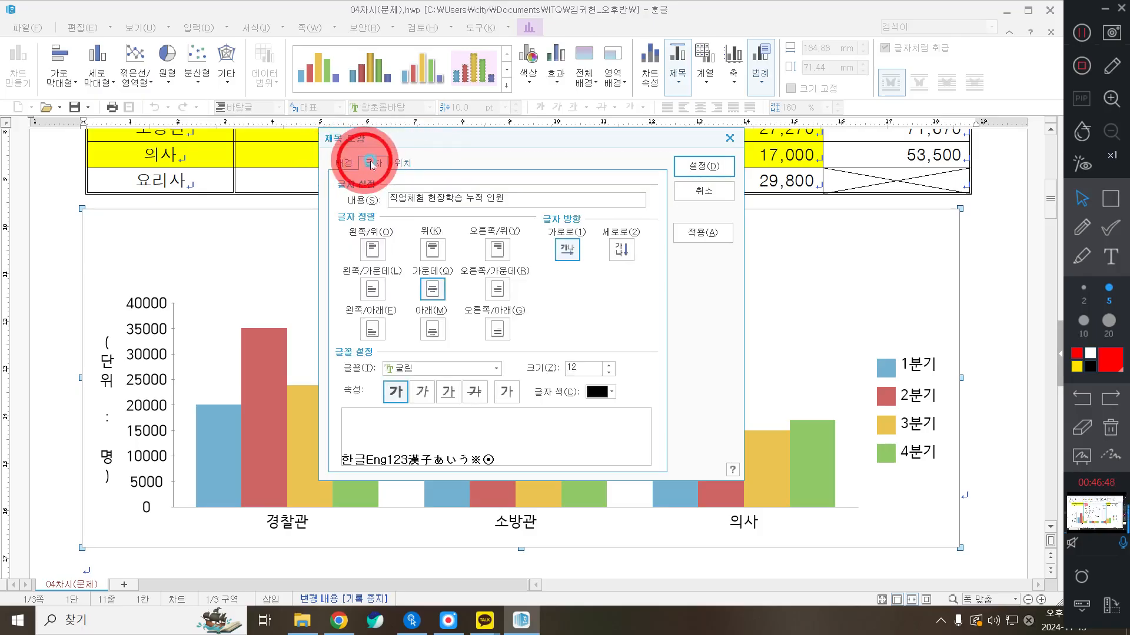
left_click(404, 163)
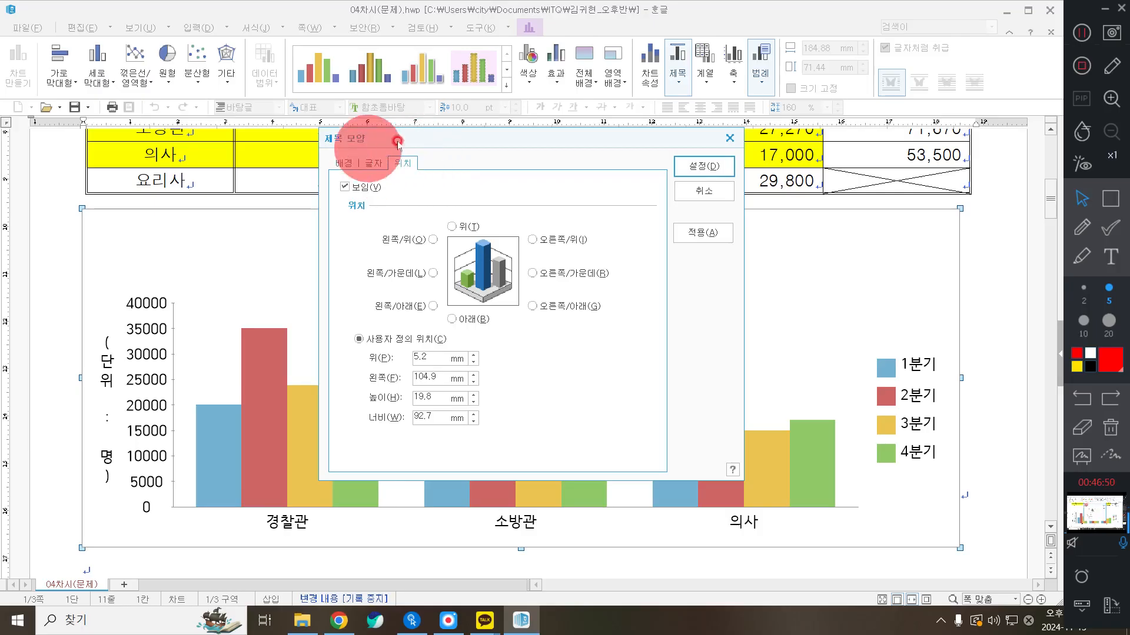
left_click(481, 227)
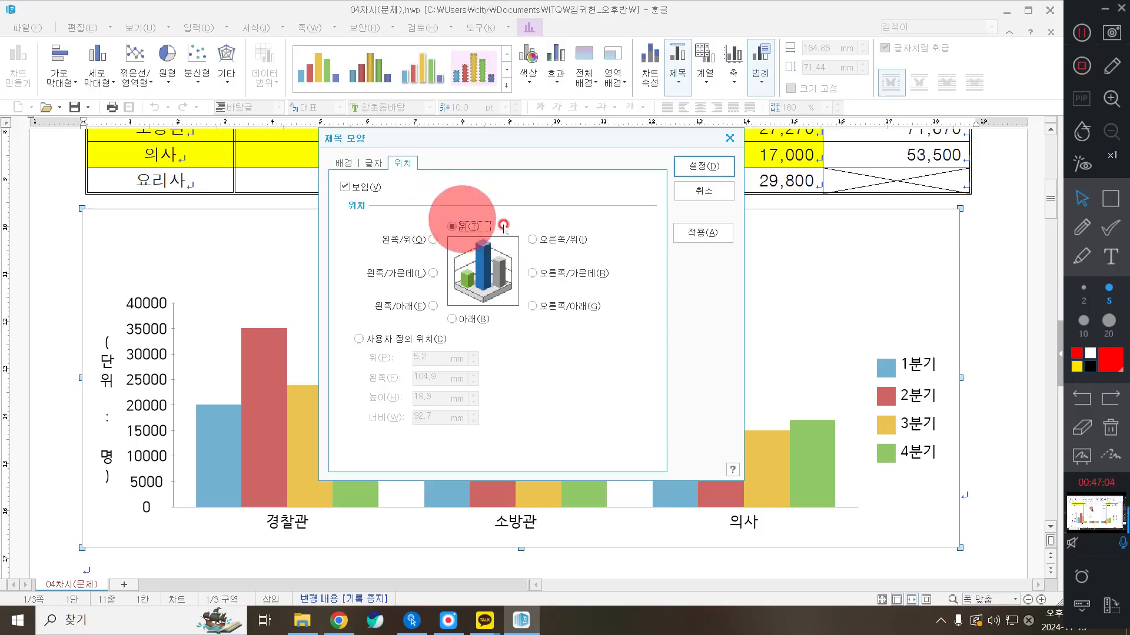
left_click(711, 167)
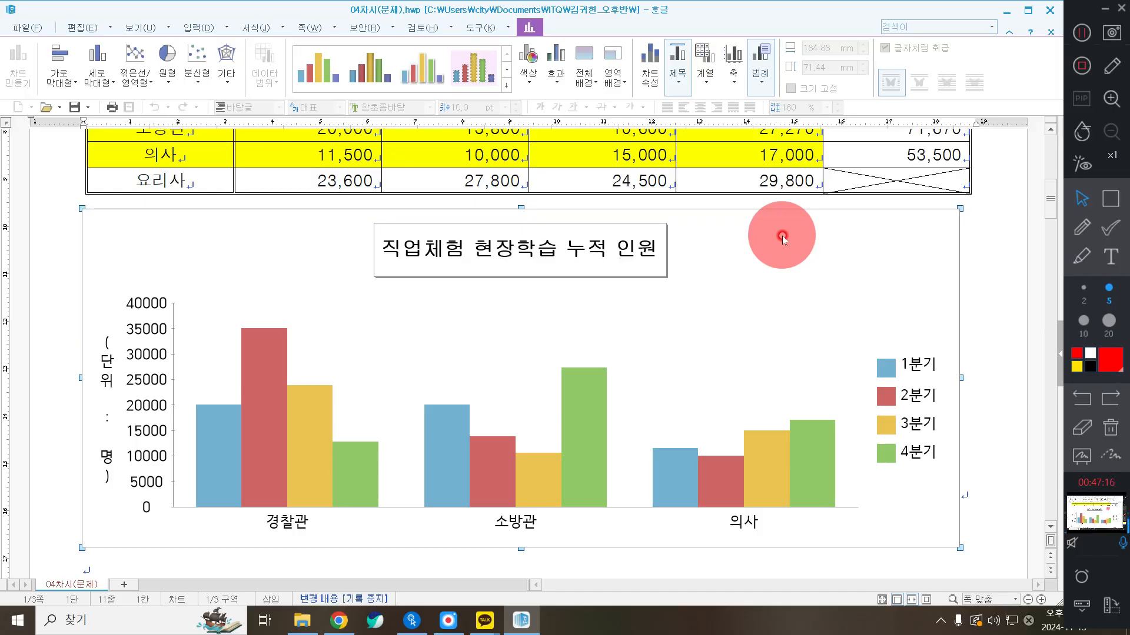
Select the whole column chart and delete it, leaving only the 직업체험 table
left_click(993, 273)
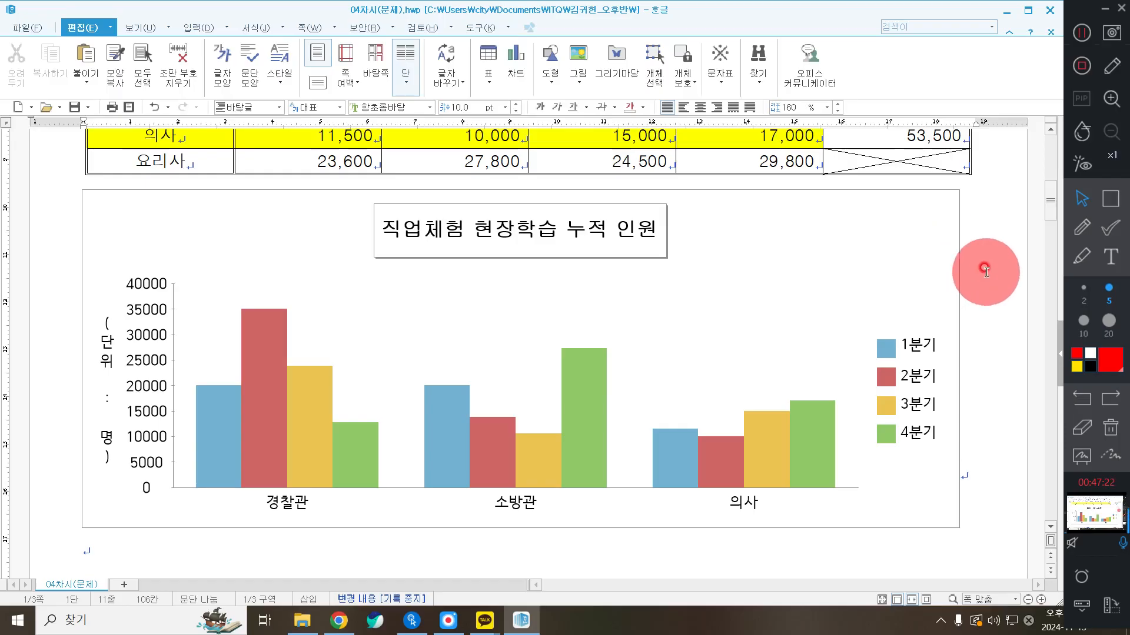
left_click(859, 225)
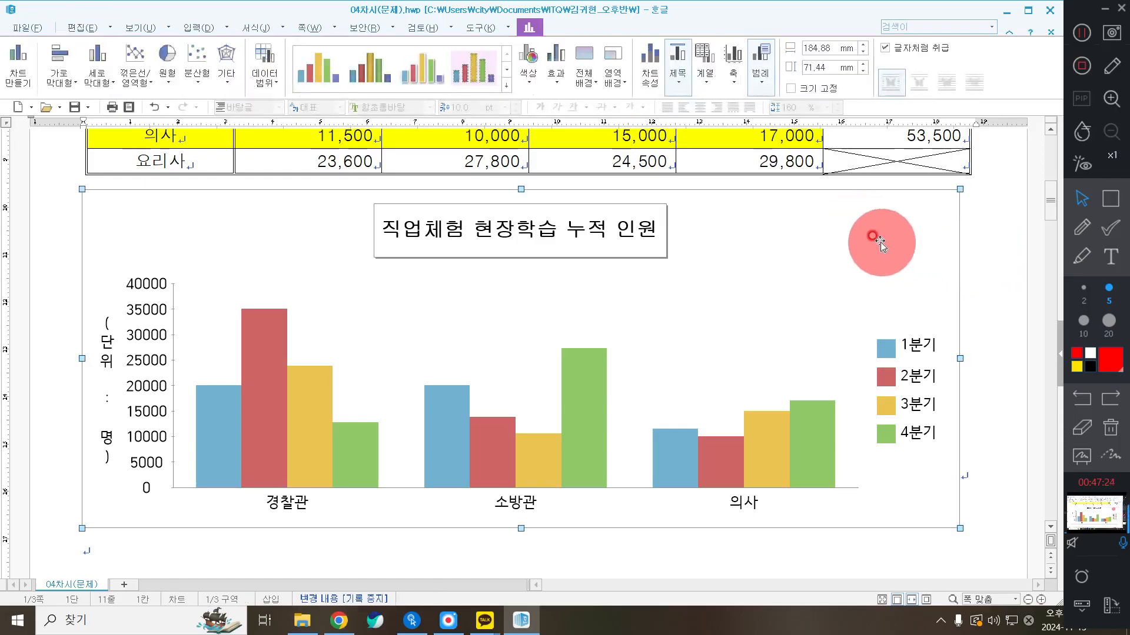
double_click(877, 241)
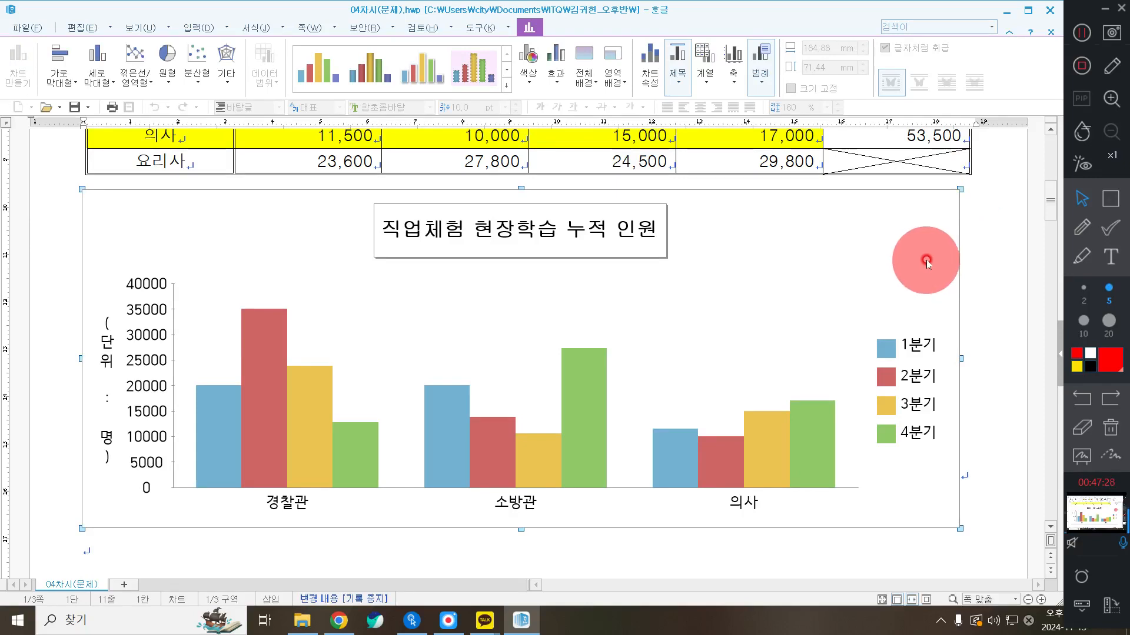
left_click(989, 226)
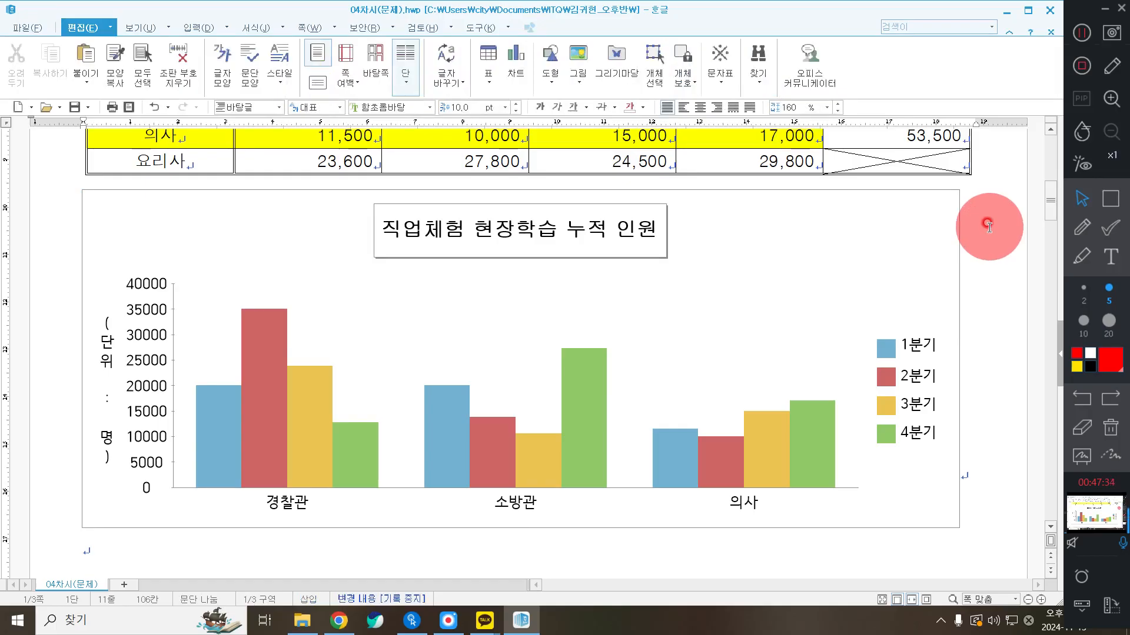
left_click(914, 223)
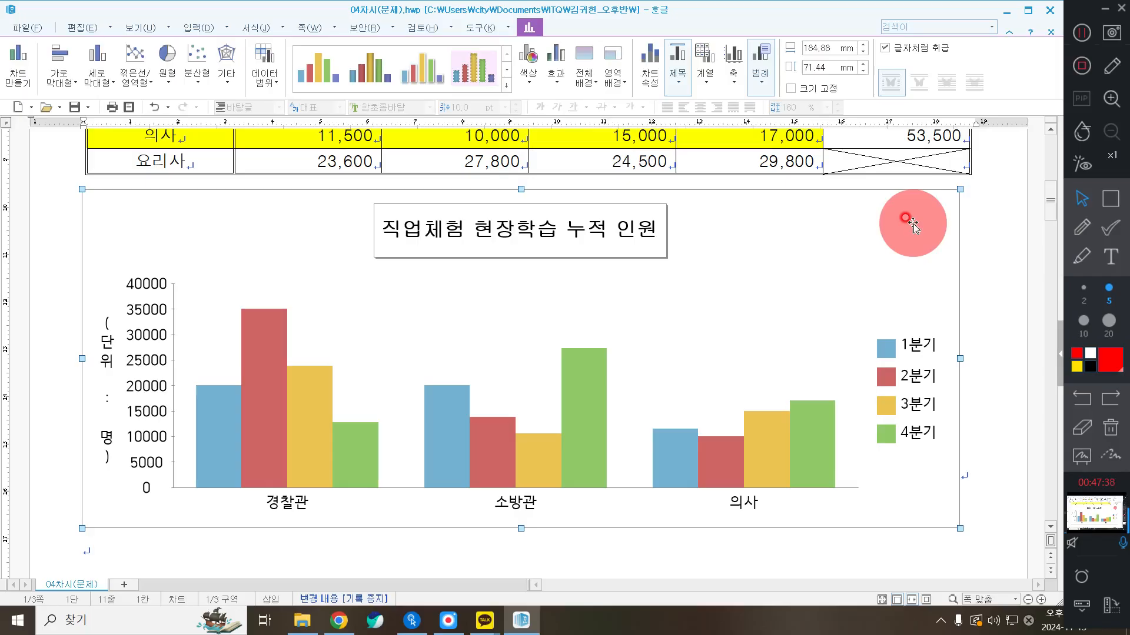
key("Delete")
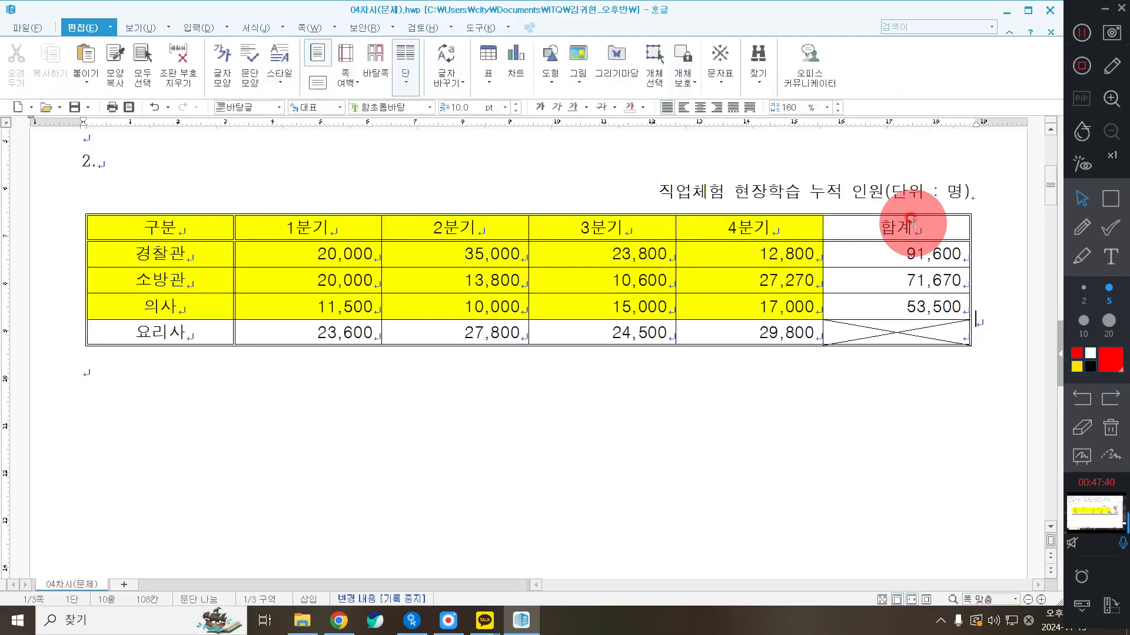